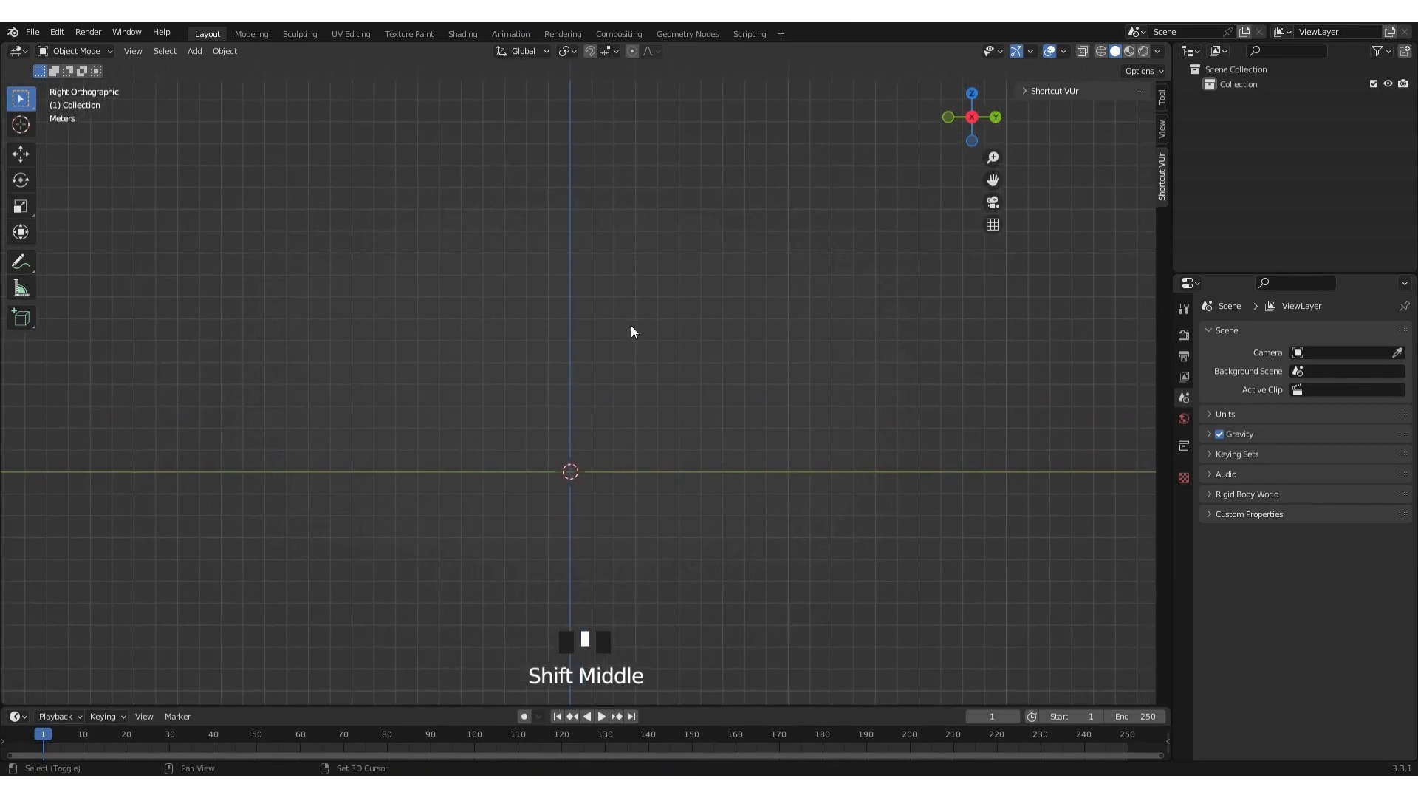
# Add an ico sphere at the origin and scale its mesh by 5 in Edit Mode.
pyautogui.hotkey('shift', 'a')
pyautogui.moveTo(700, 321)
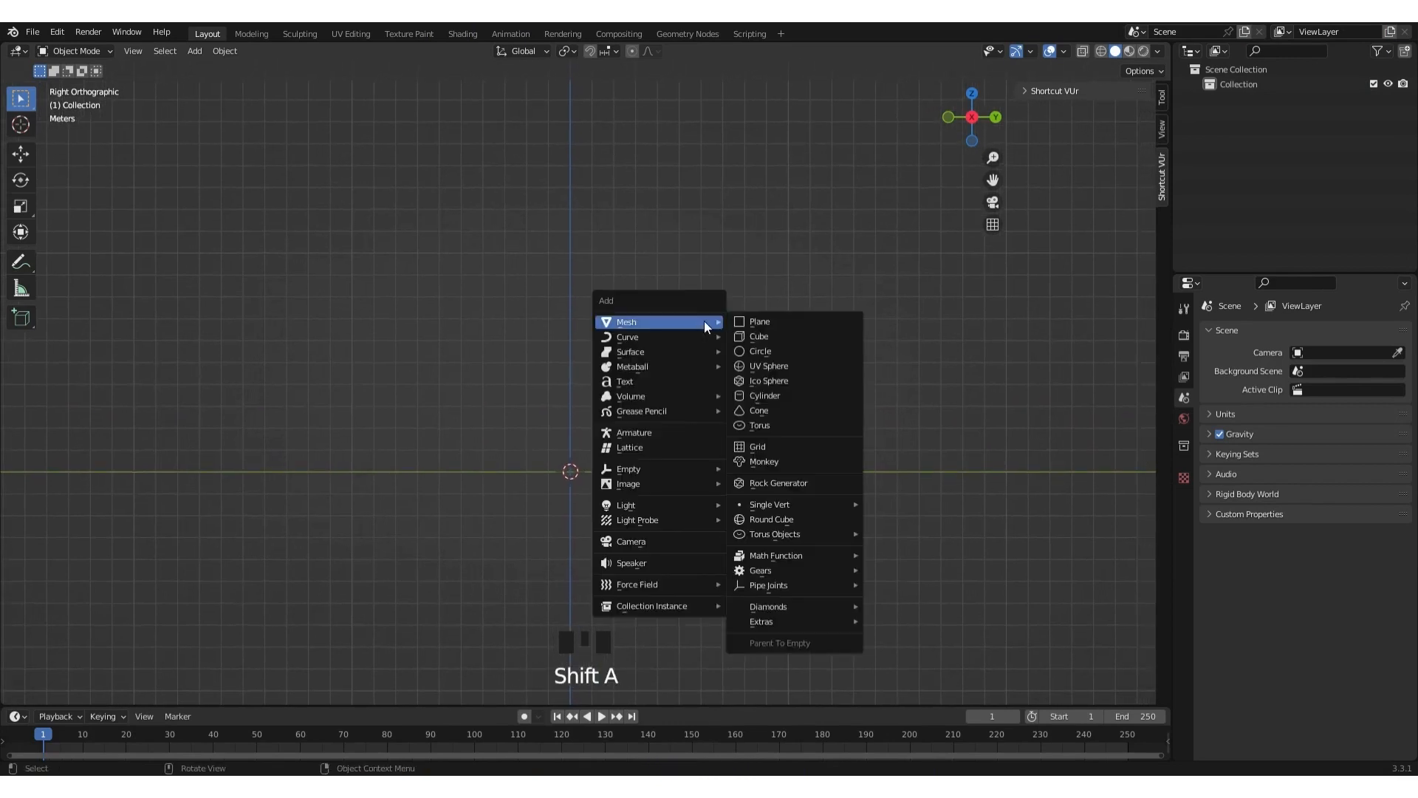
pyautogui.click(782, 377)
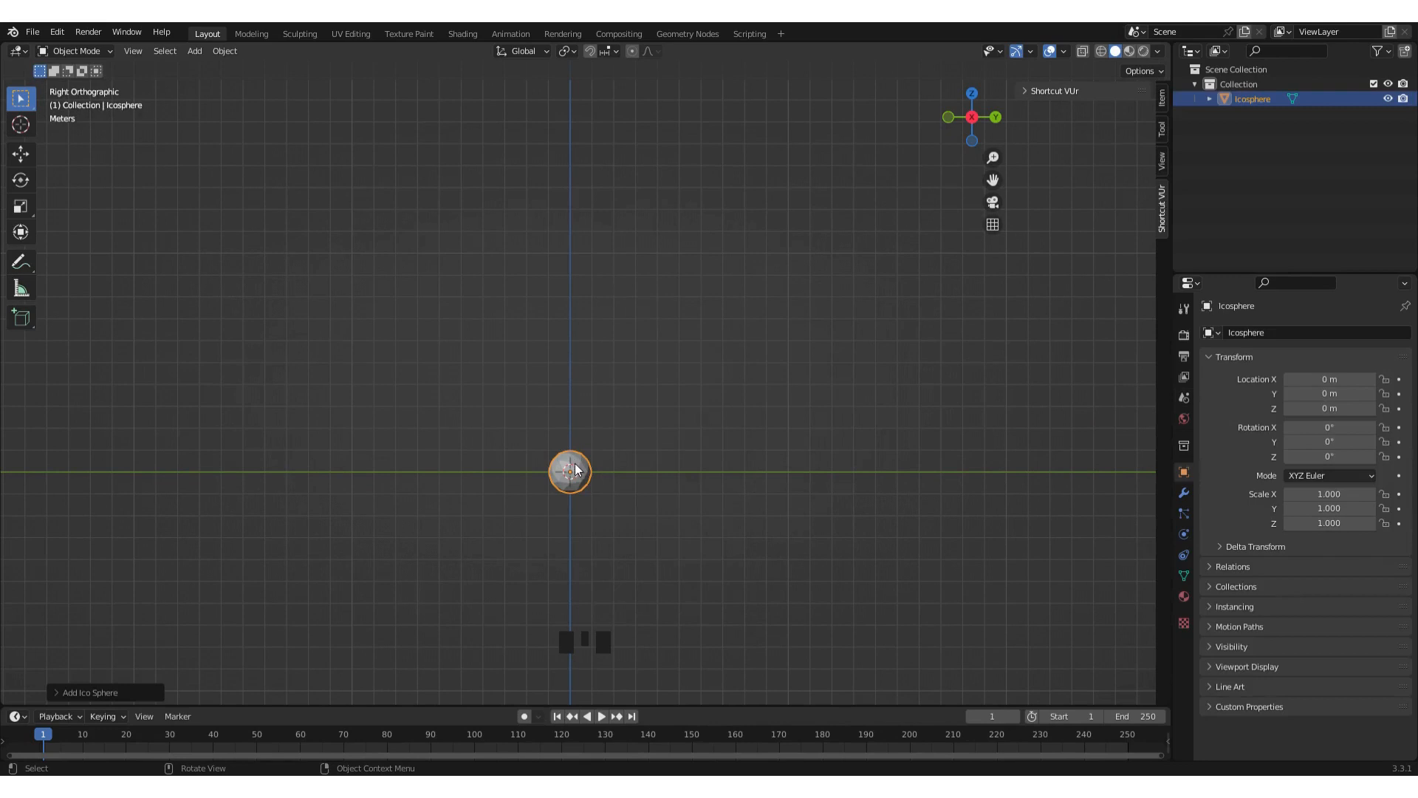
pyautogui.press('Tab')
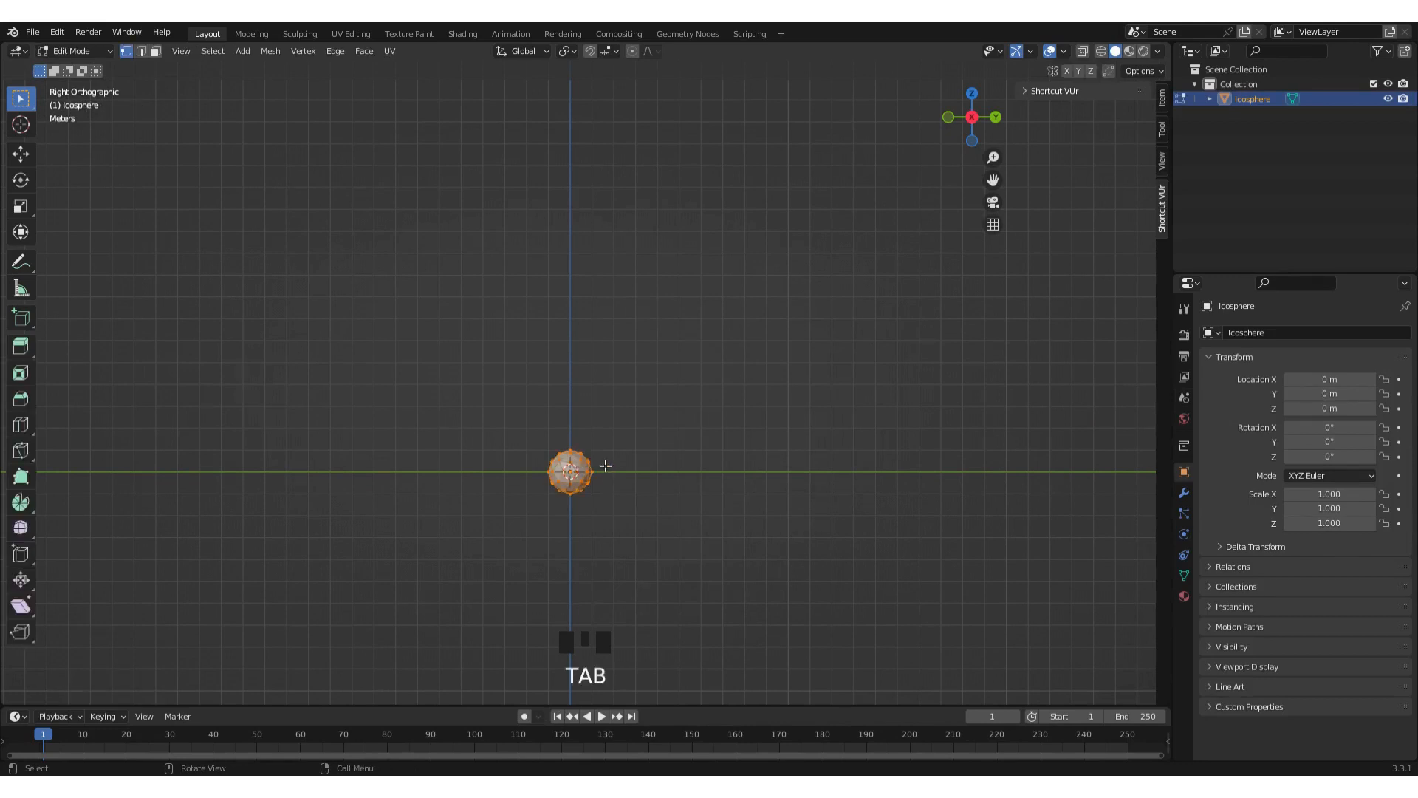
pyautogui.press('s')
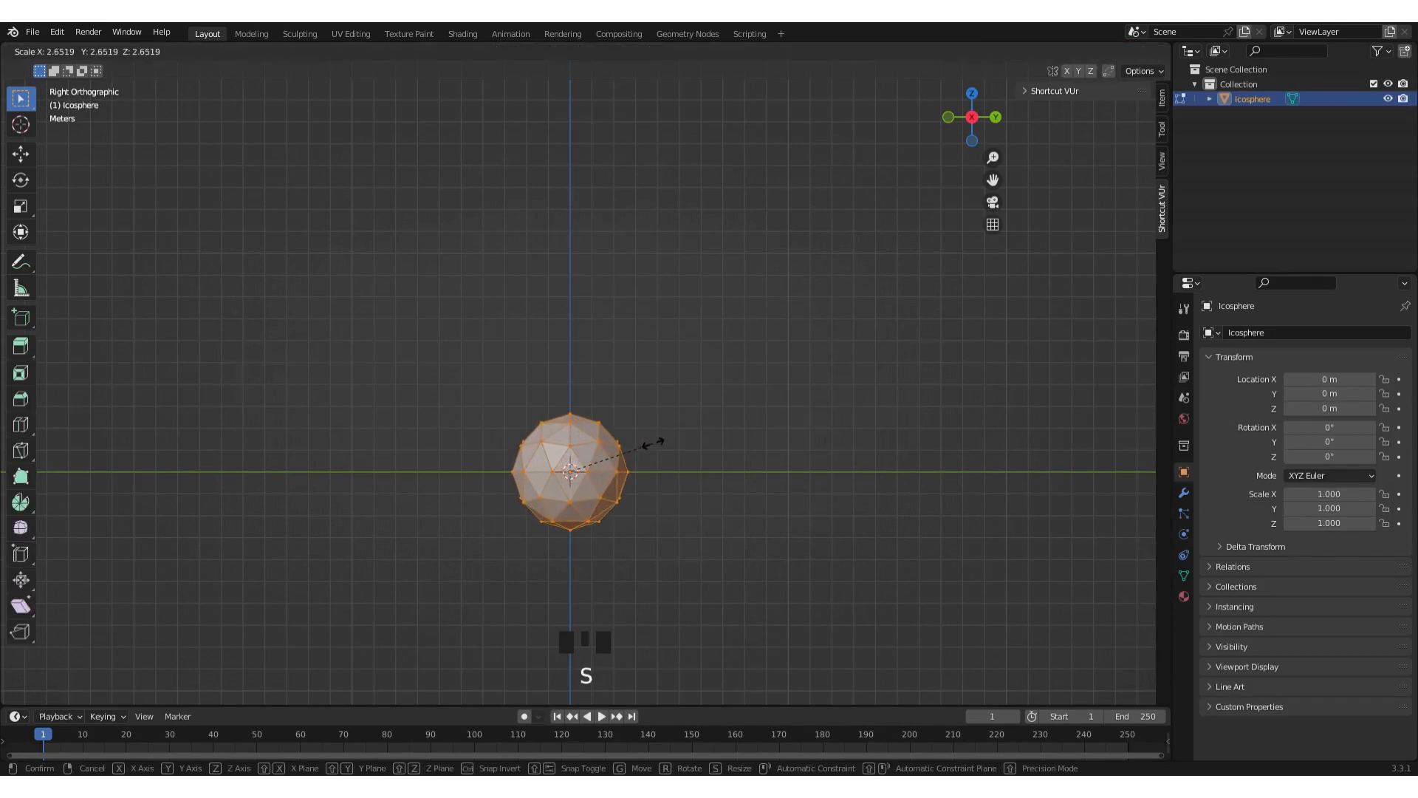
pyautogui.write('5')
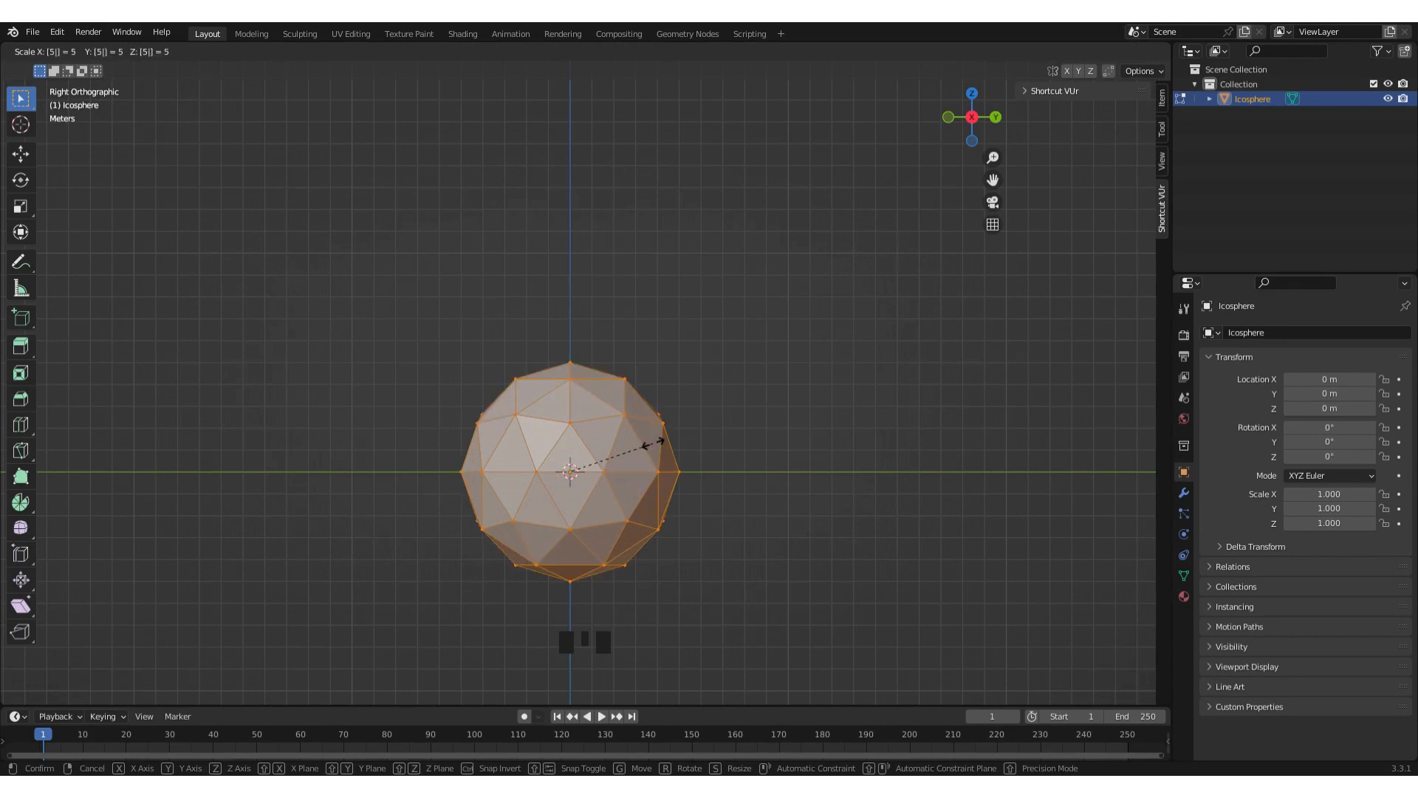
pyautogui.press('Return')
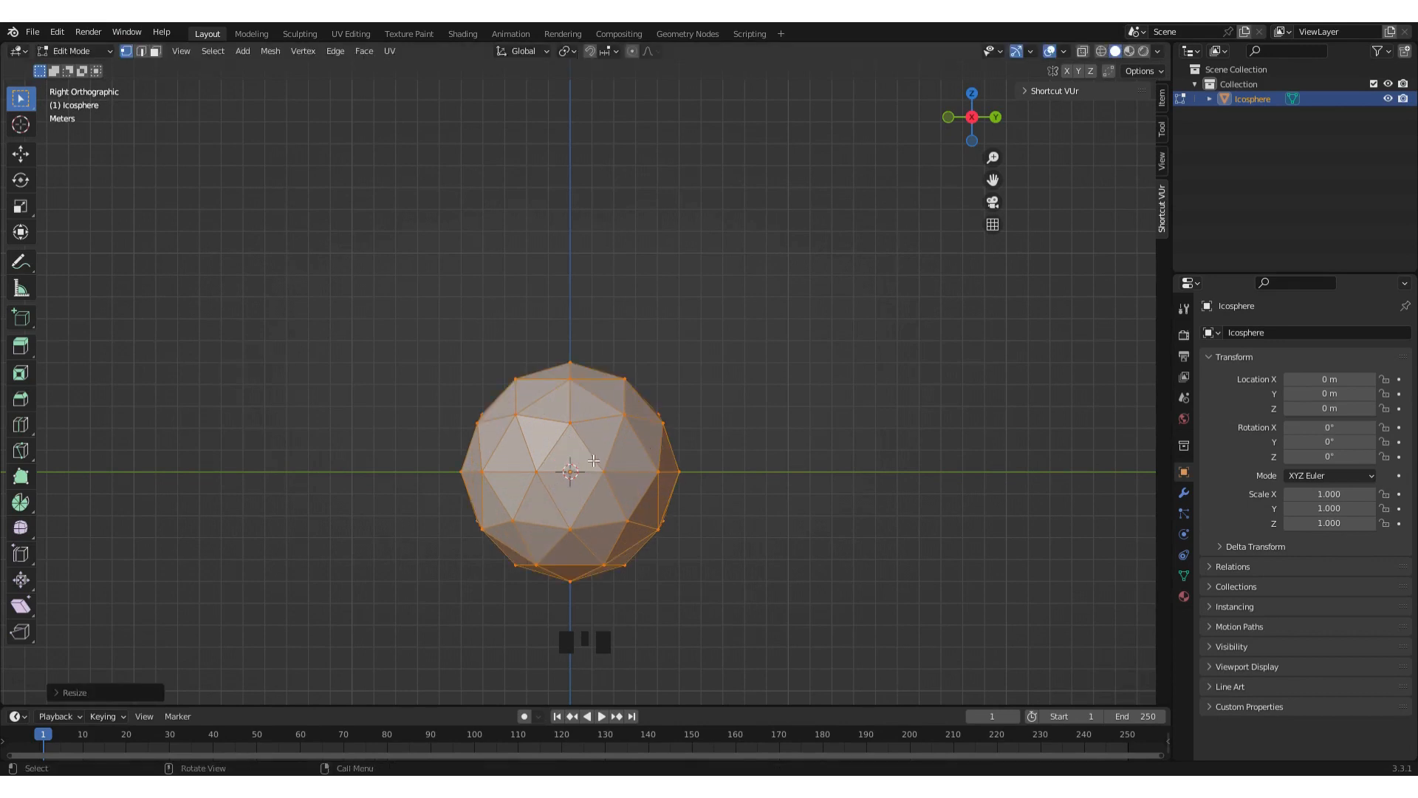
# Turn on X-ray and delete the sphere's top cap vertices in the right orthographic view.
pyautogui.scroll(2, 595, 461)
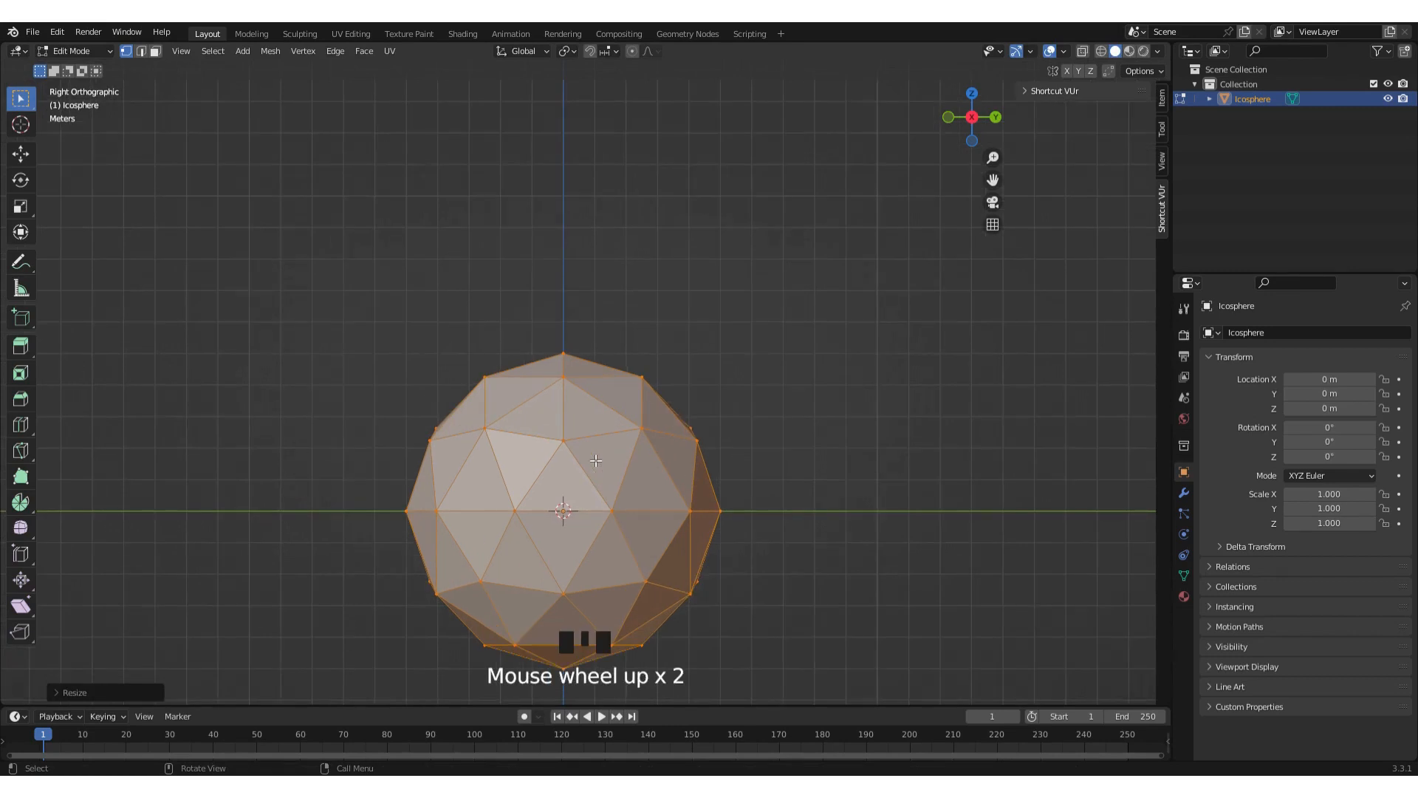
pyautogui.keyDown('shift'); pyautogui.moveTo(602, 465); pyautogui.dragTo(602, 293, button='middle'); pyautogui.keyUp('shift')
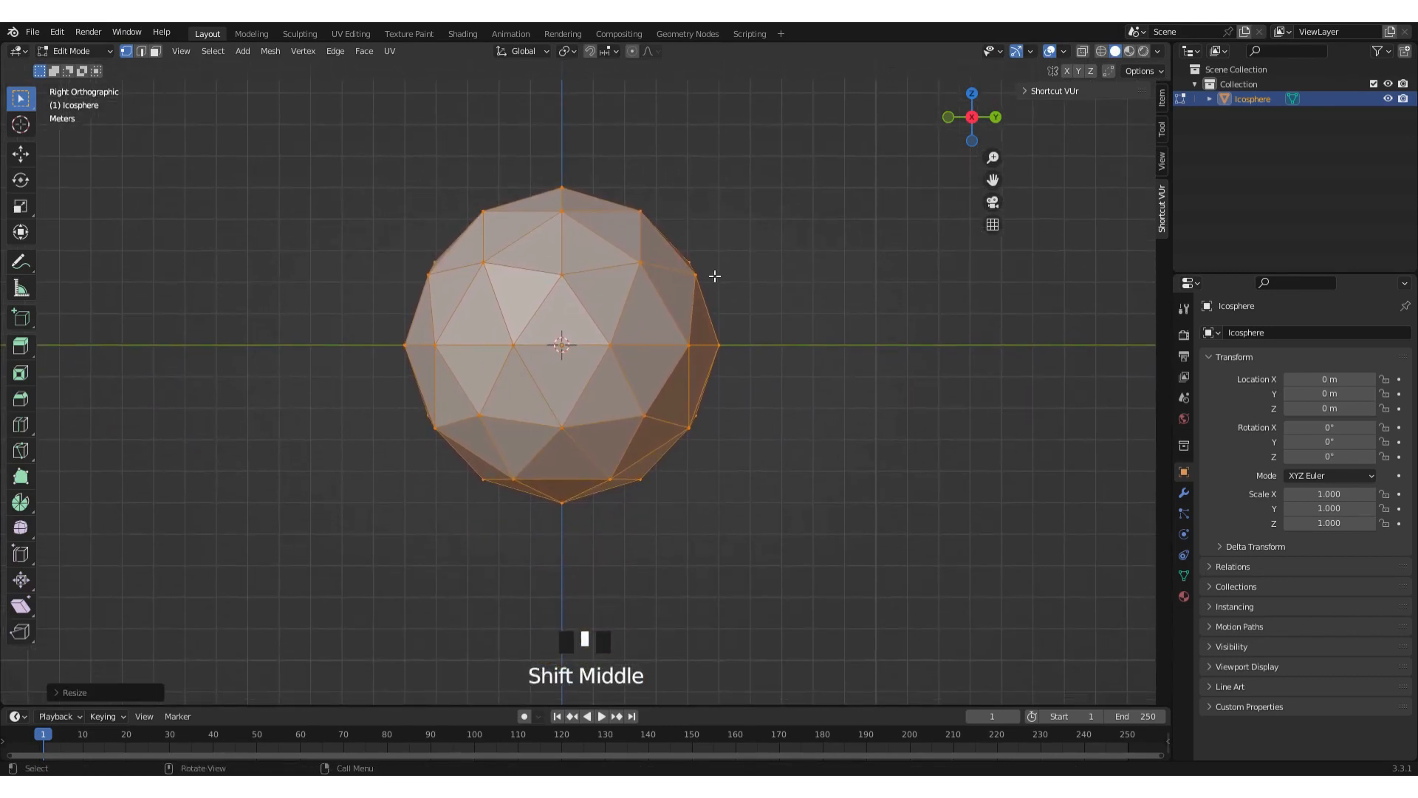
pyautogui.click(810, 257)
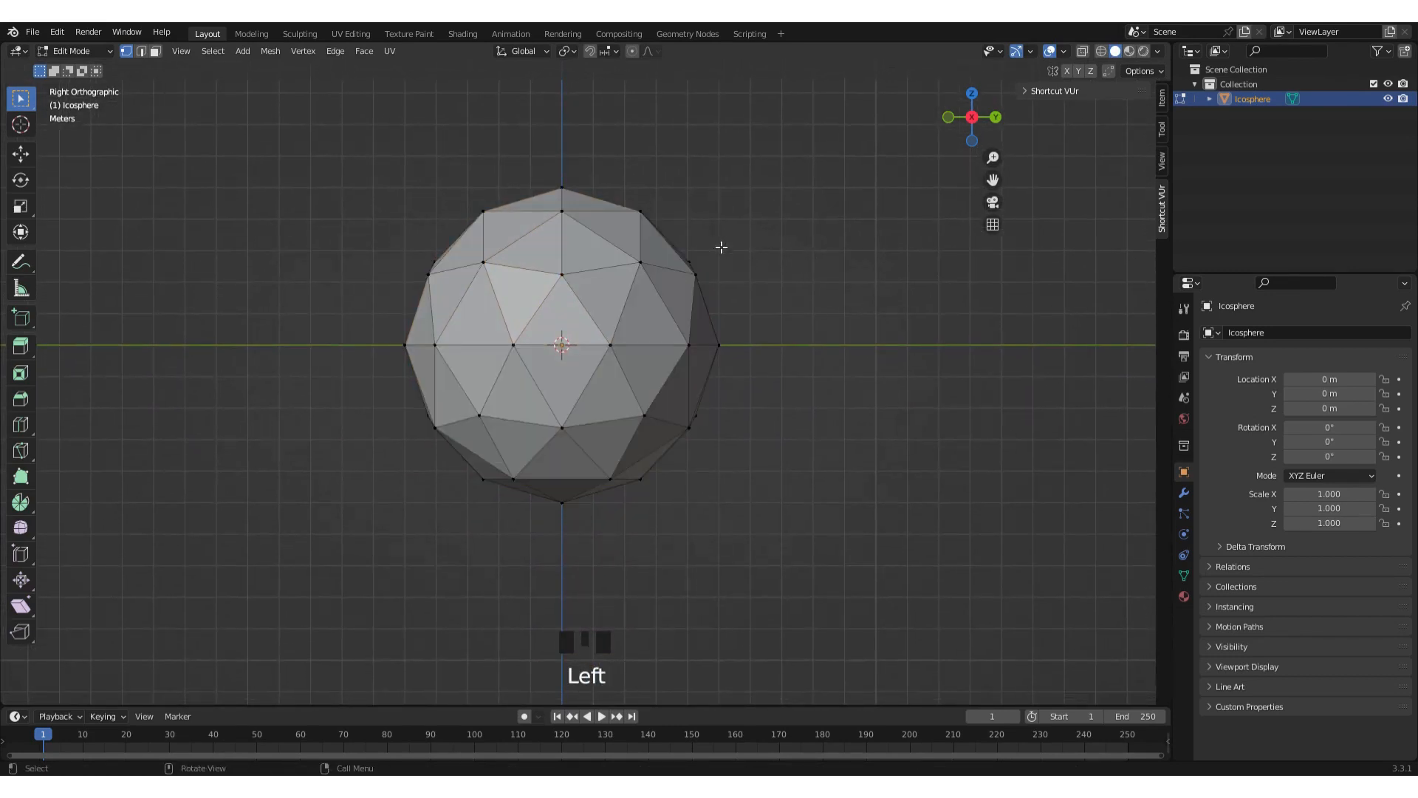
pyautogui.moveTo(722, 248); pyautogui.dragTo(729, 289, button='middle')
pyautogui.click(1082, 51)
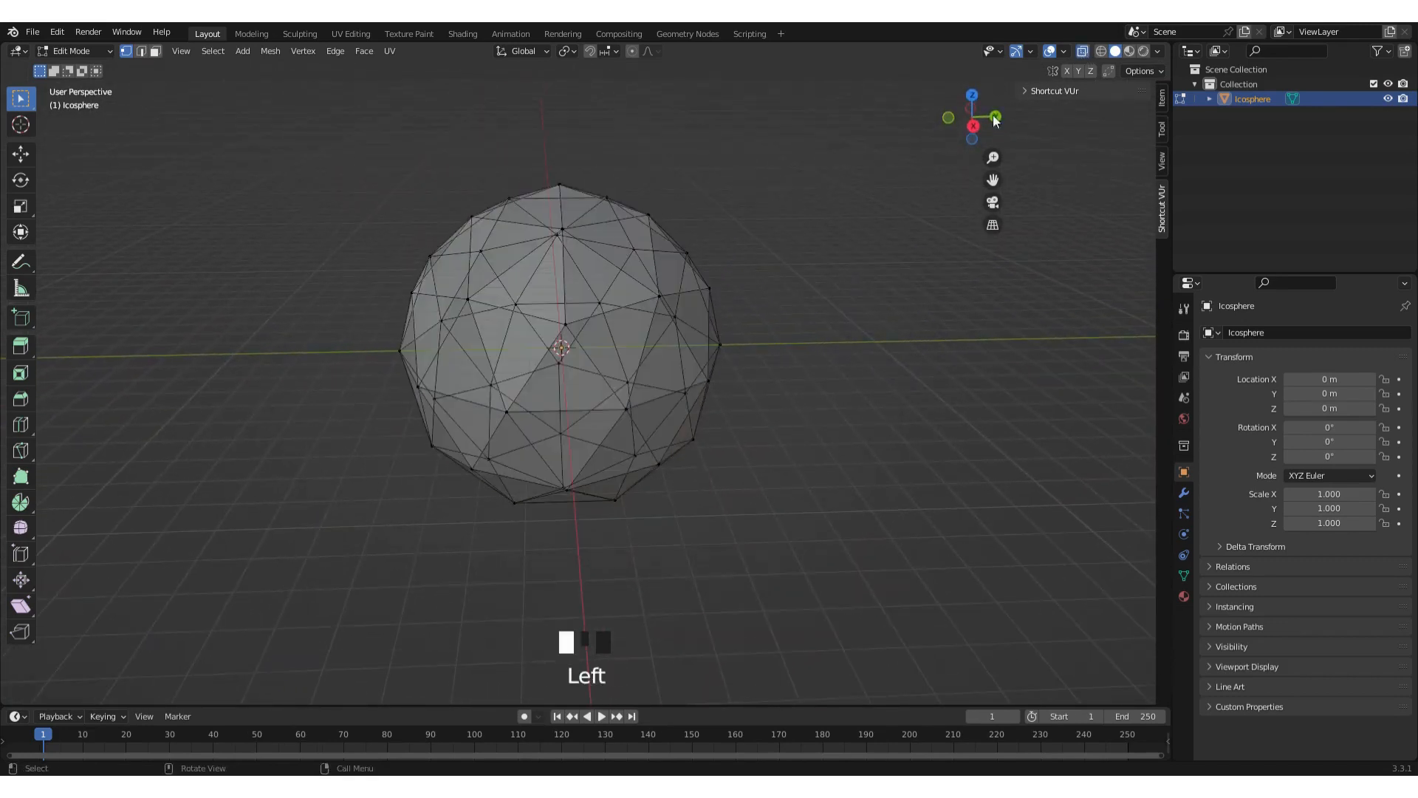
pyautogui.click(972, 127)
pyautogui.moveTo(370, 136); pyautogui.dragTo(782, 253)
pyautogui.press('x')
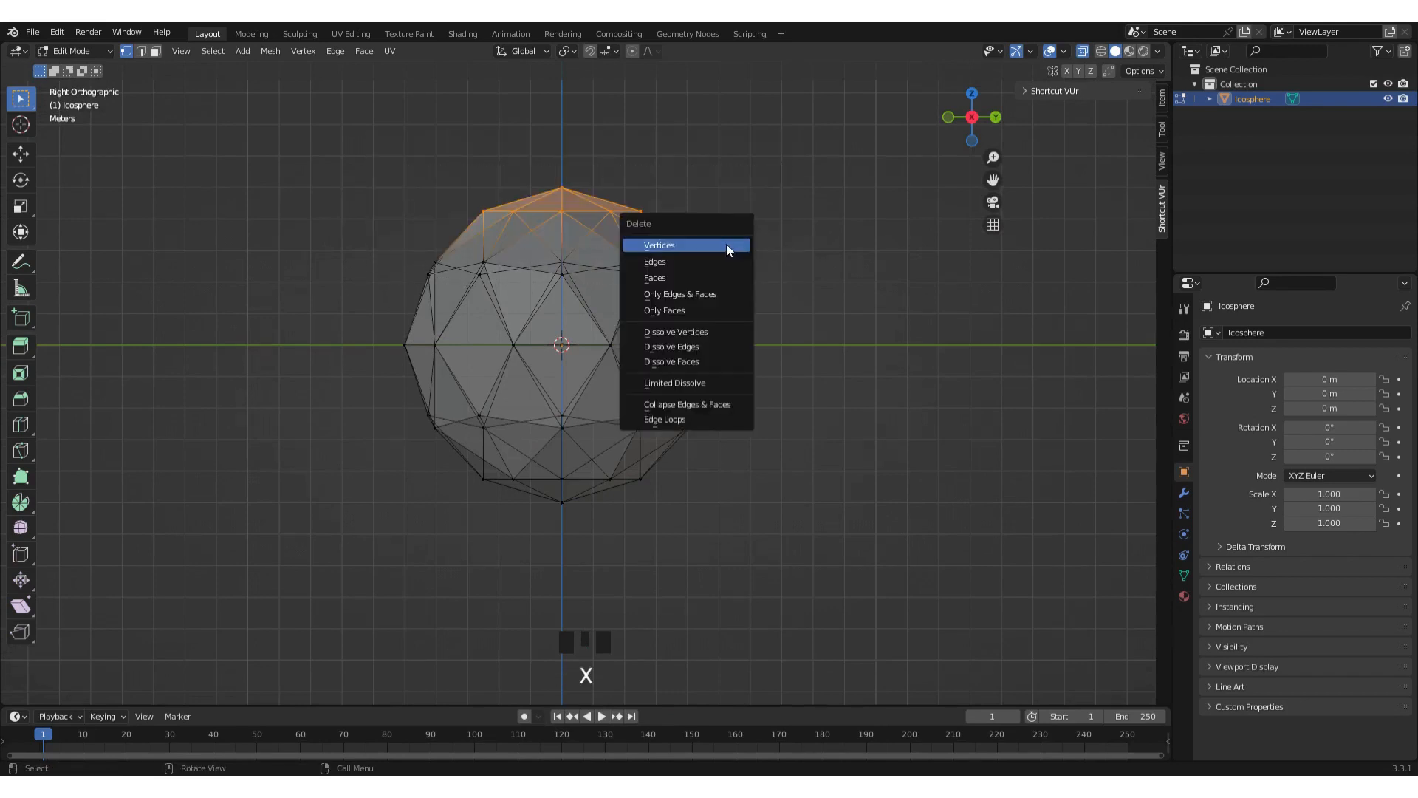
pyautogui.click(673, 245)
# Flatten the open upper rim by scaling its vertices to 0 along Z.
pyautogui.moveTo(336, 210); pyautogui.dragTo(818, 298)
pyautogui.press('s')
pyautogui.press('z')
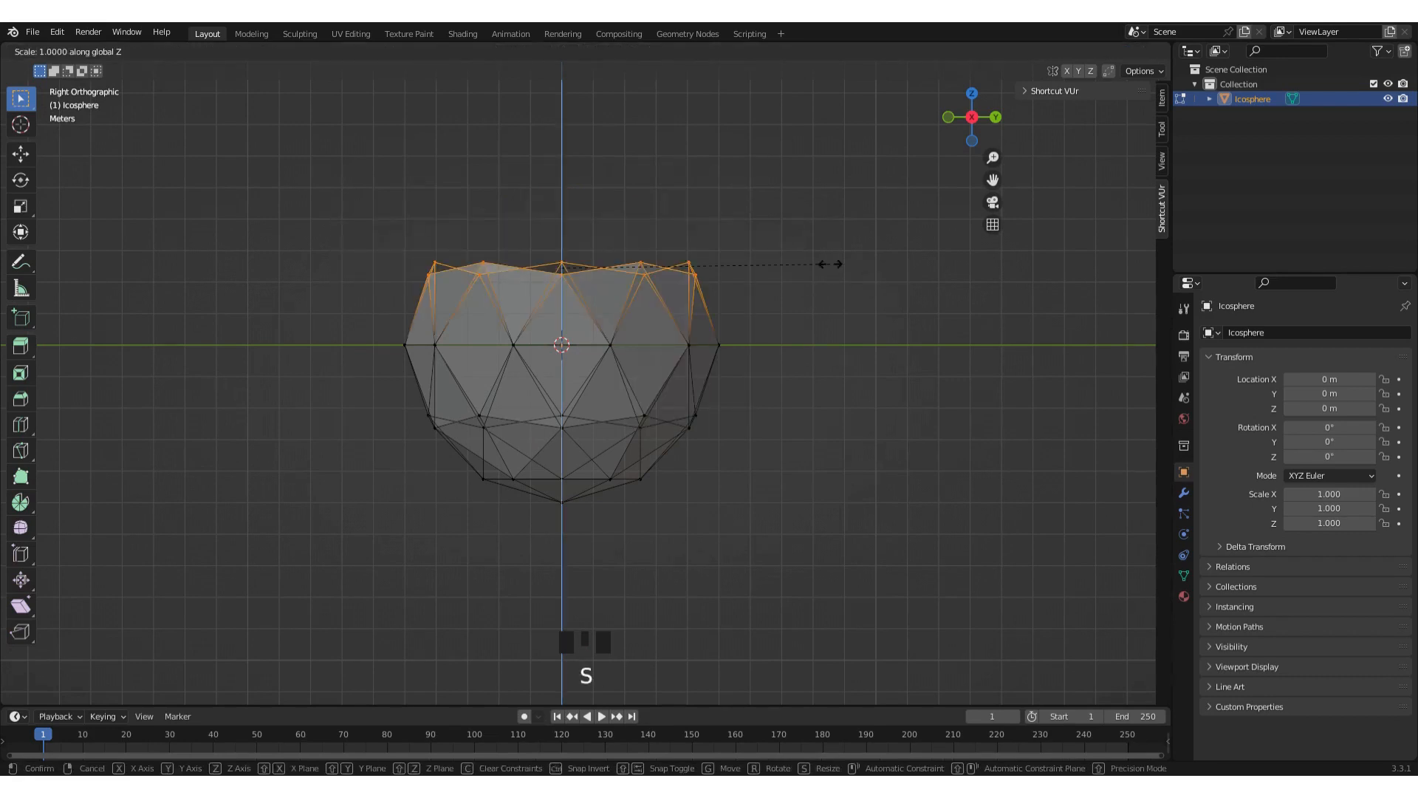
pyautogui.write('0')
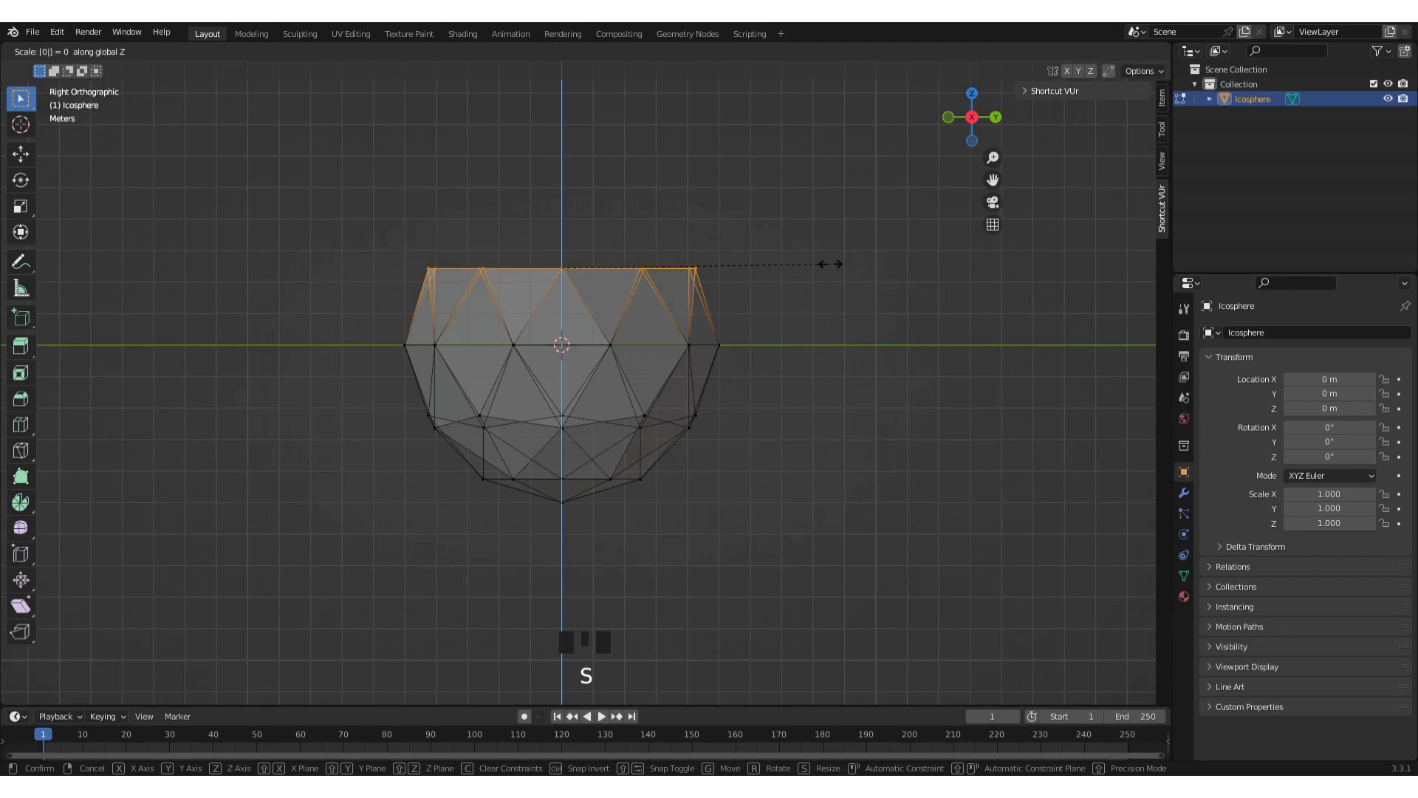
pyautogui.click(831, 265)
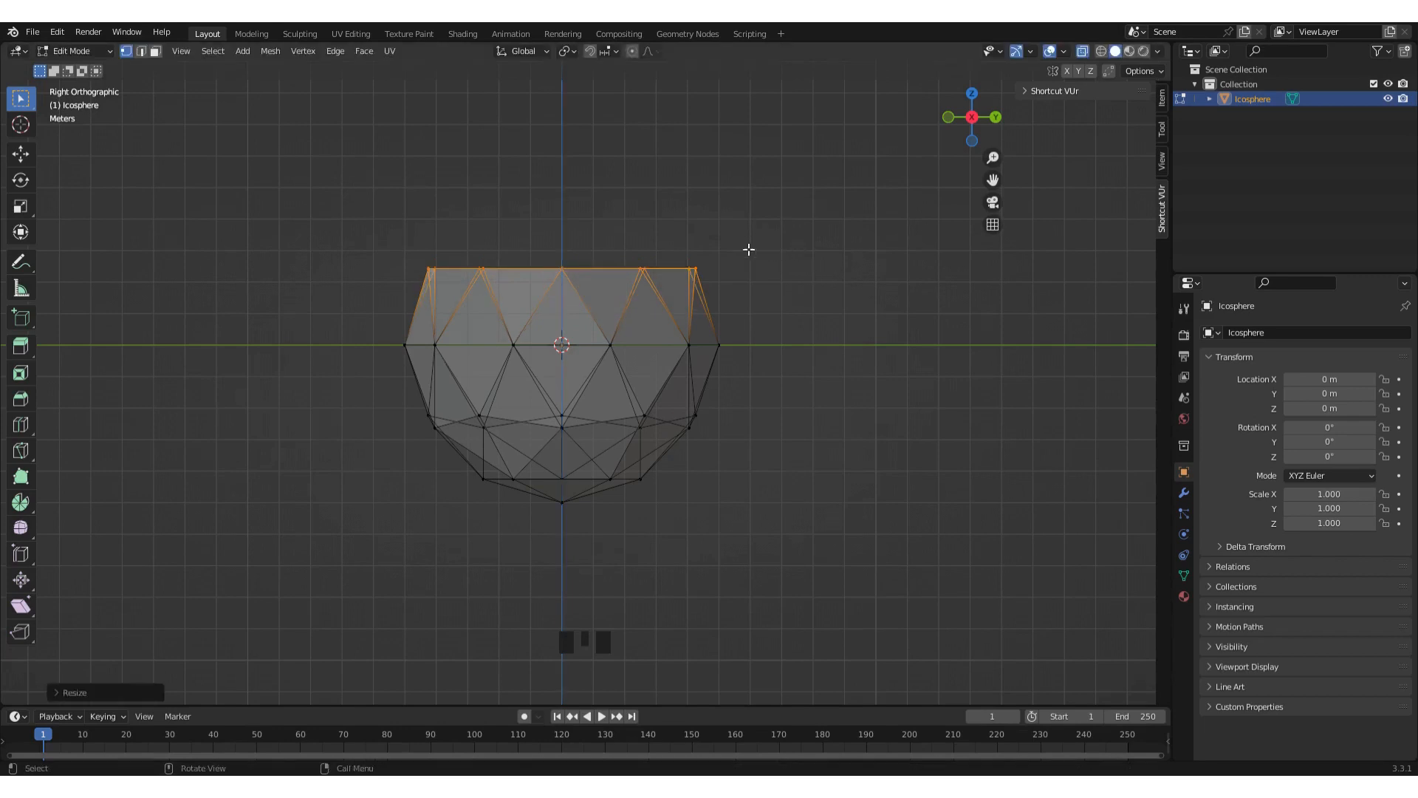
# Widen the upper rim by a factor of about 1.13, excluding the Z axis.
pyautogui.press('s')
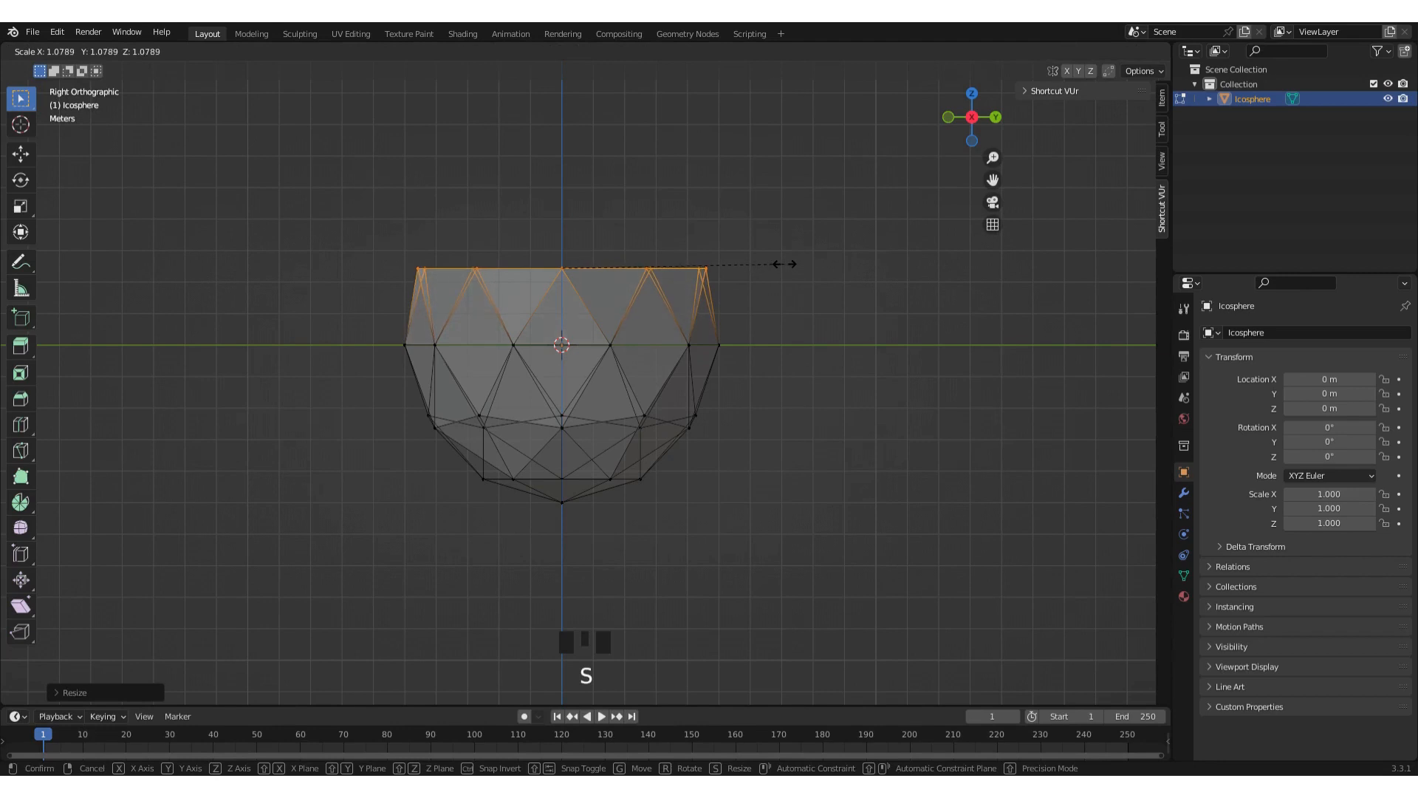
pyautogui.hotkey('shift', 'z')
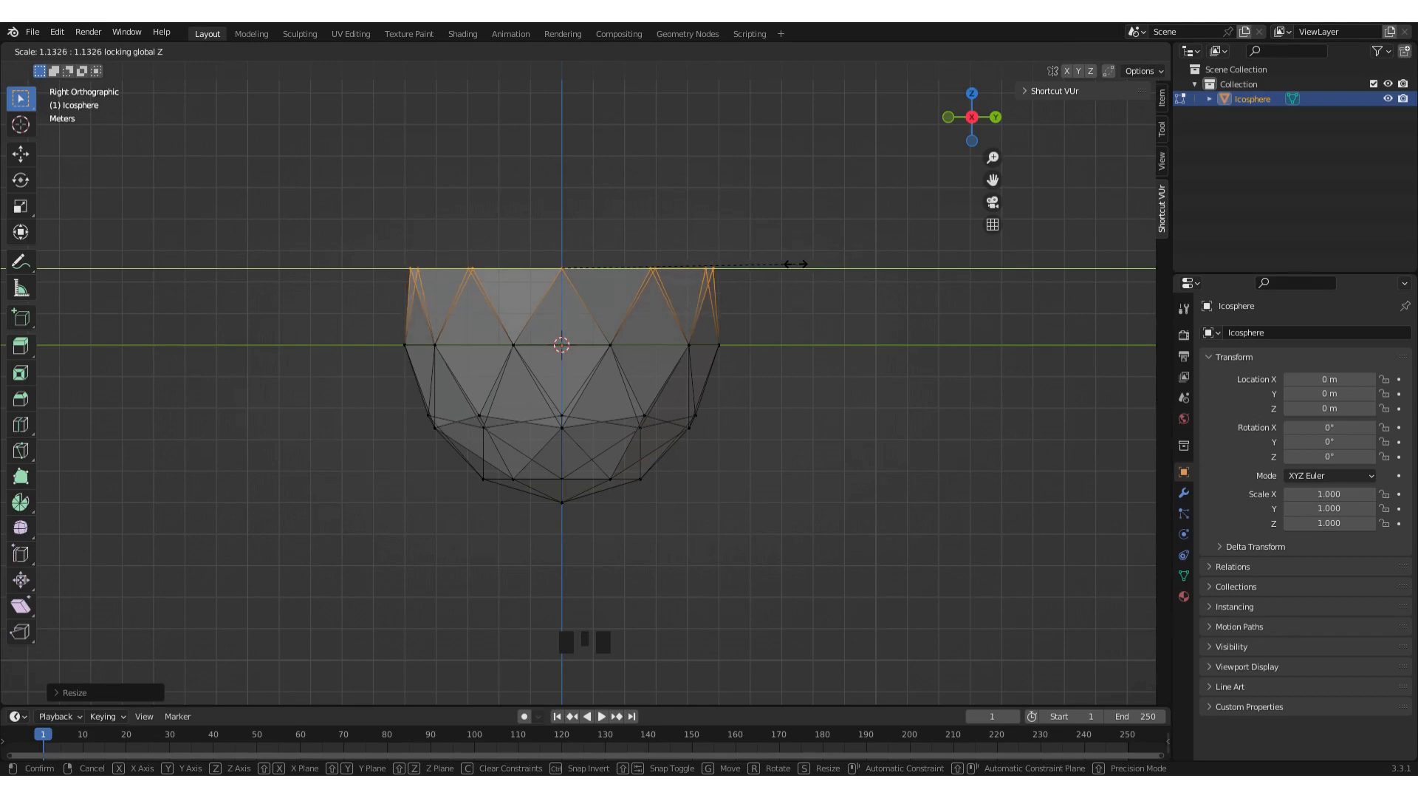
pyautogui.click(796, 264)
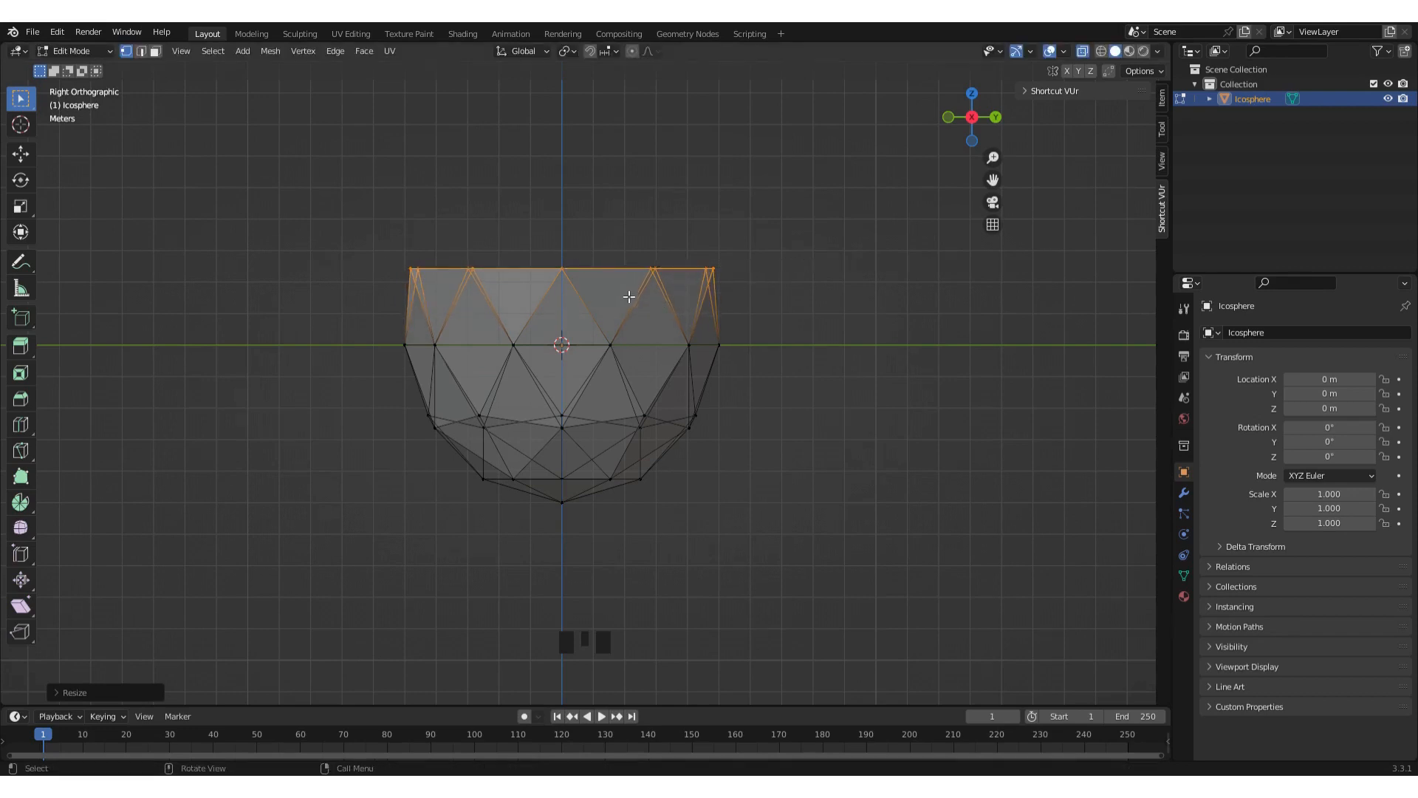
pyautogui.press('Tab')
pyautogui.press('Tab')
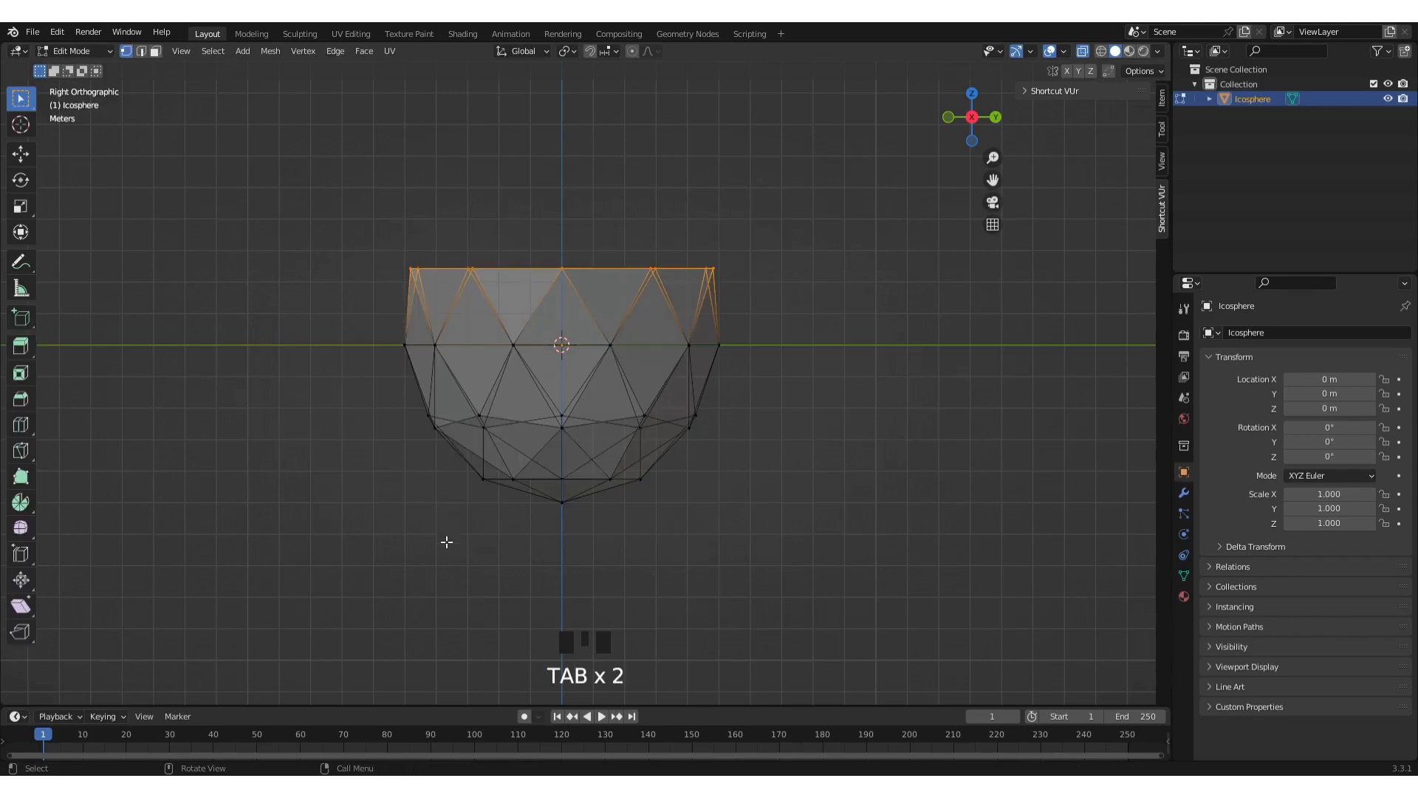
# Flatten the bottom vertices of the bowl by scaling them to 0 along Z.
pyautogui.moveTo(440, 543); pyautogui.dragTo(684, 479)
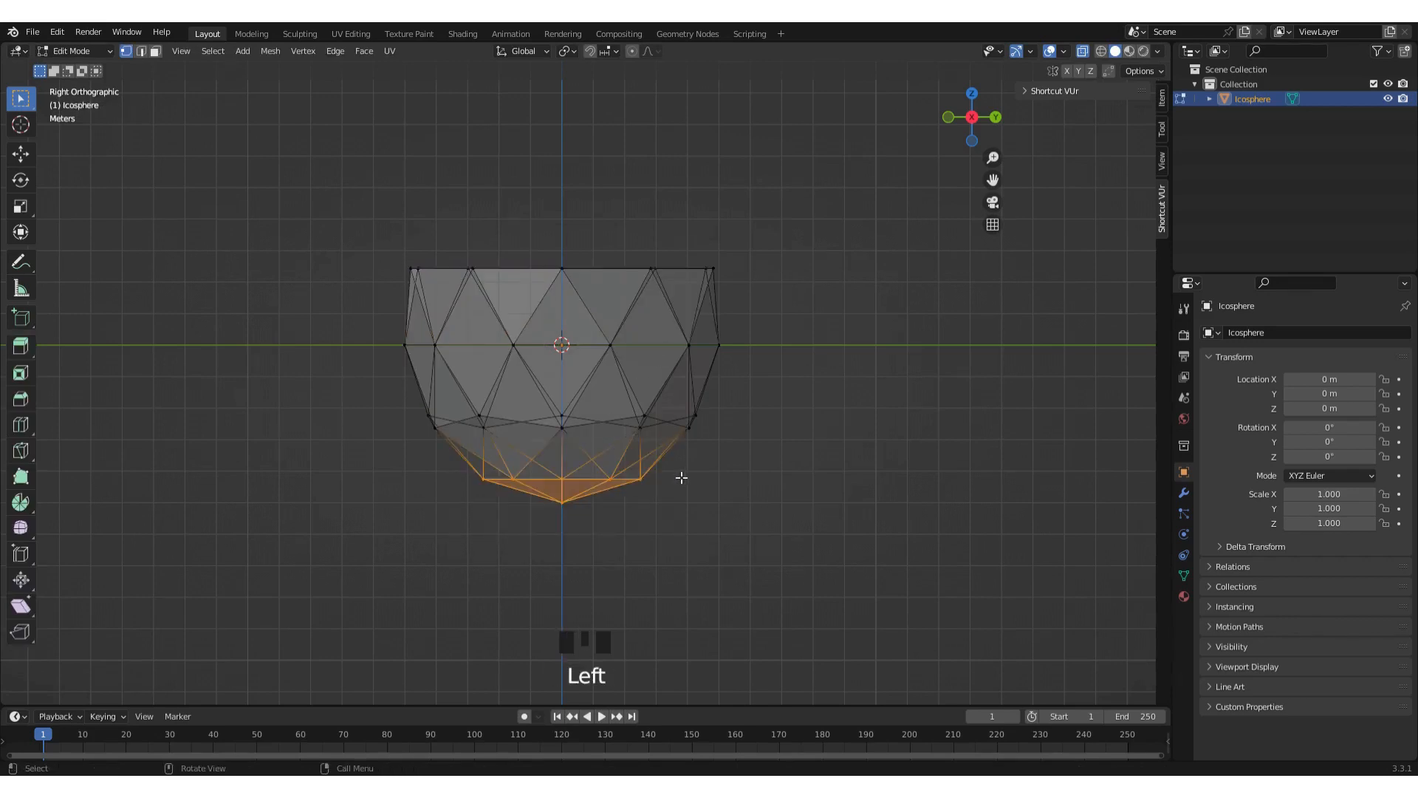
pyautogui.press('s')
pyautogui.press('z')
pyautogui.press('0')
pyautogui.click(680, 475)
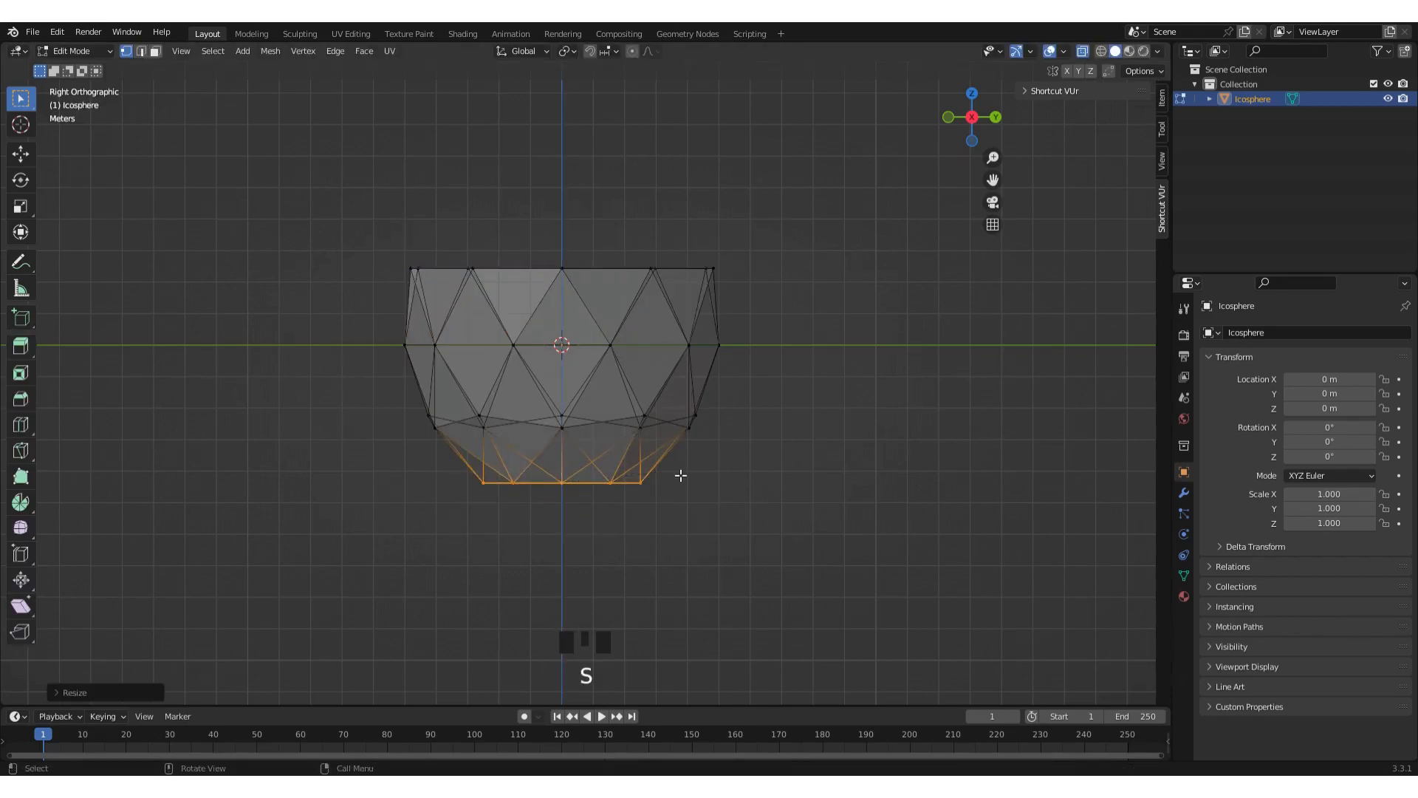
pyautogui.click(861, 428)
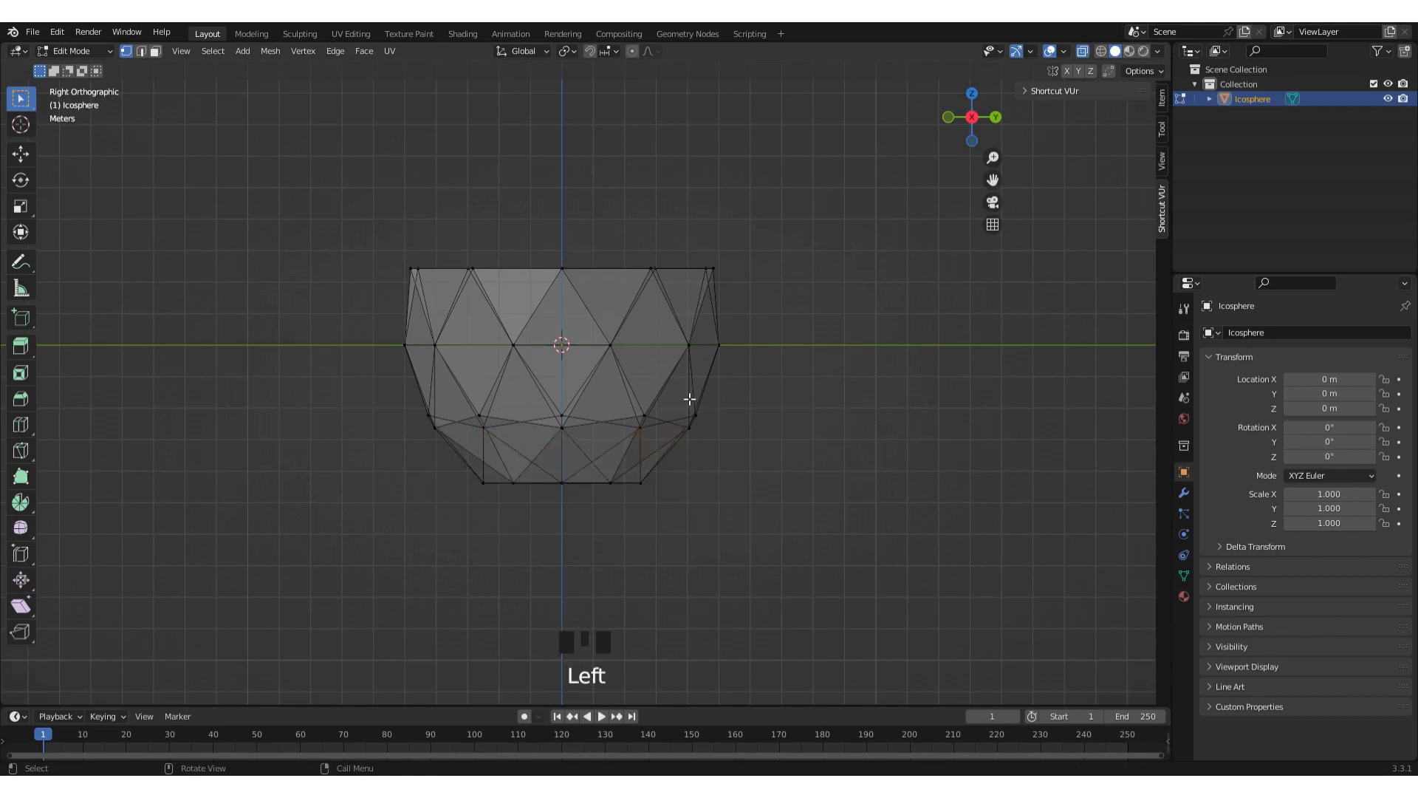
# Return the bowl to Object Mode and turn X-ray off.
pyautogui.press('Tab')
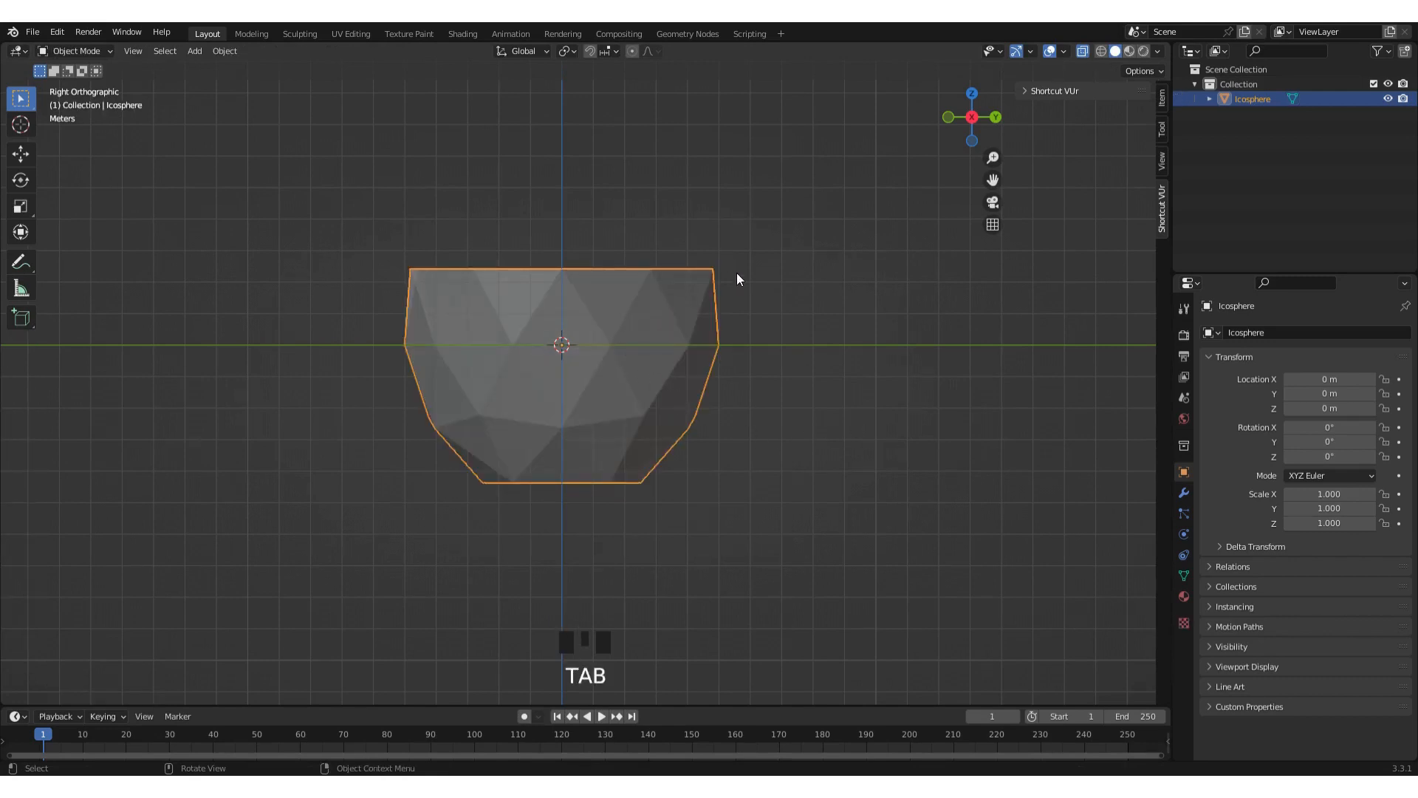
pyautogui.scroll(-1, 737, 279)
pyautogui.click(1083, 51)
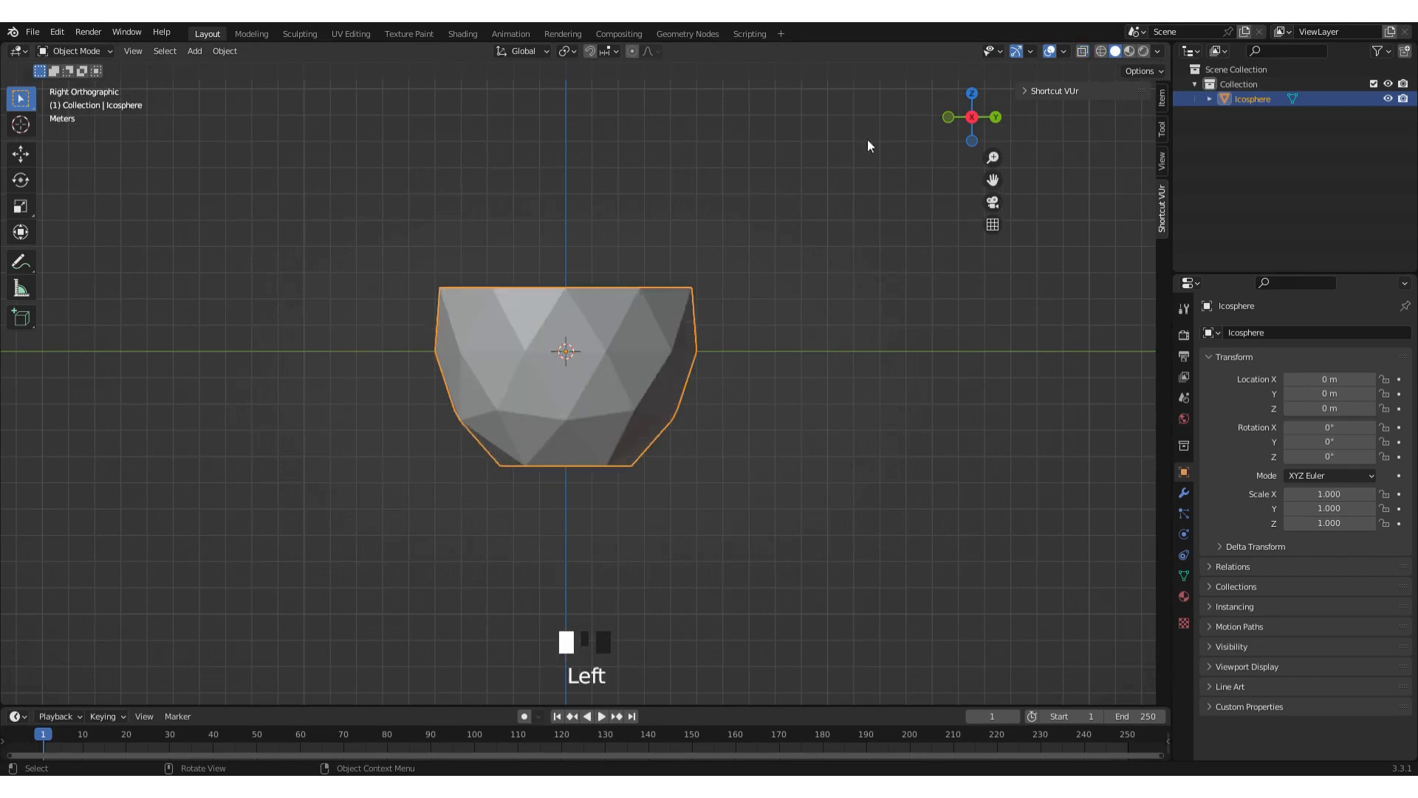
pyautogui.moveTo(648, 276); pyautogui.dragTo(664, 341, button='middle')
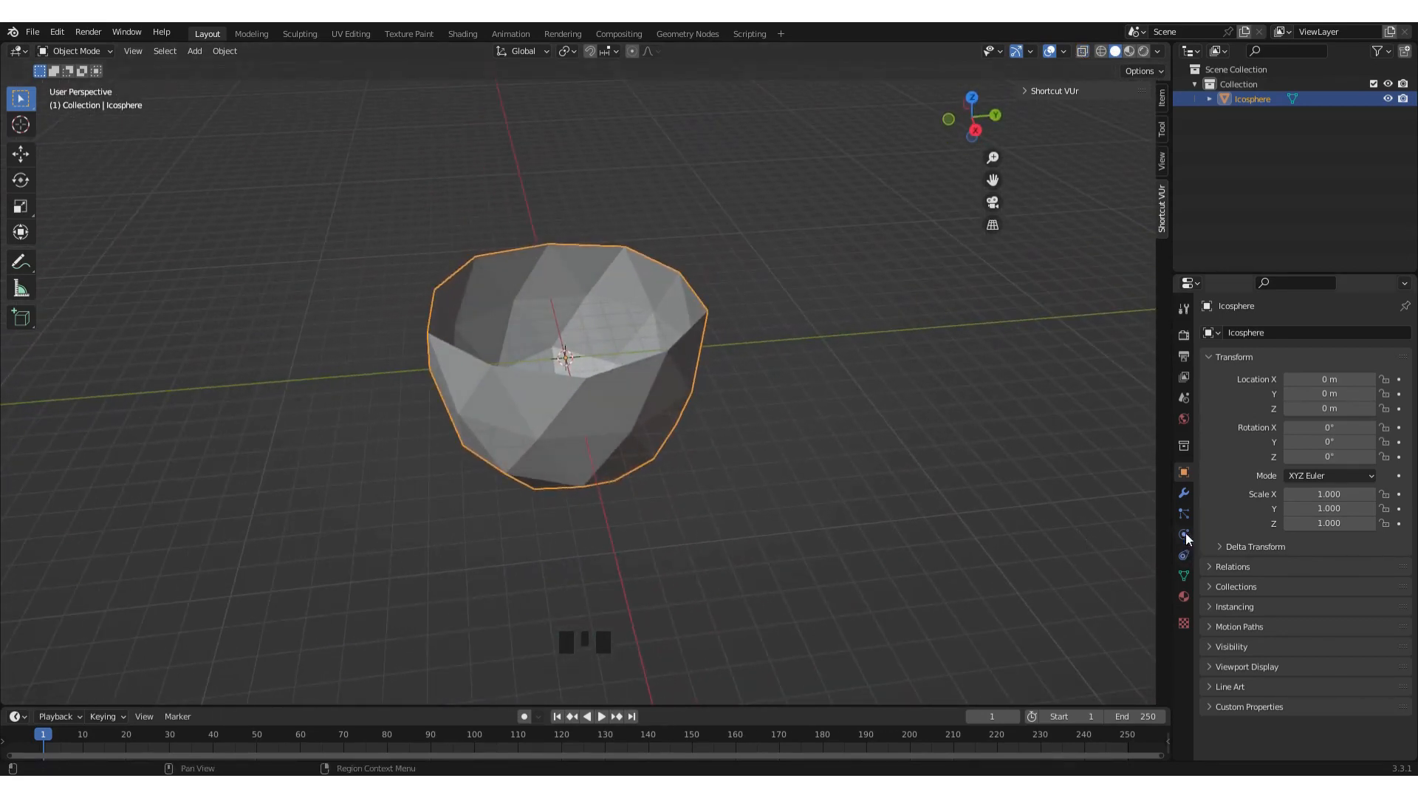
# Add a Wireframe modifier to the bowl with a thickness of about 0.4 m and Boundary enabled.
pyautogui.click(1185, 495)
pyautogui.click(1328, 331)
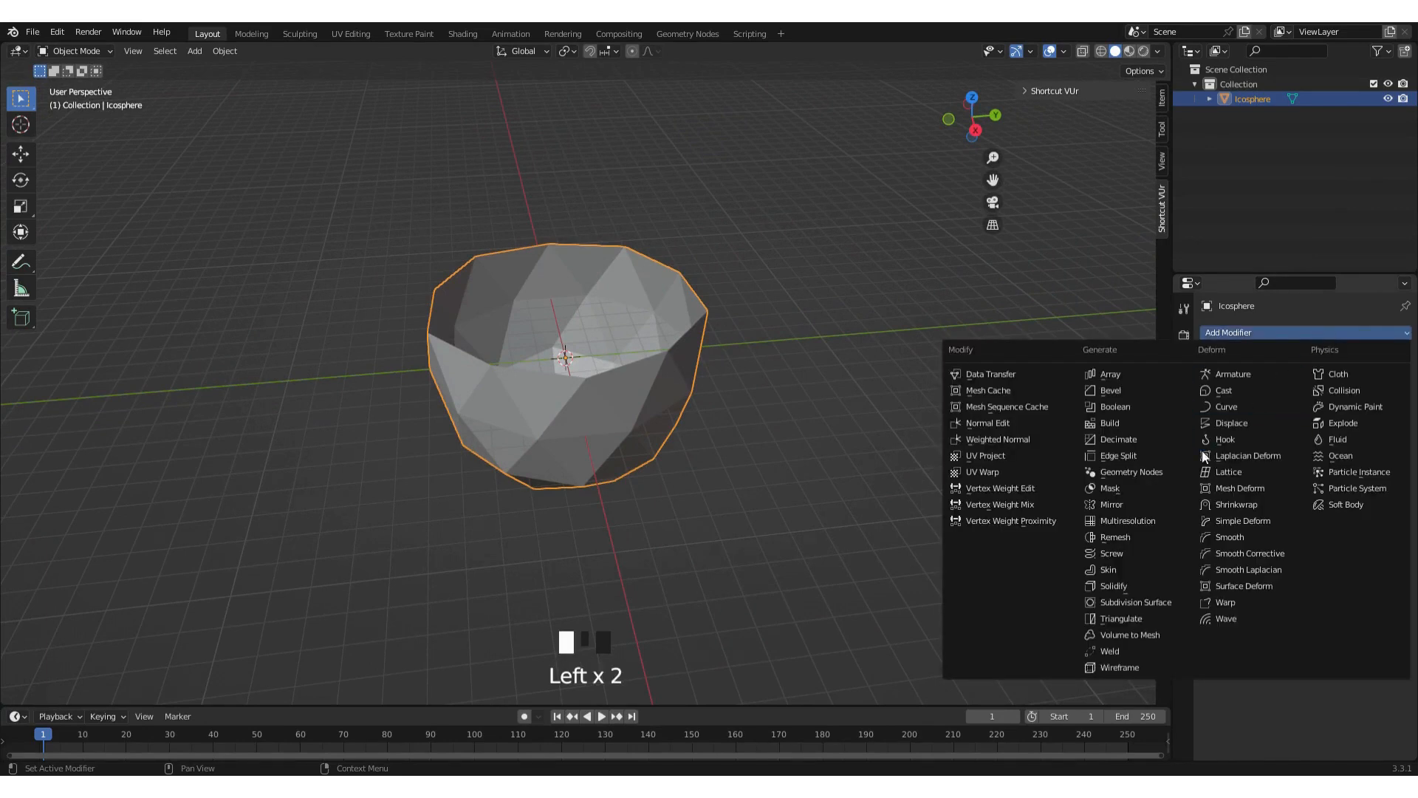
pyautogui.click(1132, 666)
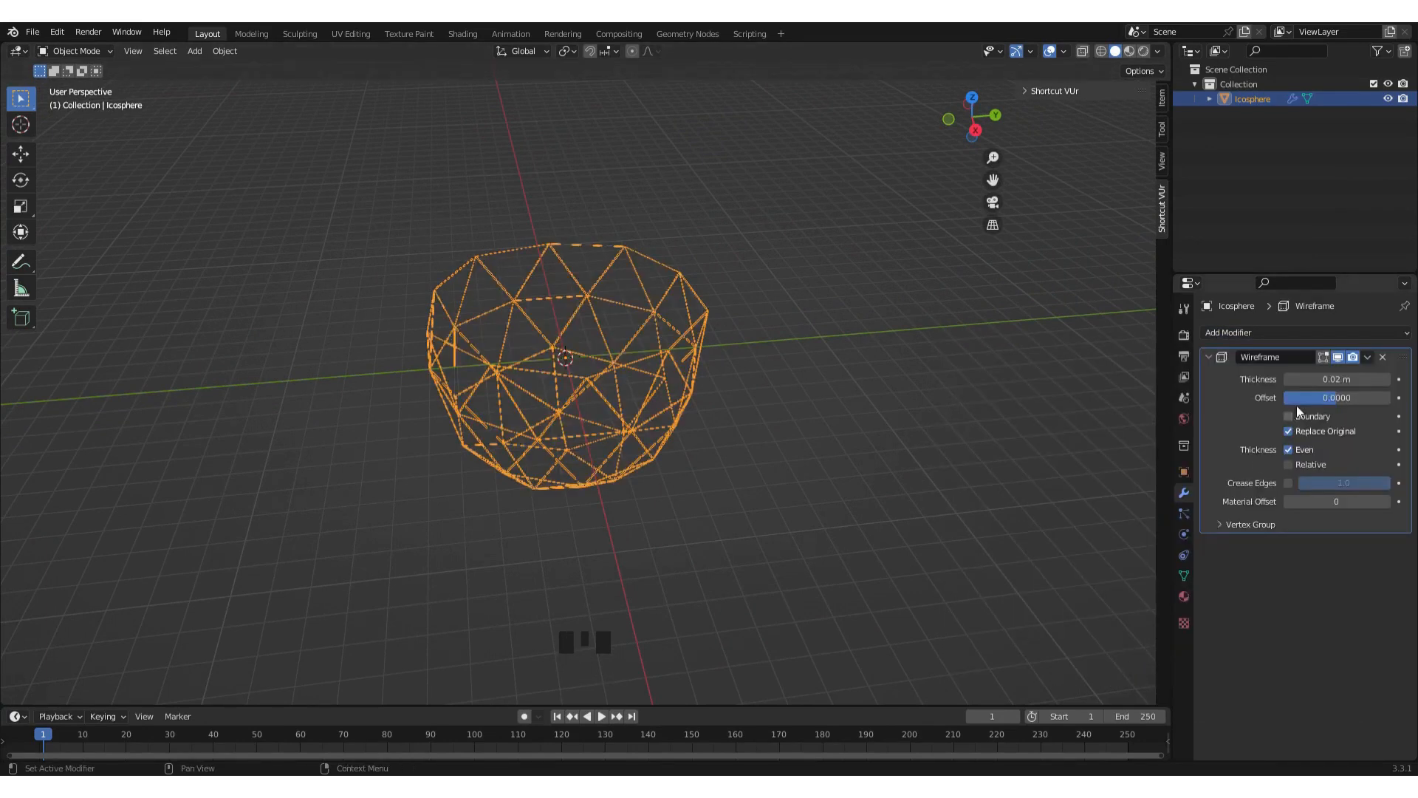
pyautogui.moveTo(1322, 381); pyautogui.dragTo(1412, 381)
pyautogui.moveTo(708, 403); pyautogui.dragTo(696, 347, button='middle')
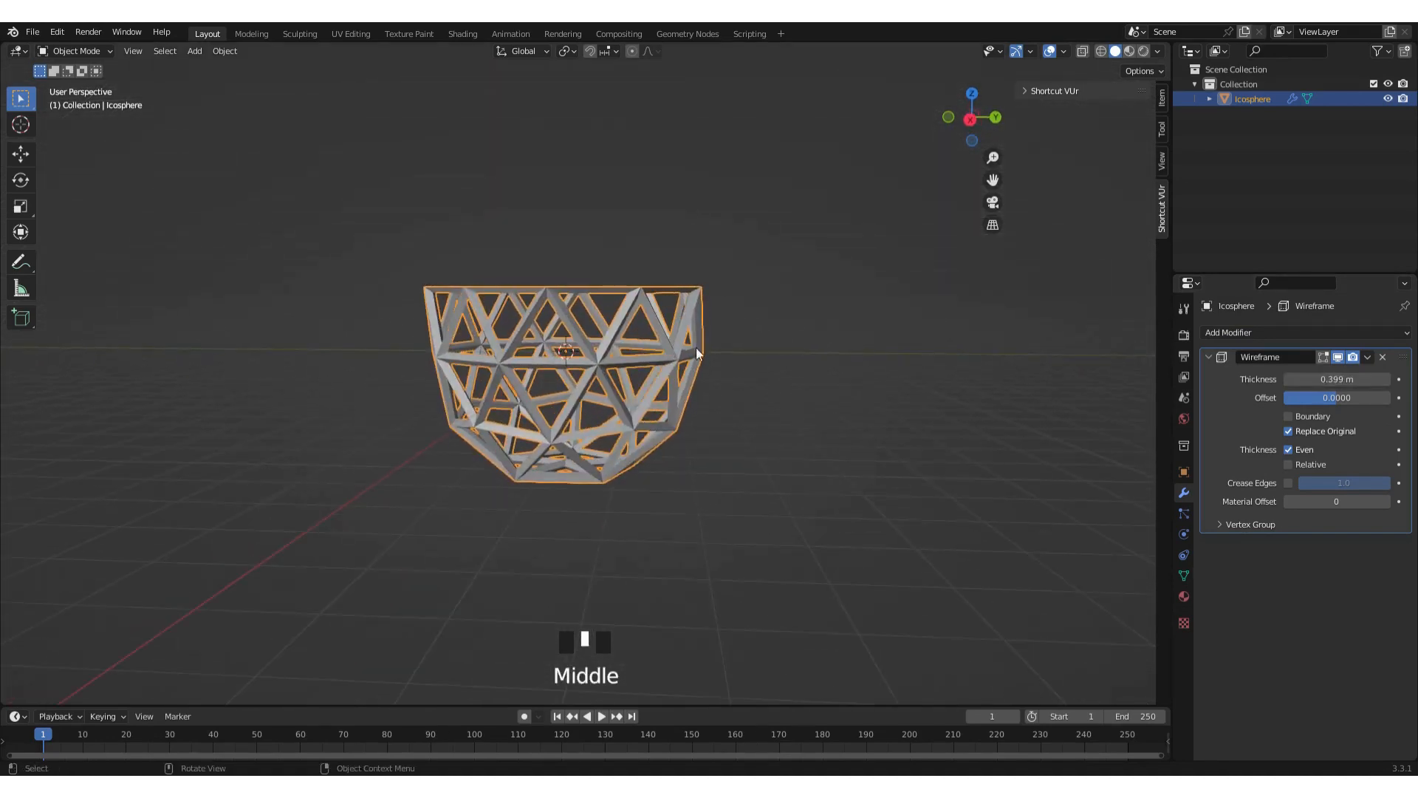
pyautogui.click(1290, 416)
# Try the Wireframe modifier without Even thickness, then without Replace Original, restoring each option.
pyautogui.click(1288, 448)
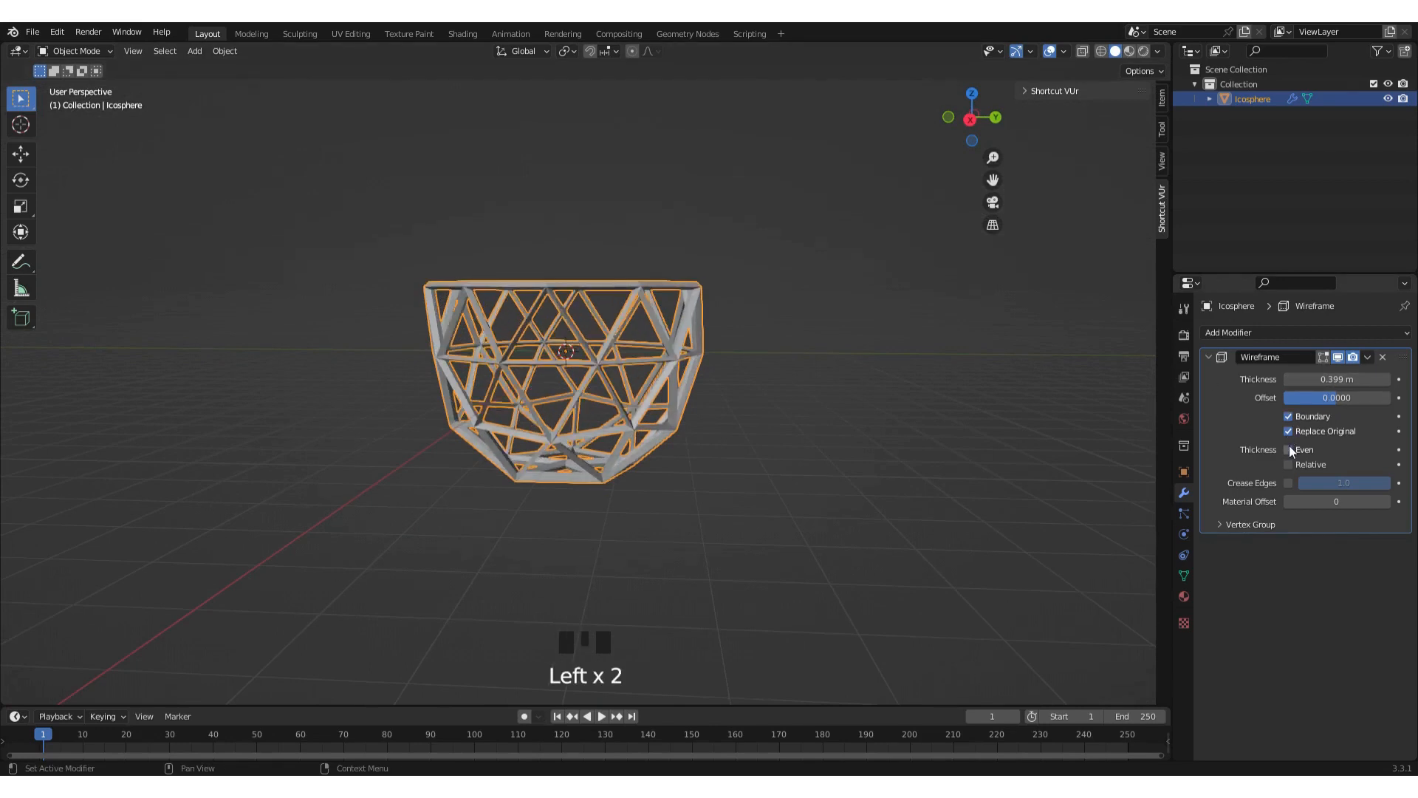
pyautogui.click(1289, 448)
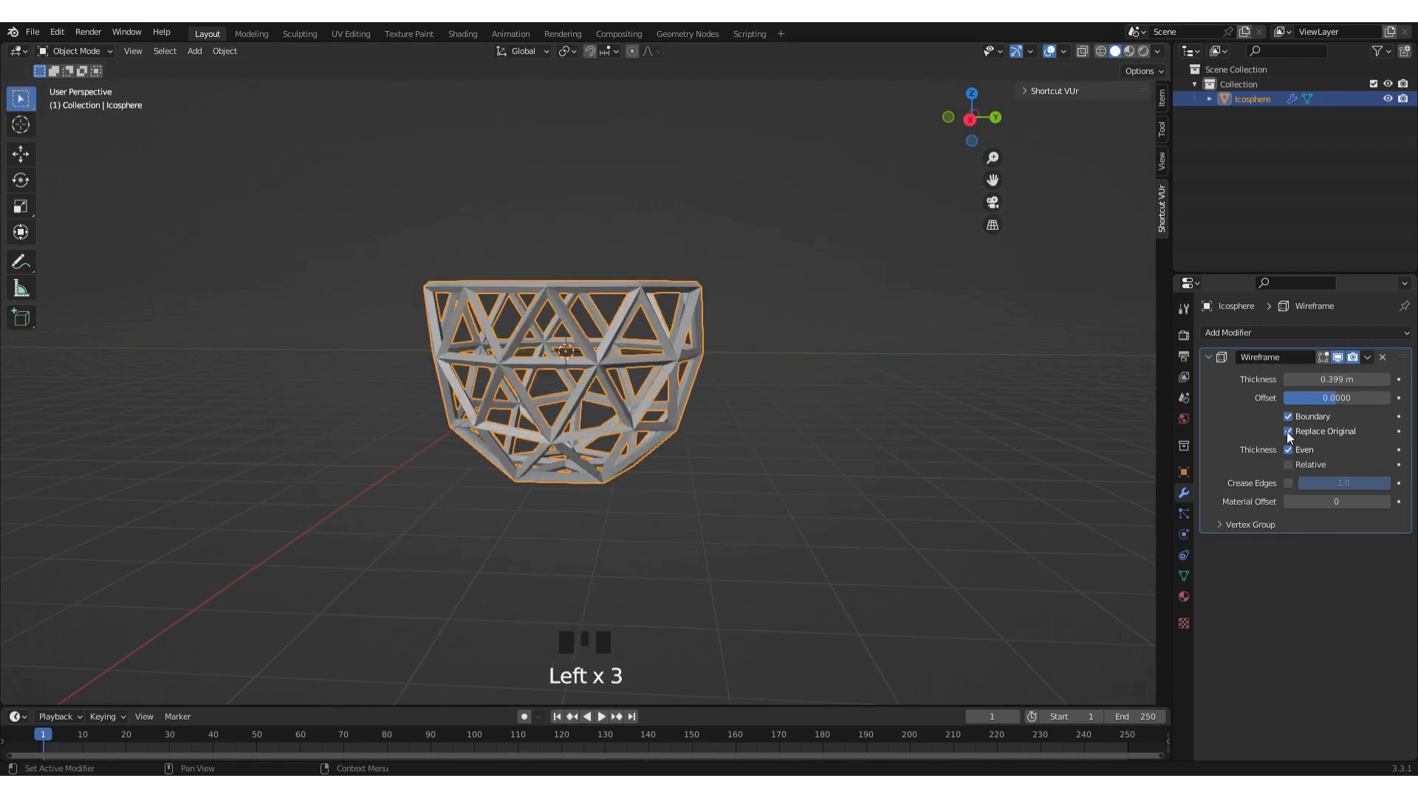
pyautogui.click(1289, 432)
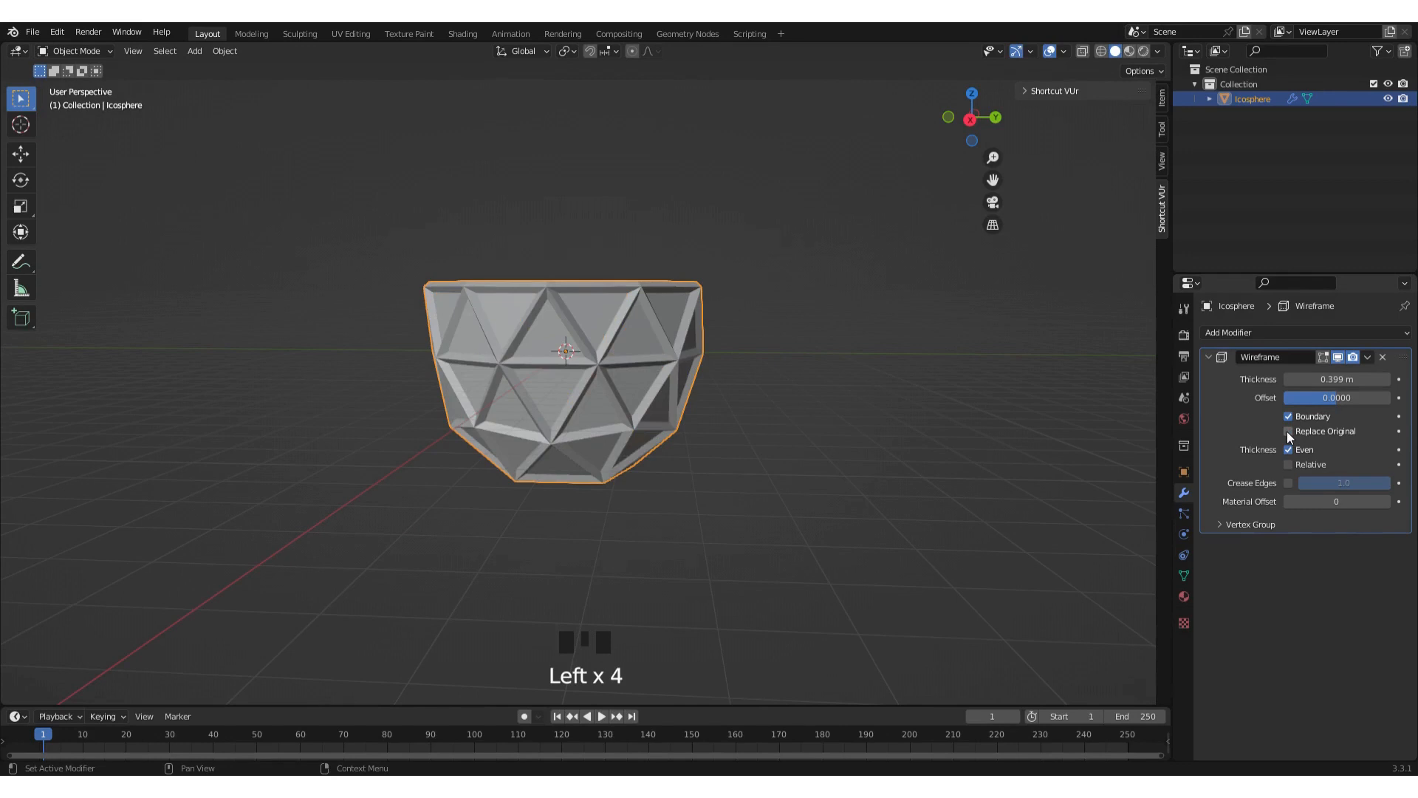
pyautogui.click(1289, 432)
# Set the Wireframe modifier's thickness to 1 m and deselect the bowl.
pyautogui.moveTo(1337, 379); pyautogui.dragTo(1403, 379)
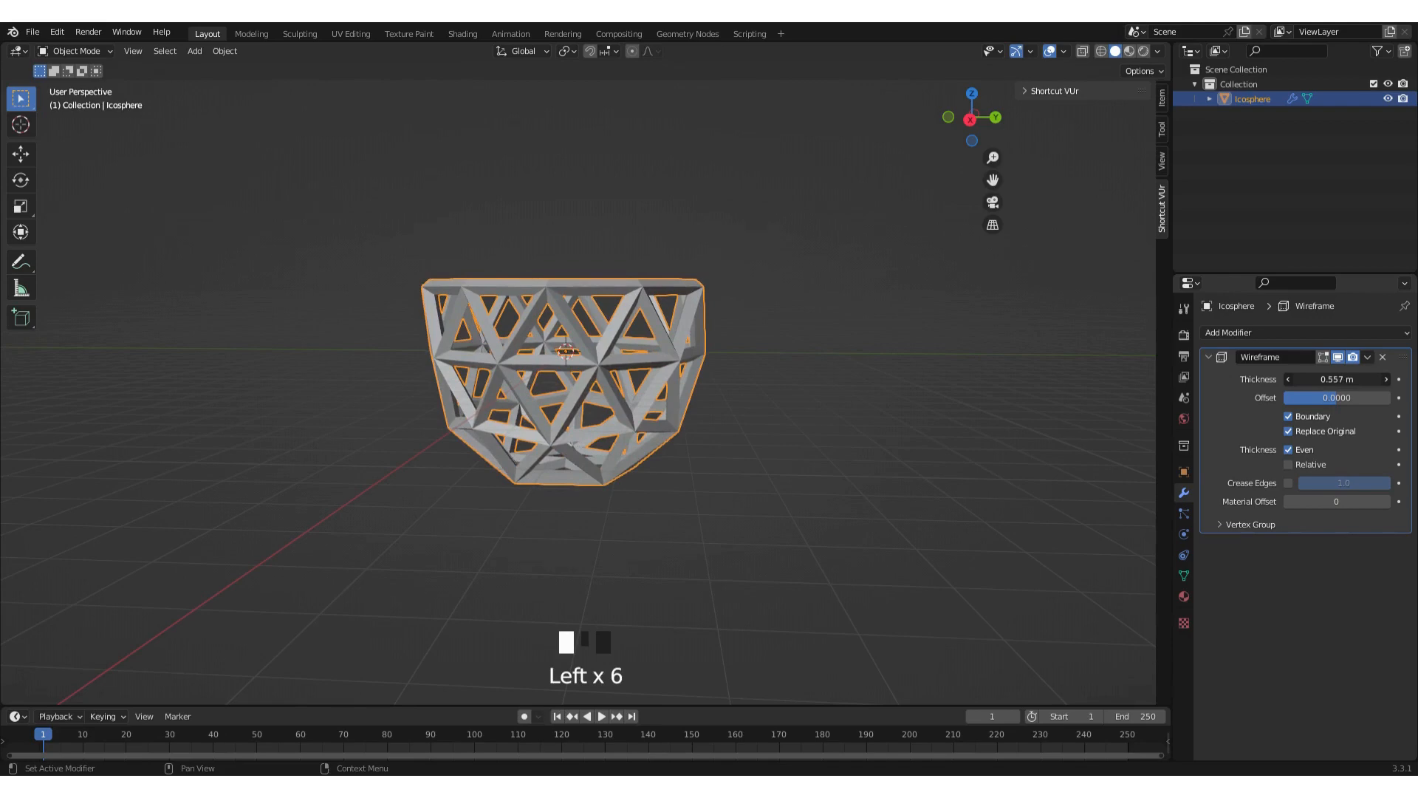
pyautogui.moveTo(635, 388); pyautogui.dragTo(723, 391, button='middle')
pyautogui.click(1292, 379)
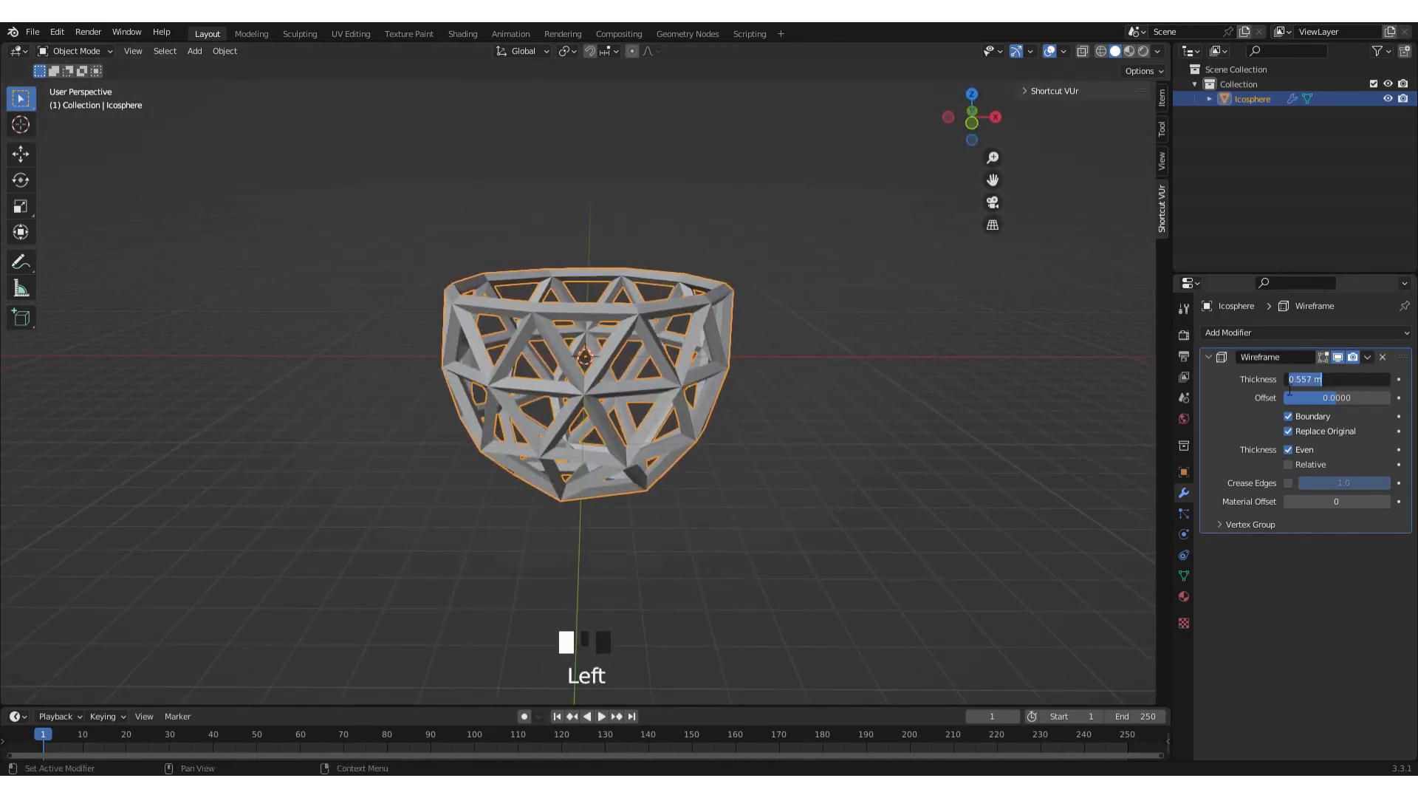
pyautogui.write('1')
pyautogui.press('Return')
pyautogui.click(841, 389)
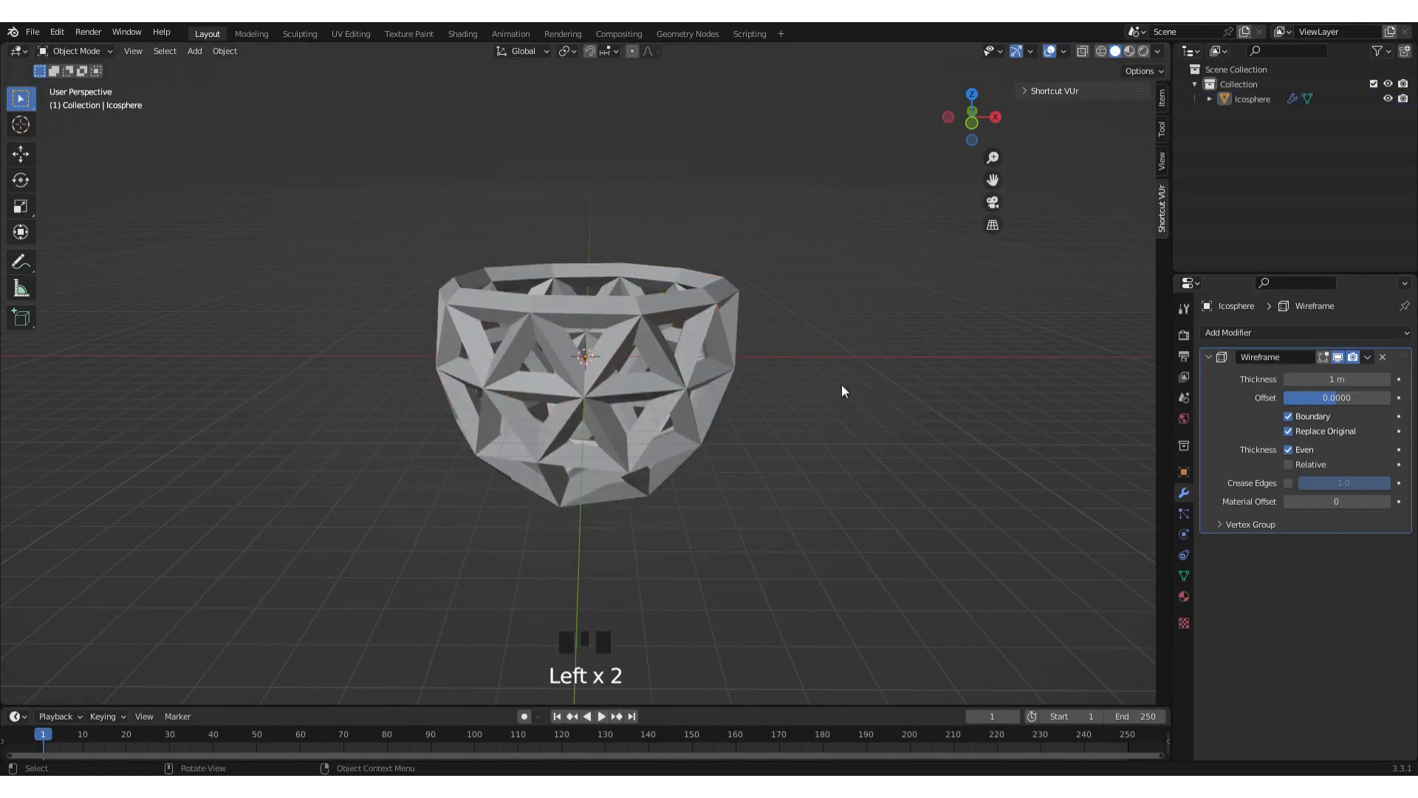
# Hide the finished wireframe bowl from the viewport and look straight at the scene from the right.
pyautogui.moveTo(842, 390); pyautogui.dragTo(653, 406, button='middle')
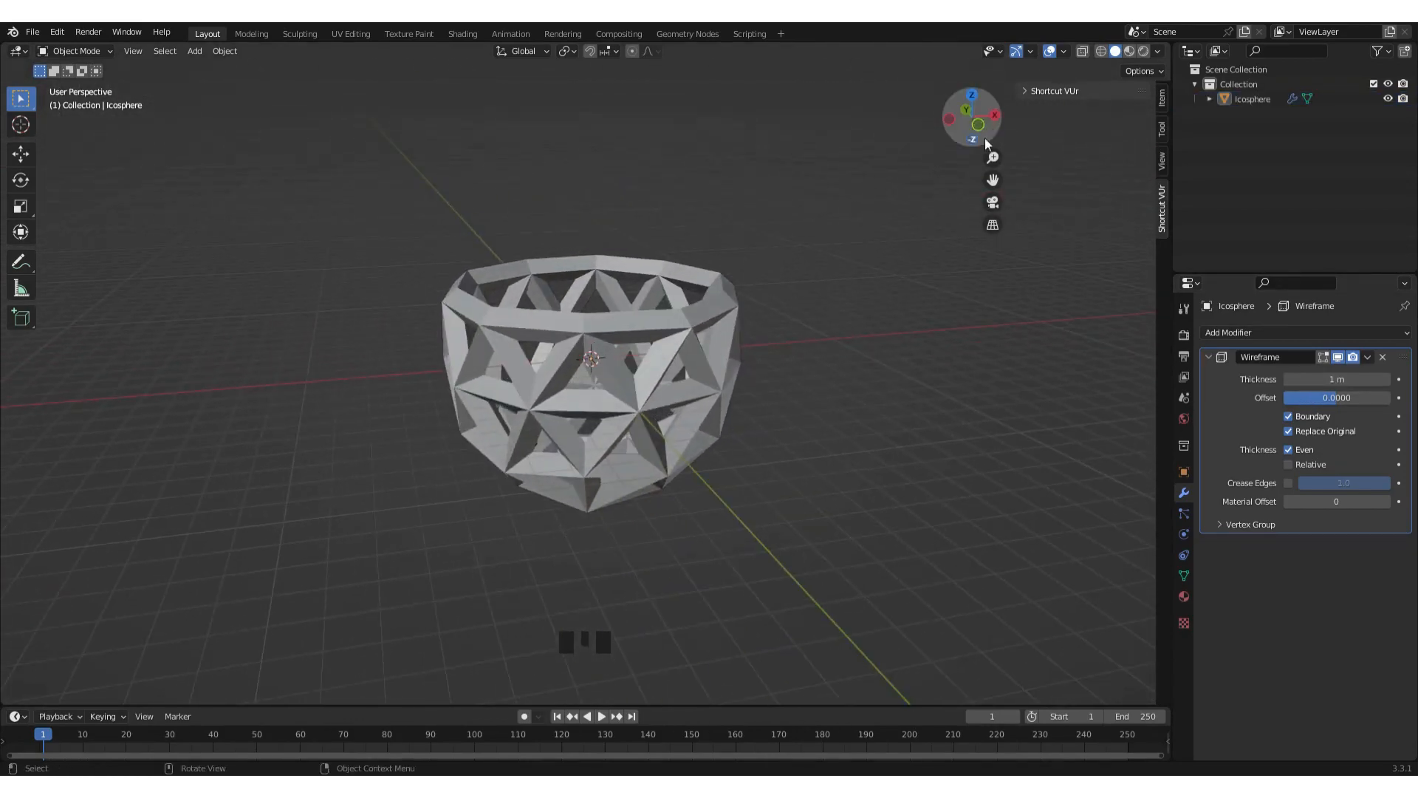
pyautogui.click(995, 115)
pyautogui.scroll(-2, 635, 325)
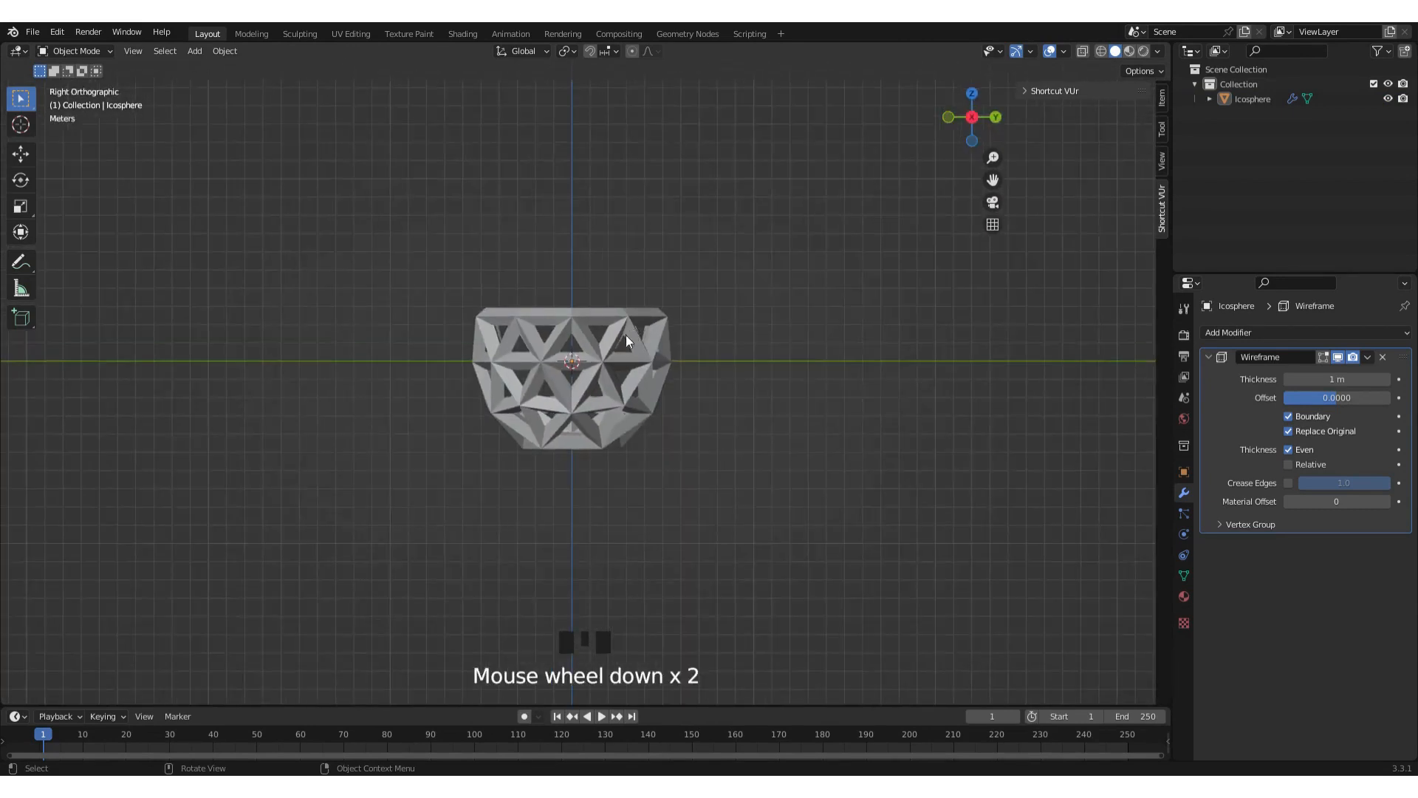
pyautogui.click(596, 347)
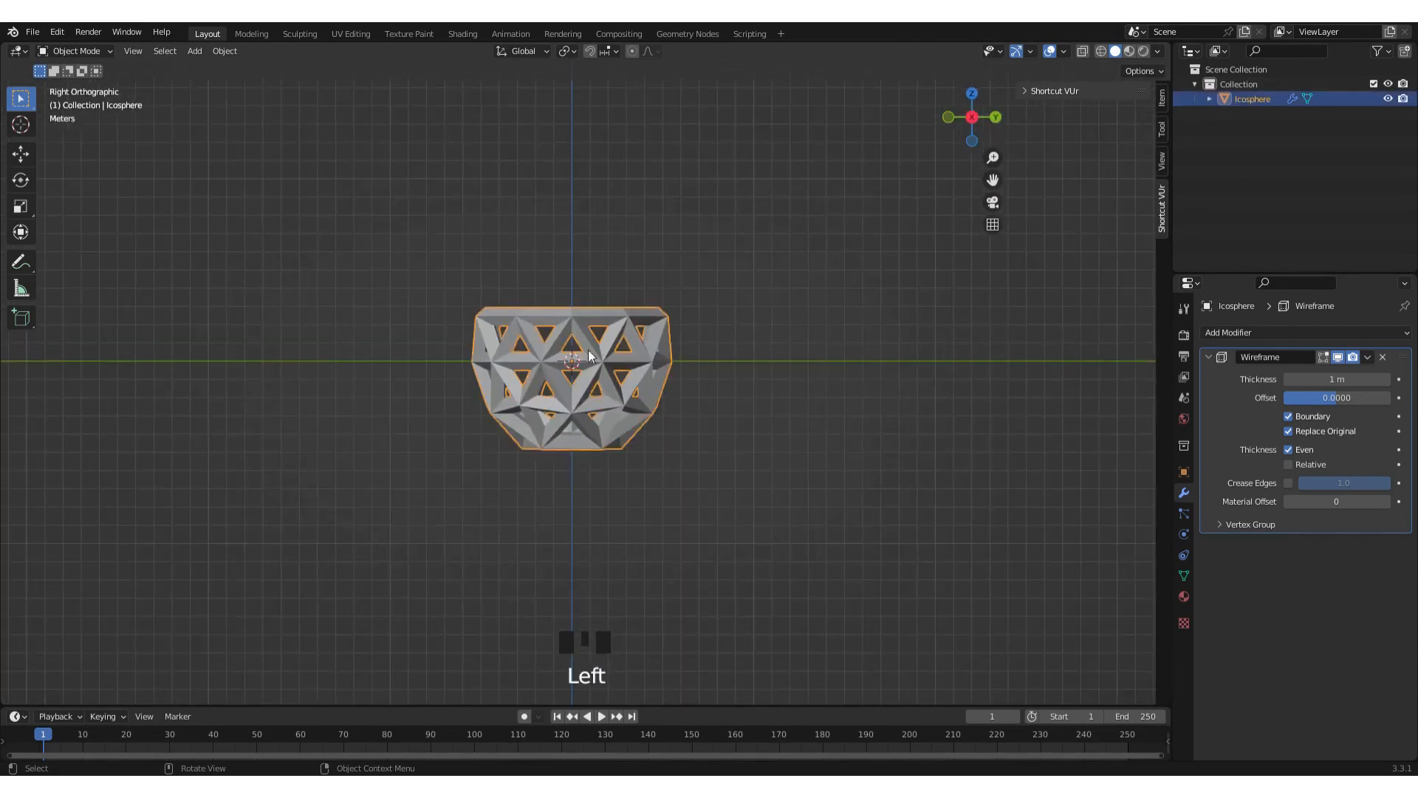
pyautogui.click(1389, 99)
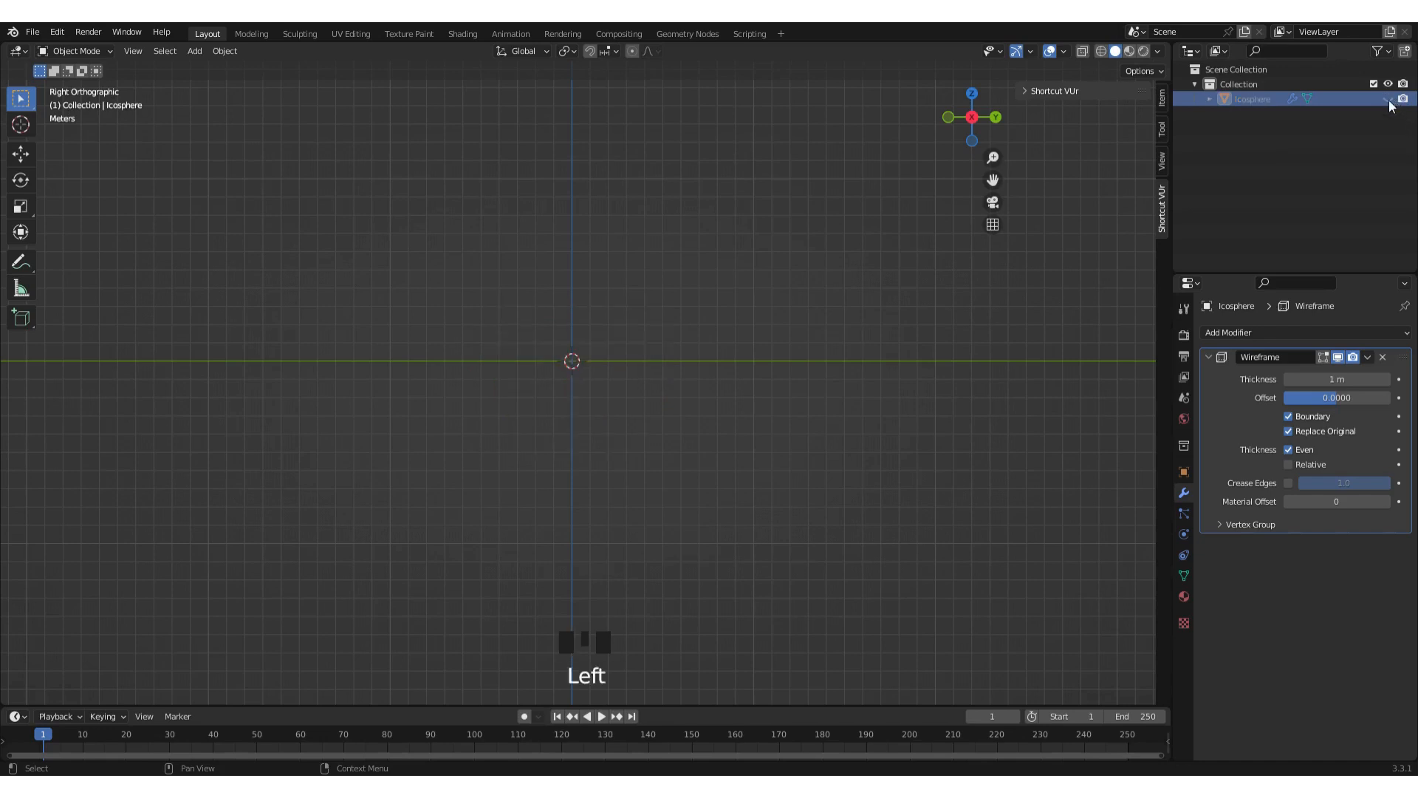
pyautogui.click(410, 321)
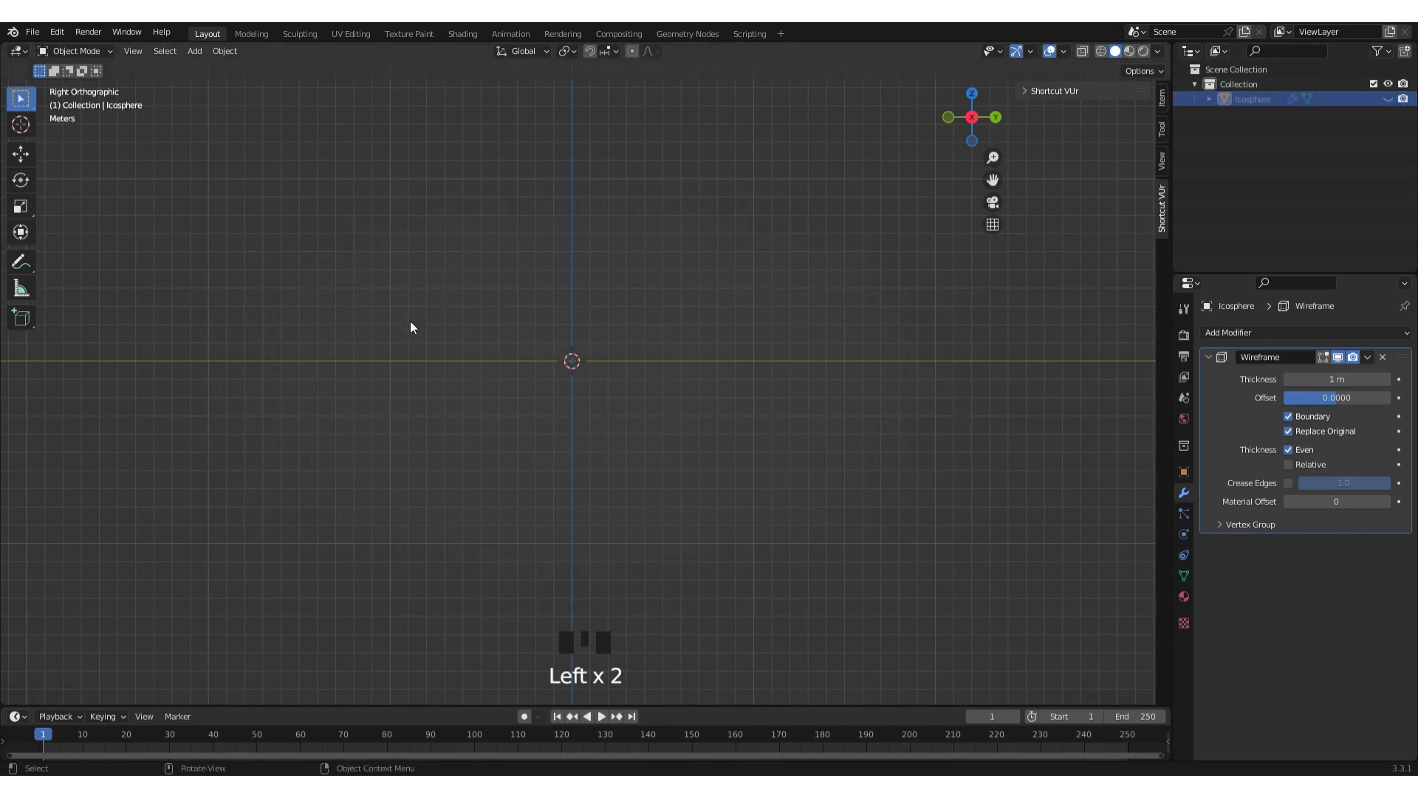
# Add a single vertex mesh object at the scene origin from the right orthographic view.
pyautogui.scroll(-3, 503, 288)
pyautogui.keyDown('shift'); pyautogui.moveTo(527, 260); pyautogui.dragTo(525, 380, button='middle'); pyautogui.keyUp('shift')
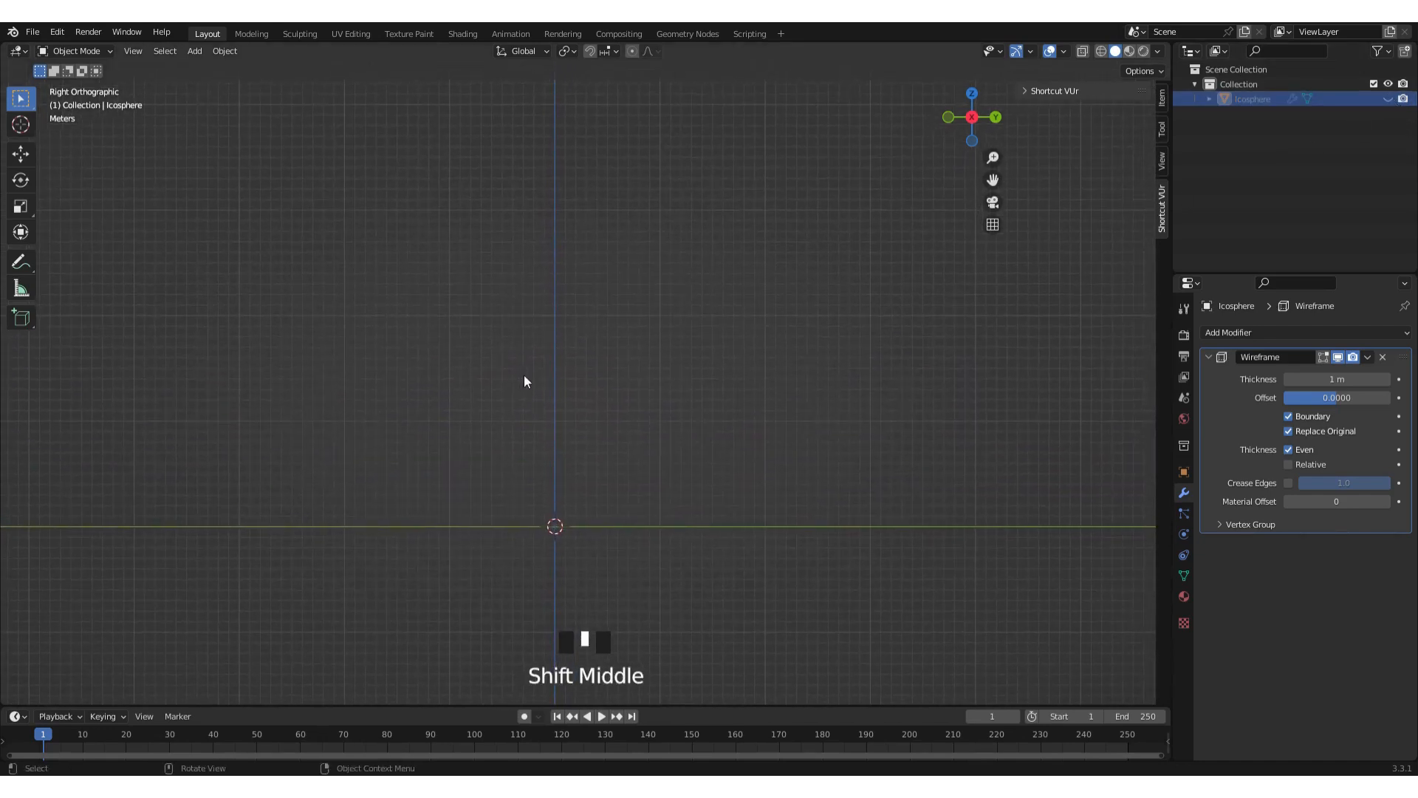
pyautogui.hotkey('shift', 'a')
pyautogui.moveTo(539, 424)
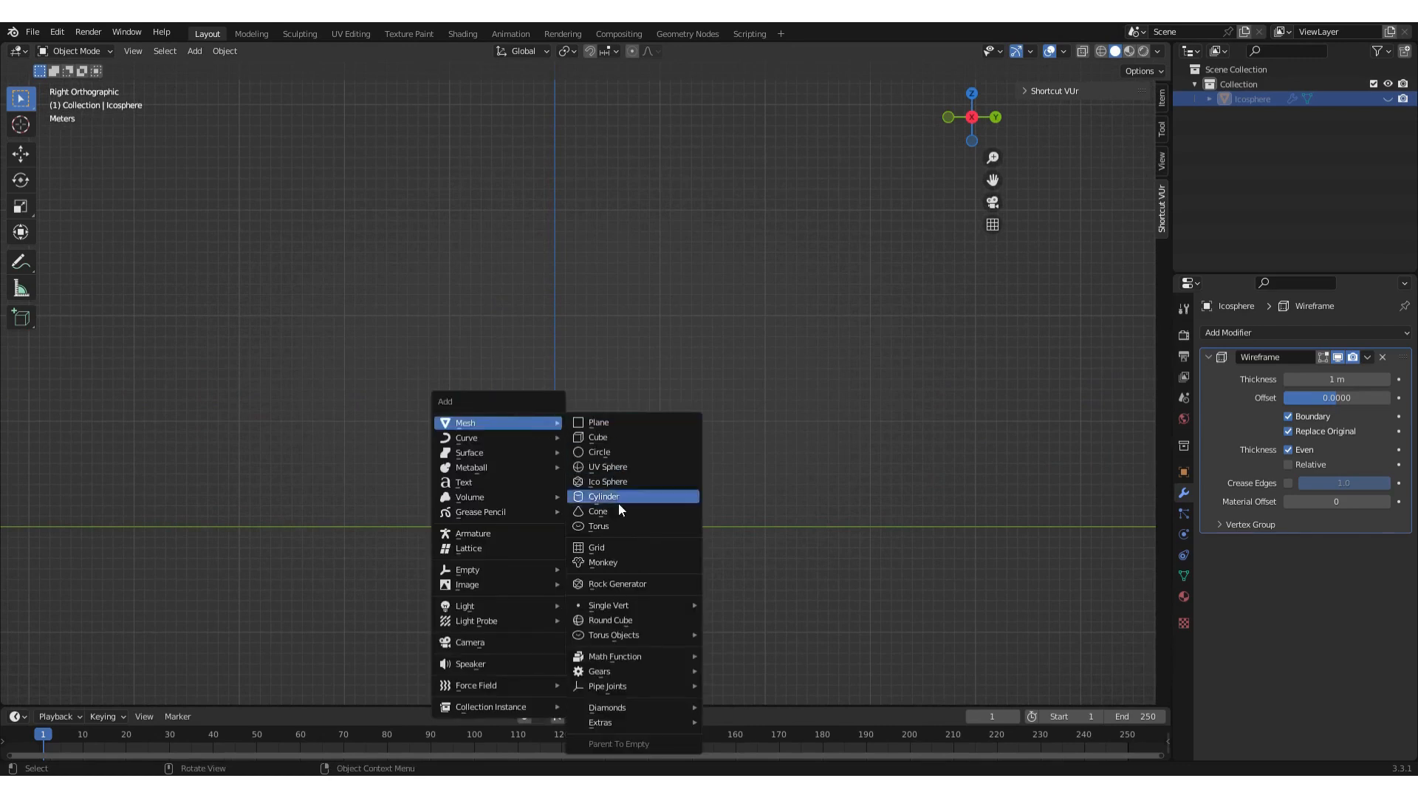
pyautogui.moveTo(625, 603)
pyautogui.click(747, 604)
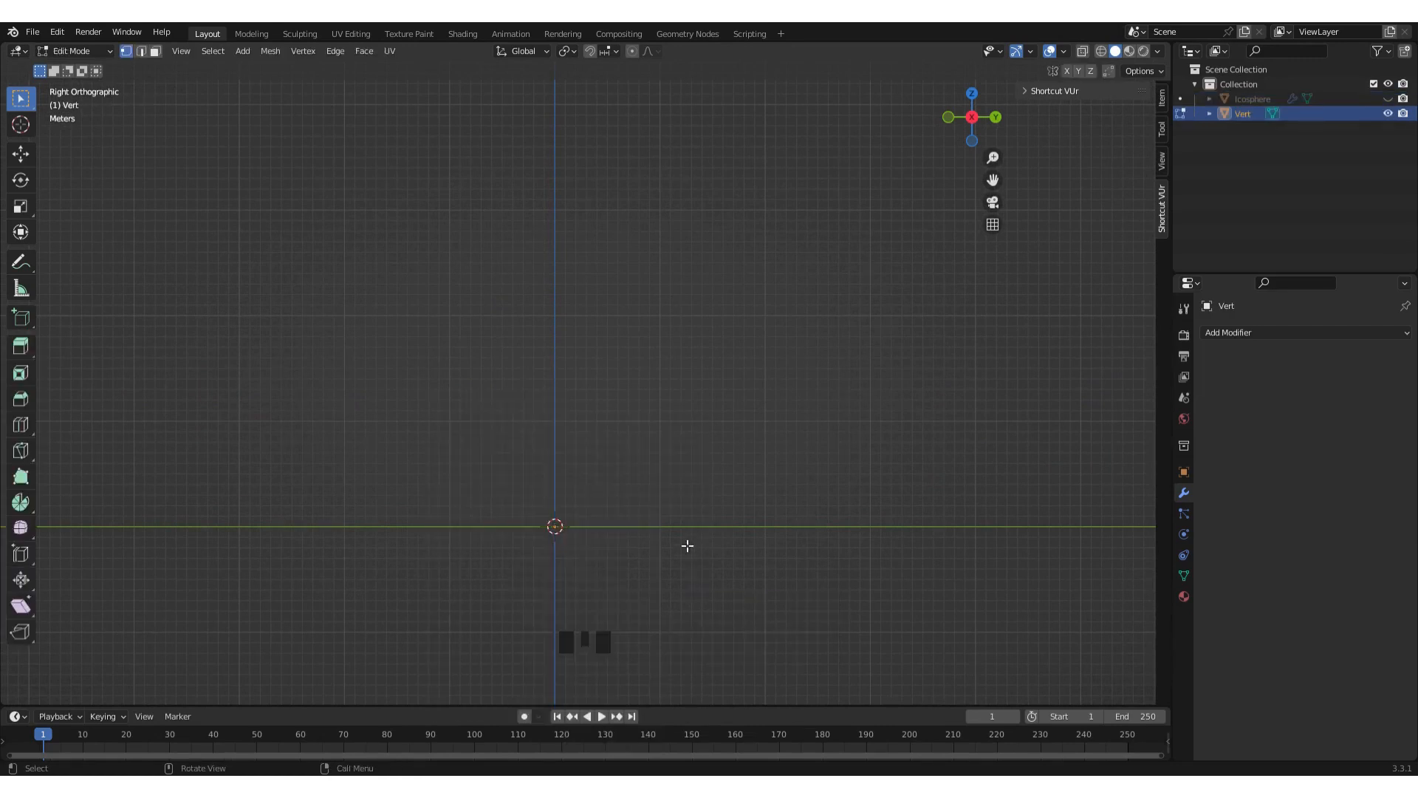
# Extrude the vertex along the Y axis by about 13 m to form the vase's base radius.
pyautogui.press('e')
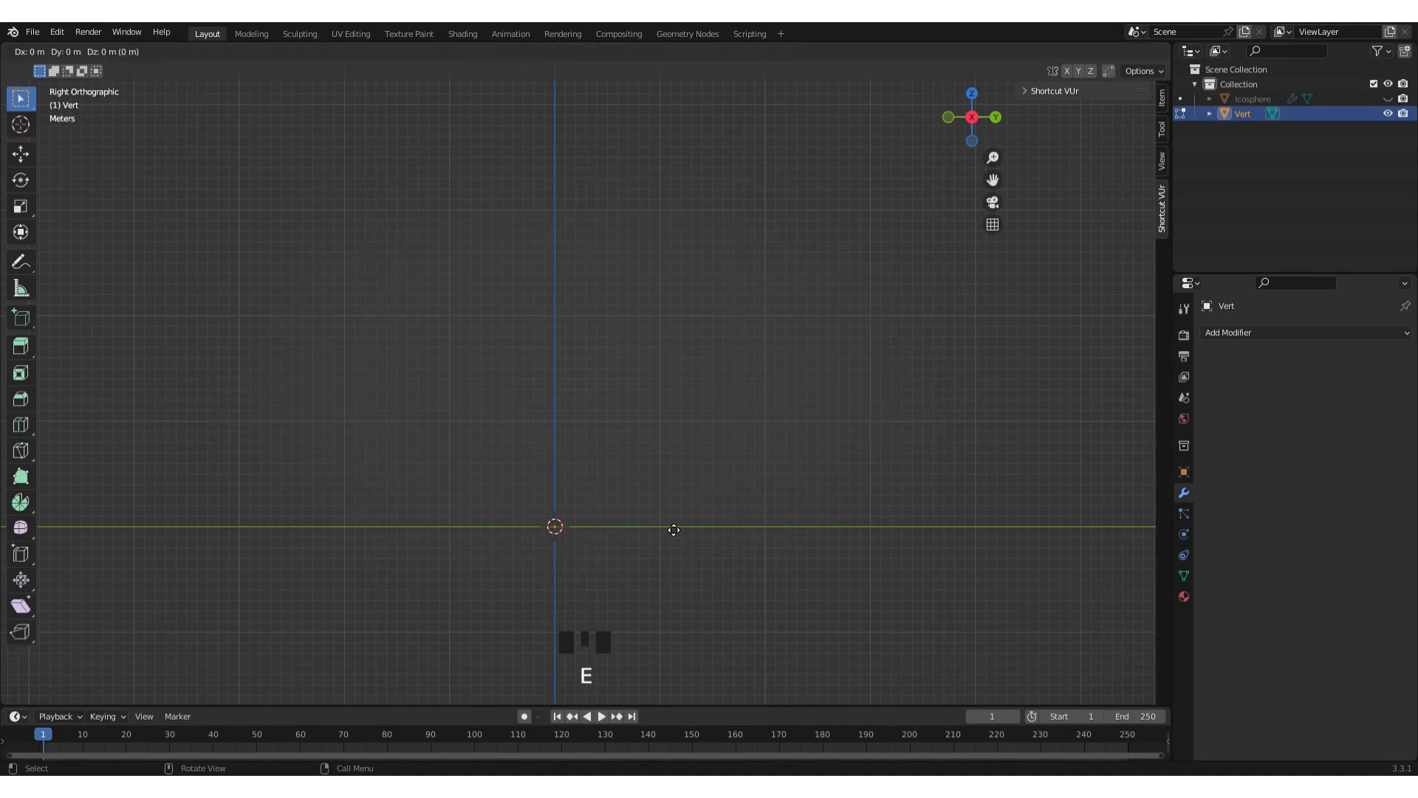
pyautogui.press('y')
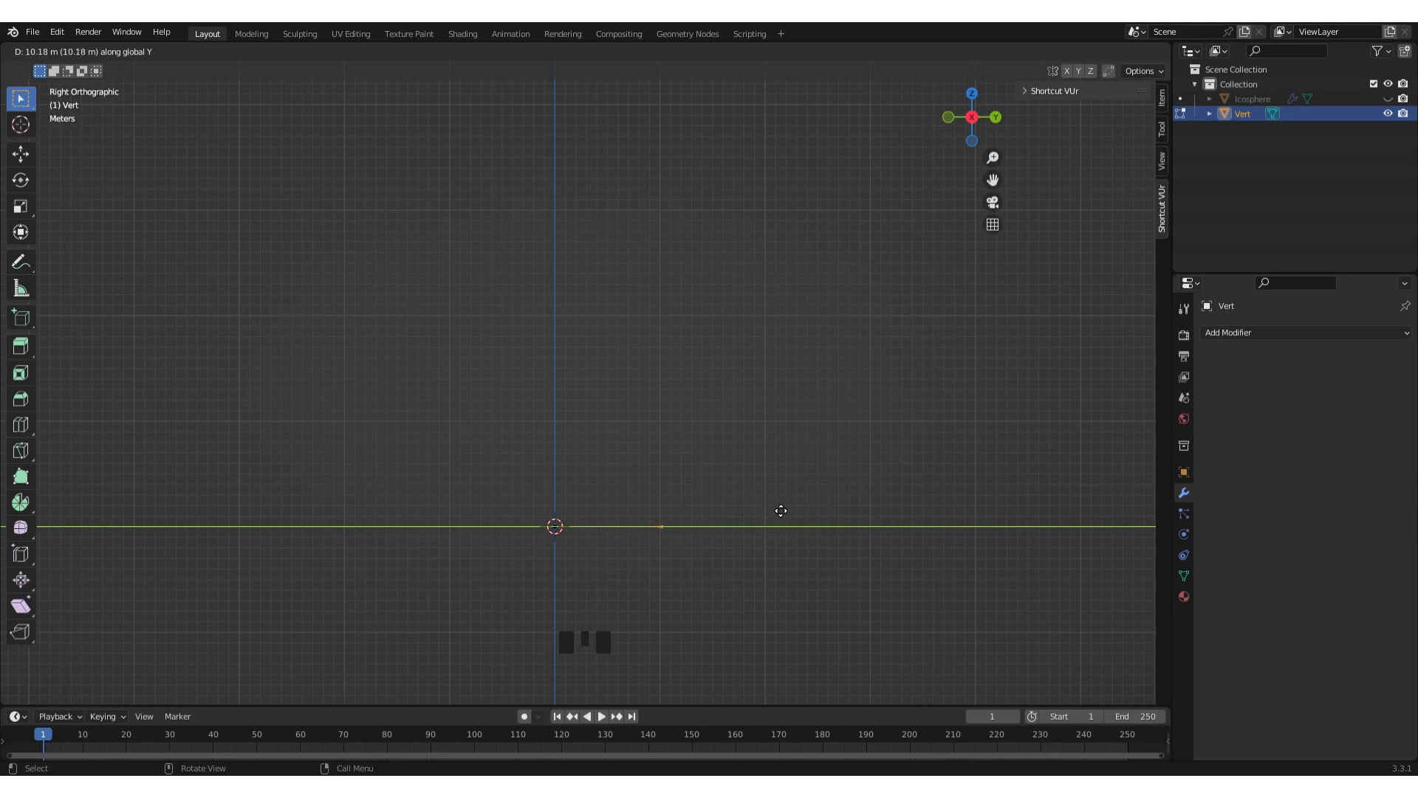
pyautogui.click(809, 508)
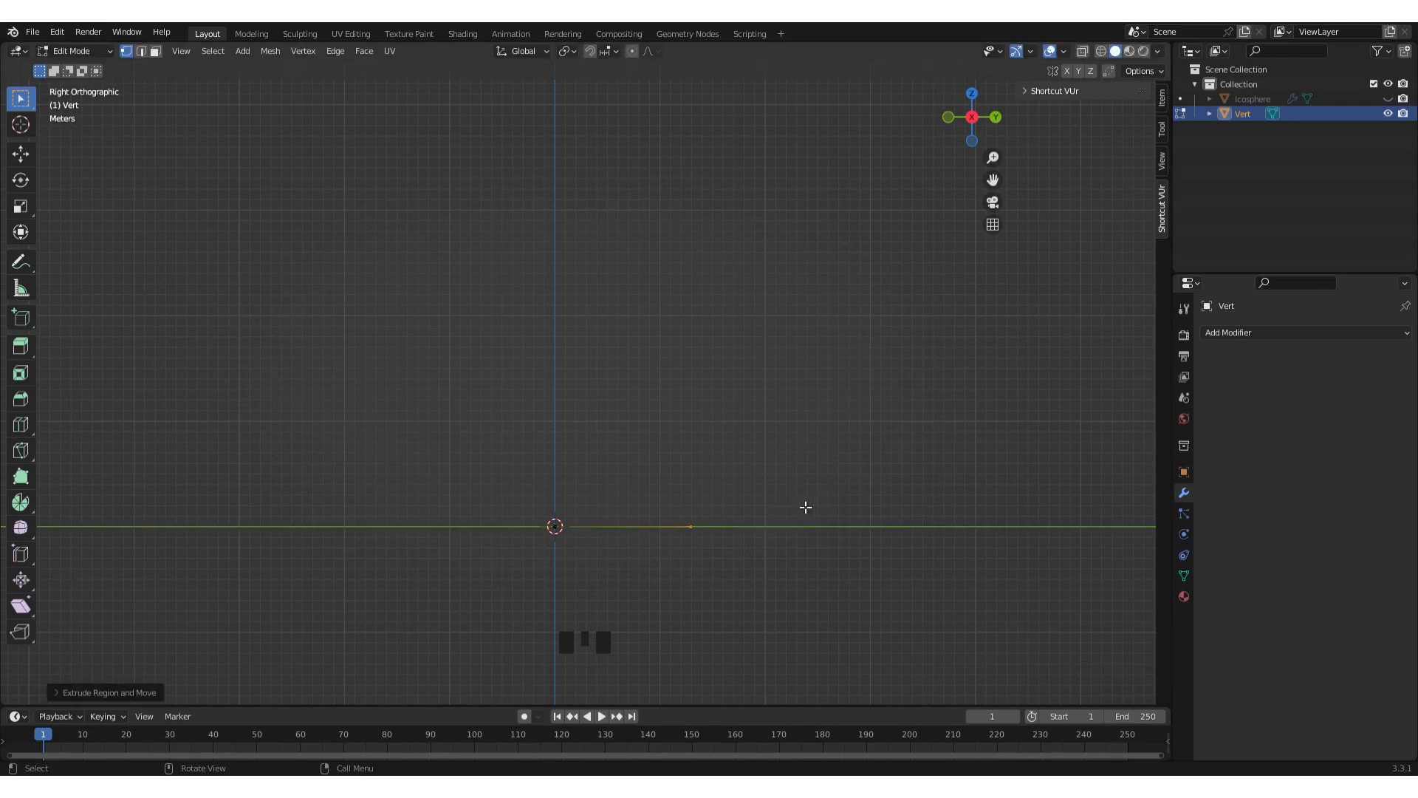
# Extrude vertices upward from the end of the base line into a wavy vase profile about 41 m high with an outward-flared top.
pyautogui.press('e')
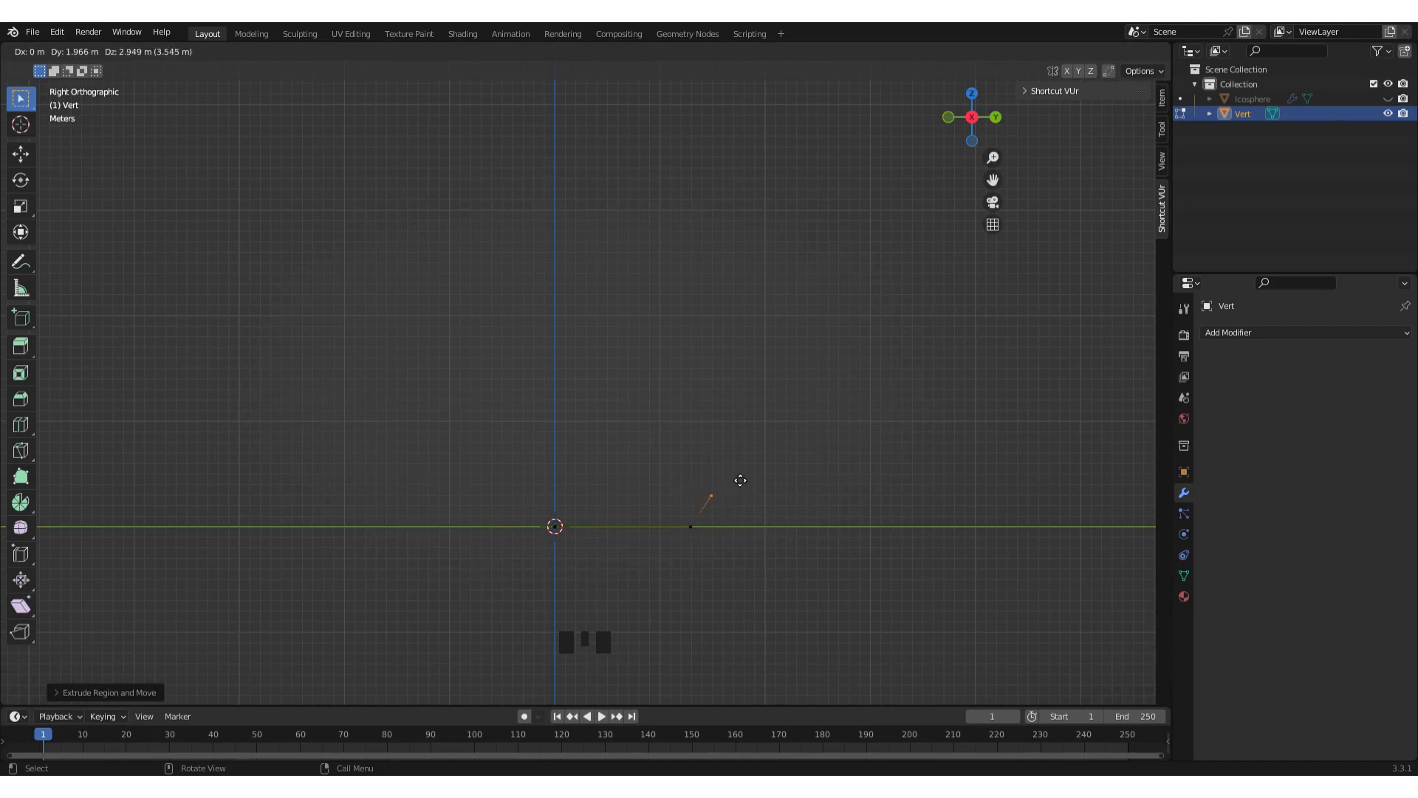
pyautogui.click(740, 484)
pyautogui.press('e')
pyautogui.click(750, 457)
pyautogui.press('e')
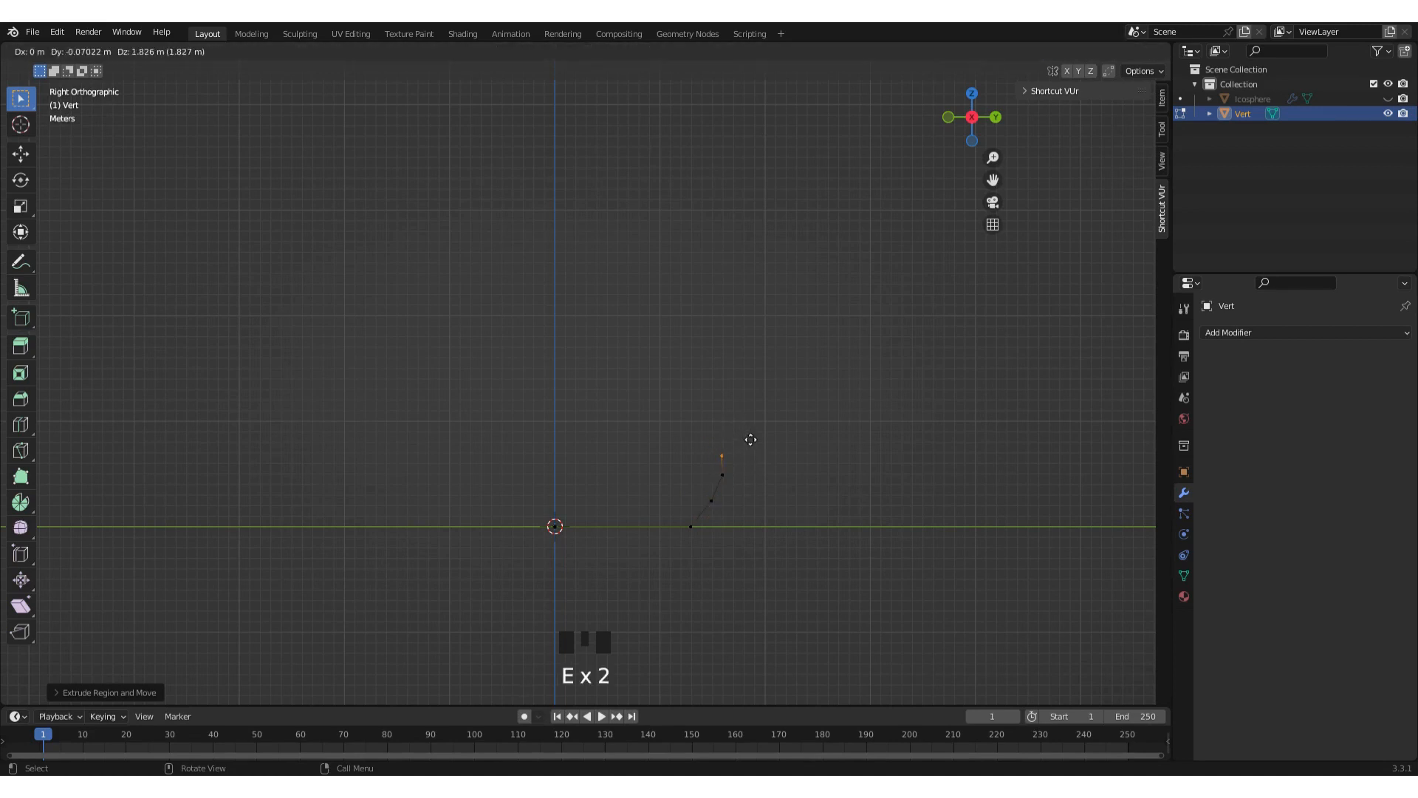
pyautogui.click(746, 433)
pyautogui.press('e')
pyautogui.click(731, 411)
pyautogui.press('e')
pyautogui.click(709, 392)
pyautogui.press('e')
pyautogui.click(689, 367)
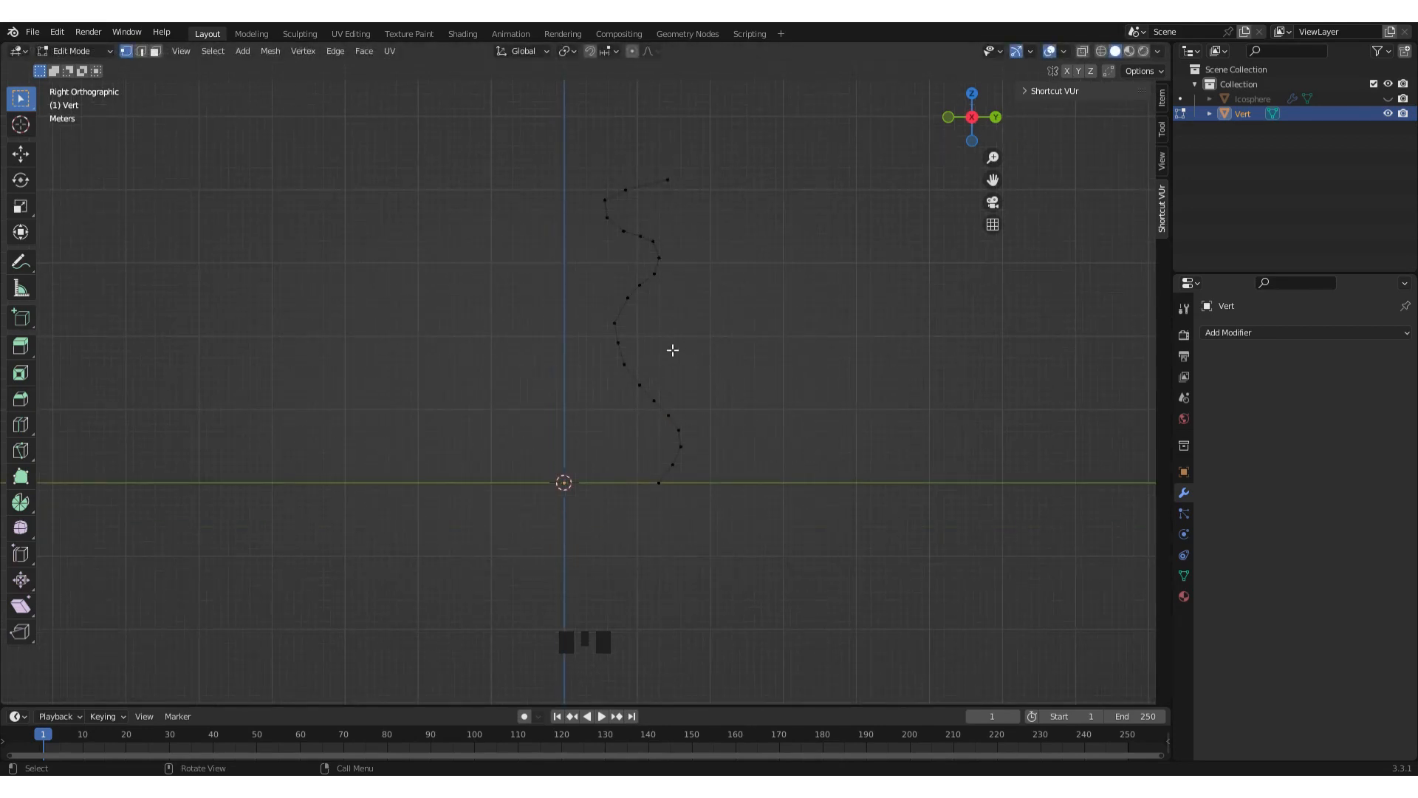
# Return the profile to Object Mode and revolve it into a vase with a 360° Screw modifier about the Z axis.
pyautogui.press('Tab')
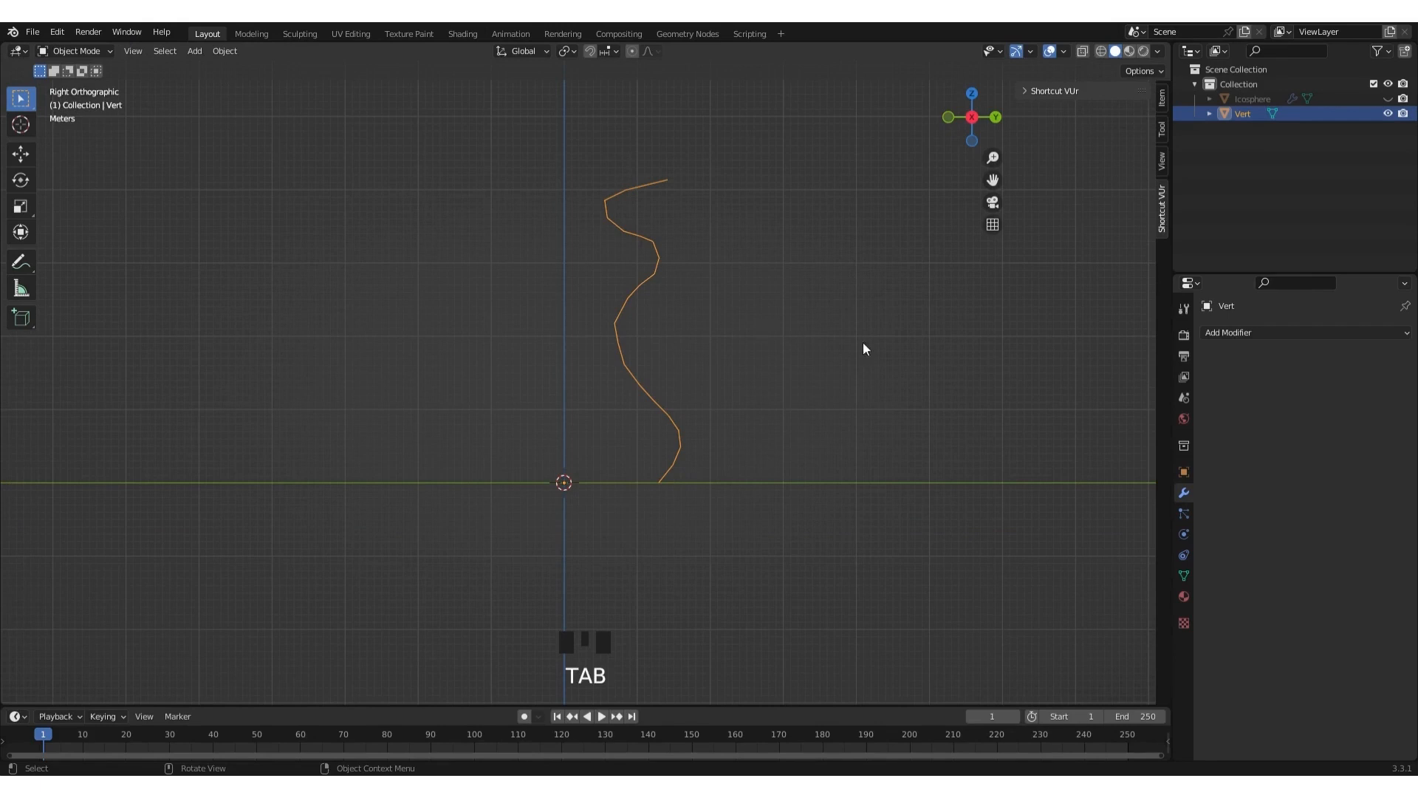
pyautogui.click(1236, 334)
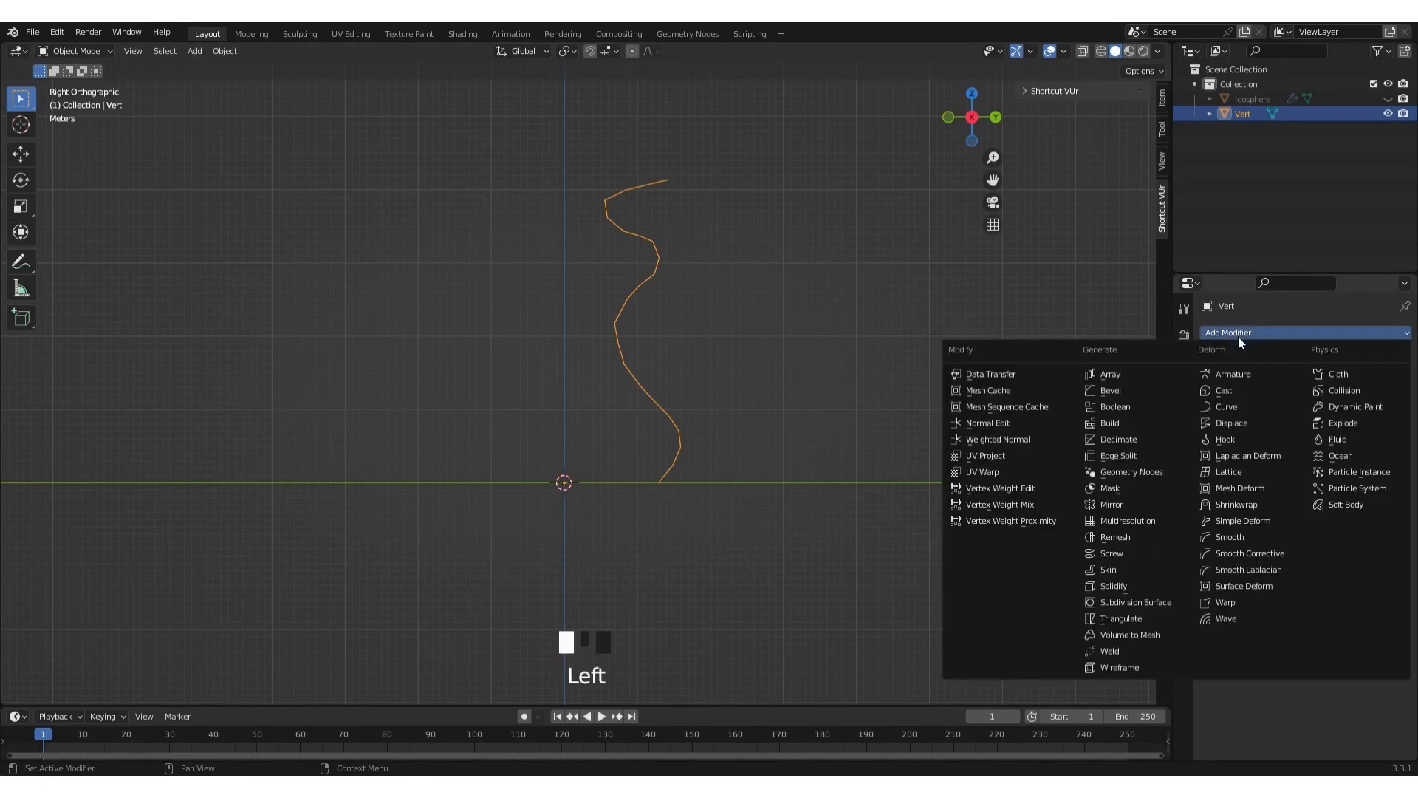
pyautogui.click(1119, 555)
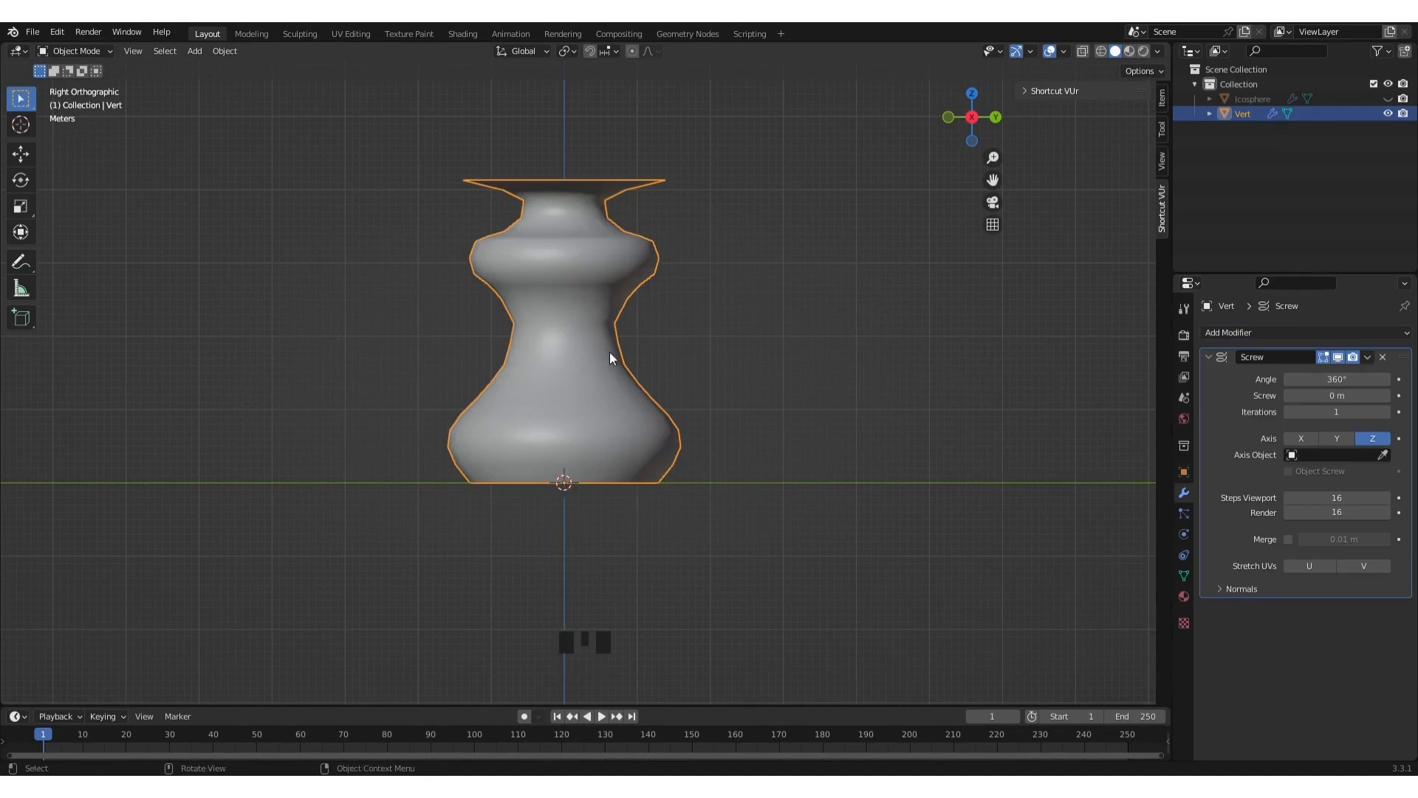
pyautogui.moveTo(665, 347)
pyautogui.mouseDown(button='middle')
pyautogui.moveTo(678, 538)
pyautogui.moveTo(671, 342)
pyautogui.mouseUp(button='middle')
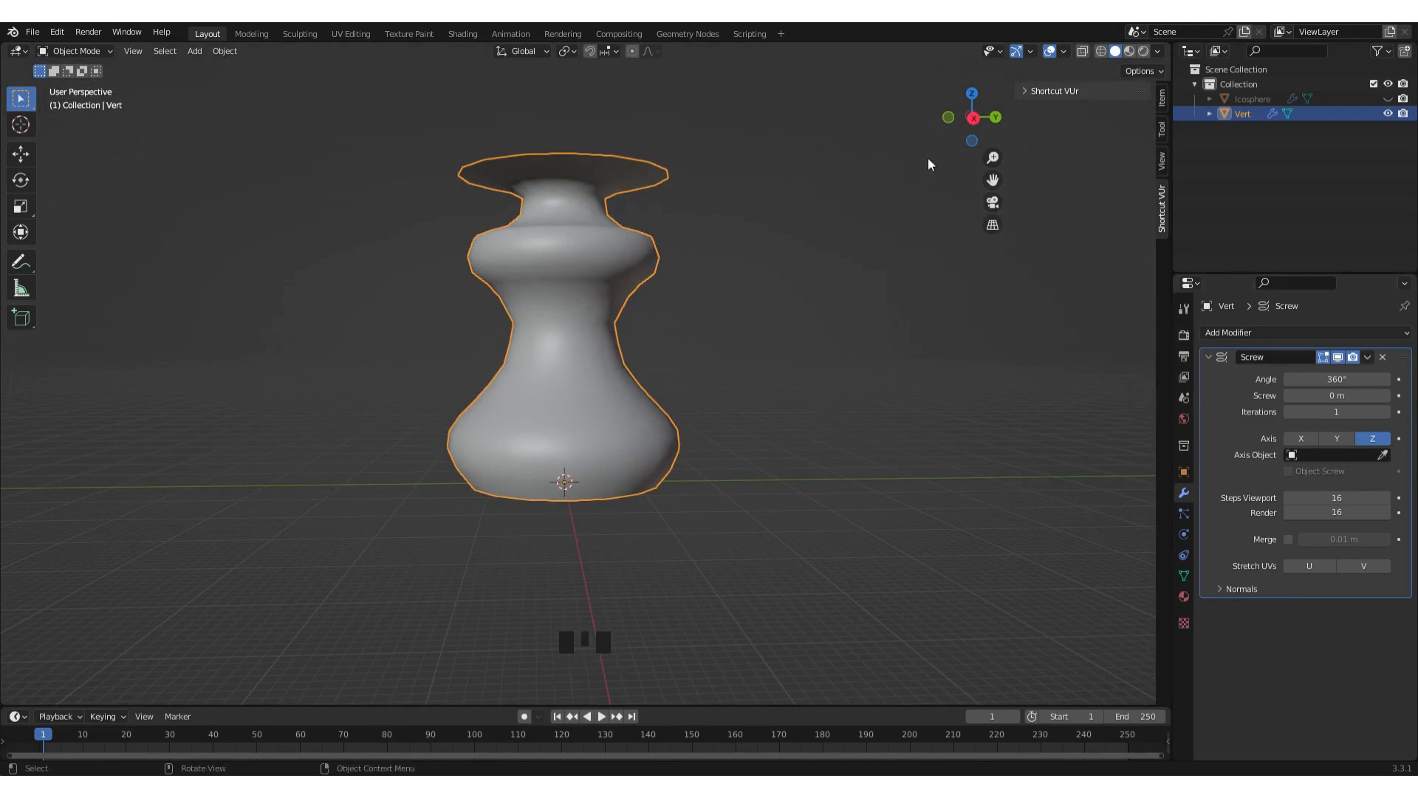
pyautogui.click(970, 118)
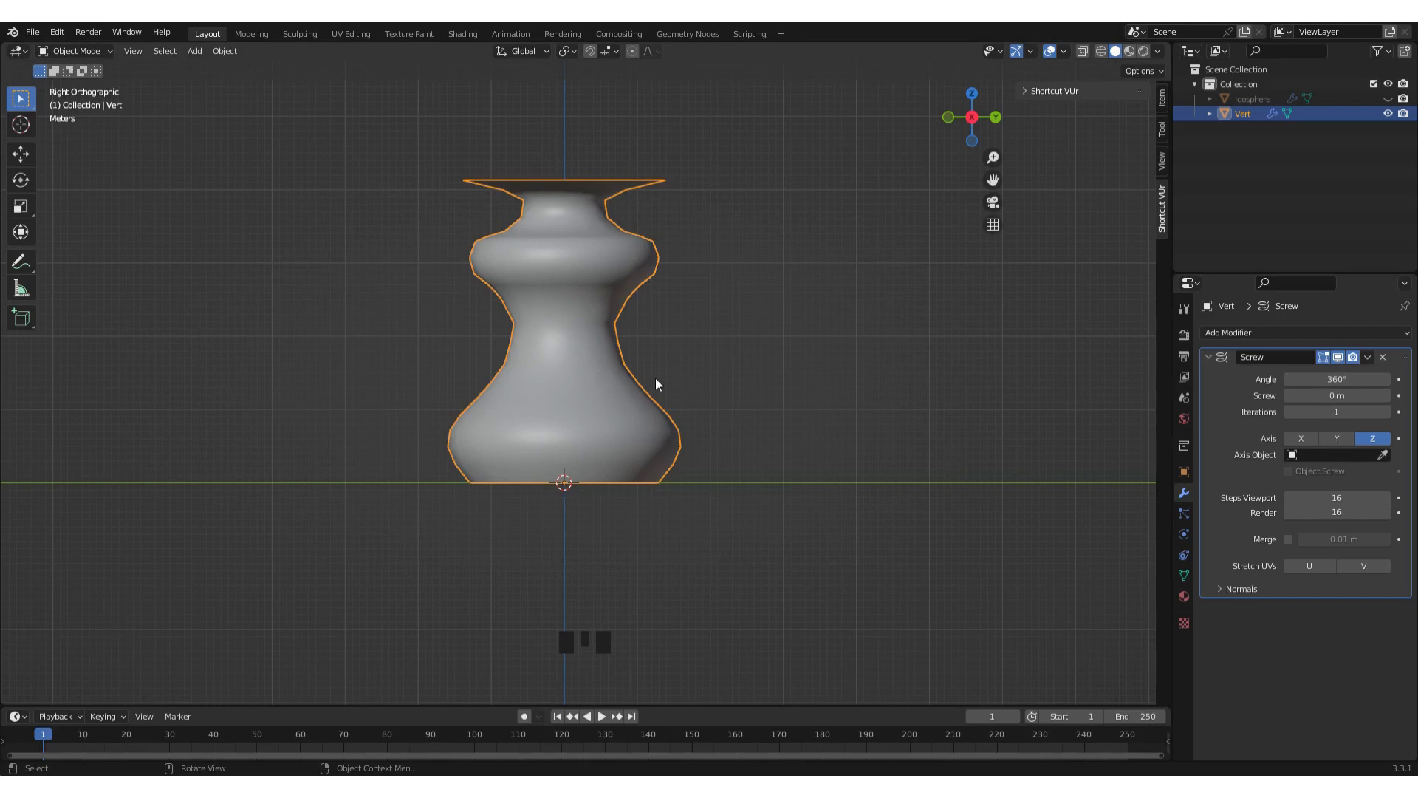
# Apply the Screw modifier to the vase with the view set to right orthographic.
pyautogui.moveTo(654, 380); pyautogui.dragTo(919, 192, button='middle')
pyautogui.click(986, 126)
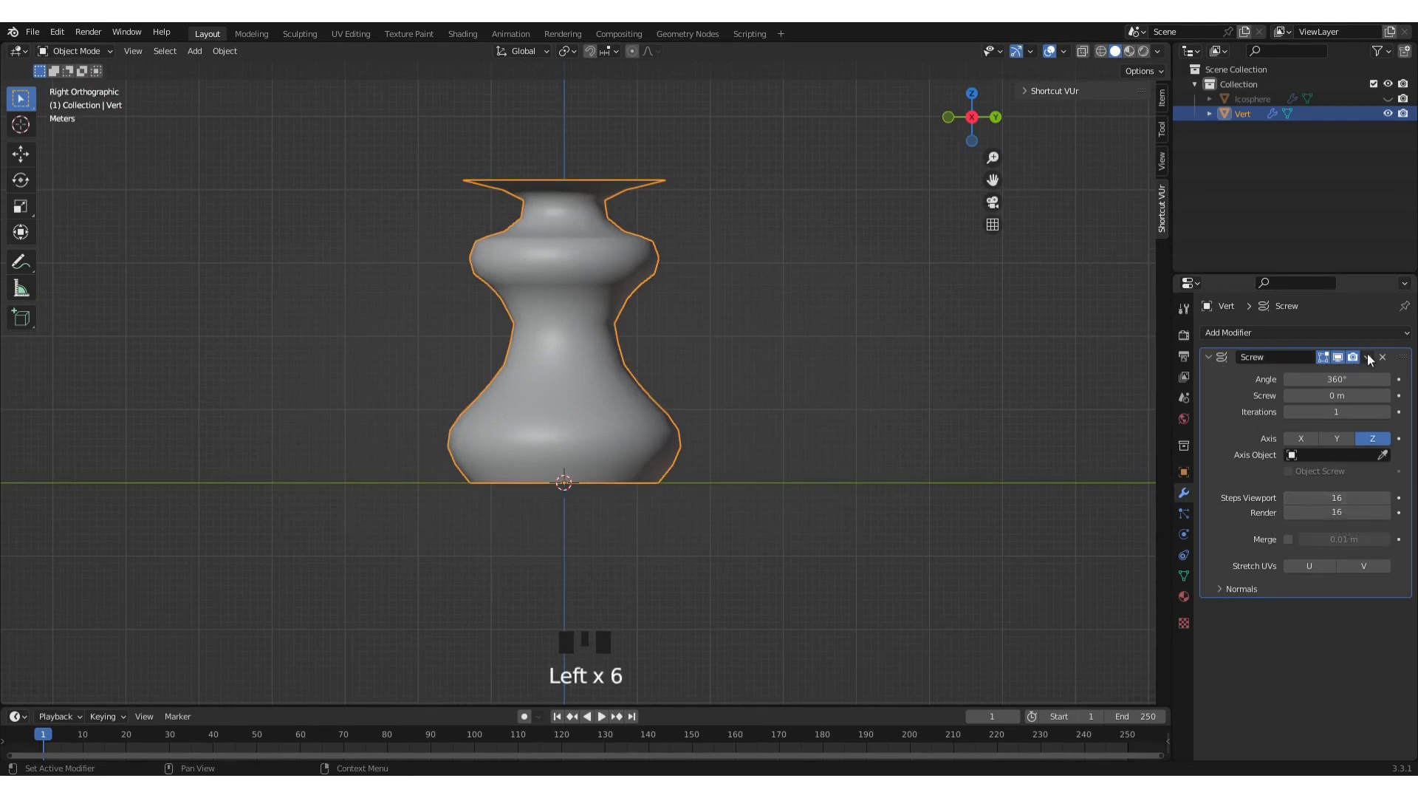
pyautogui.click(1367, 358)
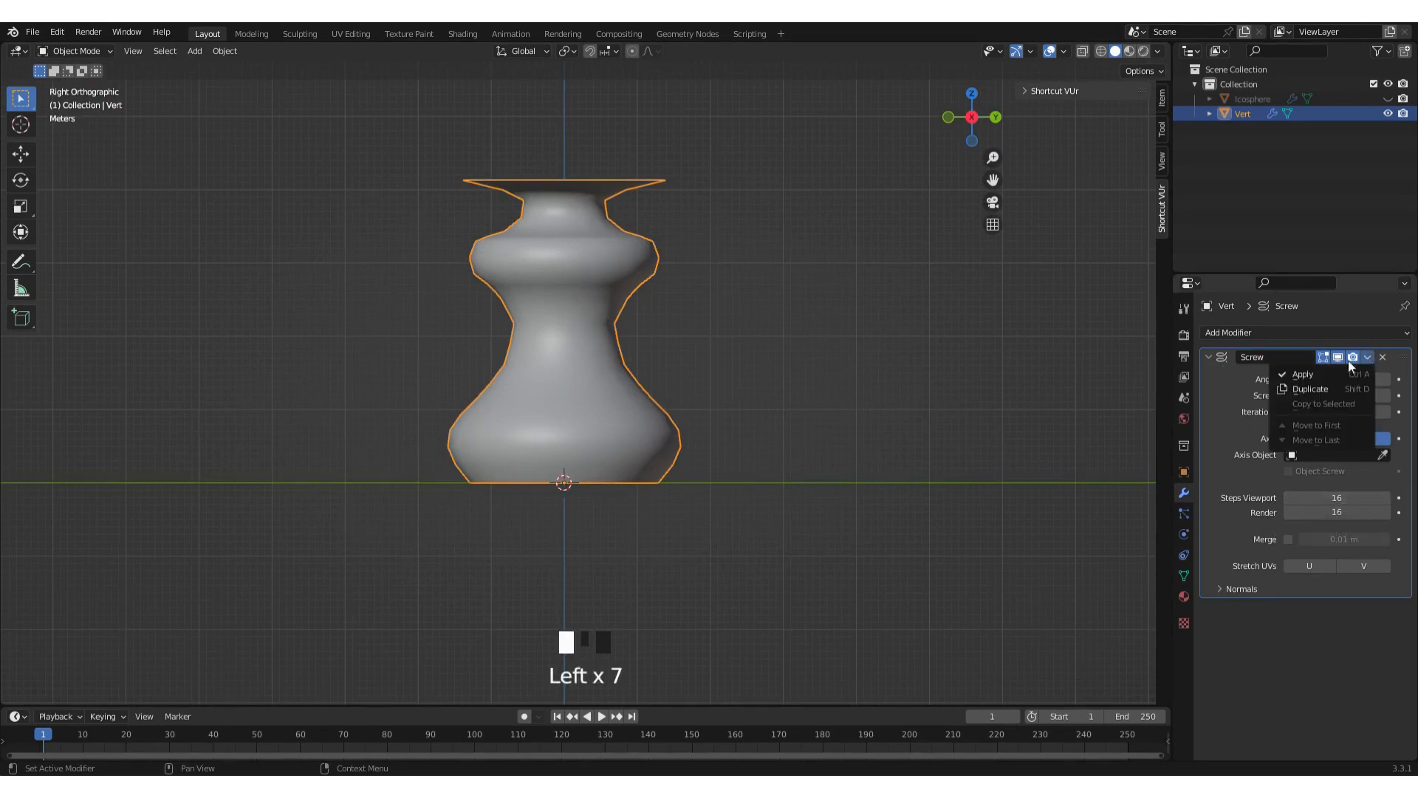
pyautogui.click(1308, 374)
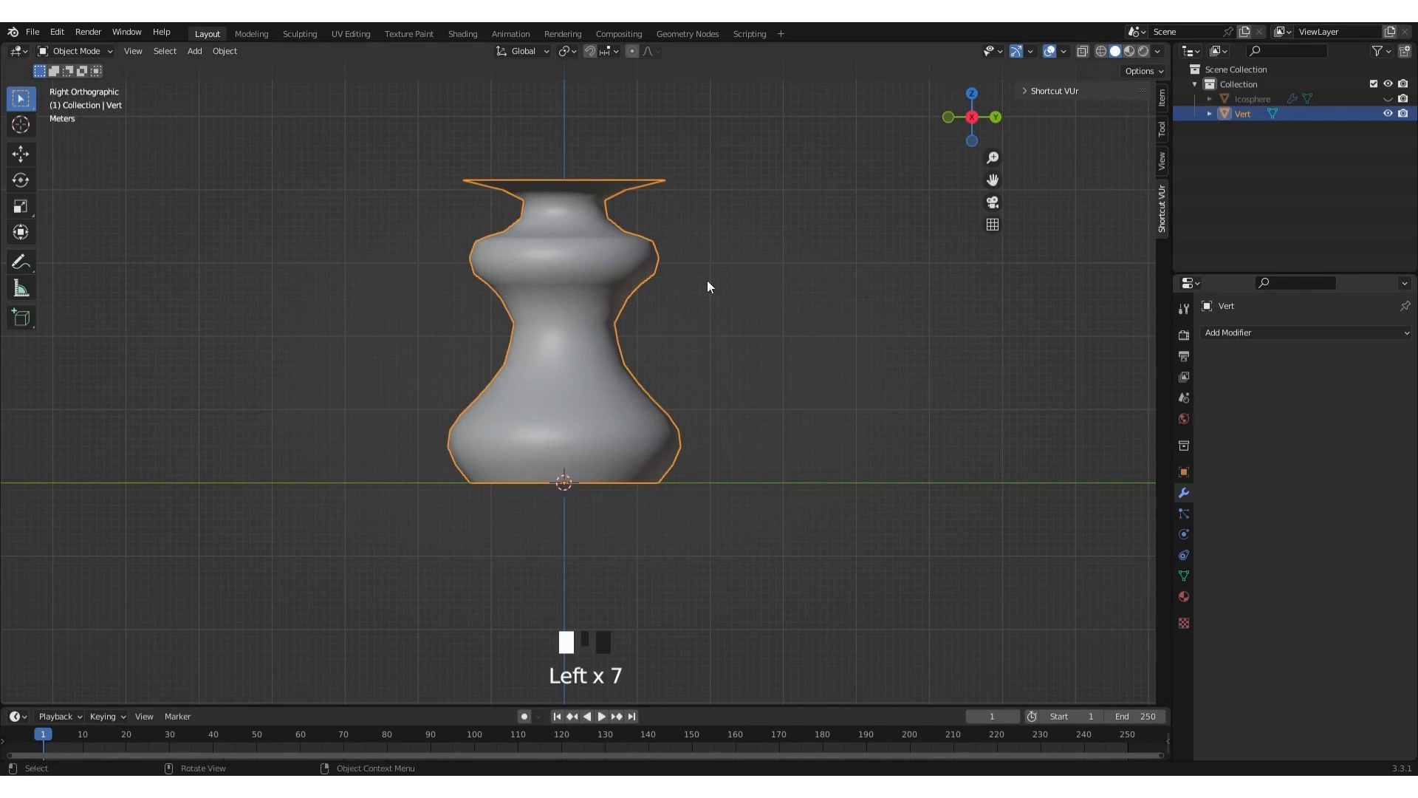
# Open the vase mesh in Edit Mode and turn X-ray on.
pyautogui.press('Tab')
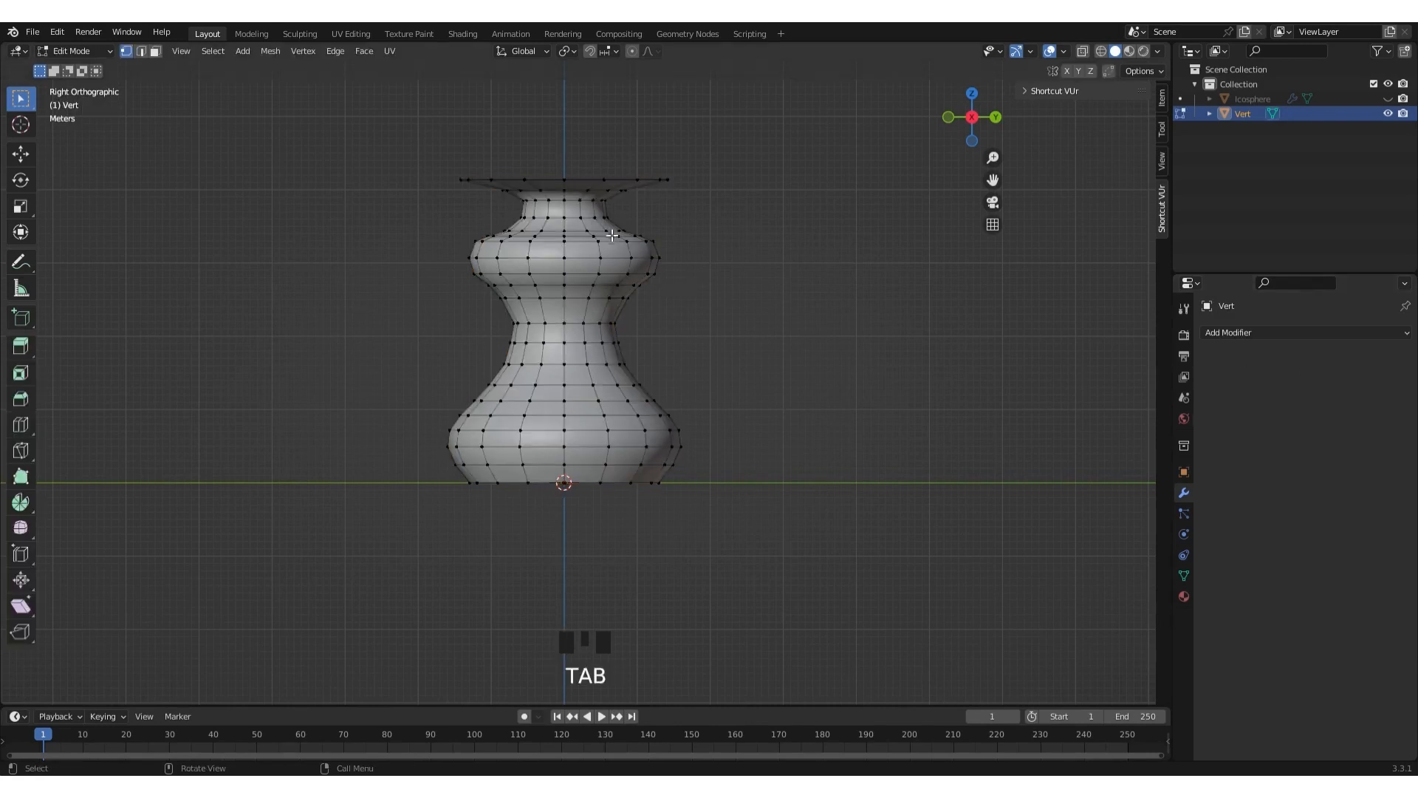
pyautogui.scroll(3, 613, 236)
pyautogui.keyDown('shift'); pyautogui.moveTo(611, 254); pyautogui.dragTo(619, 373, button='middle'); pyautogui.keyUp('shift')
pyautogui.scroll(-1, 619, 374)
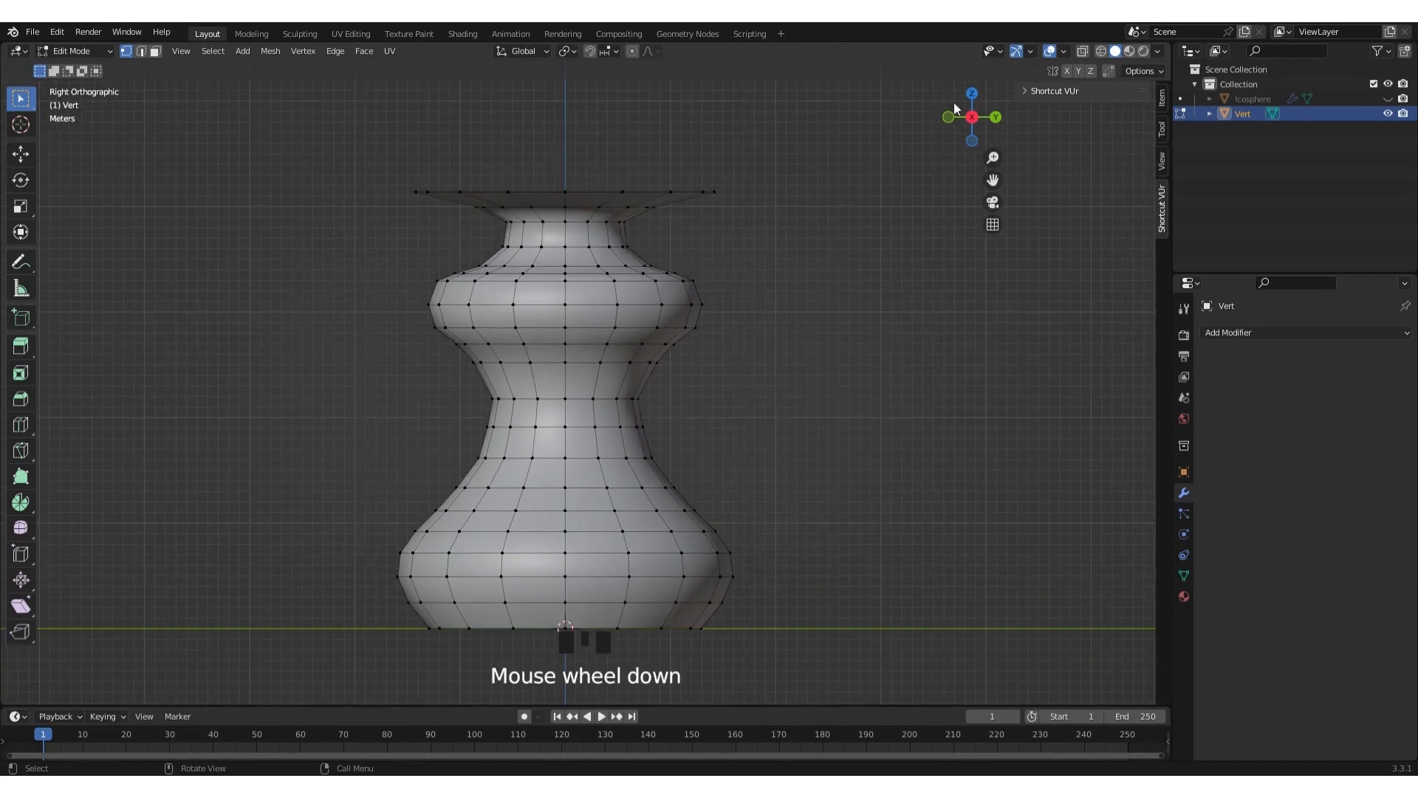
pyautogui.click(1091, 51)
pyautogui.click(1078, 50)
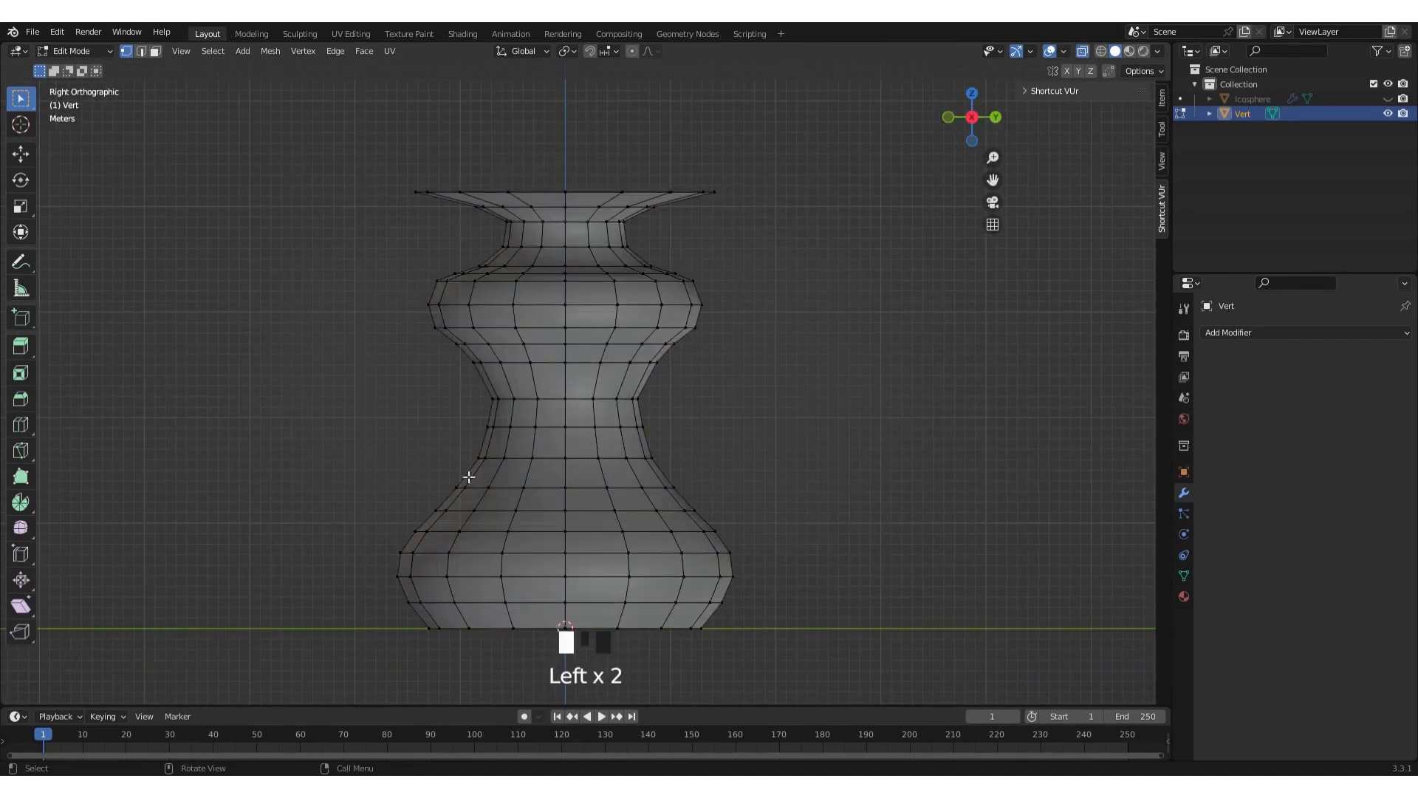
# Select the vertex ring just below the narrowest part of the vase's waist and scale it to about 0.87.
pyautogui.moveTo(474, 409); pyautogui.dragTo(777, 442)
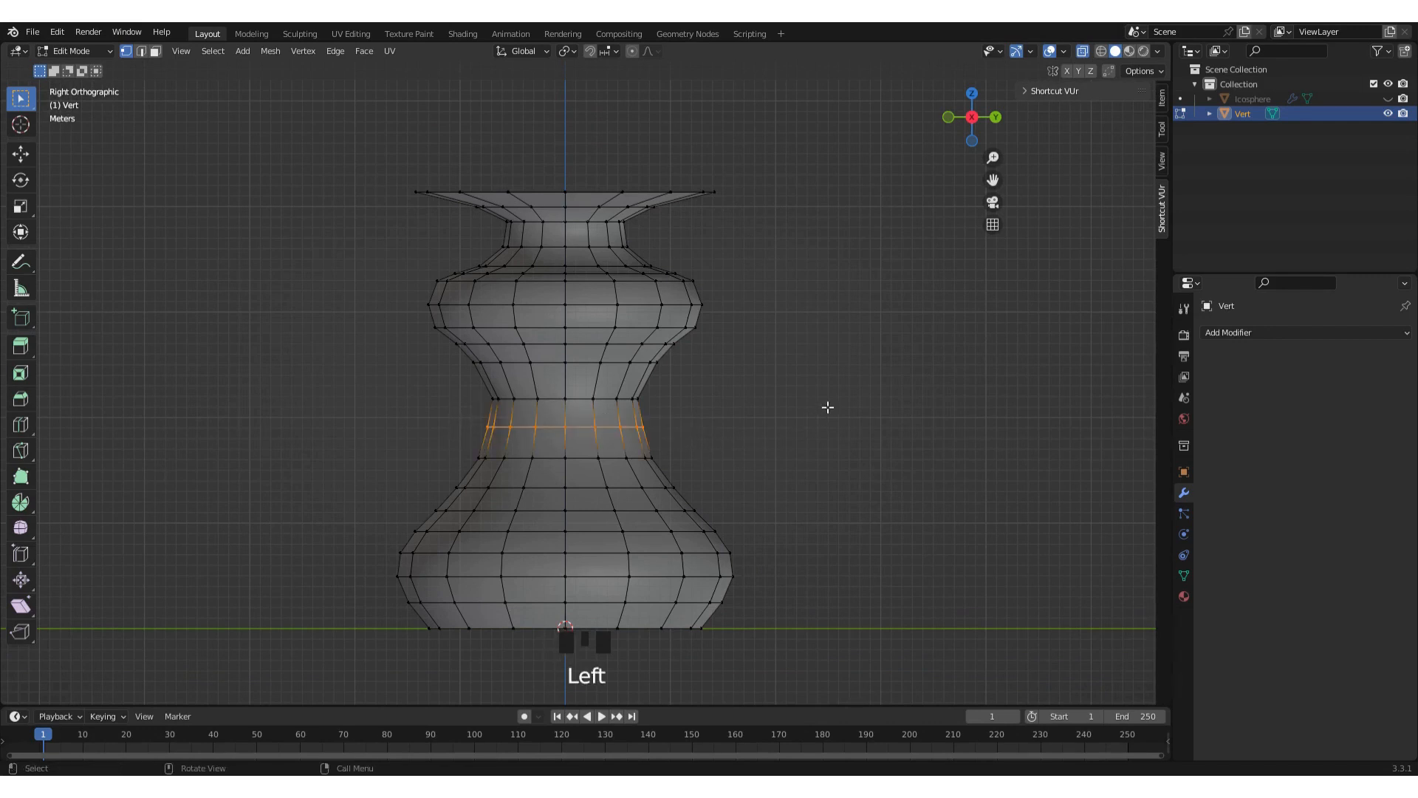
pyautogui.press('s')
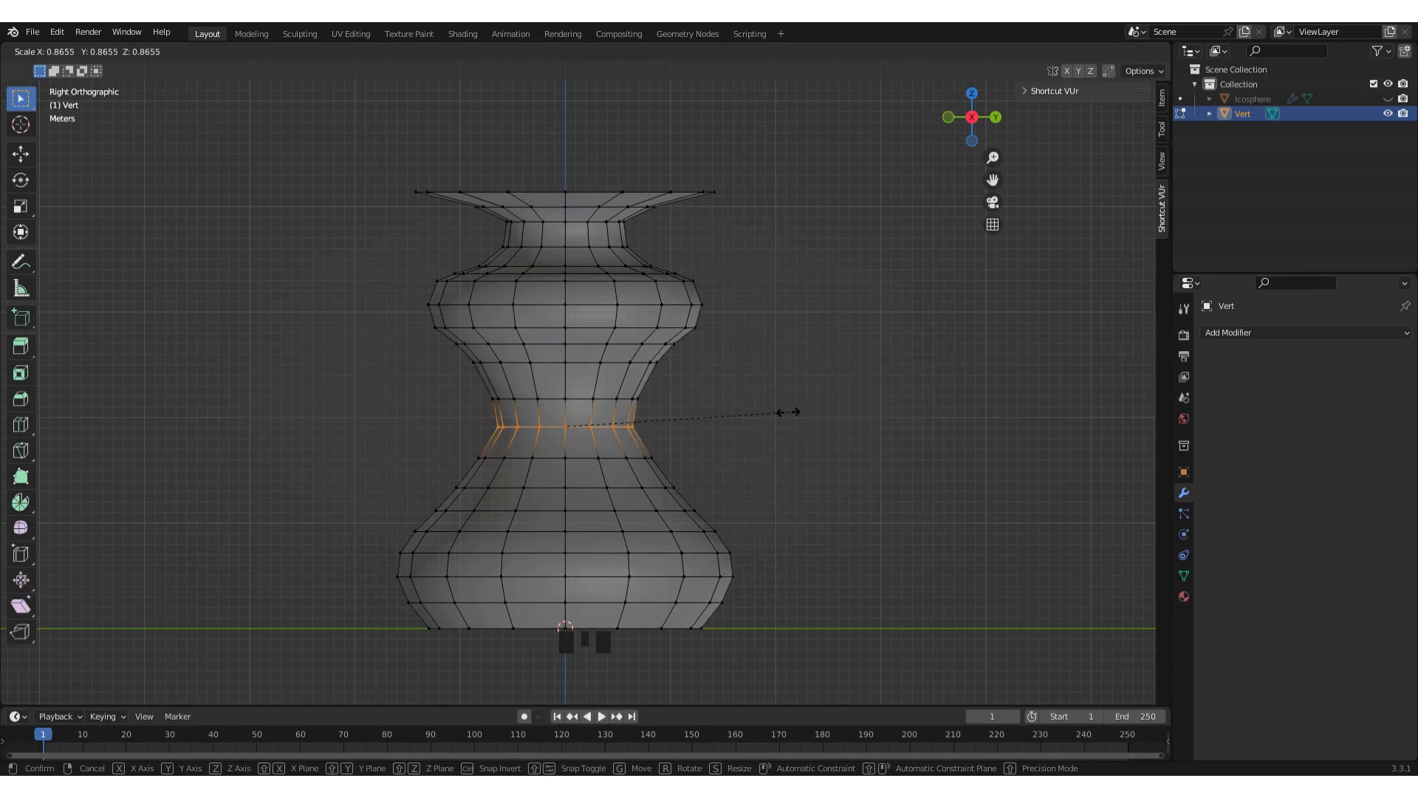
pyautogui.click(793, 417)
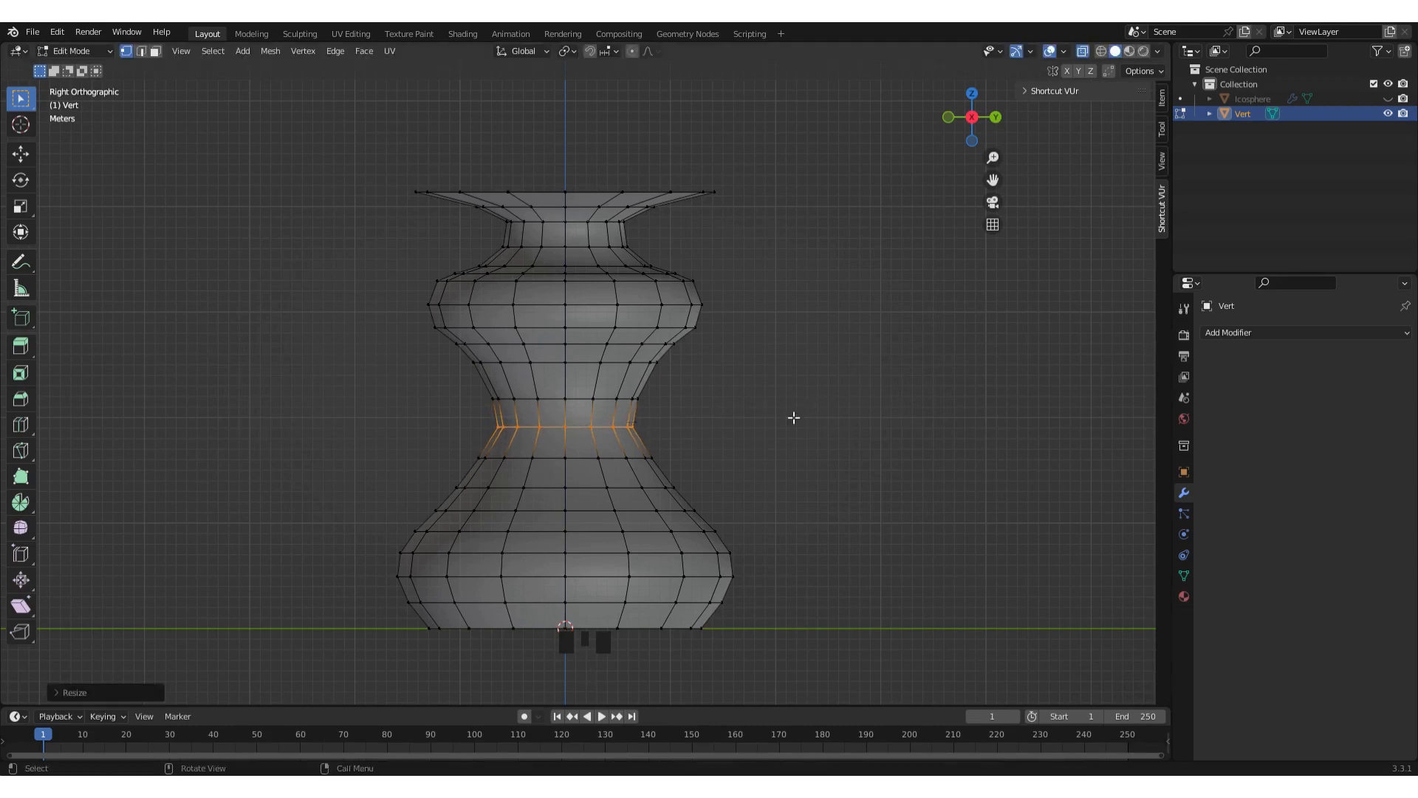
# Bevel the selected waist ring with 4 segments and a width of about 1.64 m.
pyautogui.hotkey('ctrl', 'b')
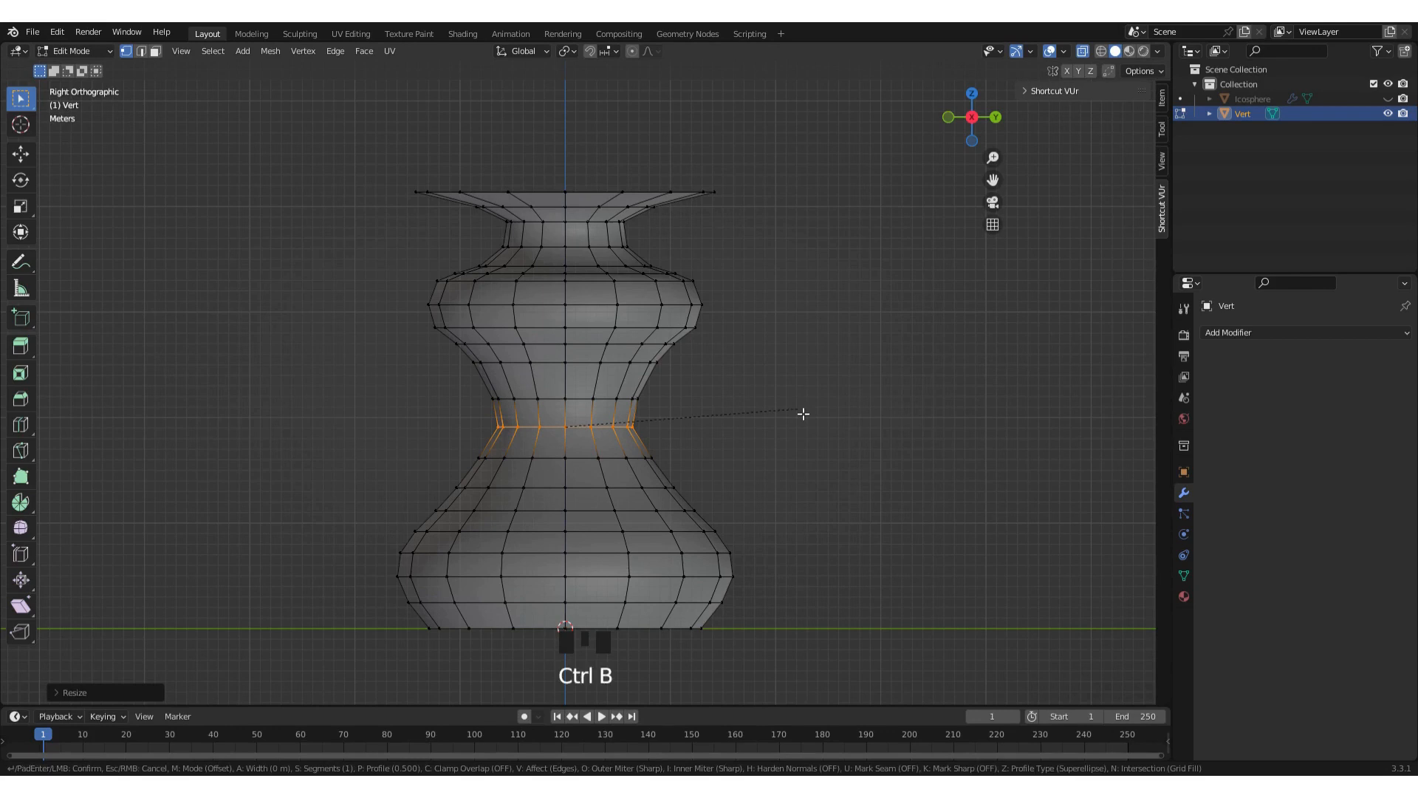
pyautogui.scroll(2, 821, 410)
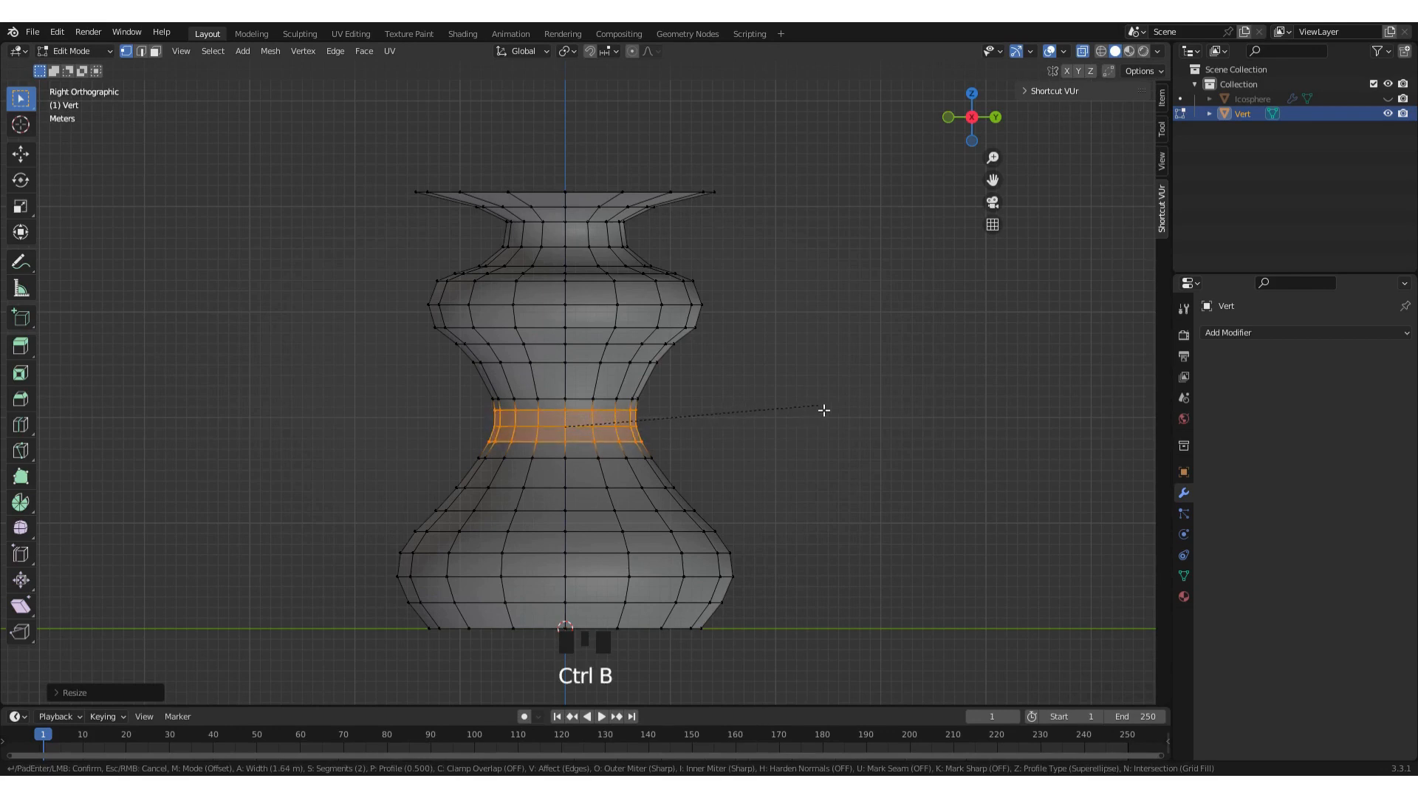
pyautogui.scroll(1, 824, 410)
pyautogui.click(824, 410)
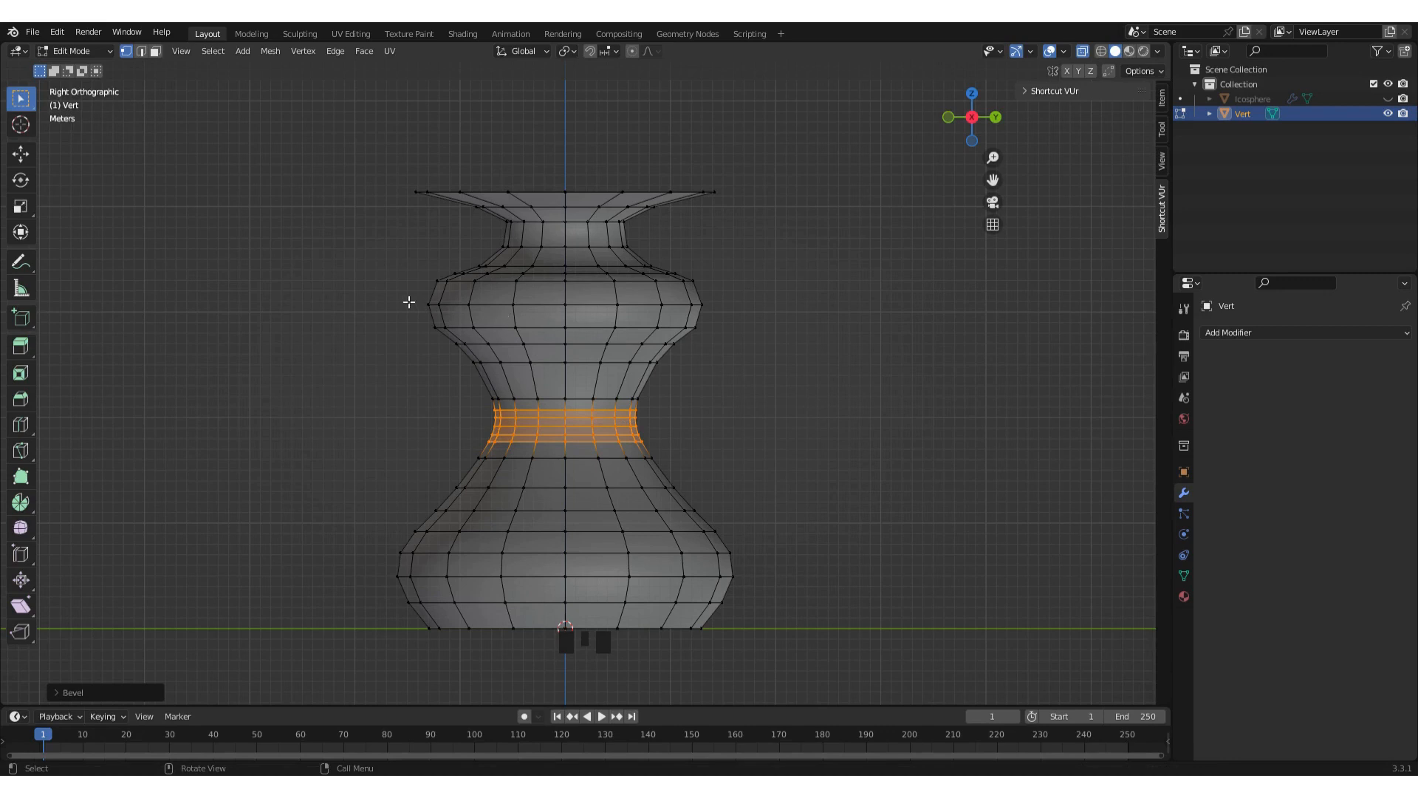
# Enlarge the ring at the upper bulge's widest point slightly, and bevel it with 4 segments and a width of about 1.63 m.
pyautogui.moveTo(405, 296); pyautogui.dragTo(779, 319)
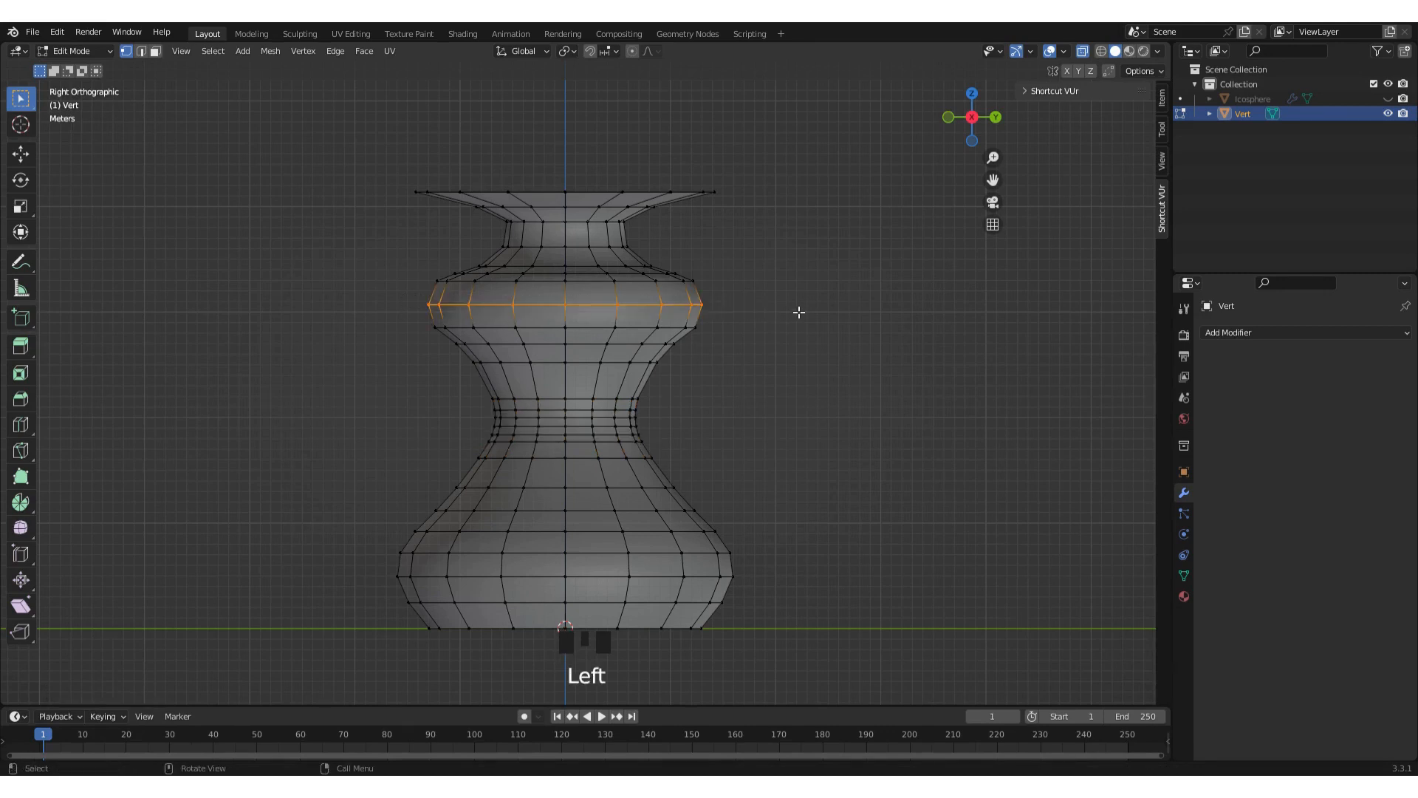
pyautogui.press('s')
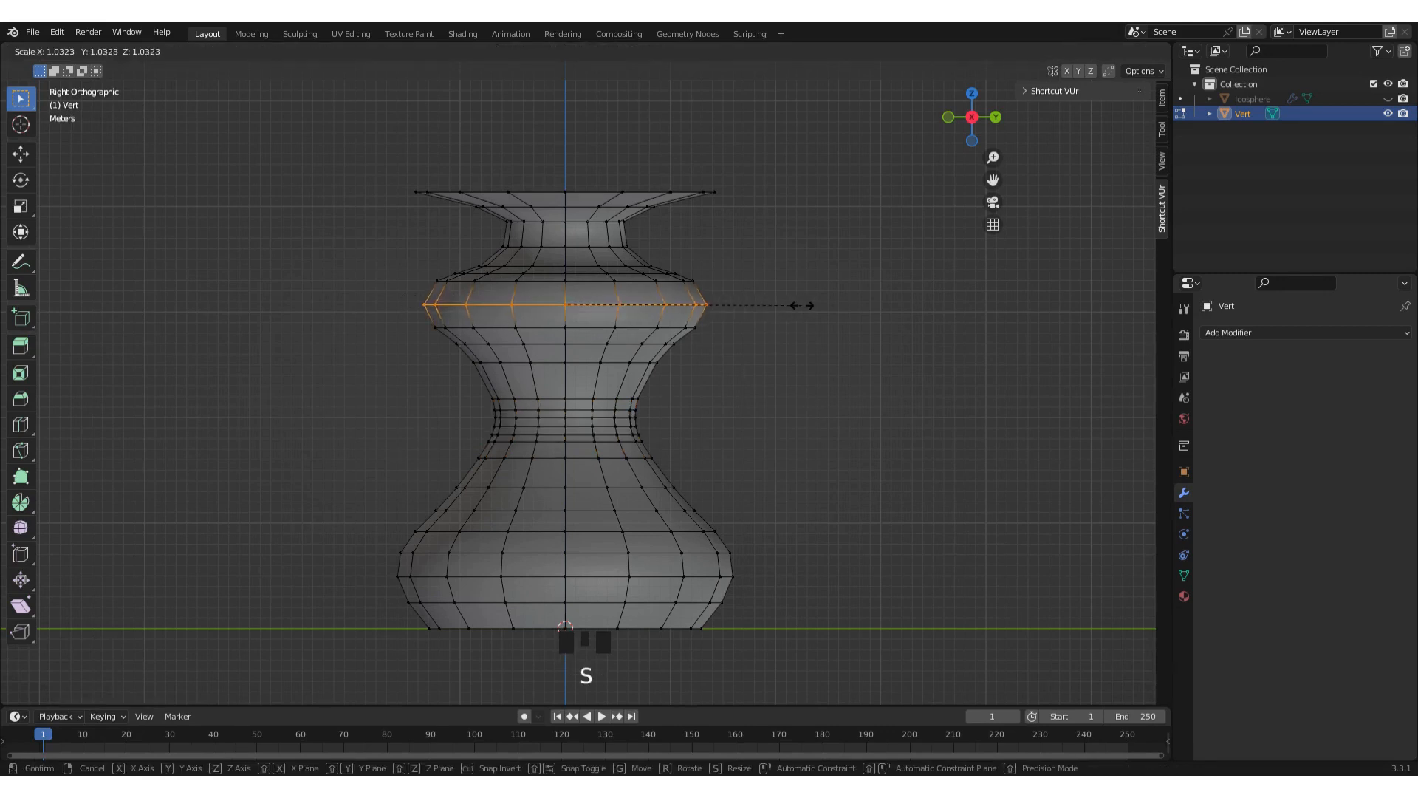
pyautogui.click(810, 309)
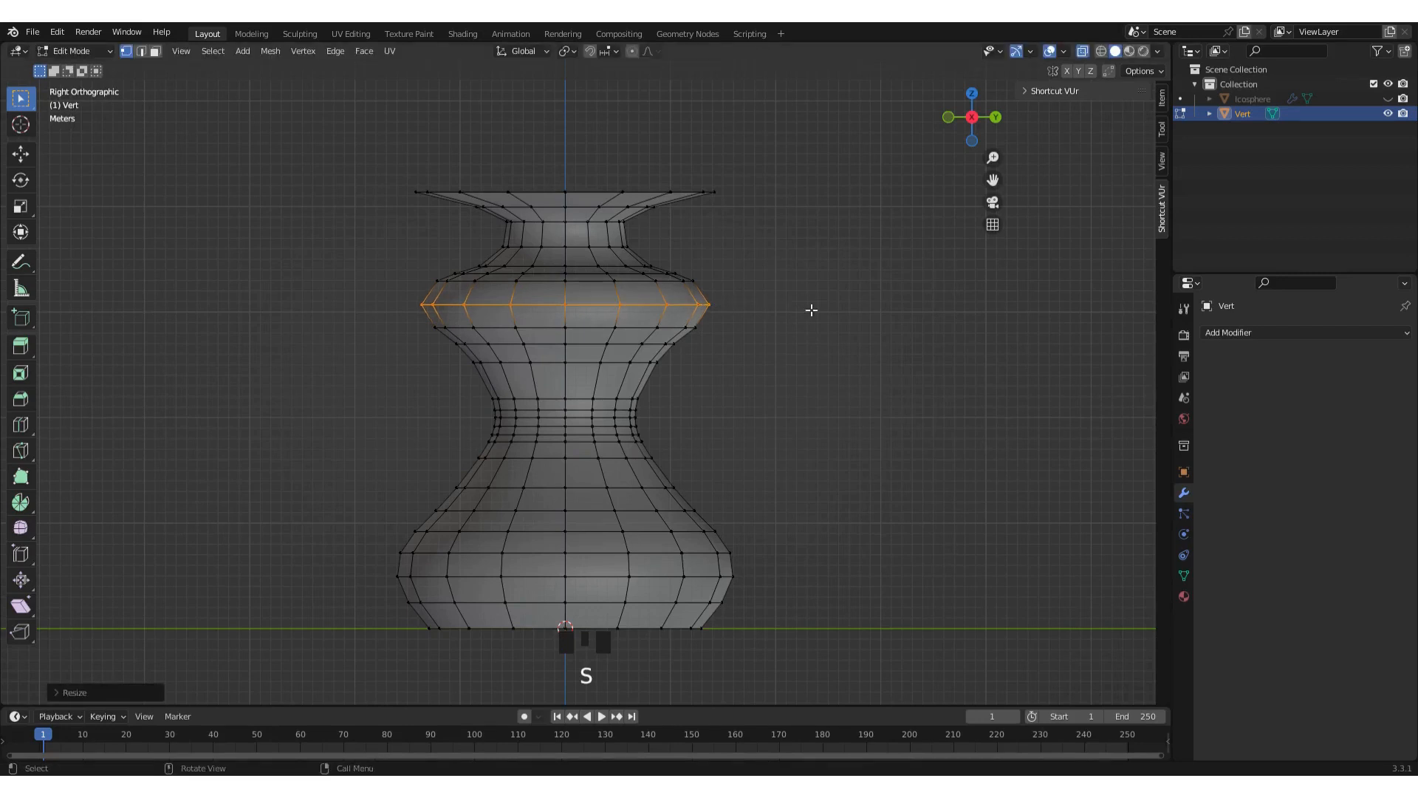
pyautogui.hotkey('ctrl', 'b')
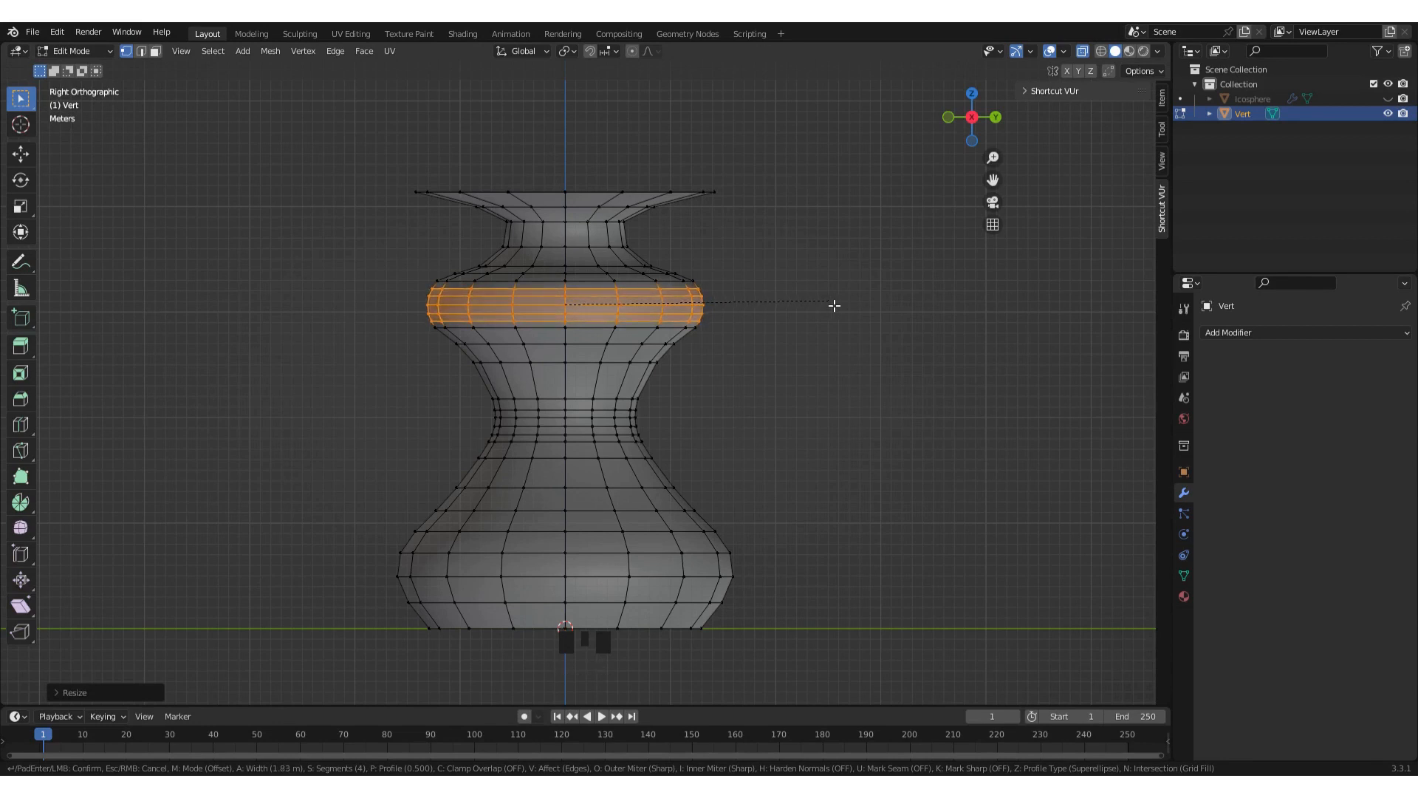
pyautogui.click(828, 306)
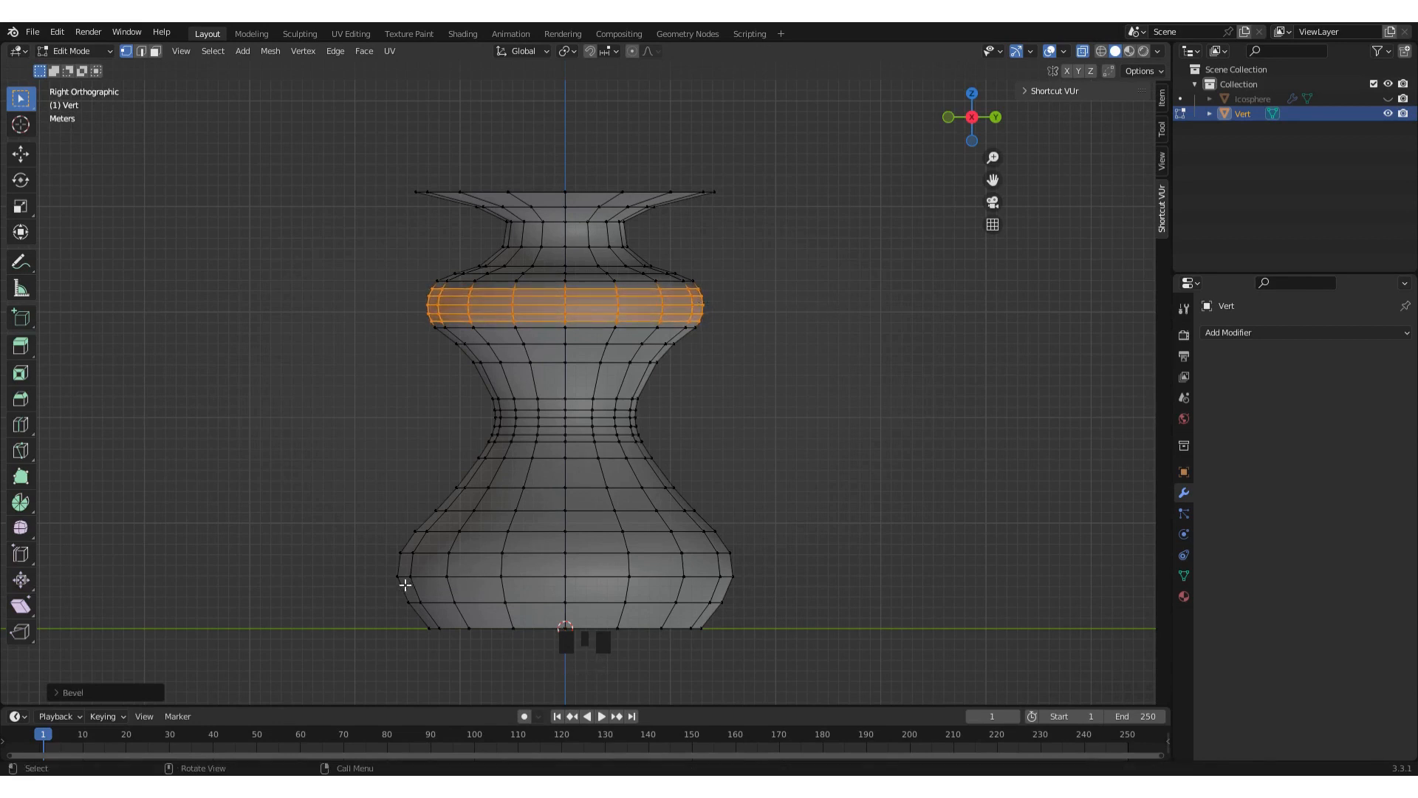
# Scale up the widest ring of the lower bulge slightly, and bevel it with 4 segments and a width of about 2.11 m.
pyautogui.moveTo(382, 564); pyautogui.dragTo(777, 591)
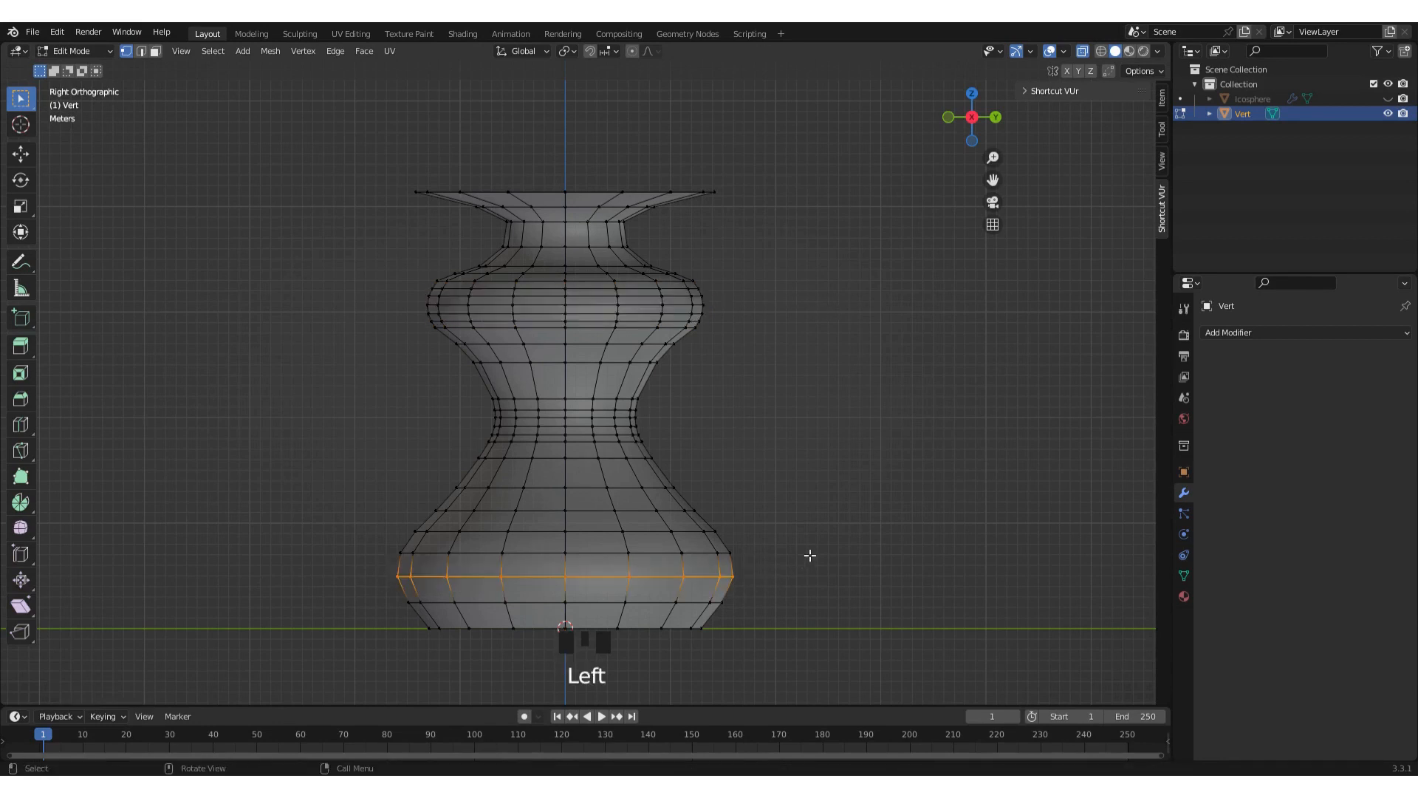
pyautogui.press('s')
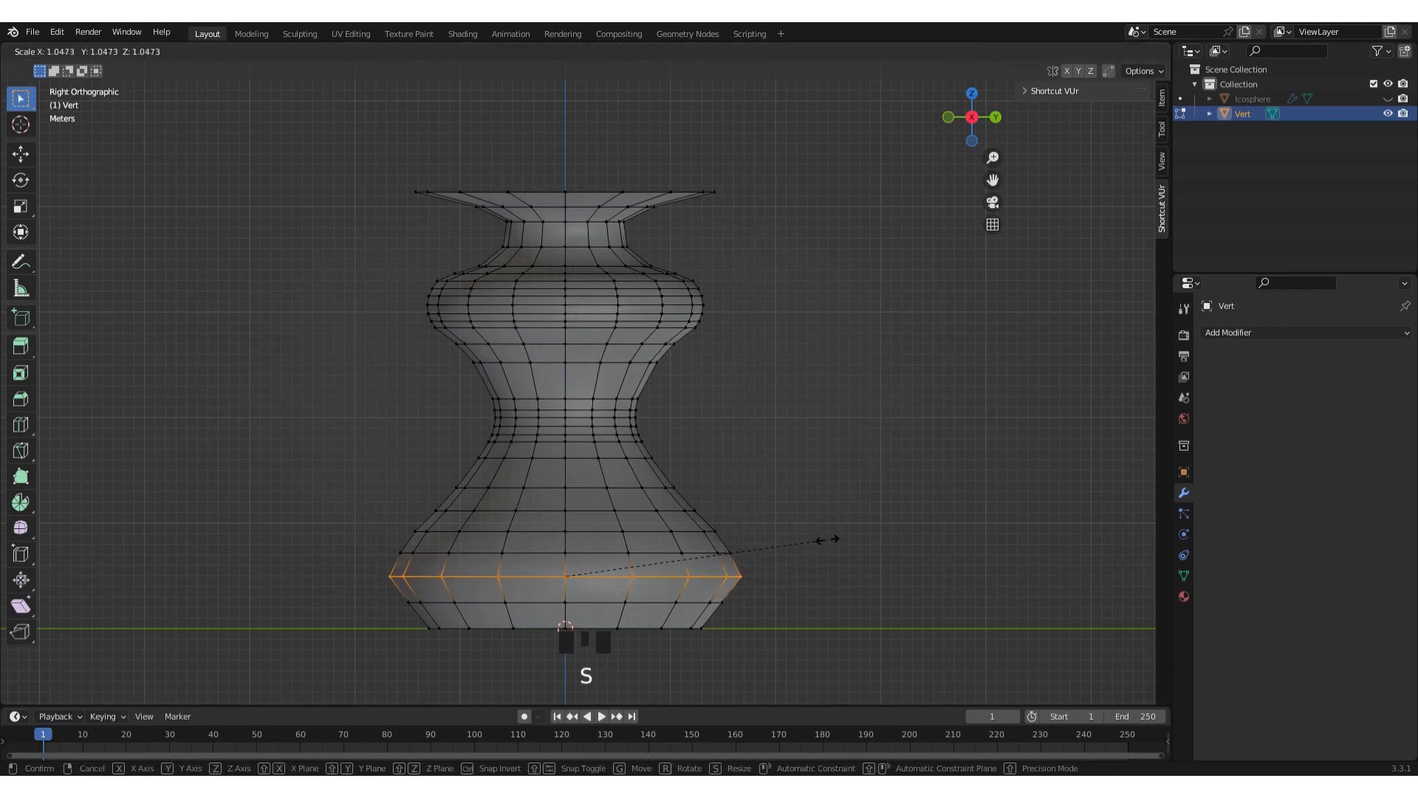
pyautogui.click(836, 540)
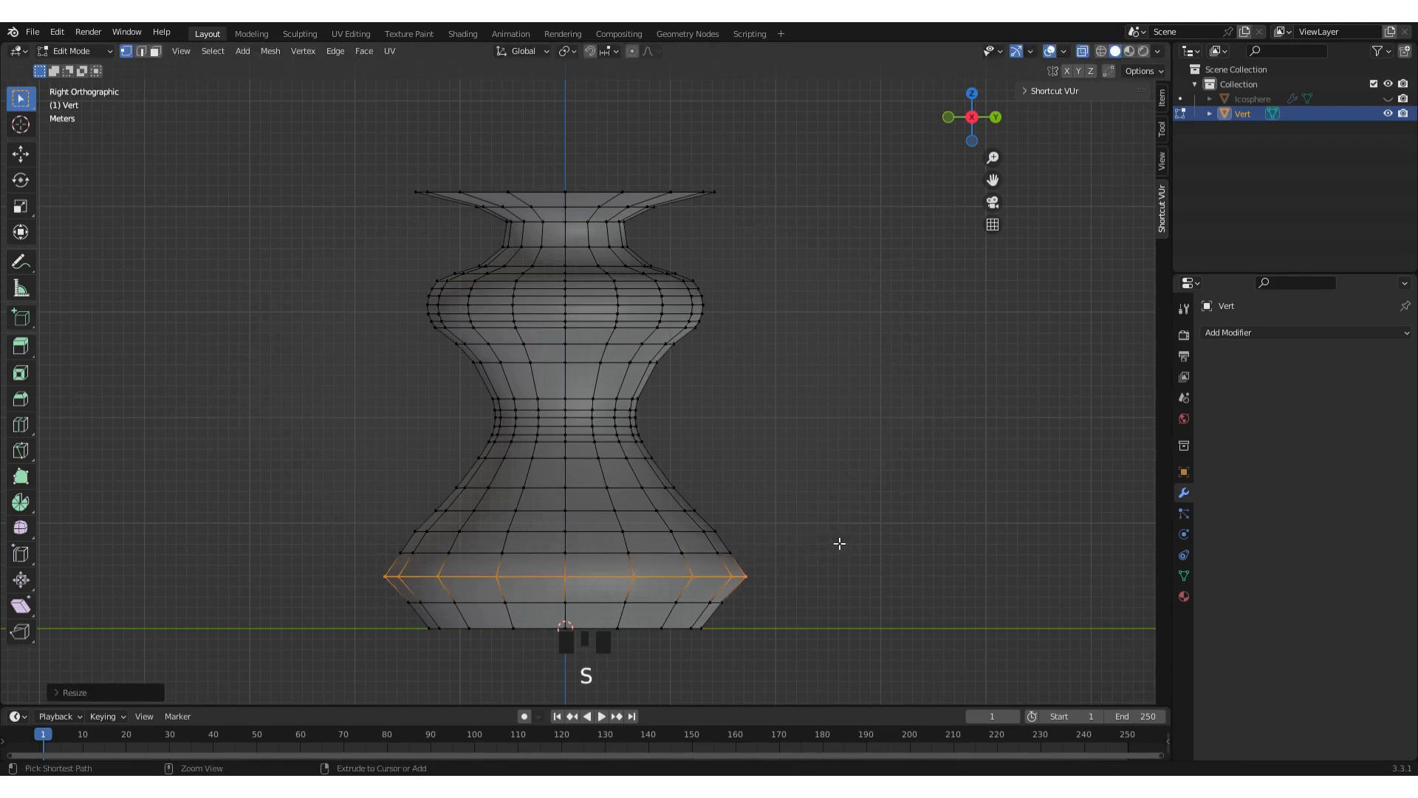
pyautogui.hotkey('ctrl', 'b')
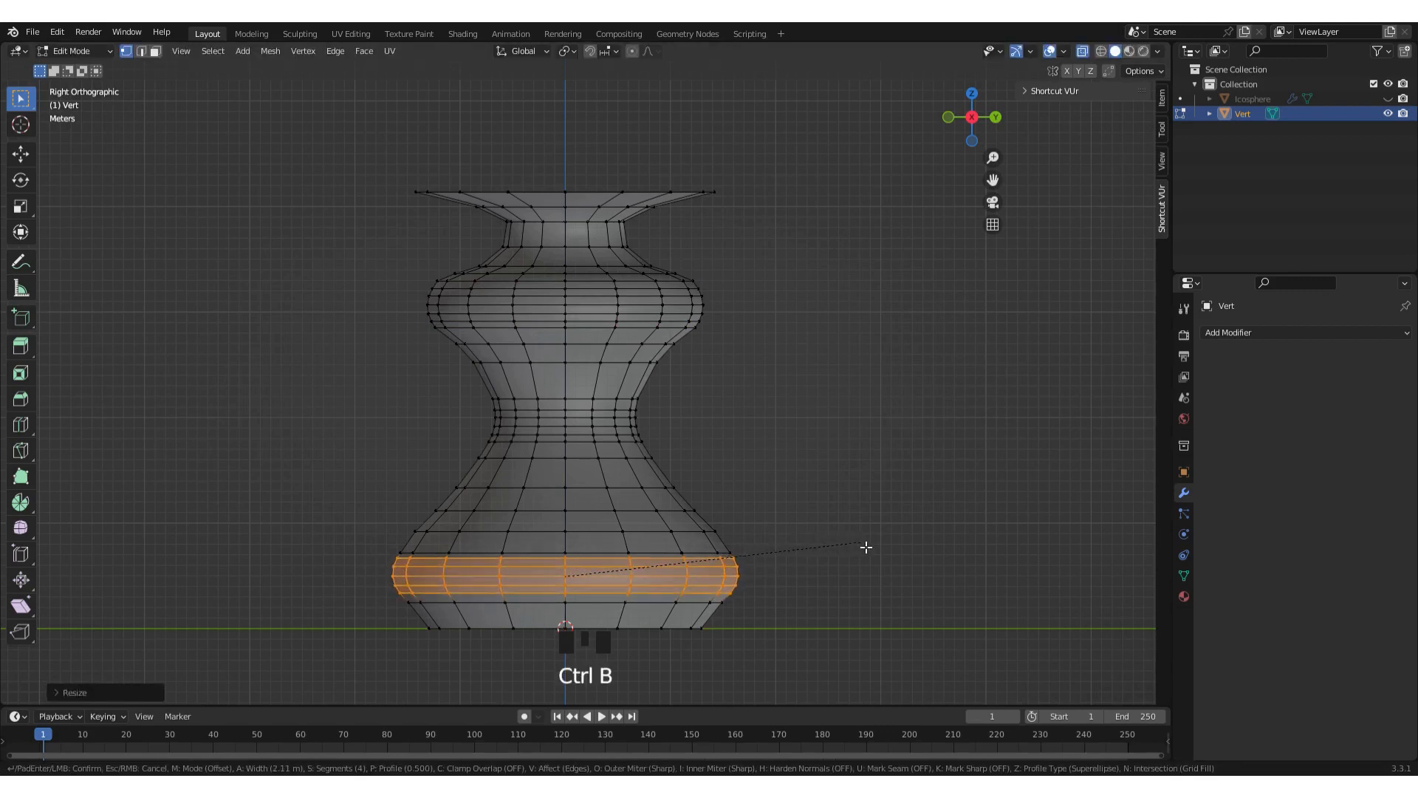
pyautogui.click(866, 547)
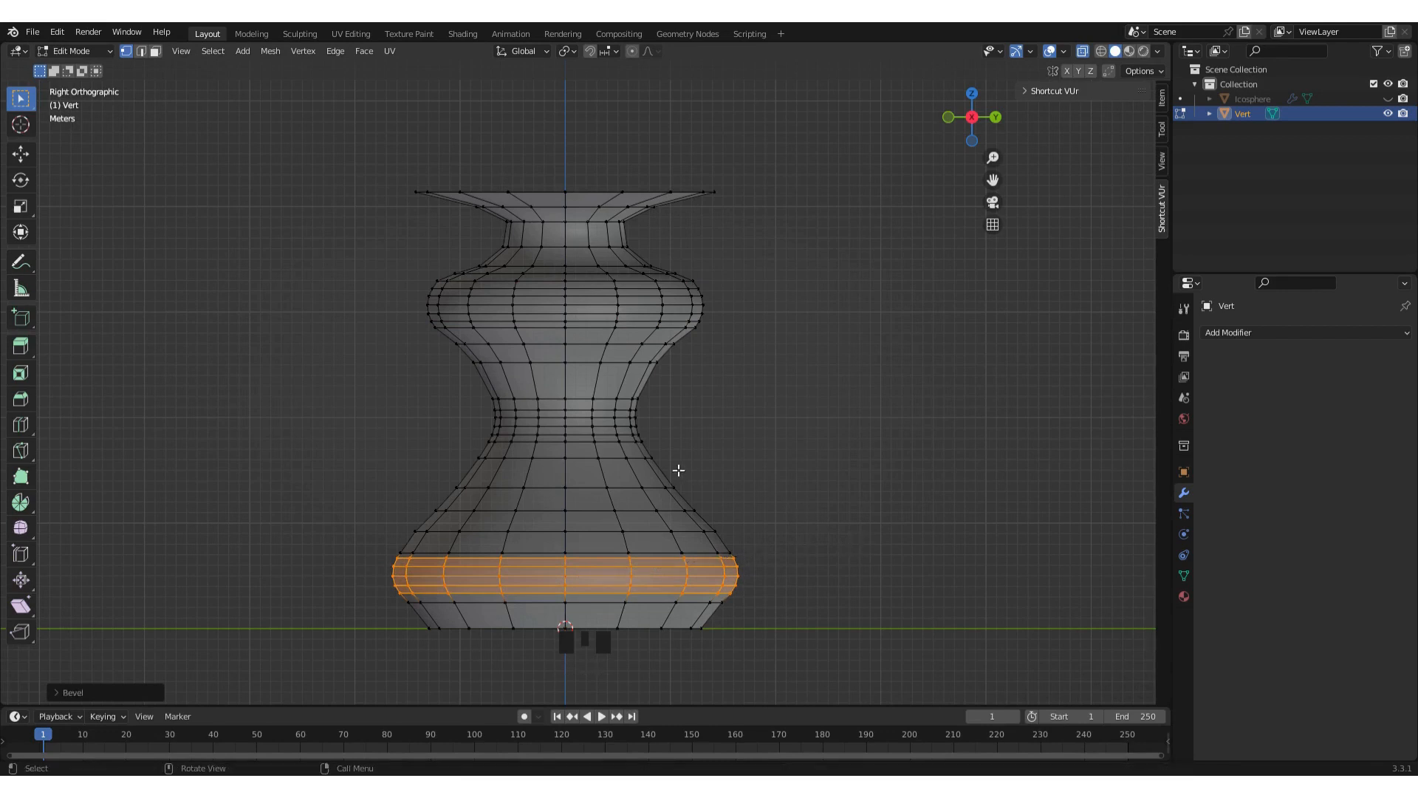
# Shrink the second ring above the lower bulge's bevelled band into a step at its shoulder, and give it a narrow 4-segment bevel.
pyautogui.moveTo(418, 505); pyautogui.dragTo(763, 523)
pyautogui.press('s')
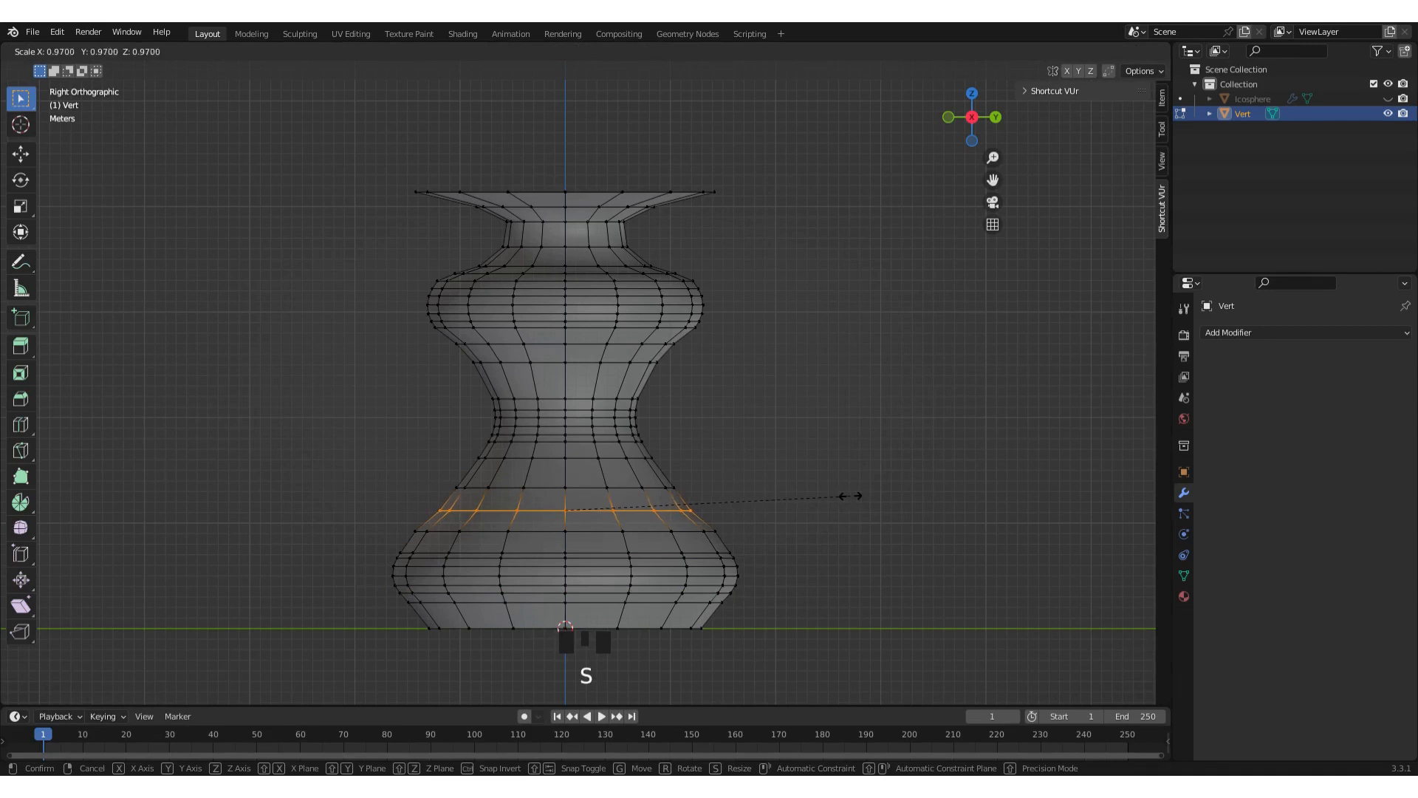
pyautogui.click(801, 505)
pyautogui.hotkey('ctrl', 'b')
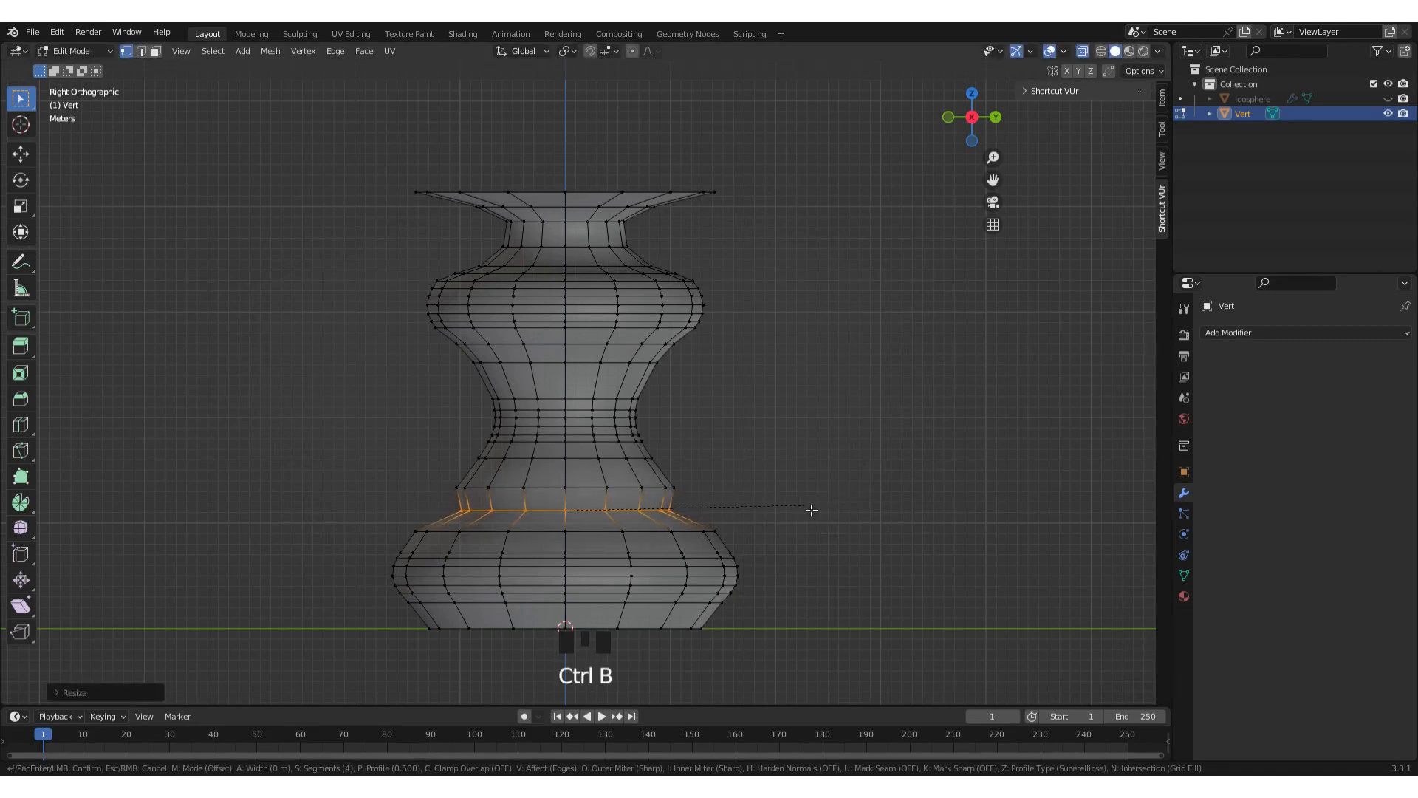
pyautogui.click(819, 513)
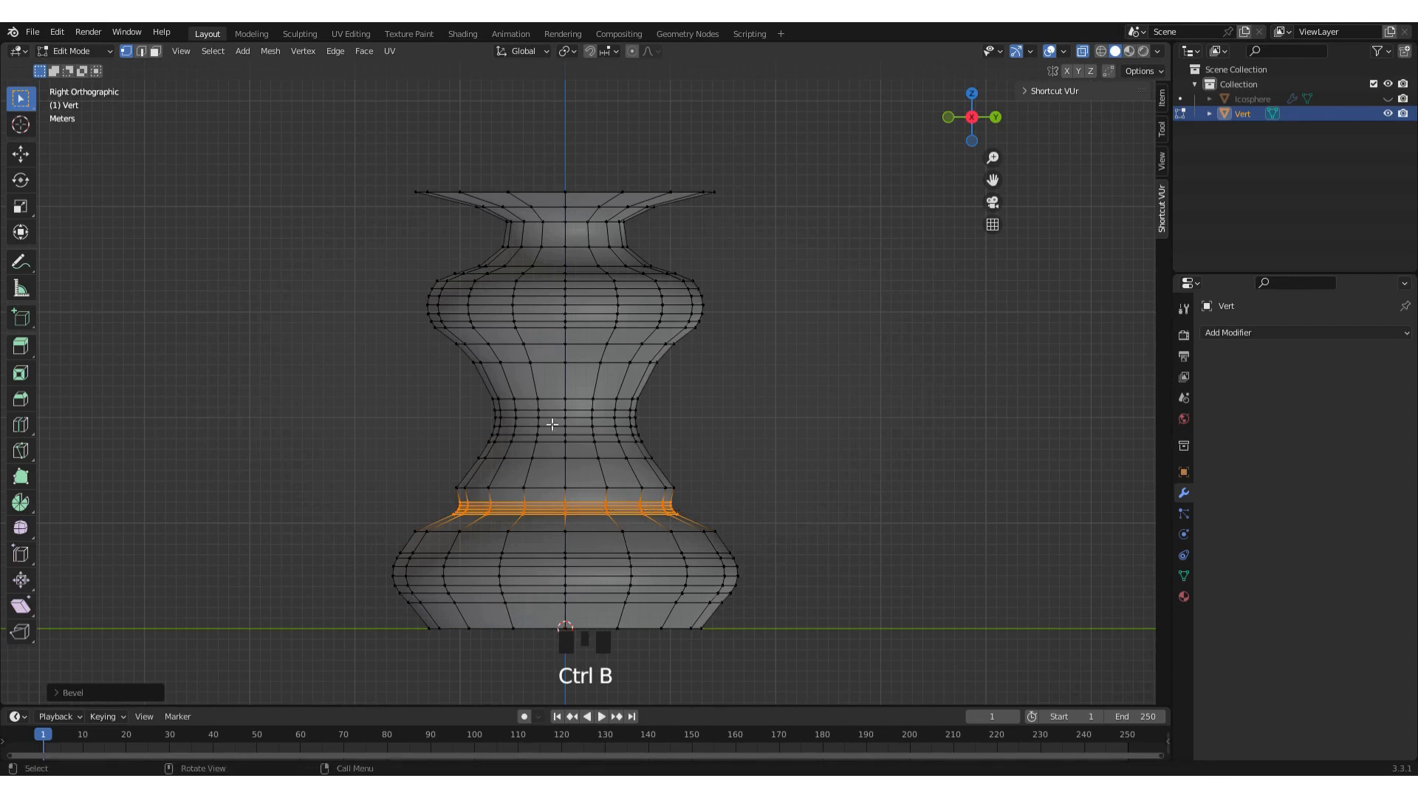
# Select the ring between the upper bulge and the waist and move it down slightly along Z.
pyautogui.keyDown('alt'); pyautogui.click(694, 380); pyautogui.keyUp('alt')
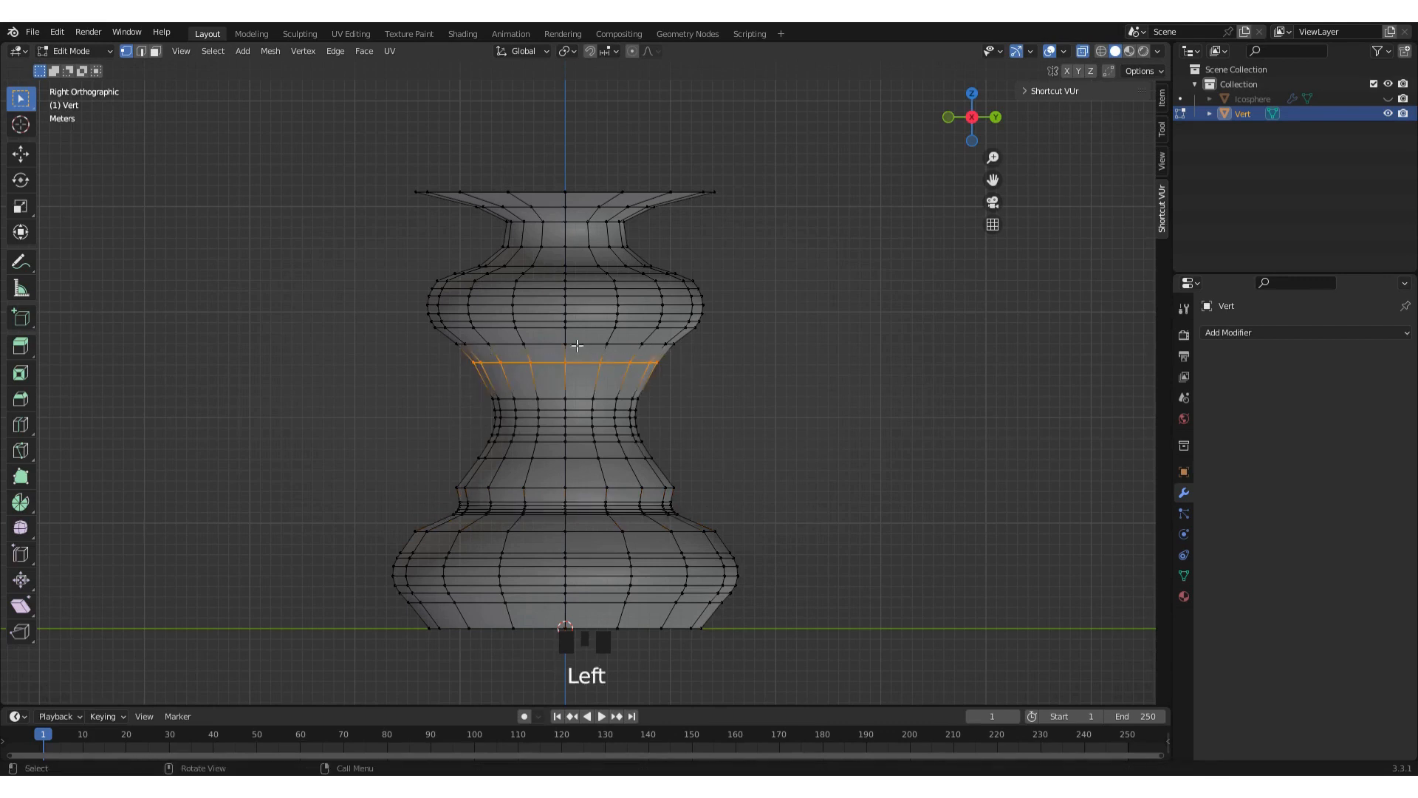
pyautogui.click(20, 154)
pyautogui.moveTo(571, 306); pyautogui.dragTo(574, 320)
# Scale the selected ring below the upper bulge to about 1.16 and bevel it with 4 segments.
pyautogui.press('s')
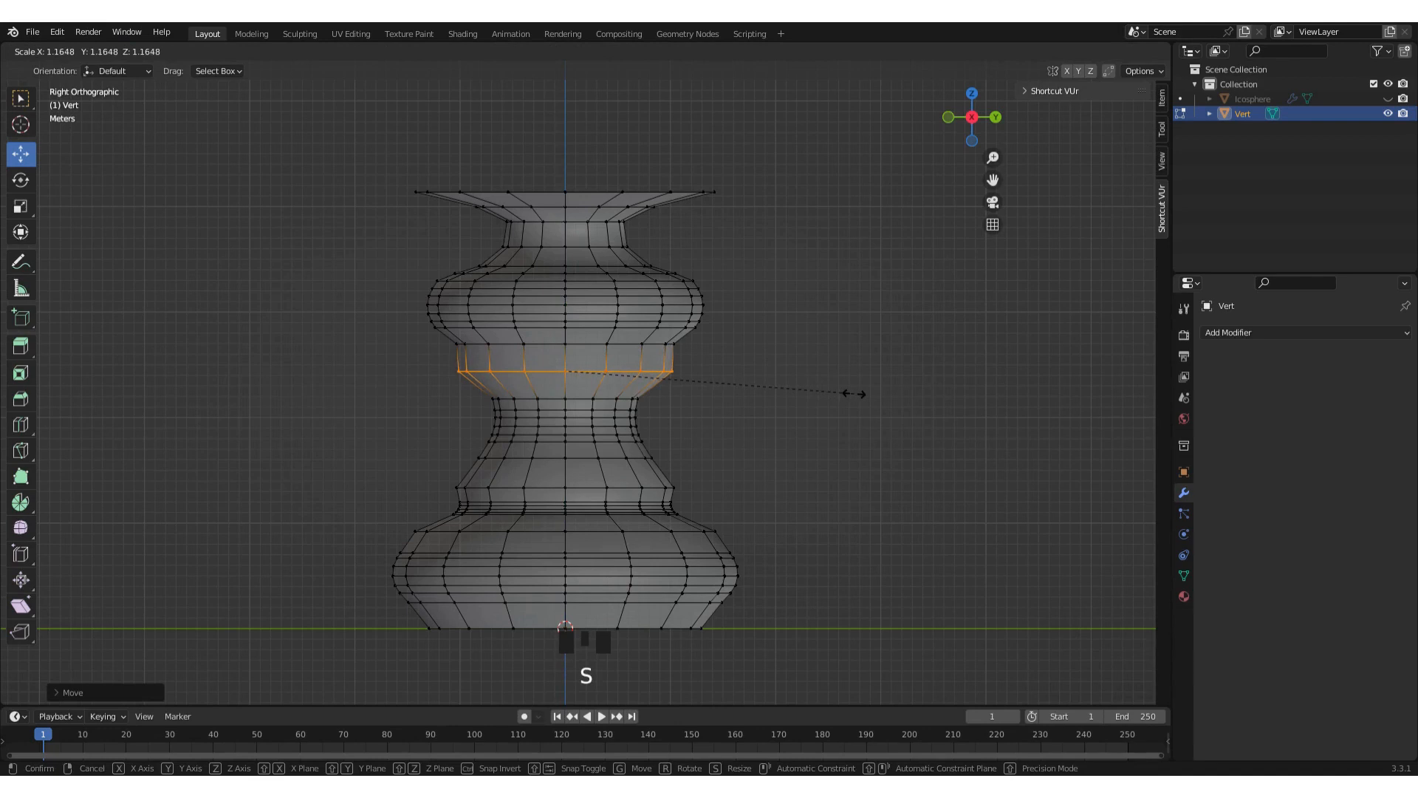
pyautogui.click(855, 394)
pyautogui.hotkey('ctrl', 'b')
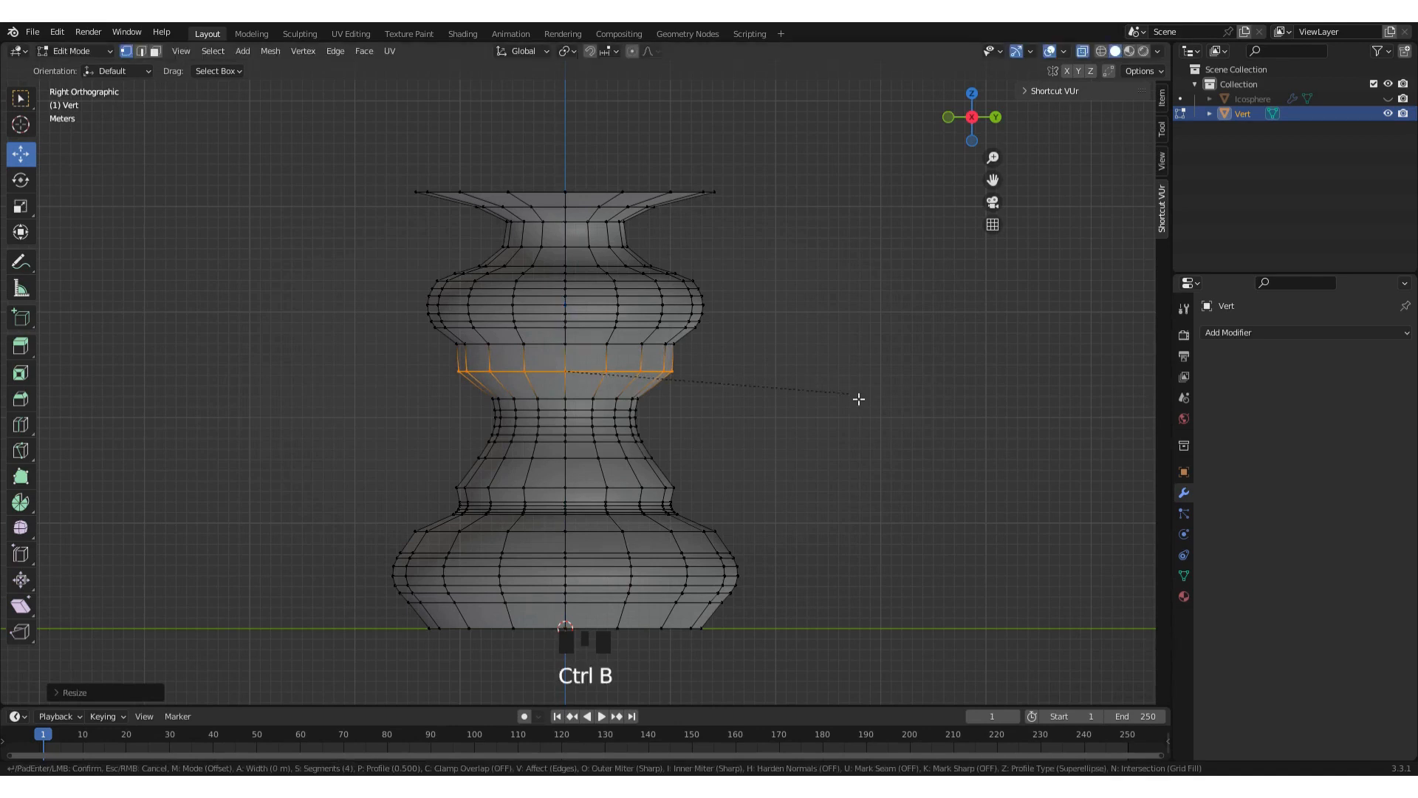
pyautogui.click(870, 405)
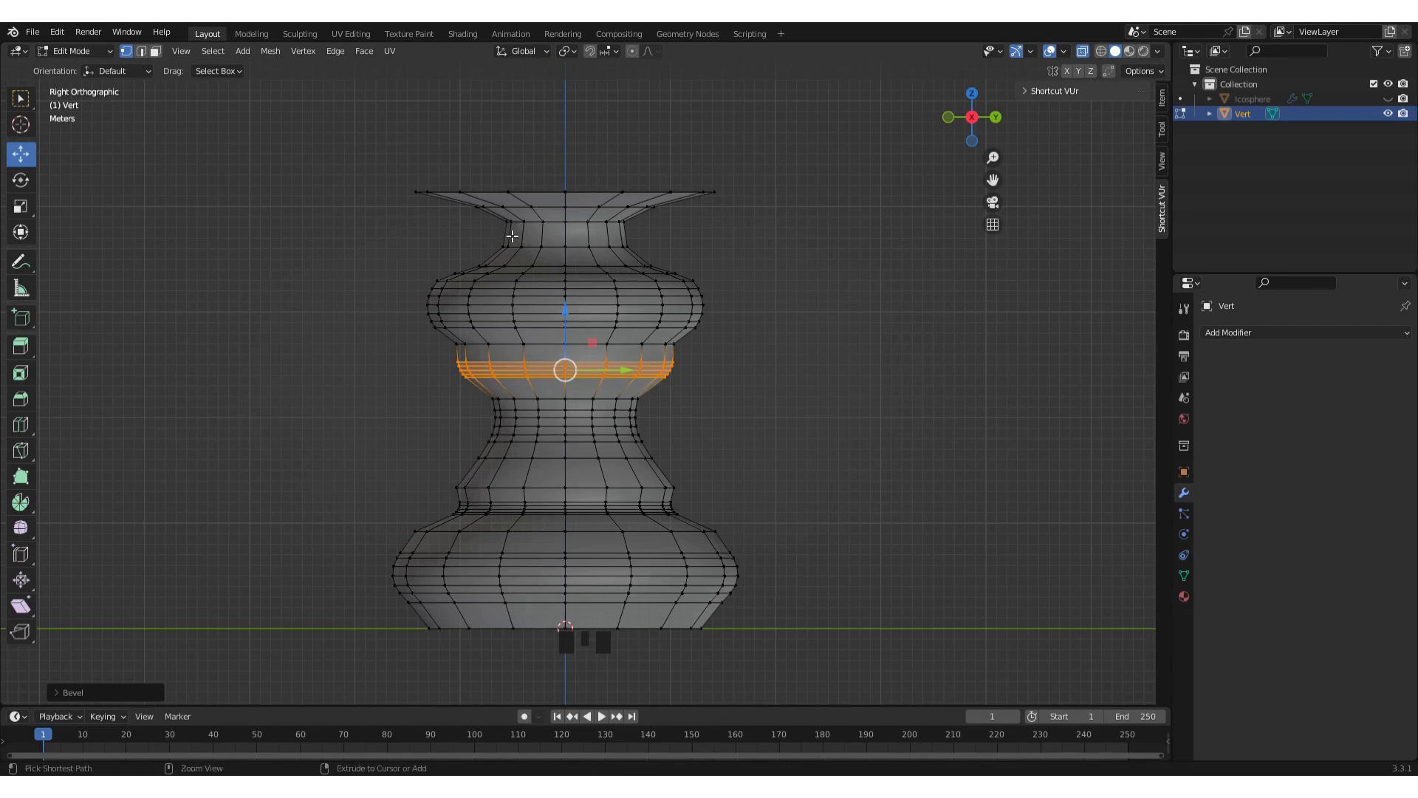
# Add a single loop cut around the middle of the vase's narrow neck.
pyautogui.hotkey('ctrl', 'r')
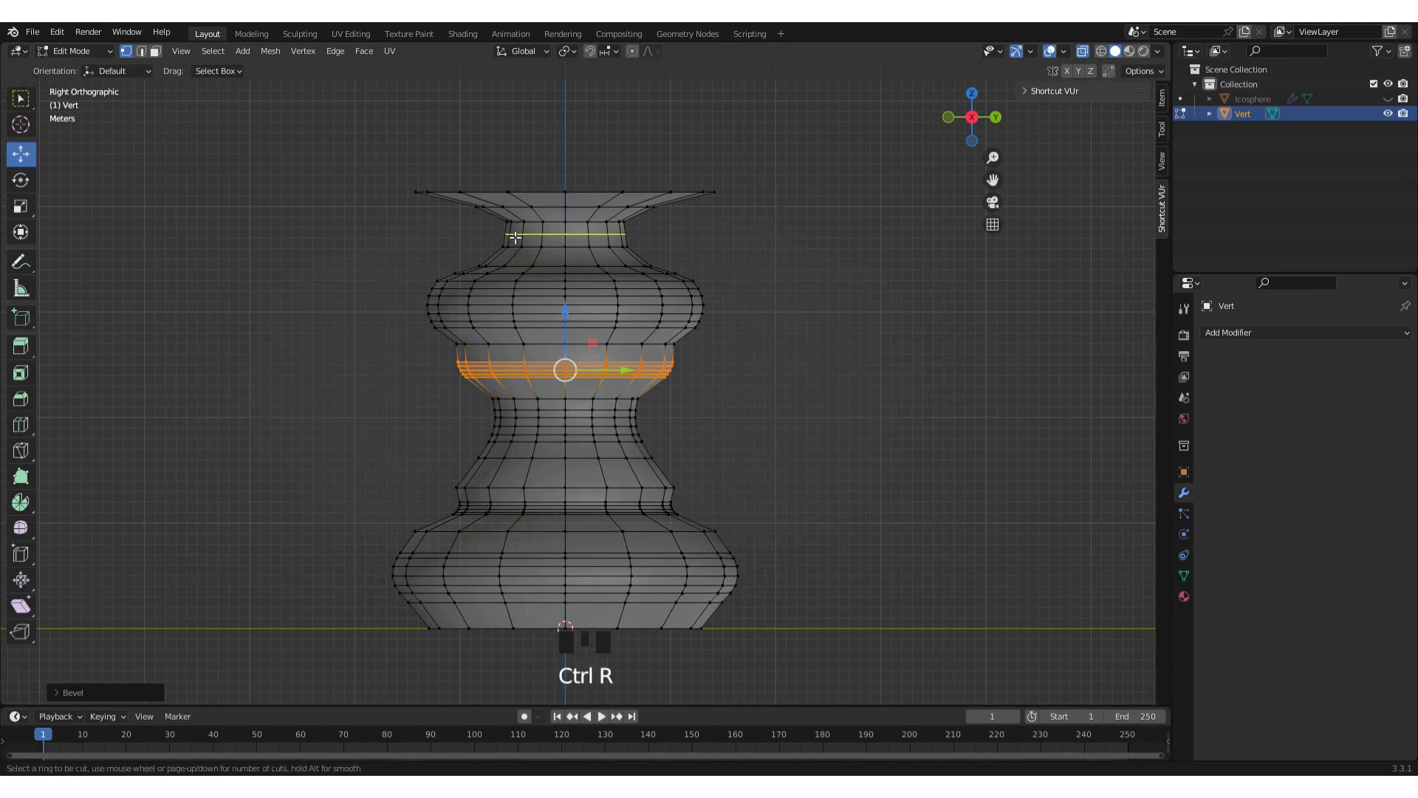
pyautogui.click(514, 237)
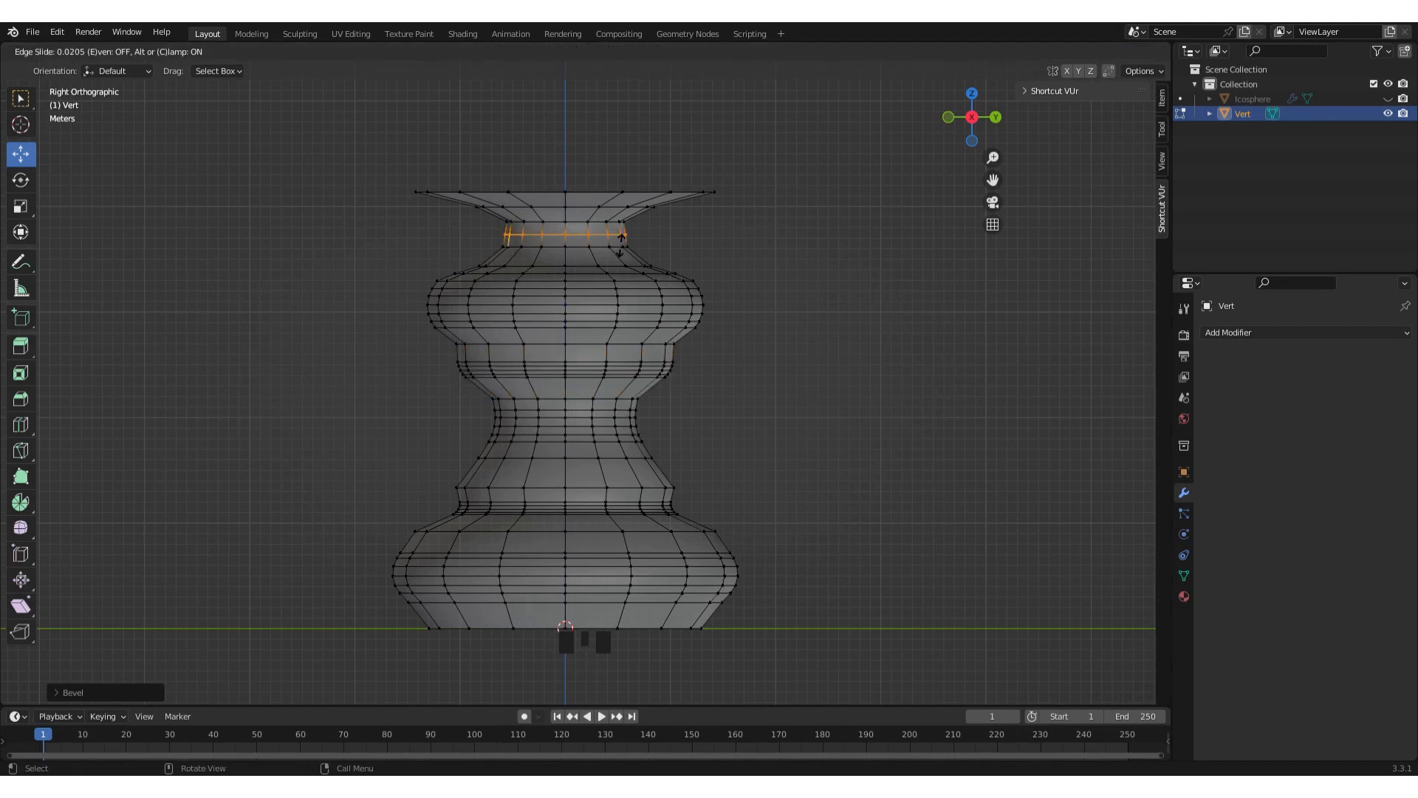
pyautogui.click(622, 245)
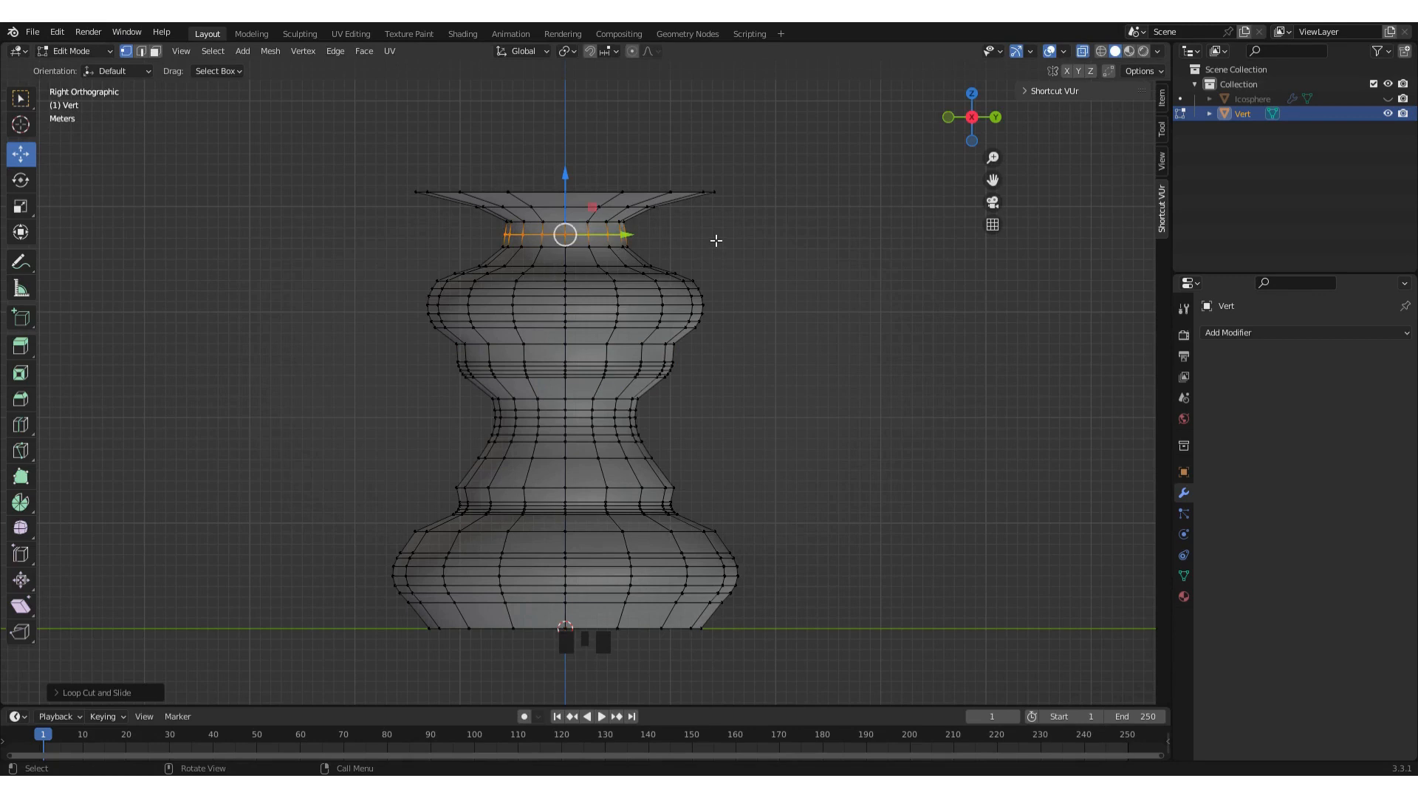
# Scale the new neck loop to about 1.13 and bevel it with 4 segments and a width of about 0.58 m.
pyautogui.press('s')
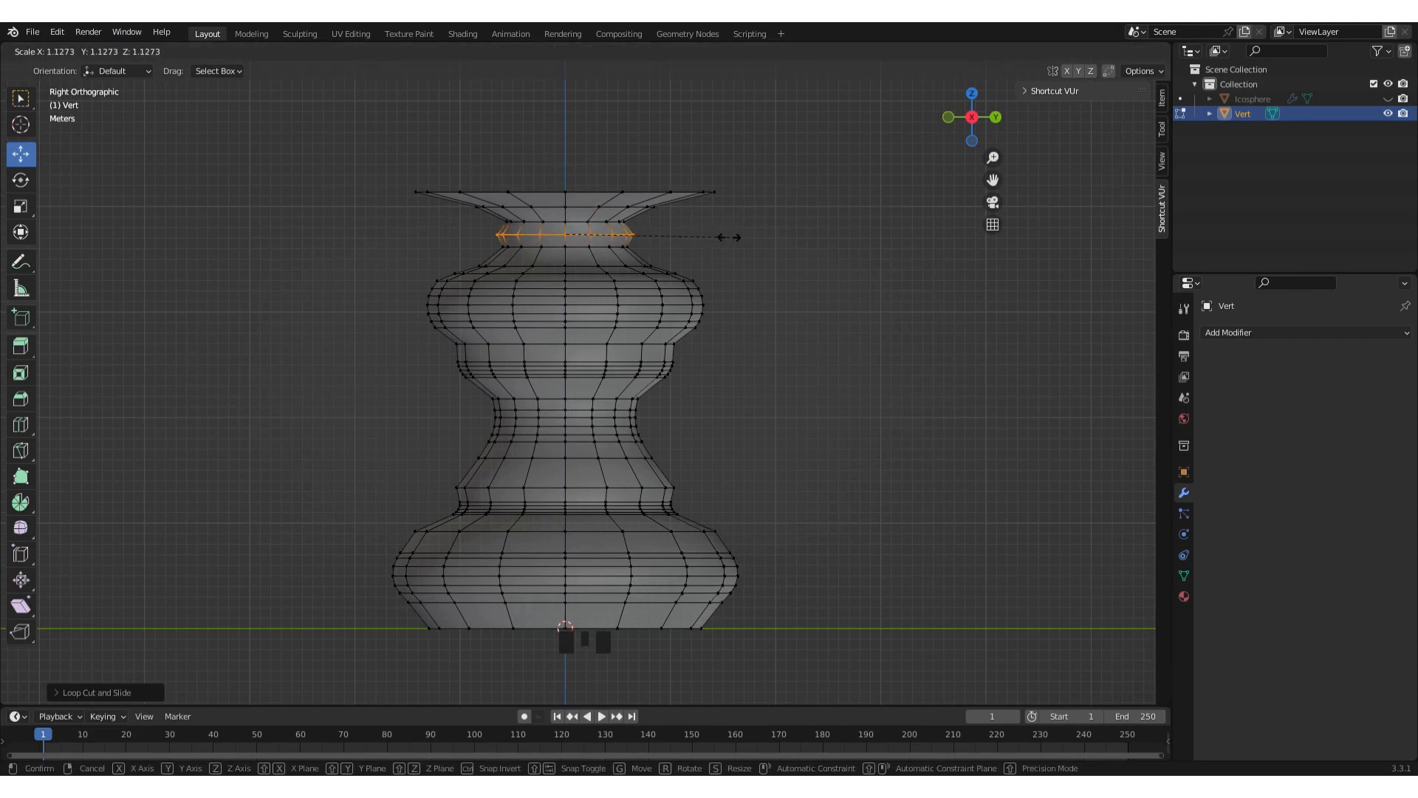
pyautogui.click(729, 237)
pyautogui.hotkey('ctrl', 'b')
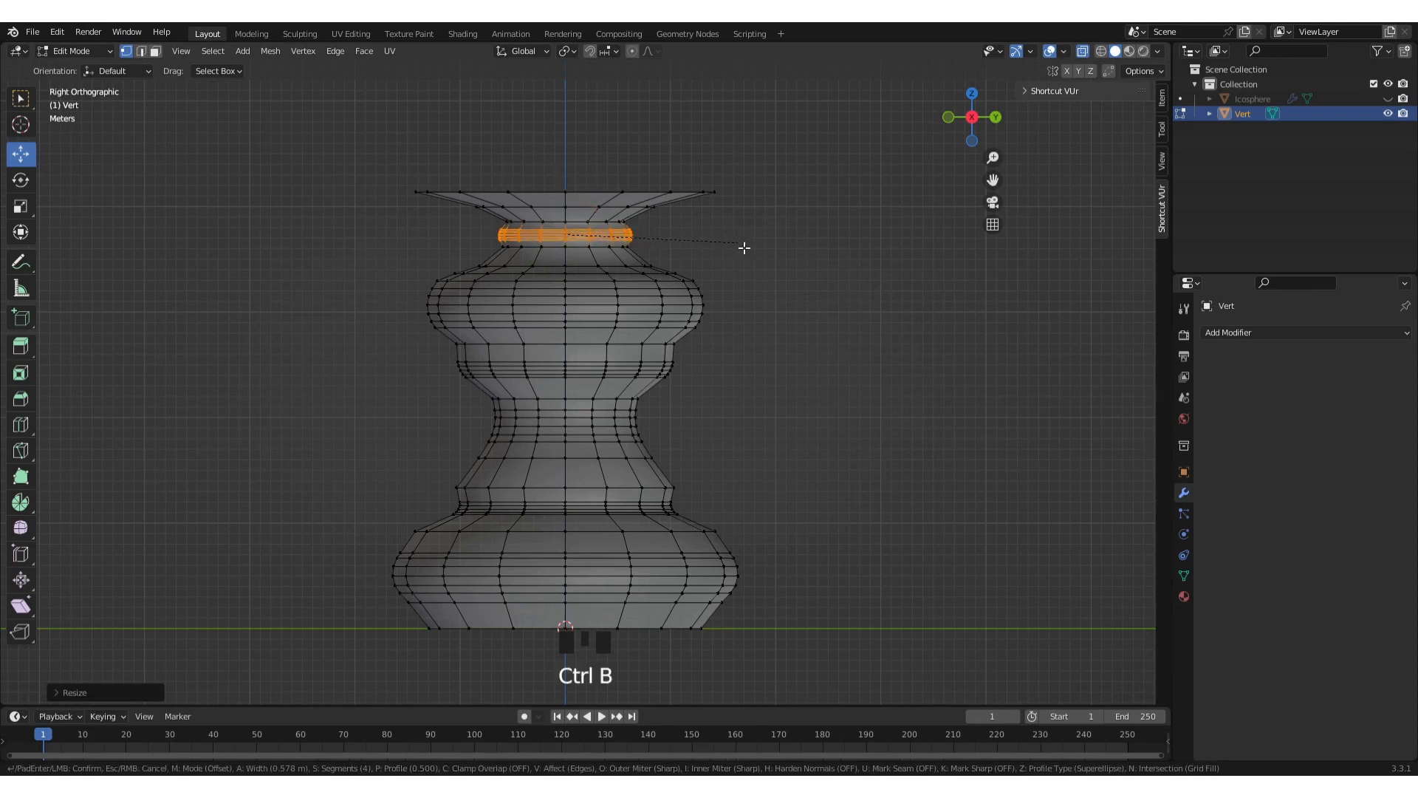
pyautogui.click(744, 248)
# Select the vase's top rim ring and extrude it about 1.05 m upward along Z.
pyautogui.moveTo(380, 169); pyautogui.dragTo(794, 205)
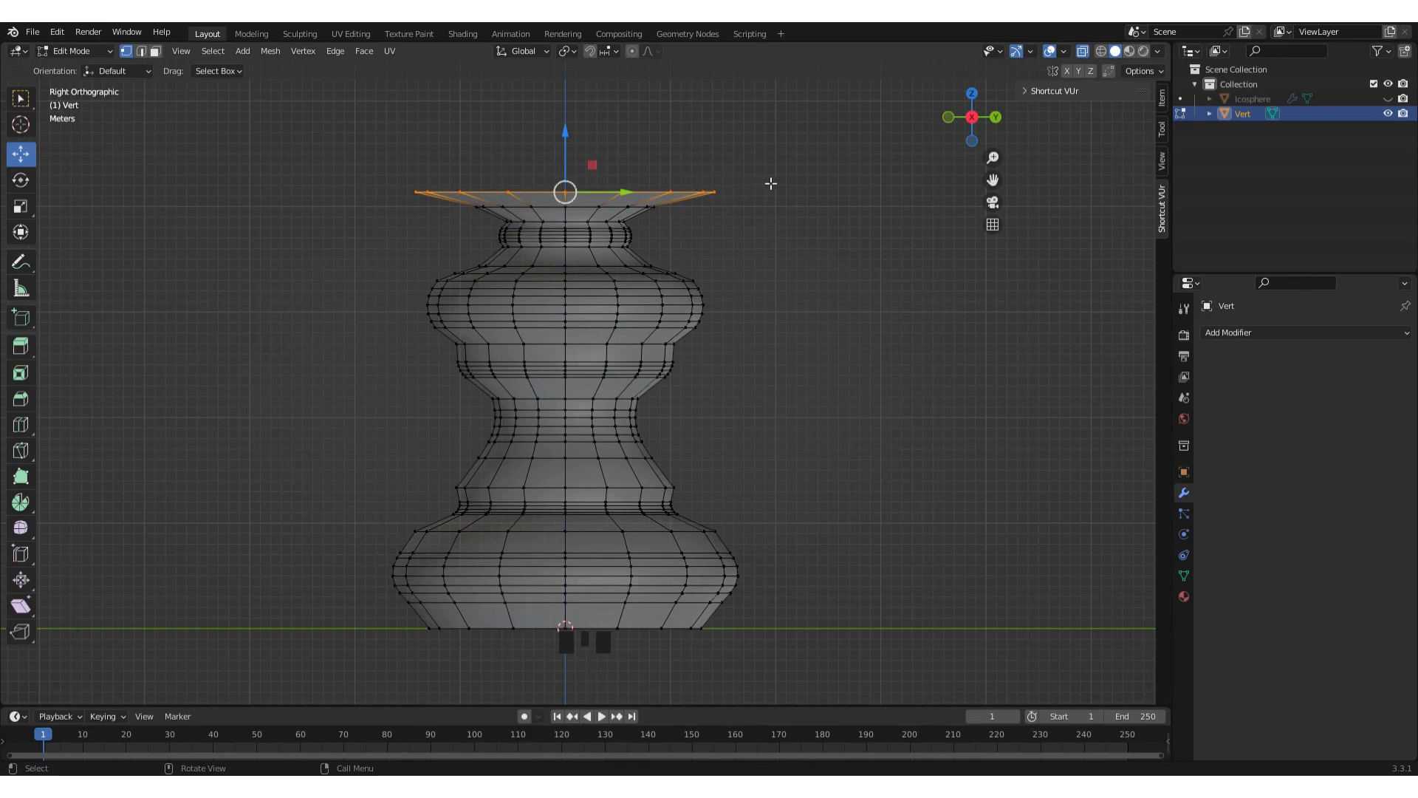
pyautogui.press('e')
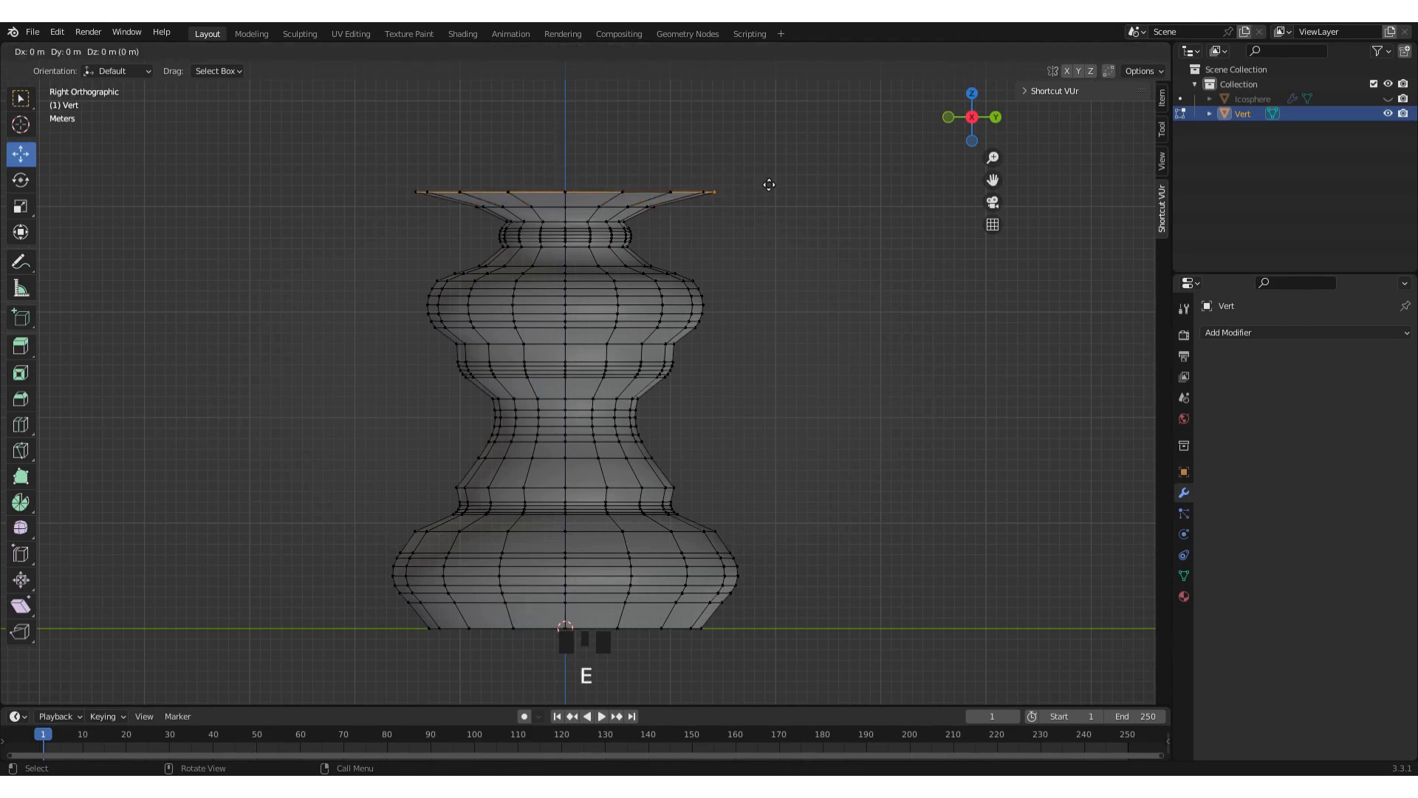
pyautogui.press('z')
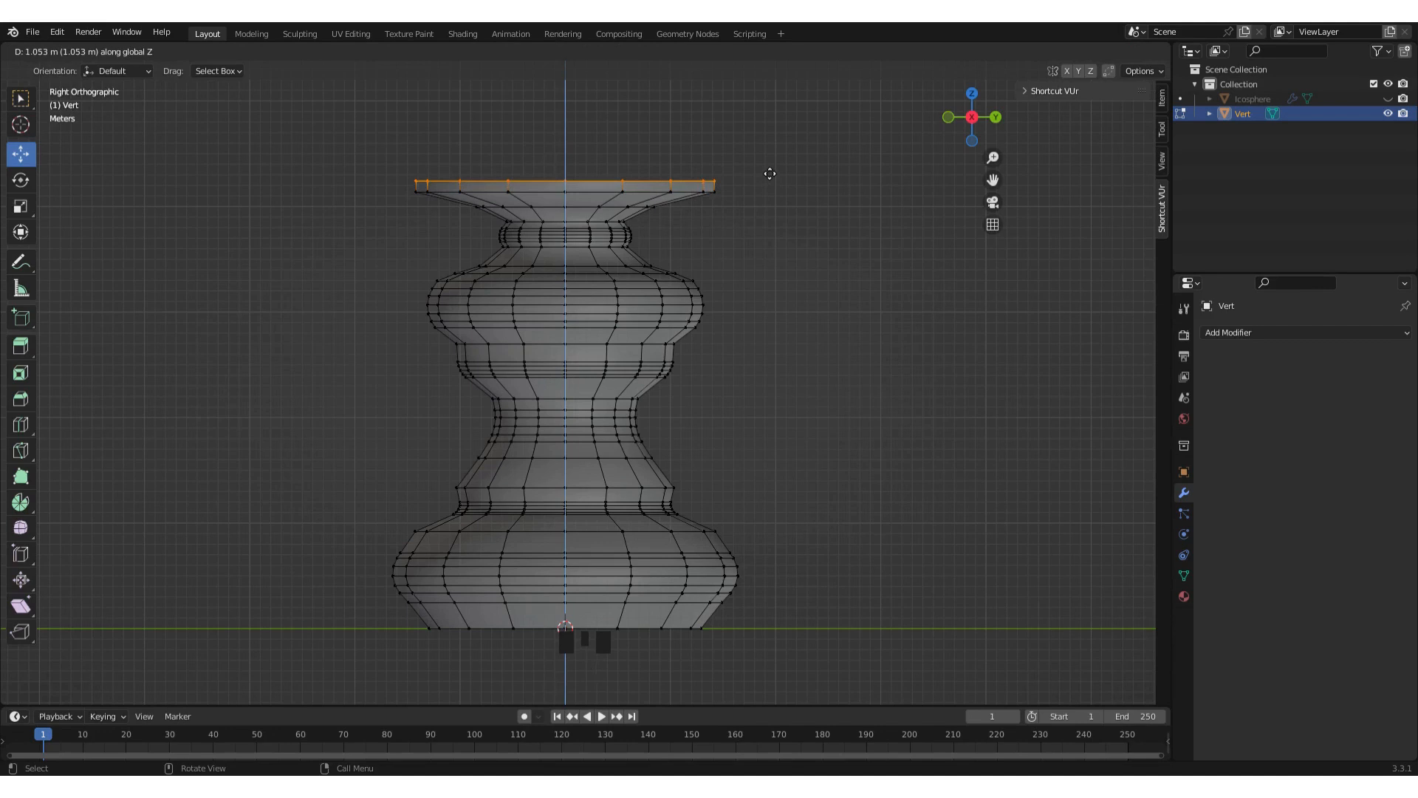
pyautogui.click(770, 174)
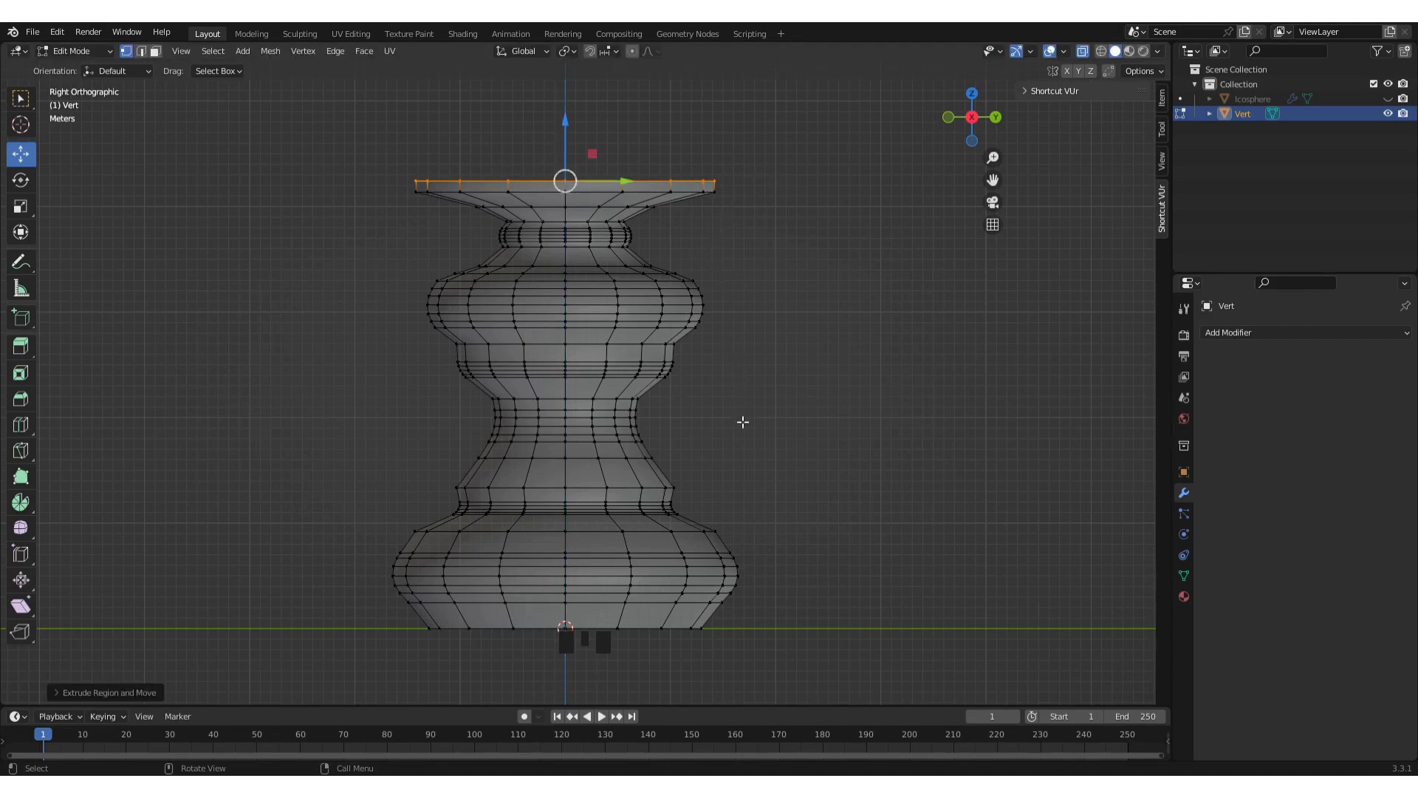
# Select the bottom ring of the vase's base and scale it to about 0.80.
pyautogui.moveTo(384, 621); pyautogui.dragTo(798, 646)
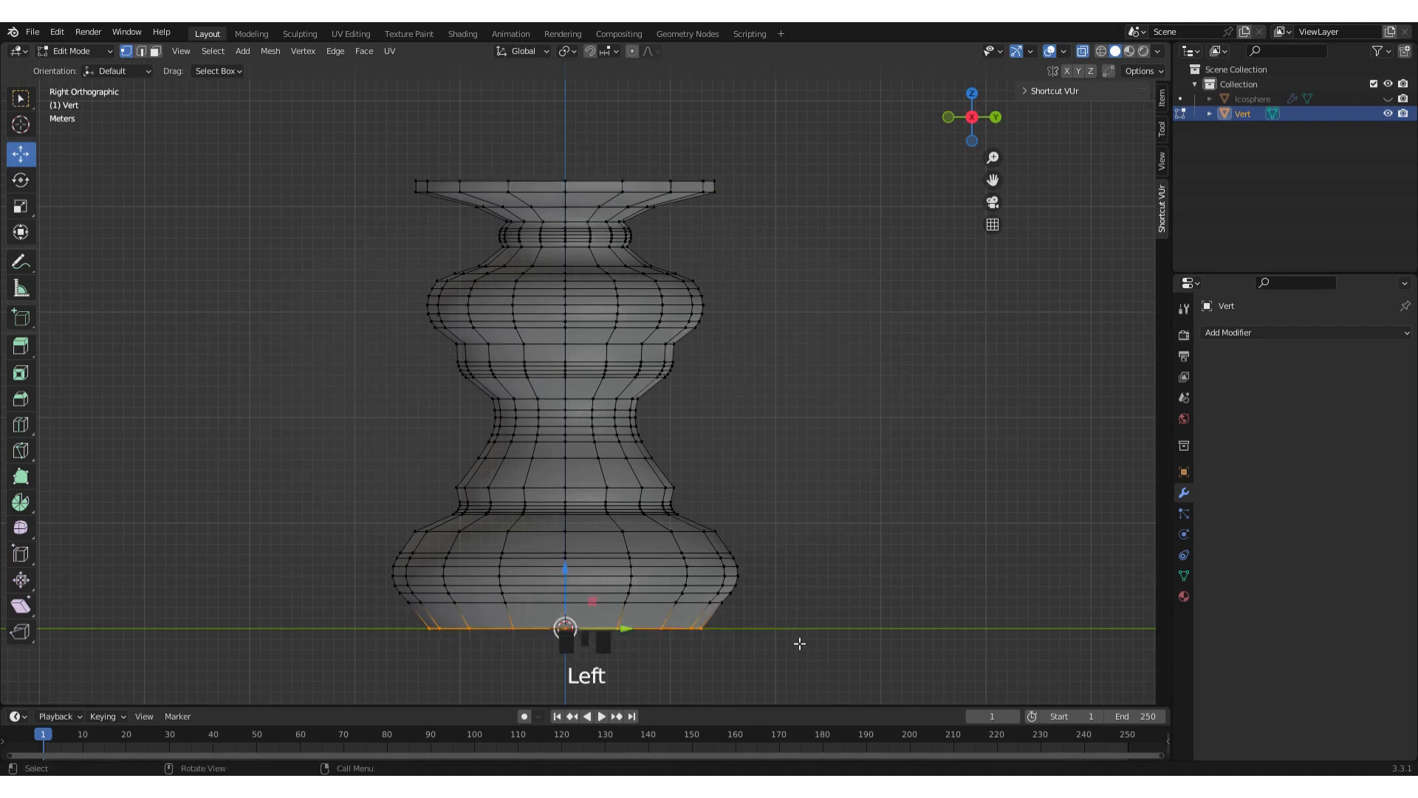
pyautogui.press('s')
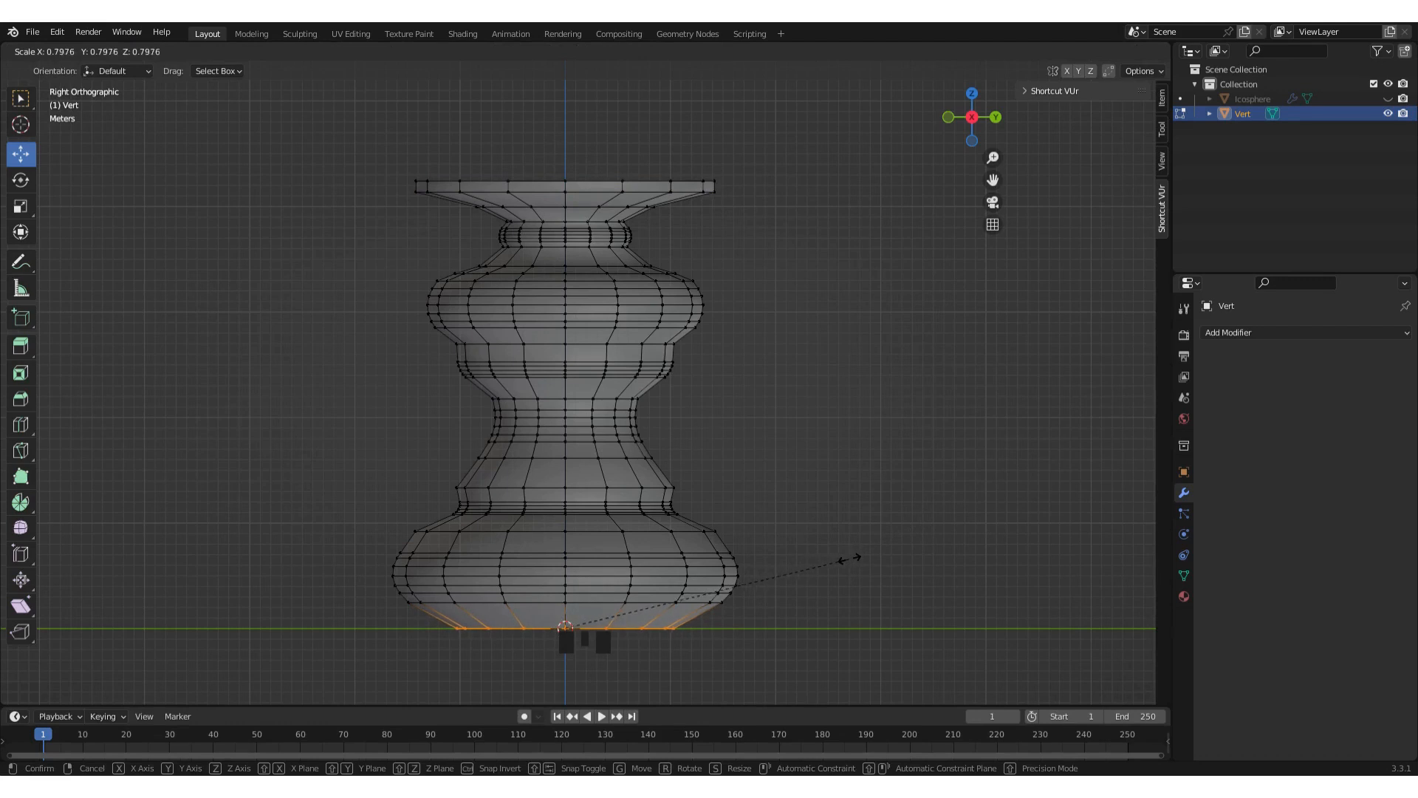
pyautogui.click(850, 560)
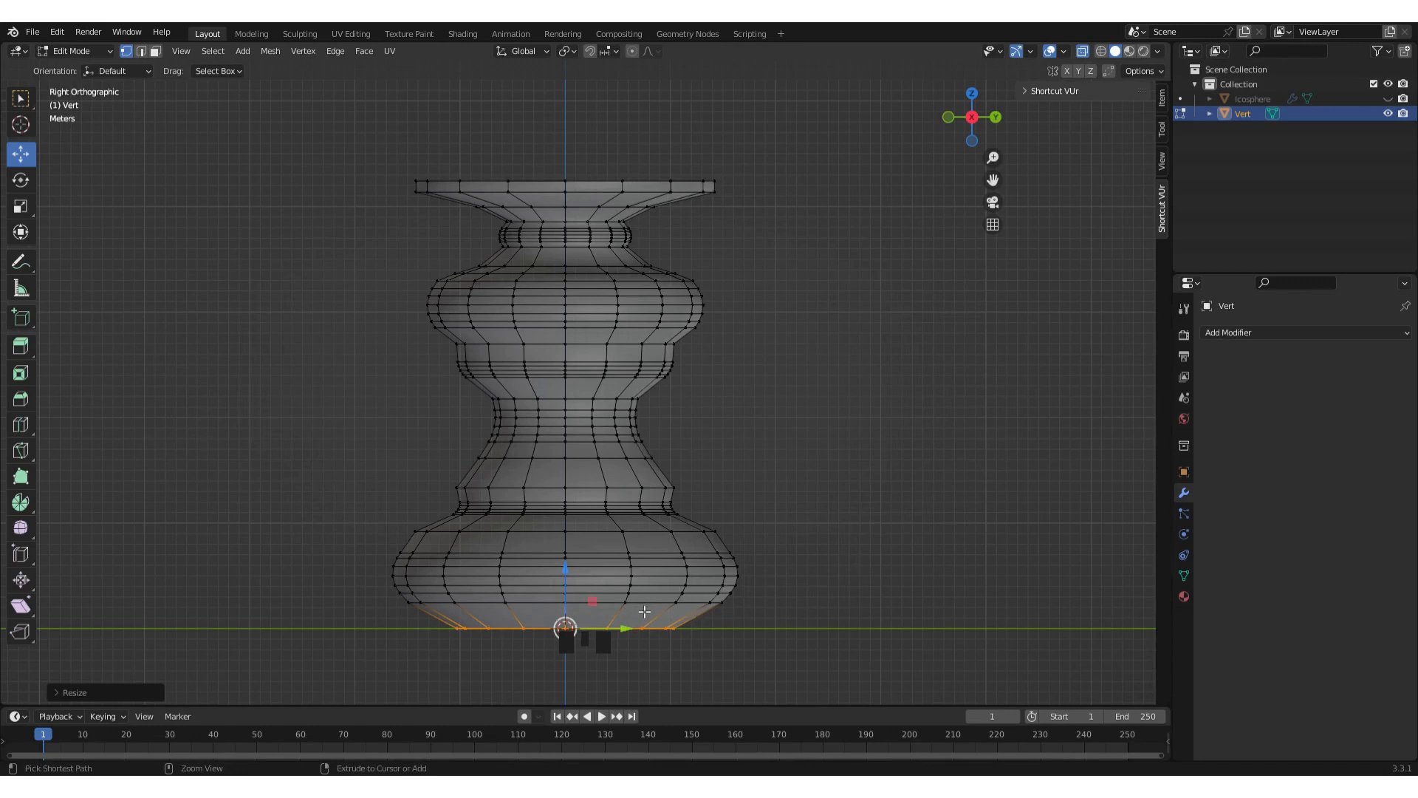
# Add a loop cut midway between the base ring and the ring above it.
pyautogui.hotkey('ctrl', 'r')
pyautogui.click(684, 625)
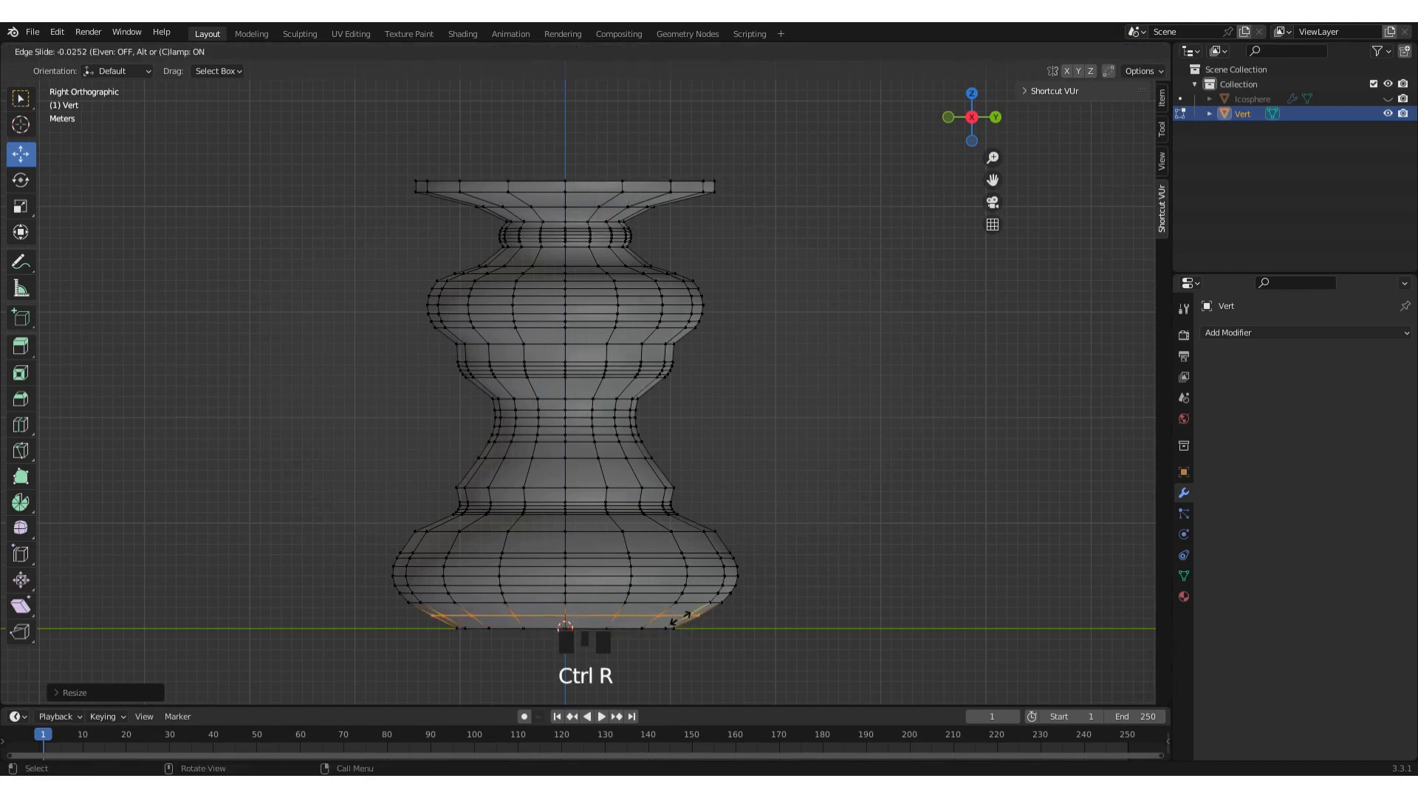
pyautogui.click(683, 621)
# Scale the new base loop to about 0.90 and bevel it with 4 segments and a width of about 0.84 m.
pyautogui.press('s')
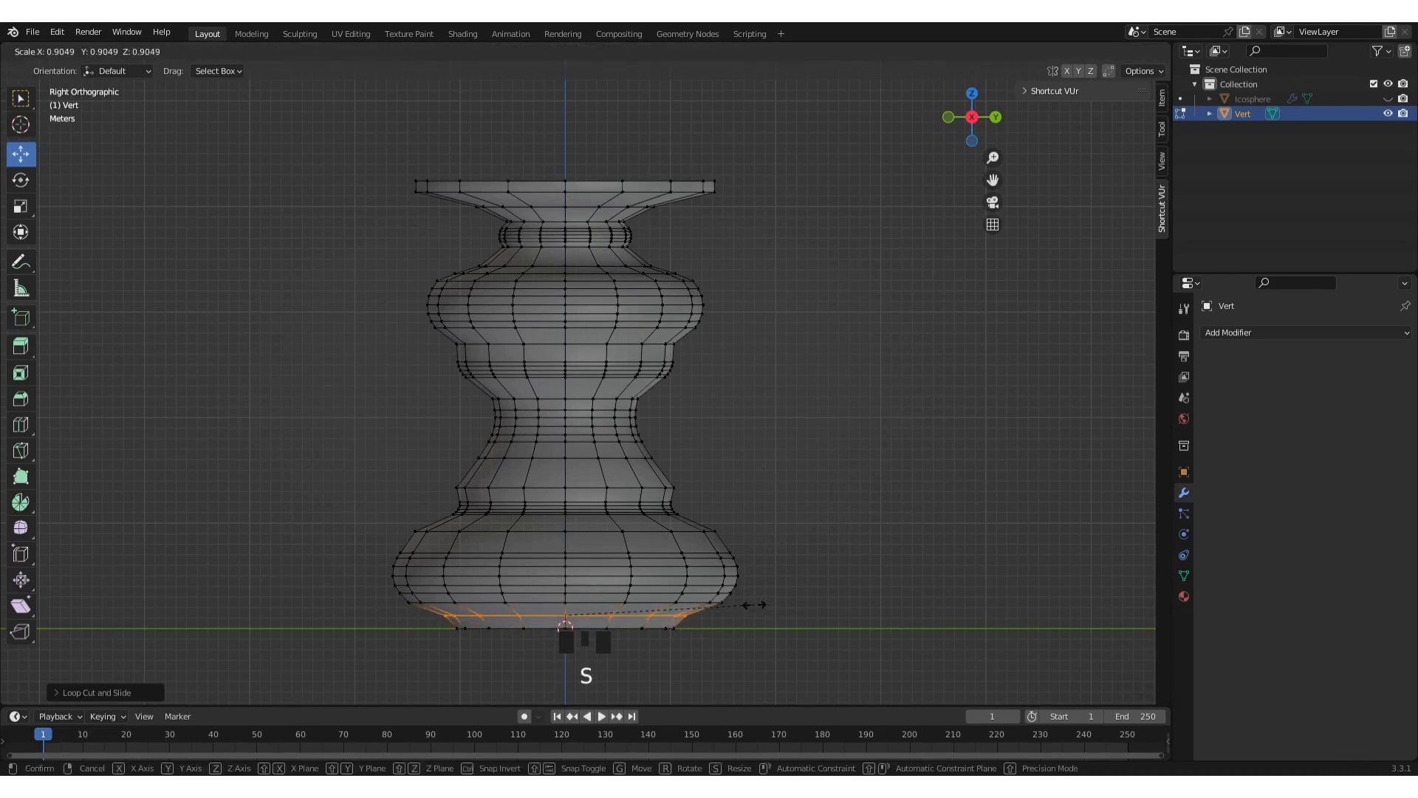
pyautogui.click(763, 606)
pyautogui.hotkey('ctrl', 'b')
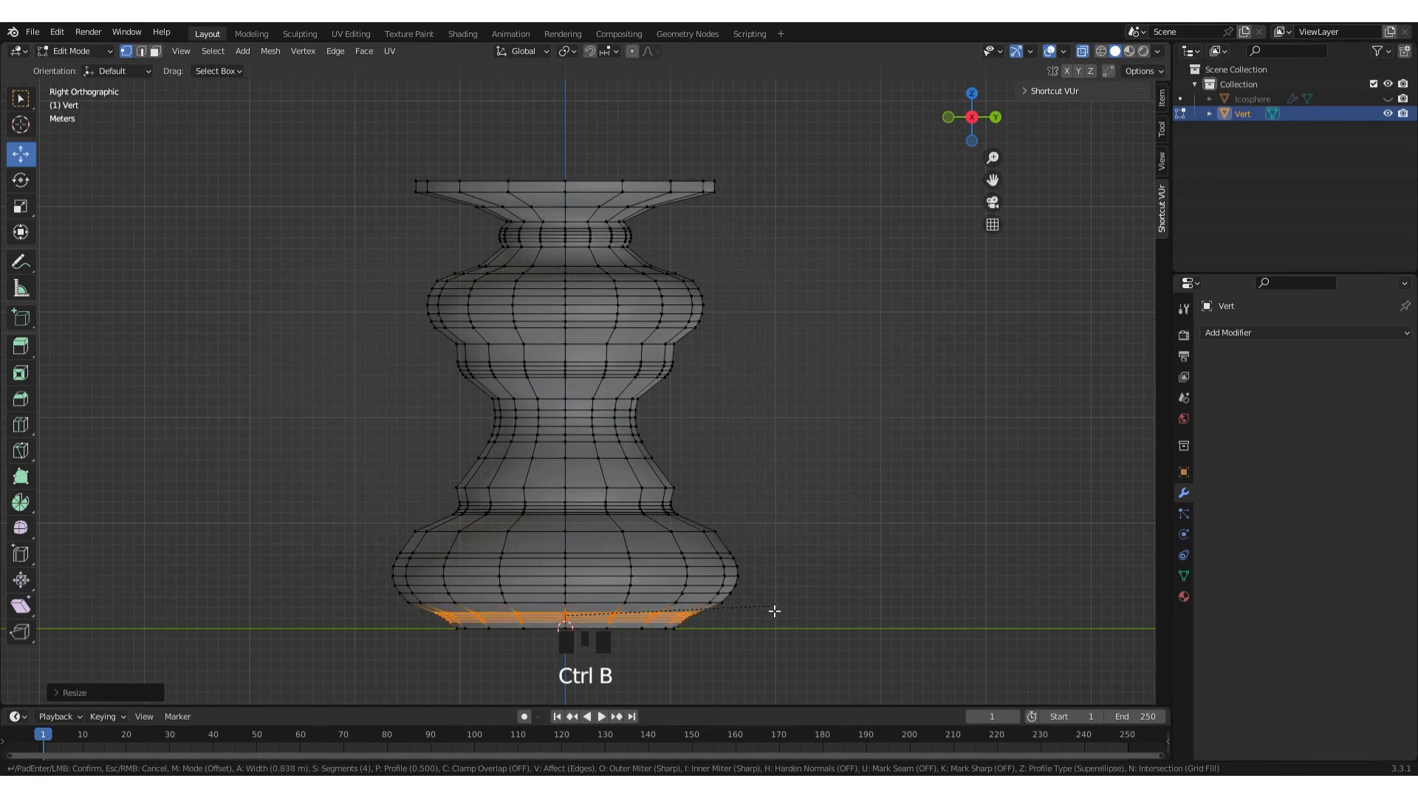
pyautogui.click(775, 610)
# Return to Object Mode with the vase deselected, turn X-ray off and inspect the shape in perspective.
pyautogui.press('Tab')
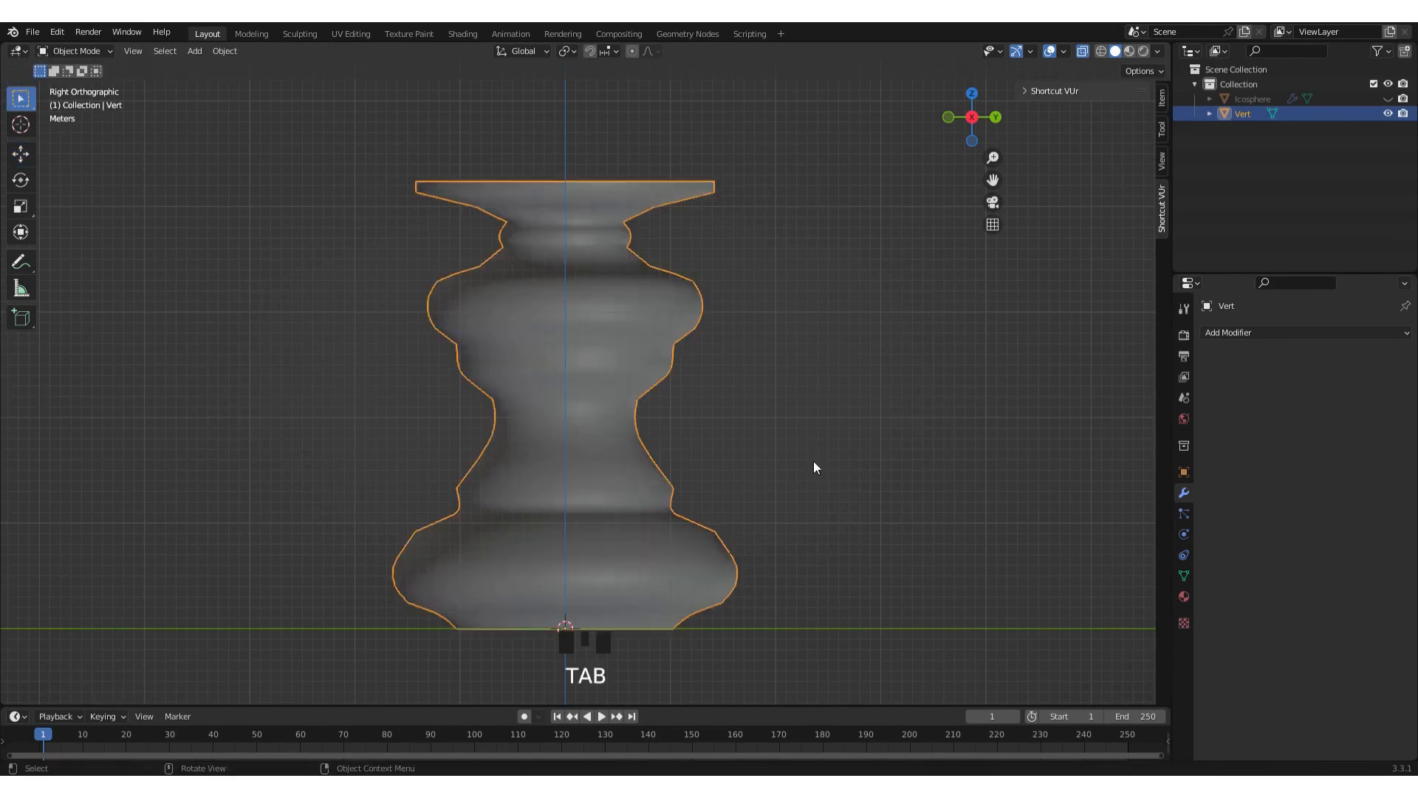
pyautogui.click(791, 385)
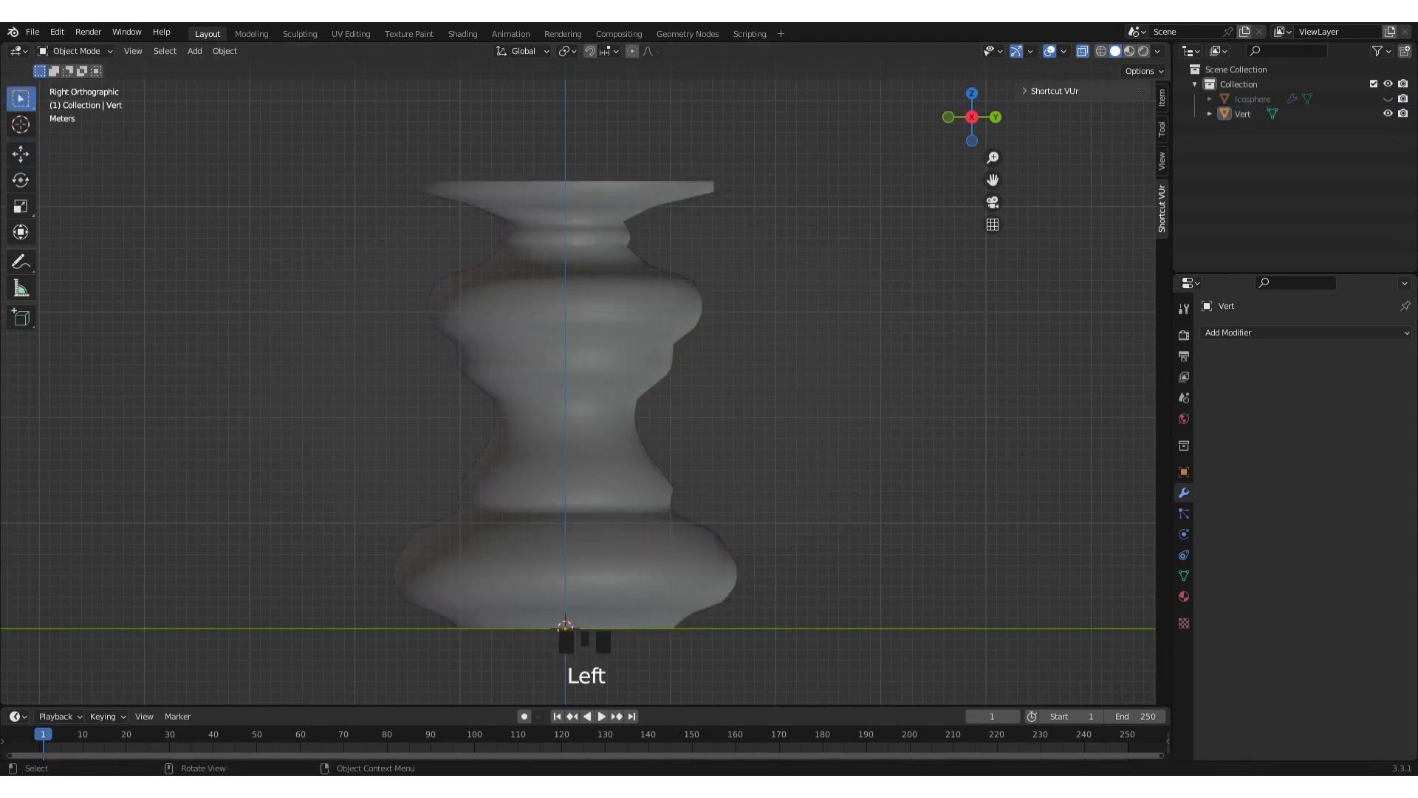
pyautogui.click(1082, 51)
pyautogui.scroll(-3, 764, 290)
pyautogui.moveTo(763, 289); pyautogui.dragTo(820, 352, button='middle')
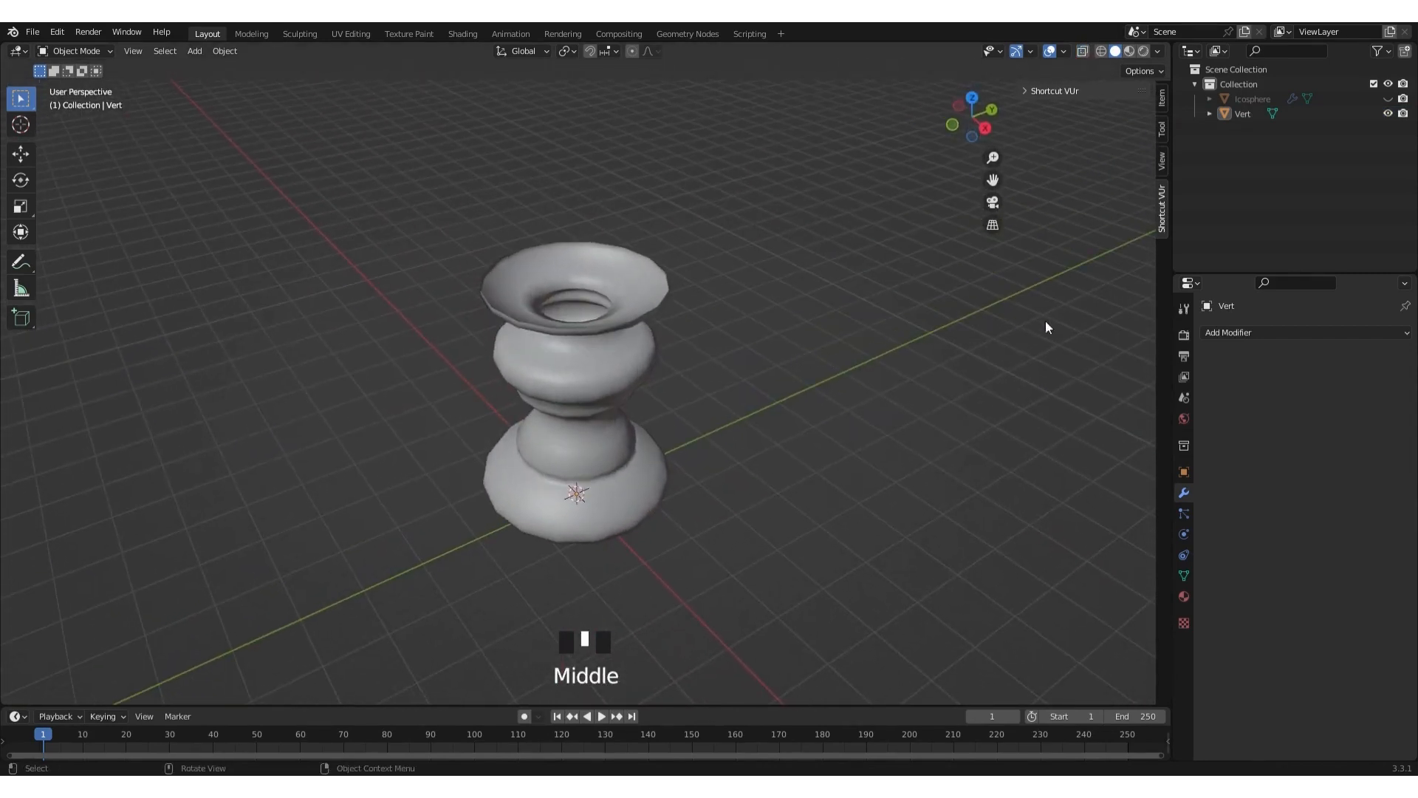
# Add a Solidify modifier to the vase with a thickness of about 0.53 m.
pyautogui.click(1228, 333)
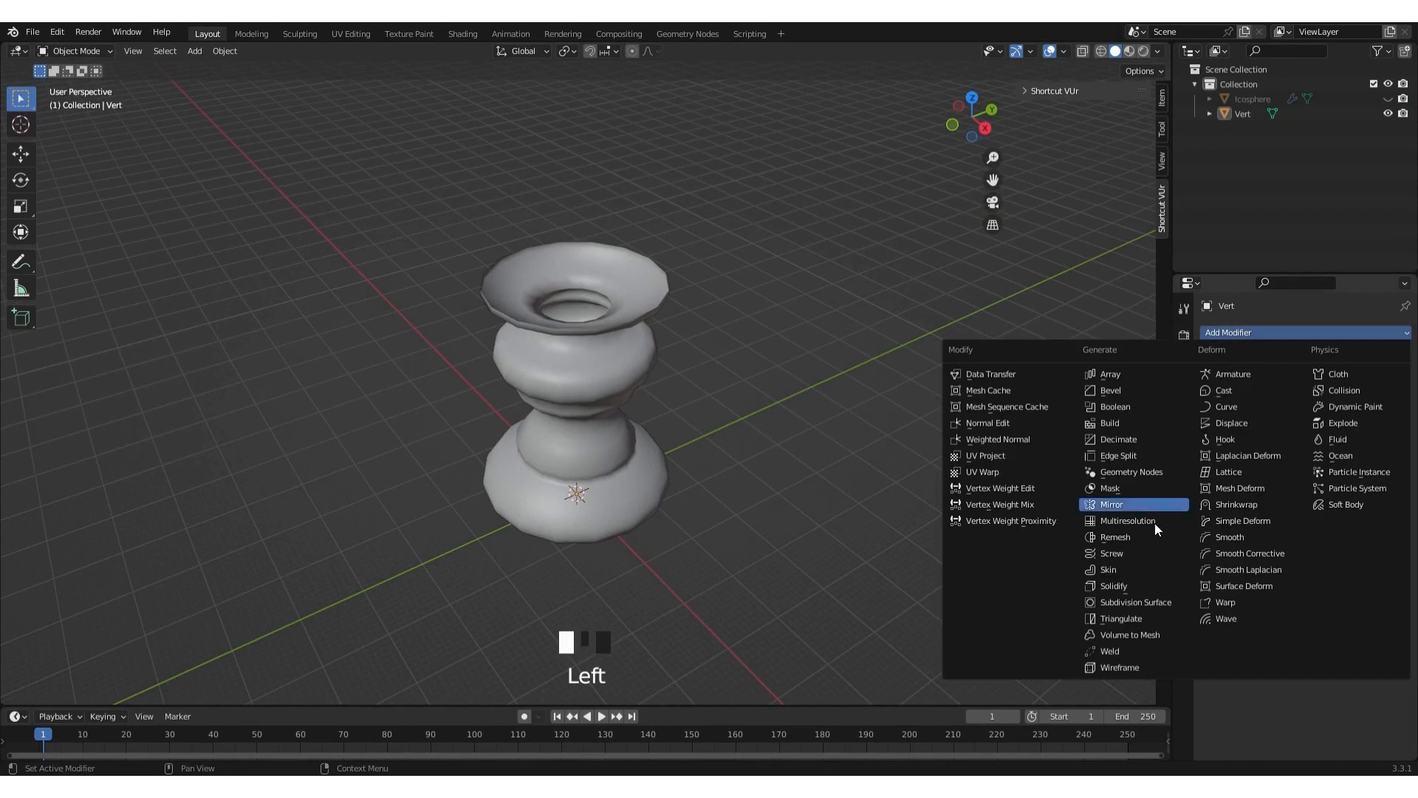
pyautogui.click(1110, 586)
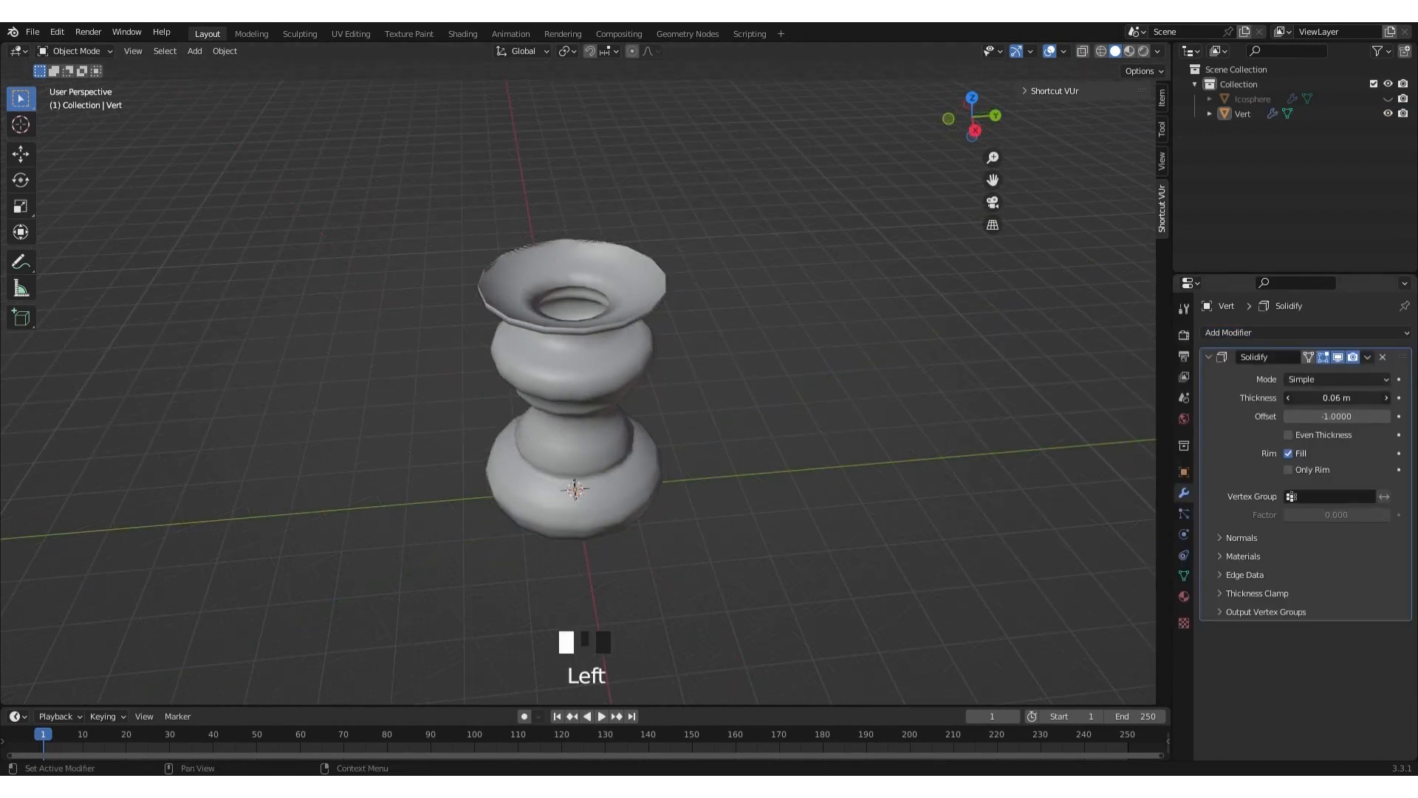
pyautogui.moveTo(1337, 398); pyautogui.dragTo(1387, 397)
pyautogui.moveTo(777, 418); pyautogui.dragTo(657, 390, button='middle')
pyautogui.scroll(3, 662, 431)
pyautogui.scroll(-3, 605, 356)
# Scale the vase's entire mesh by 3 in Edit Mode and return to Object Mode.
pyautogui.click(604, 355)
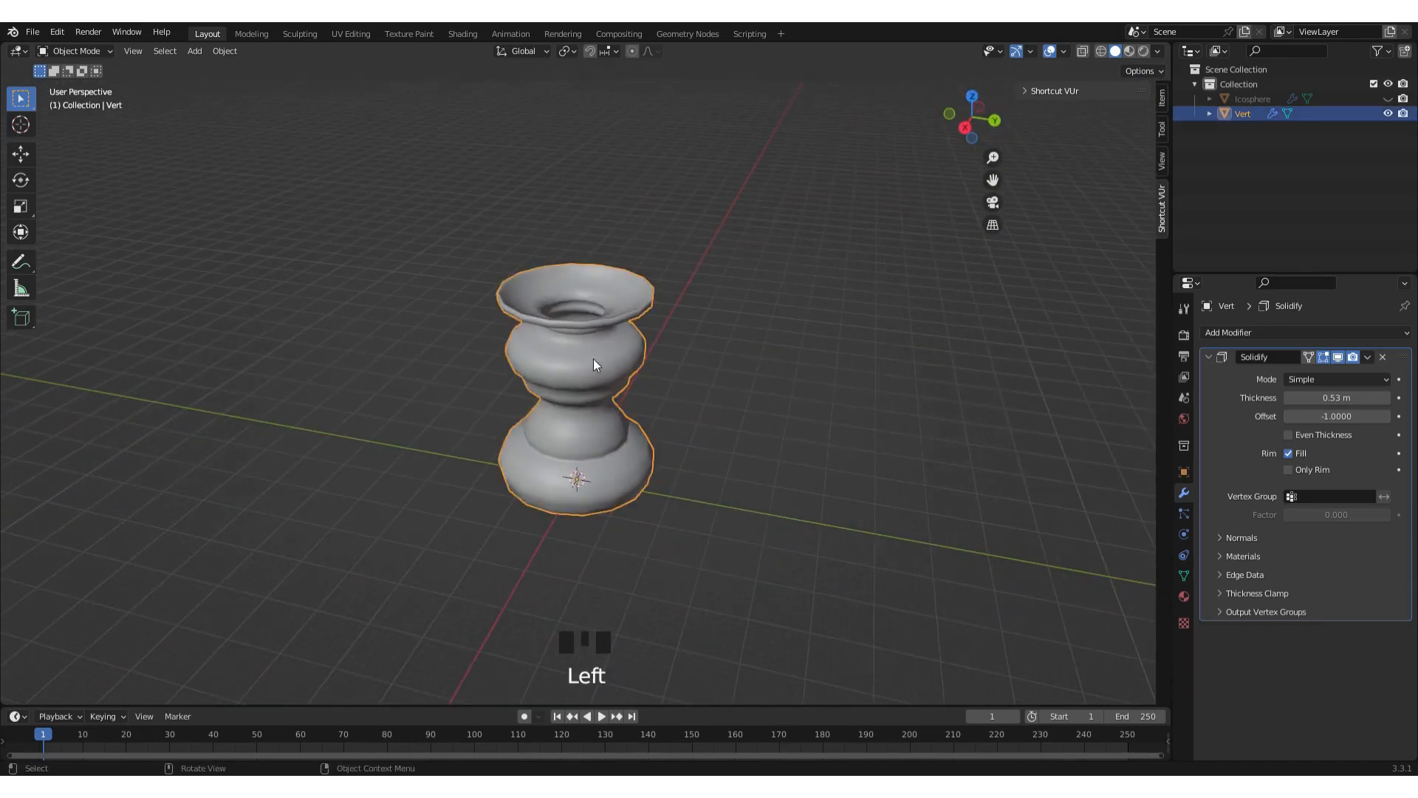
pyautogui.press('Tab')
pyautogui.scroll(-2, 603, 357)
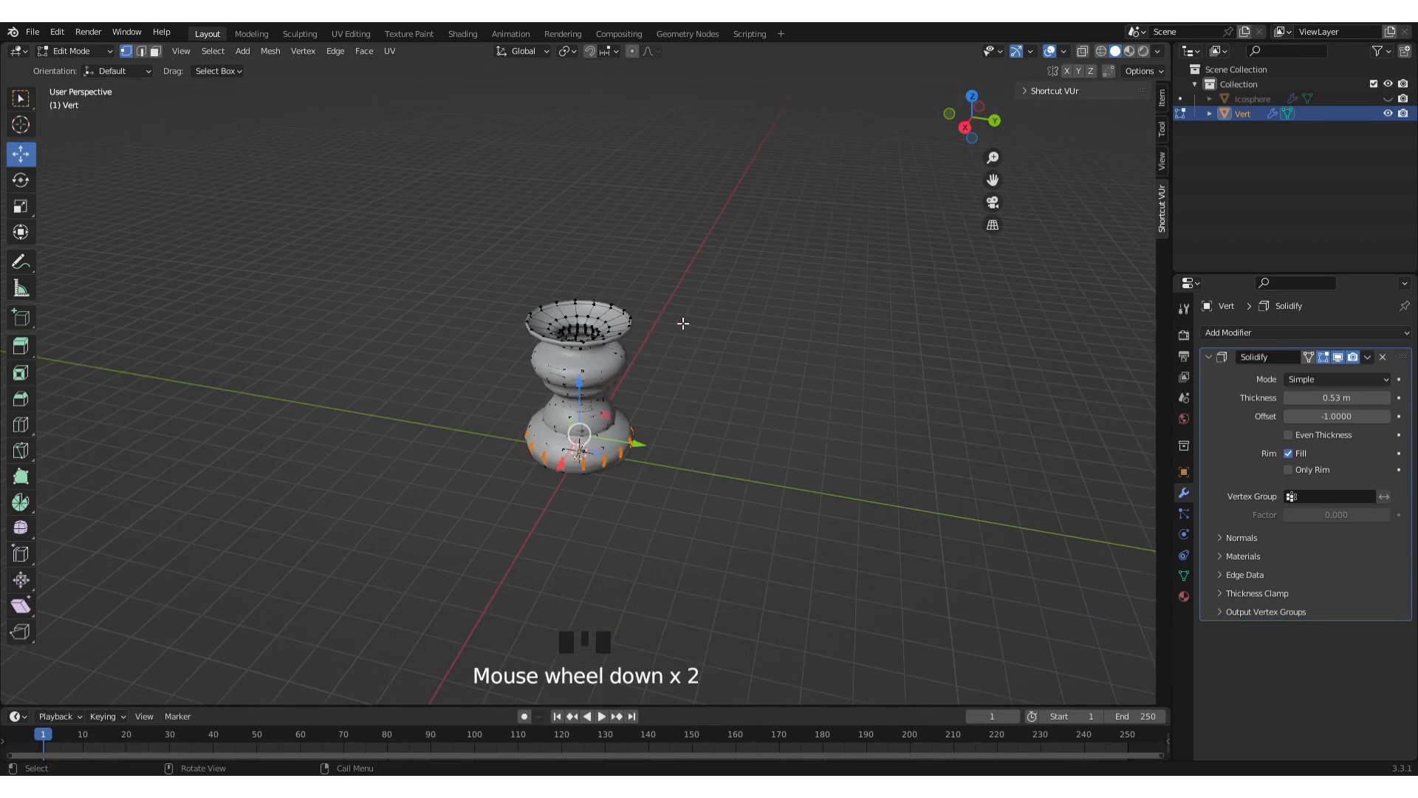
pyautogui.press('a')
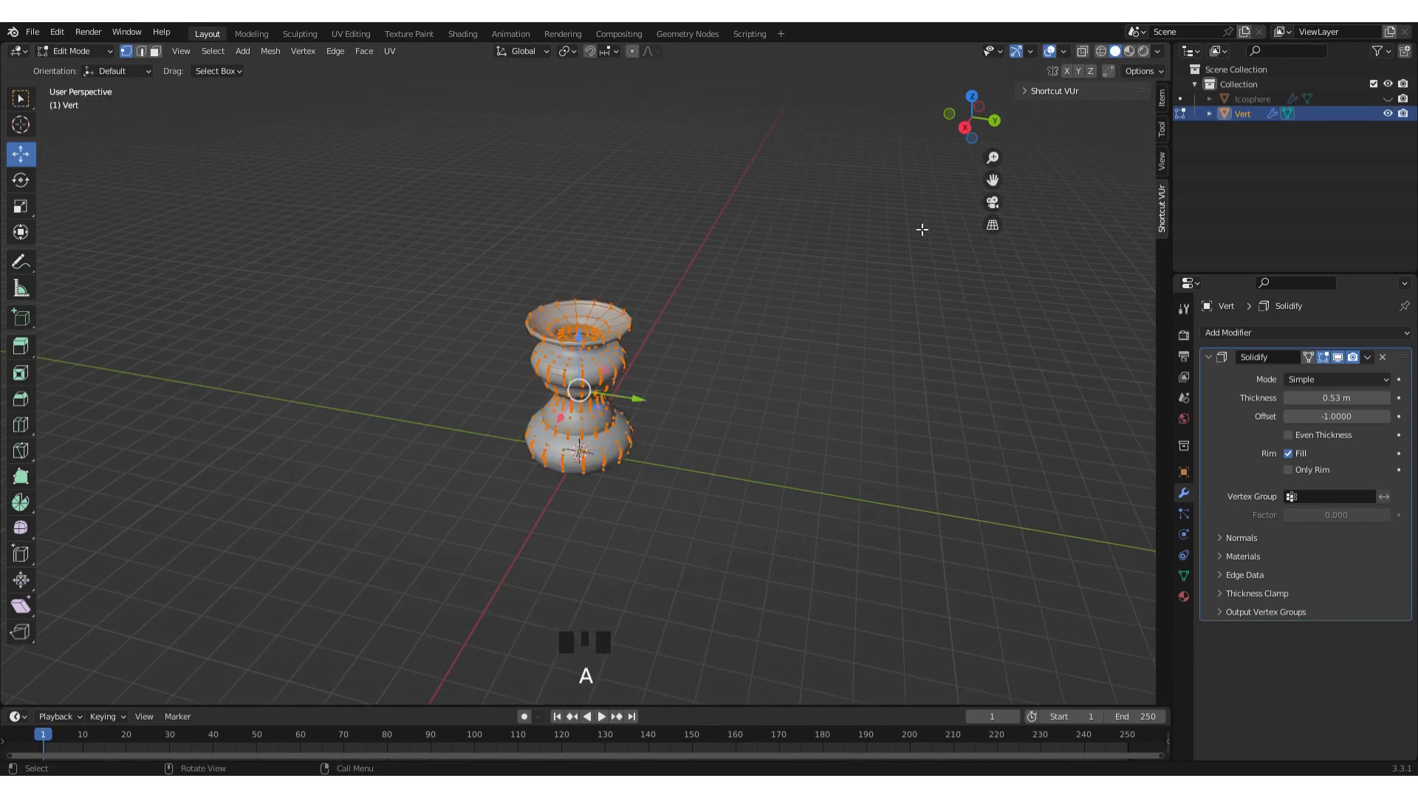
pyautogui.click(967, 125)
pyautogui.scroll(-2, 798, 238)
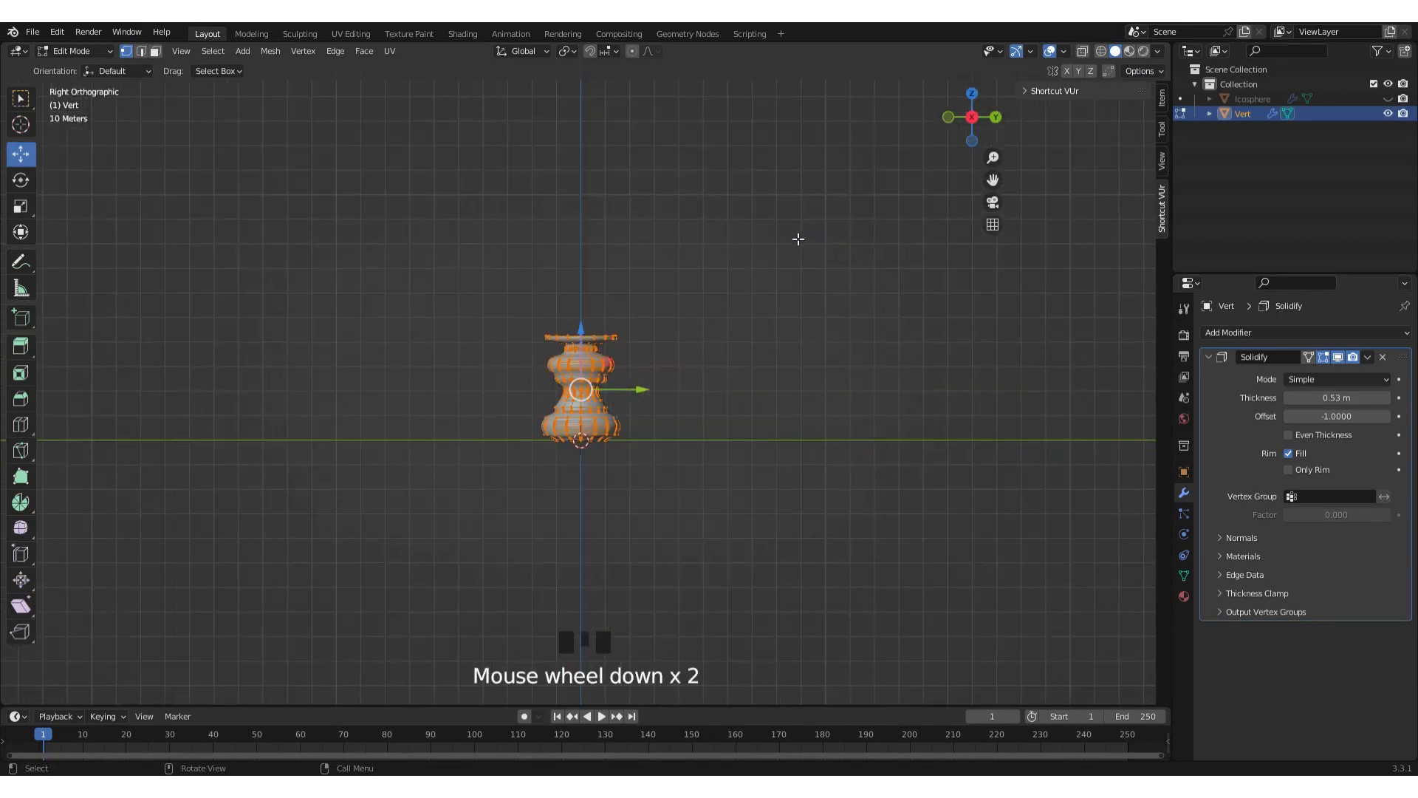
pyautogui.press('s')
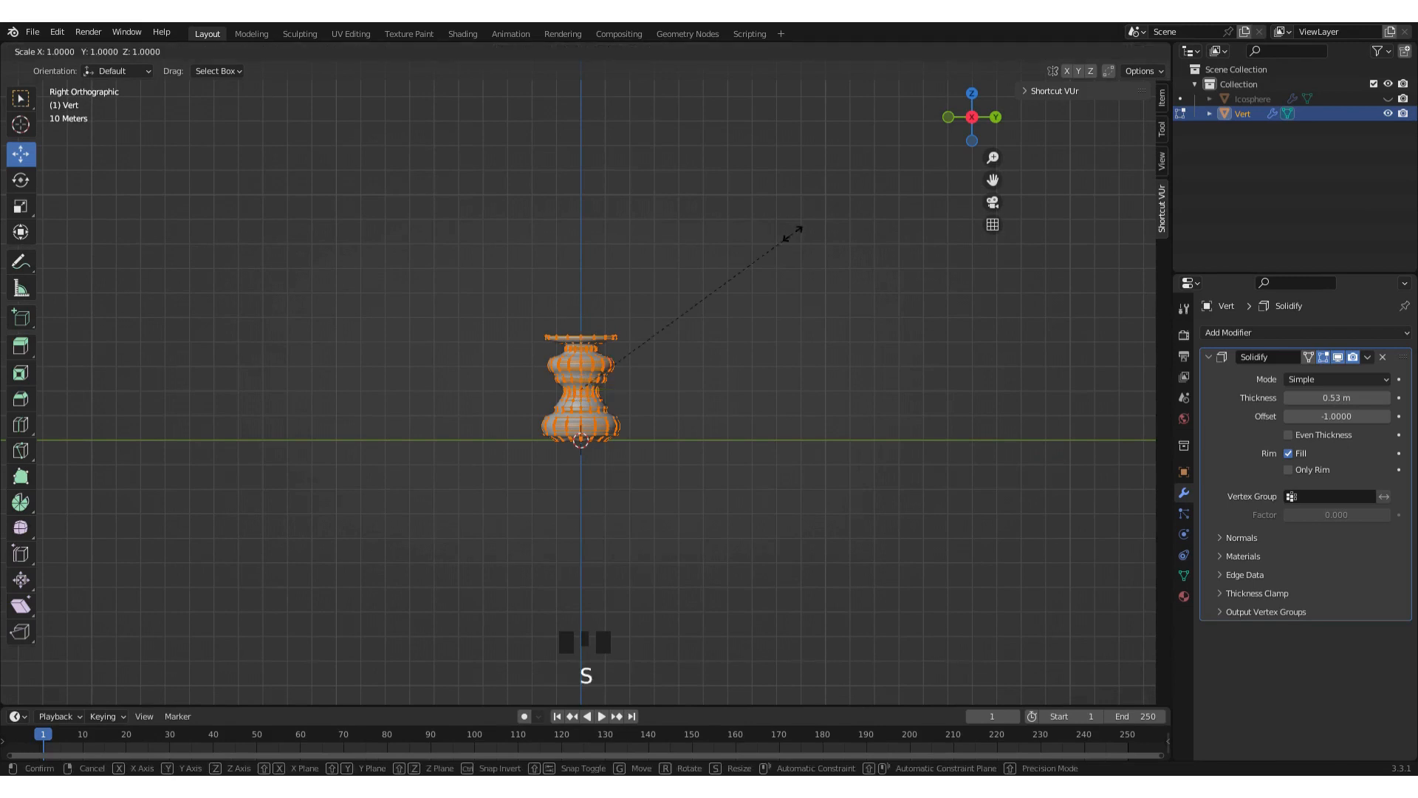
pyautogui.press('5')
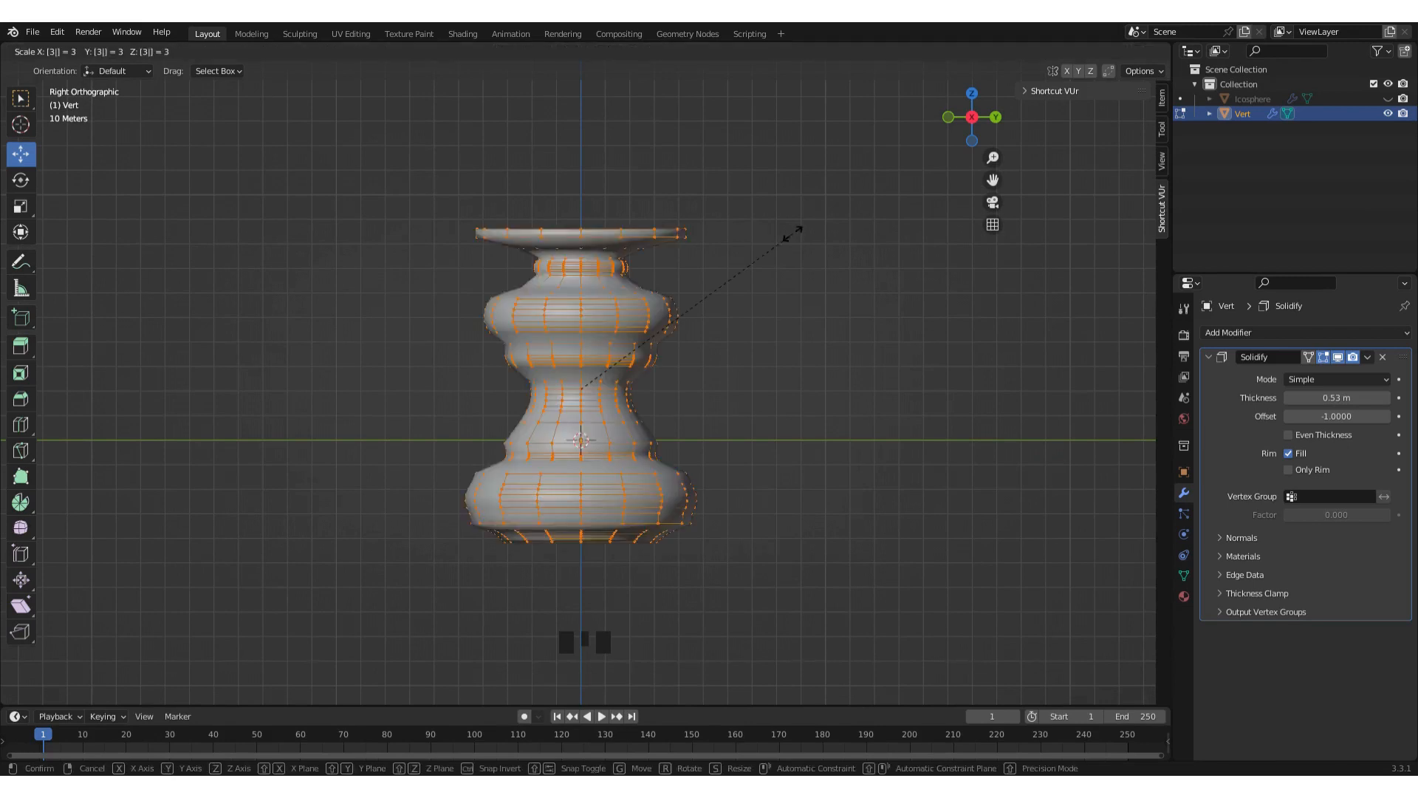
pyautogui.press('Return')
pyautogui.press('Tab')
pyautogui.scroll(1, 753, 295)
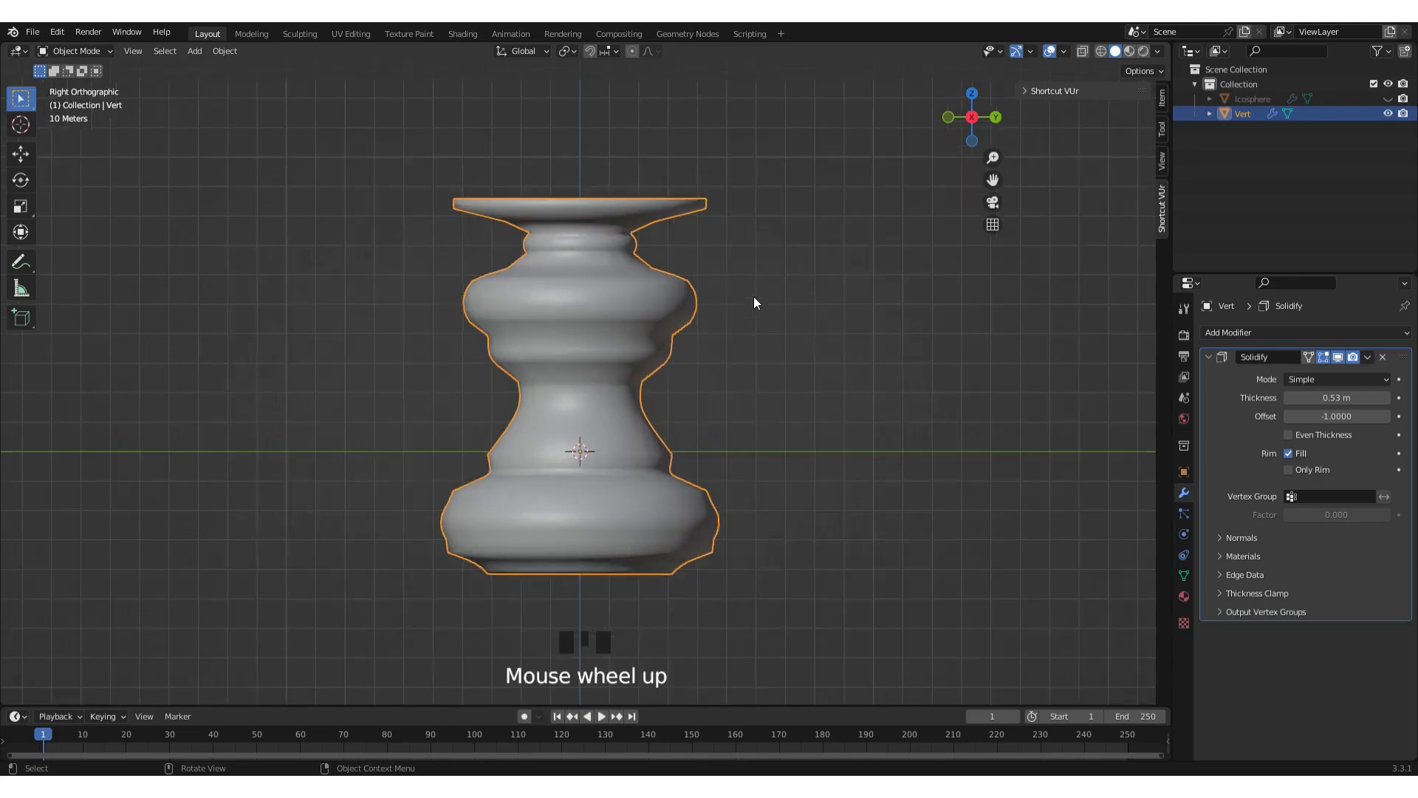
pyautogui.moveTo(753, 296); pyautogui.dragTo(800, 299, button='middle')
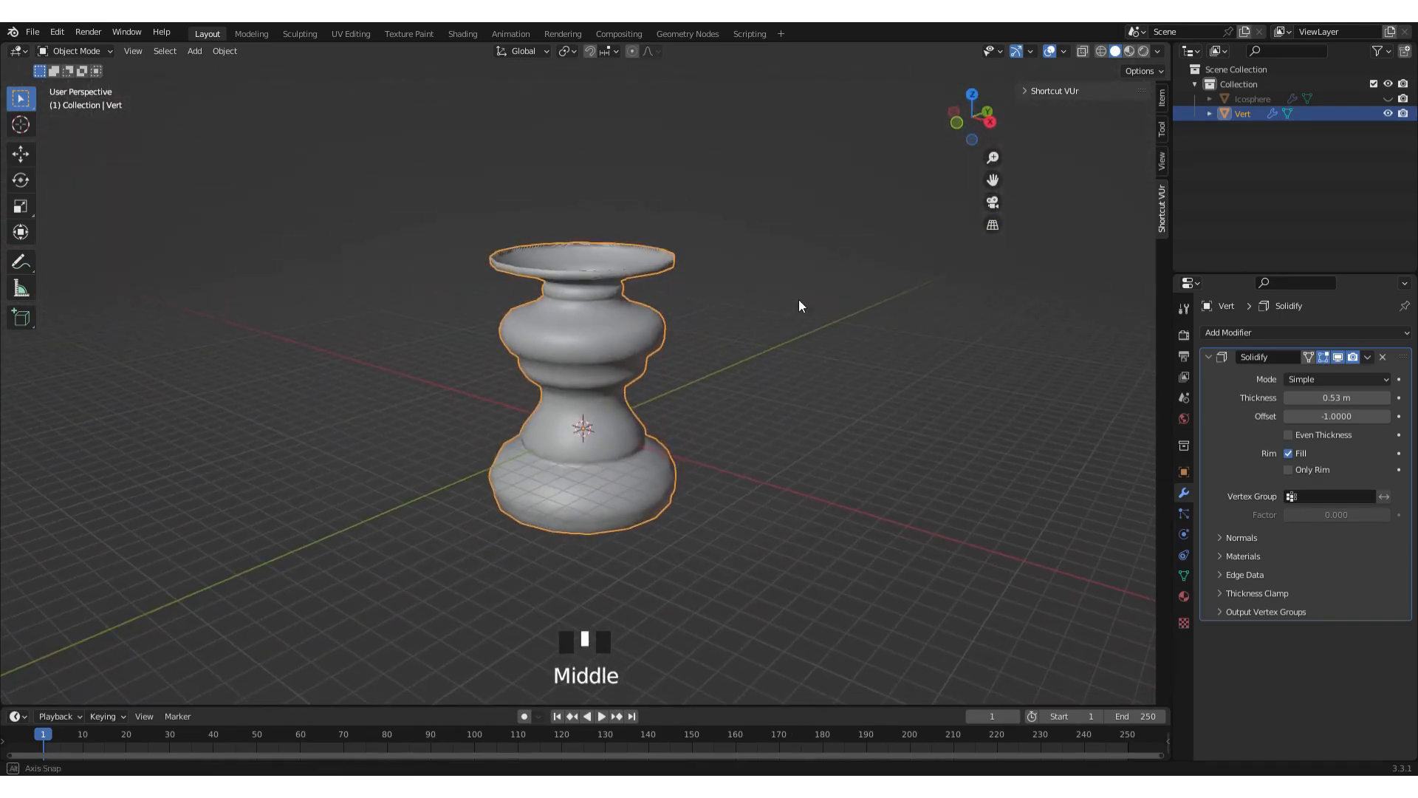
# Unhide the Icosphere bowl and move it straight up along Z to just above the vase's rim.
pyautogui.click(1390, 100)
pyautogui.moveTo(800, 345); pyautogui.dragTo(762, 495, button='middle')
pyautogui.click(591, 377)
pyautogui.click(22, 155)
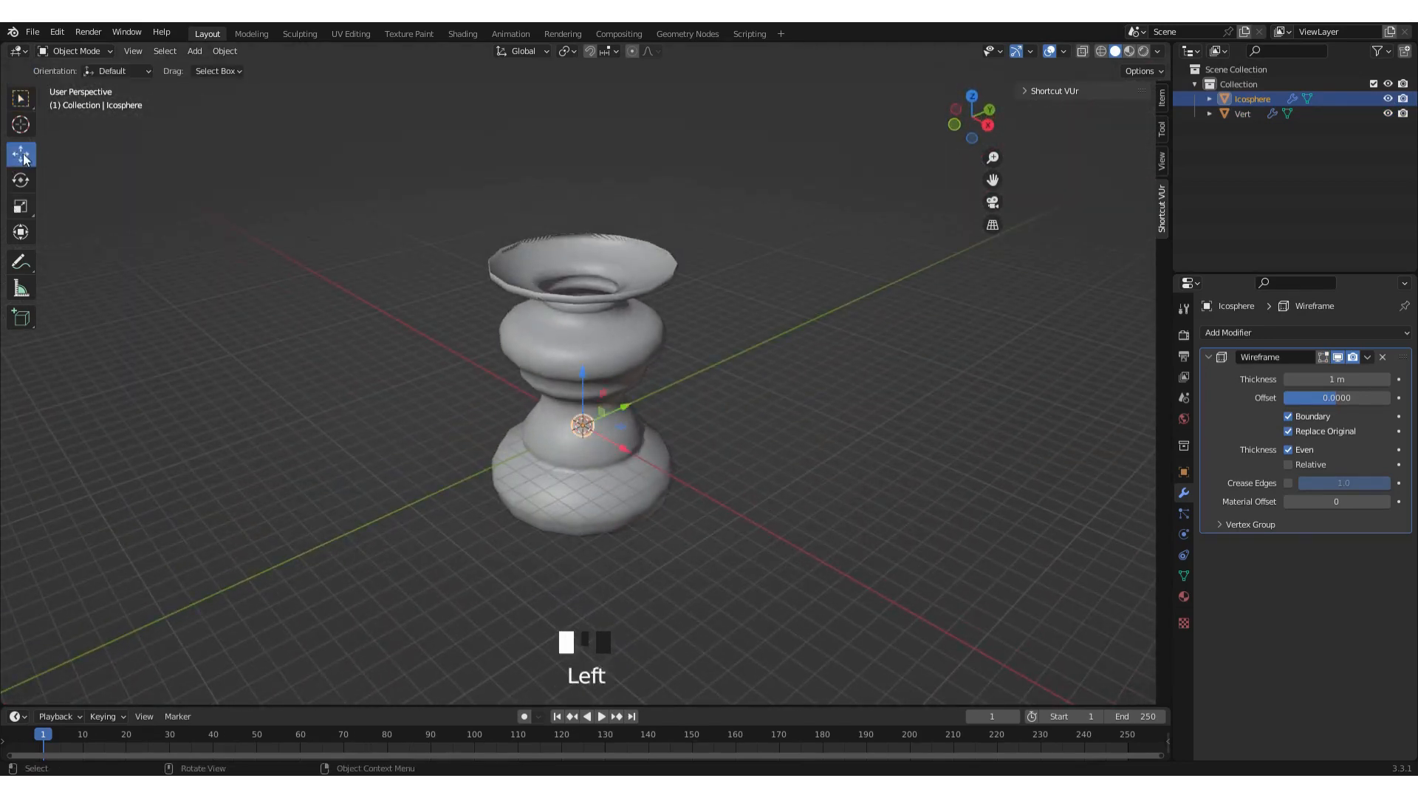
pyautogui.moveTo(580, 374); pyautogui.dragTo(582, 183)
pyautogui.click(988, 124)
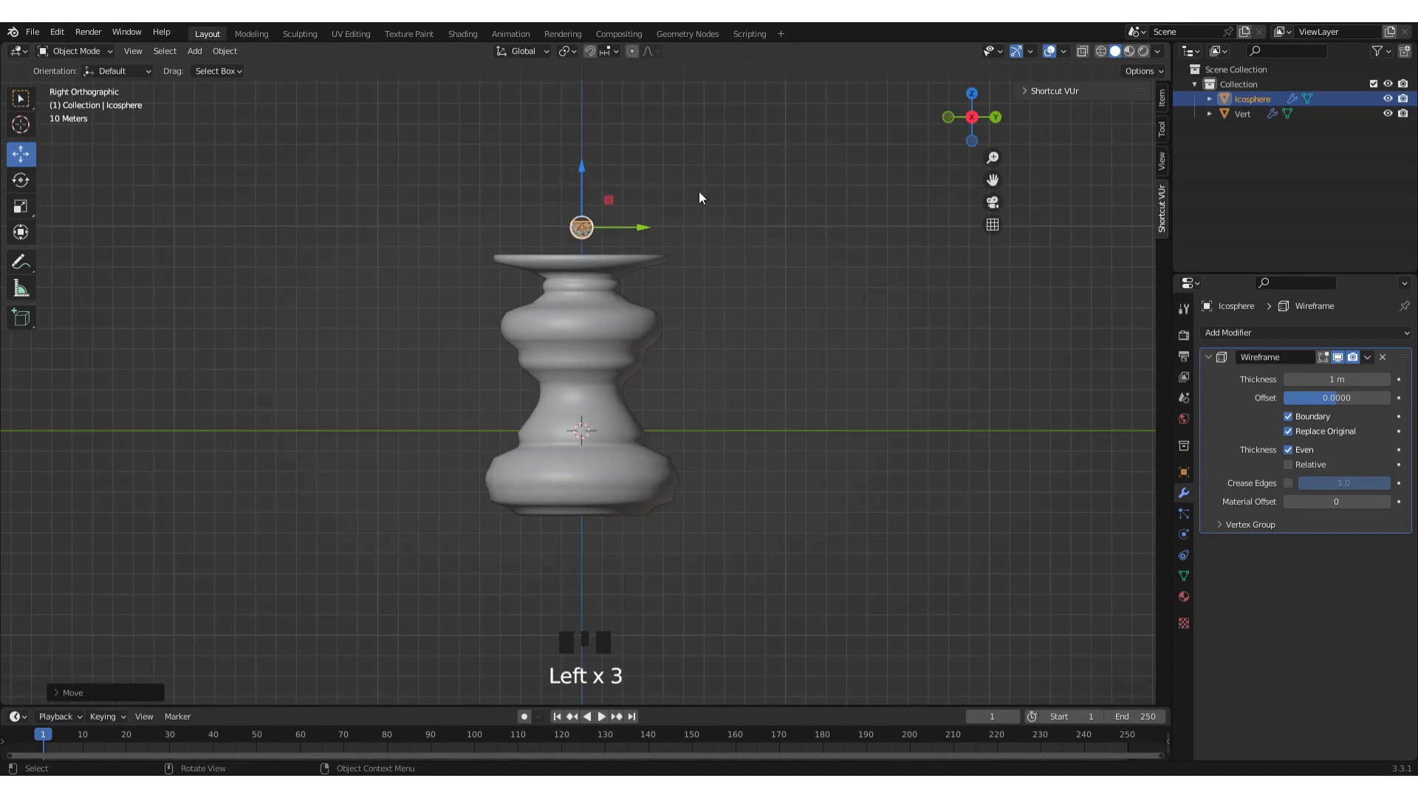
# Scale the bowl's entire mesh by 5 in Edit Mode.
pyautogui.press('s')
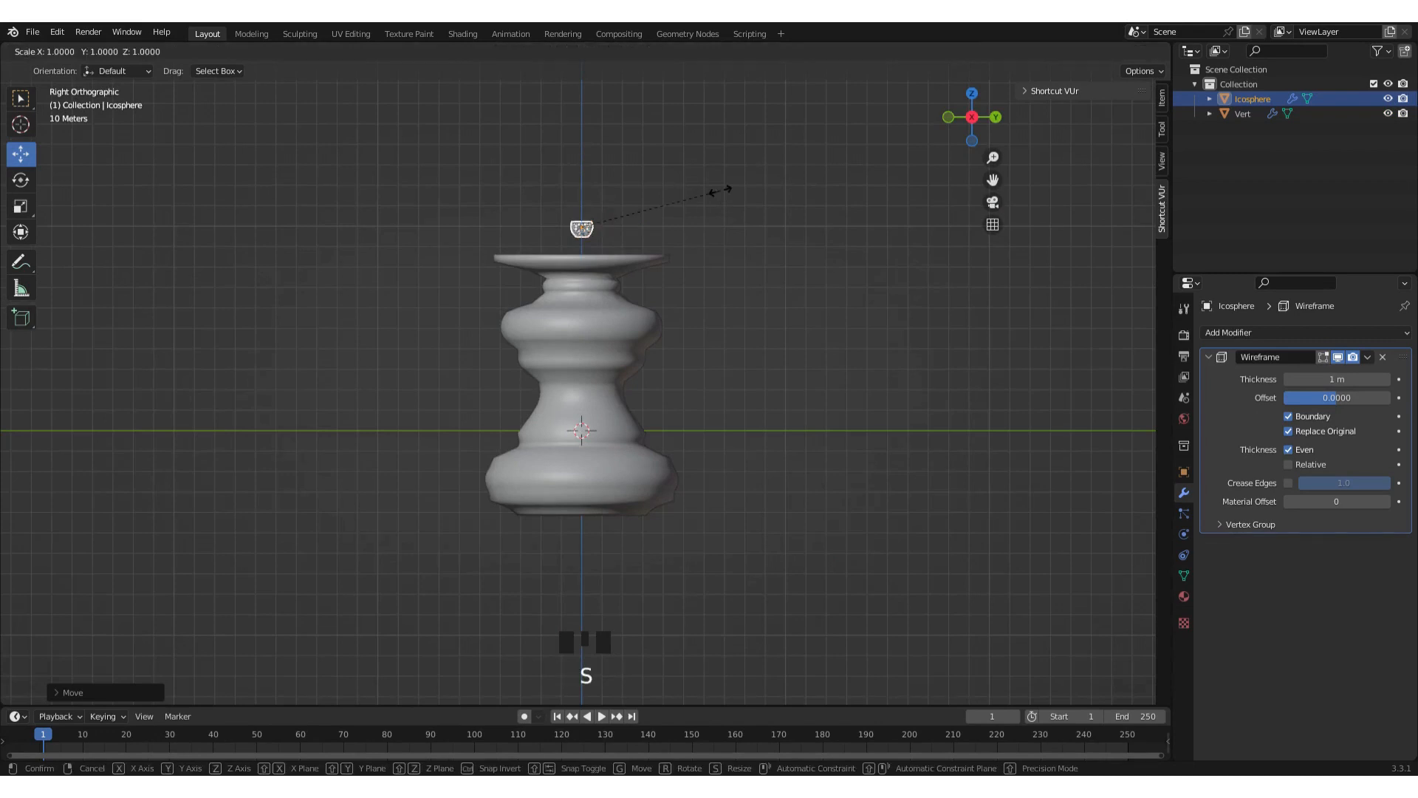
pyautogui.rightClick(720, 191)
pyautogui.press('Tab')
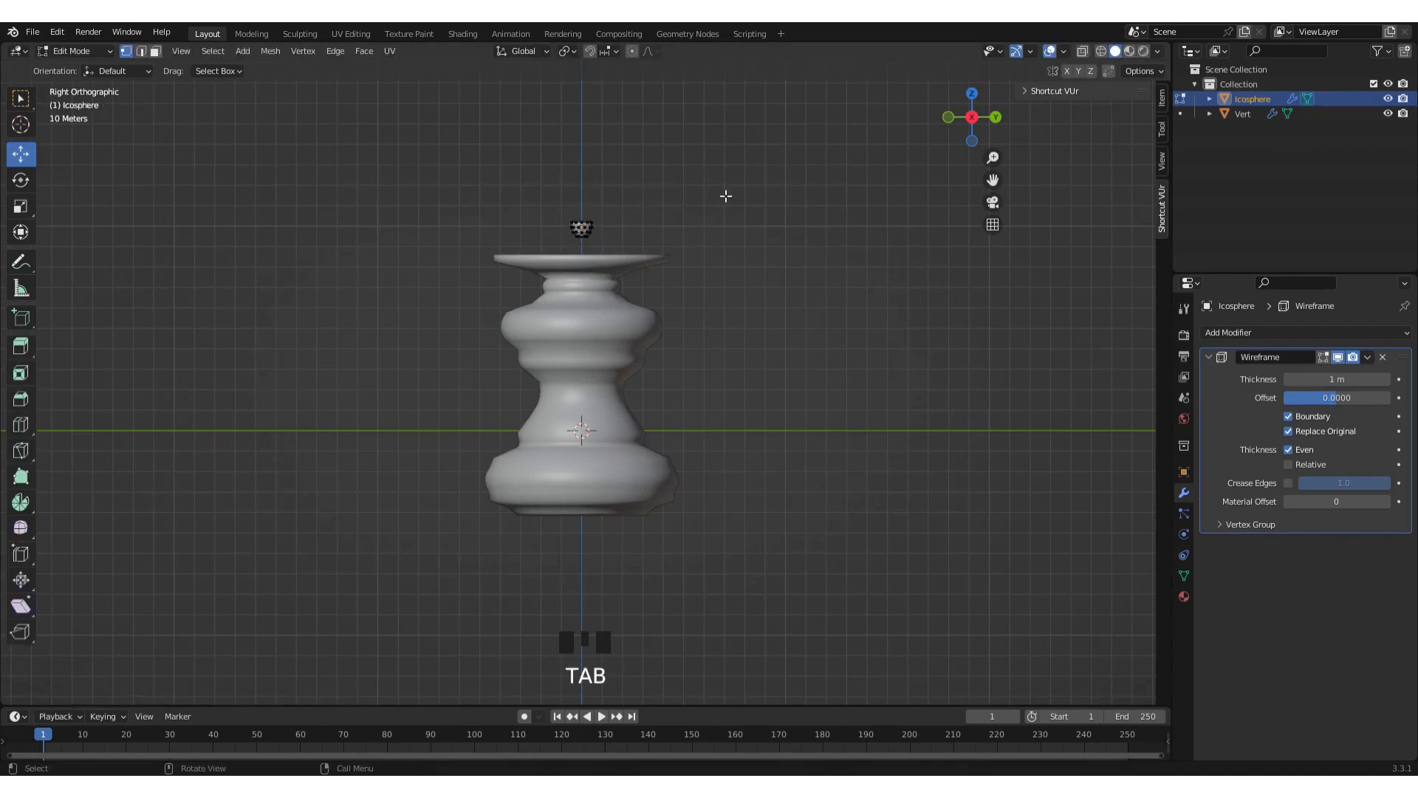
pyautogui.press('a')
pyautogui.press('s')
pyautogui.press('5')
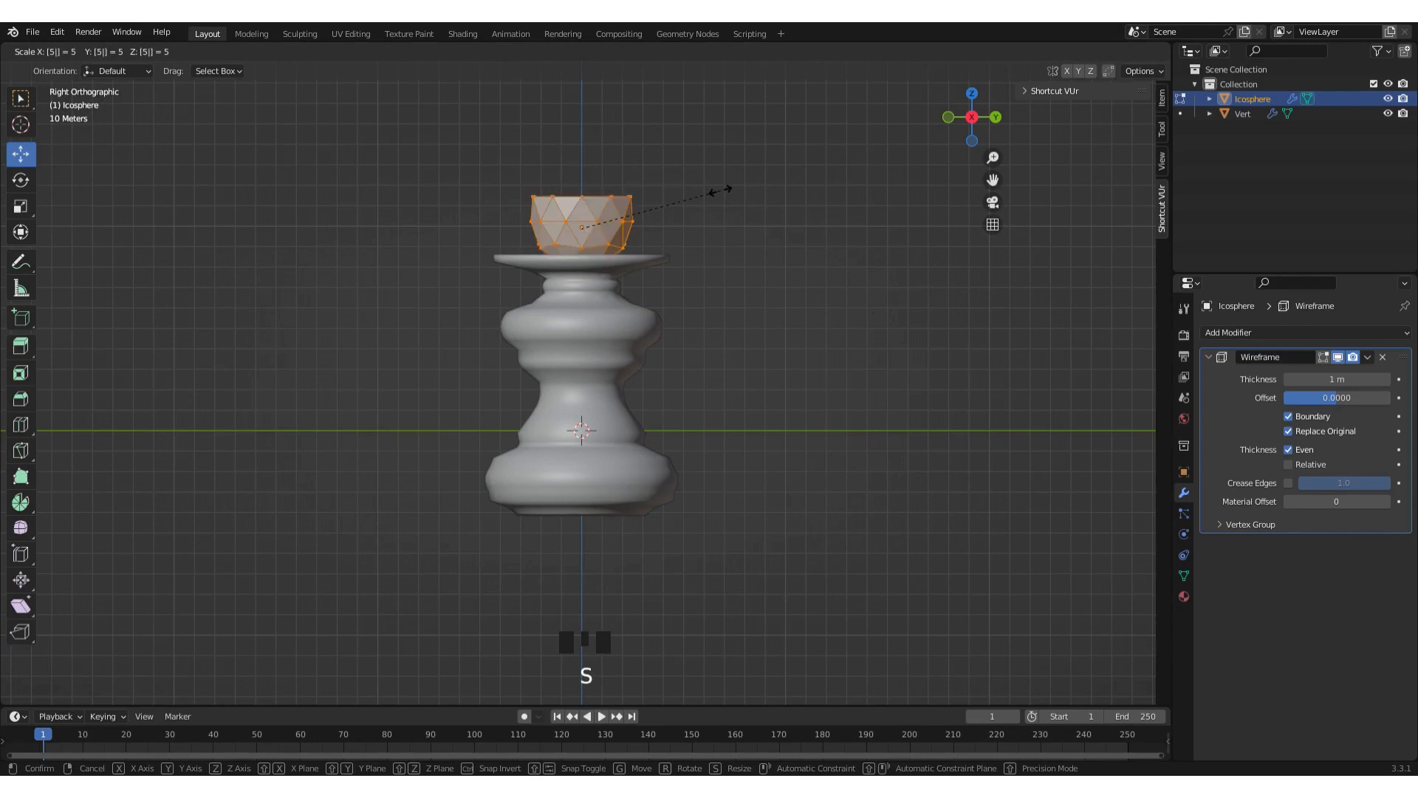
pyautogui.click(797, 182)
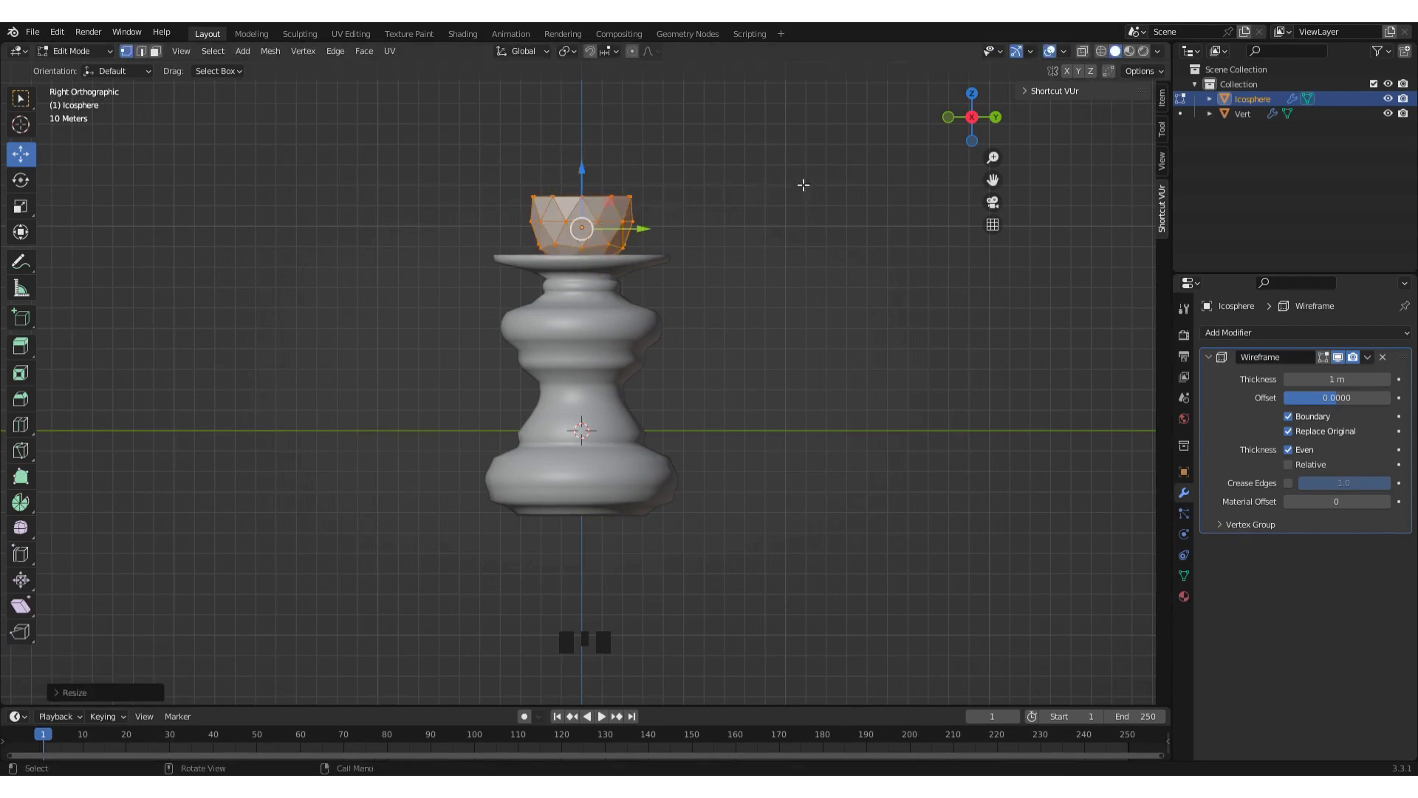
pyautogui.press('s')
pyautogui.press('5')
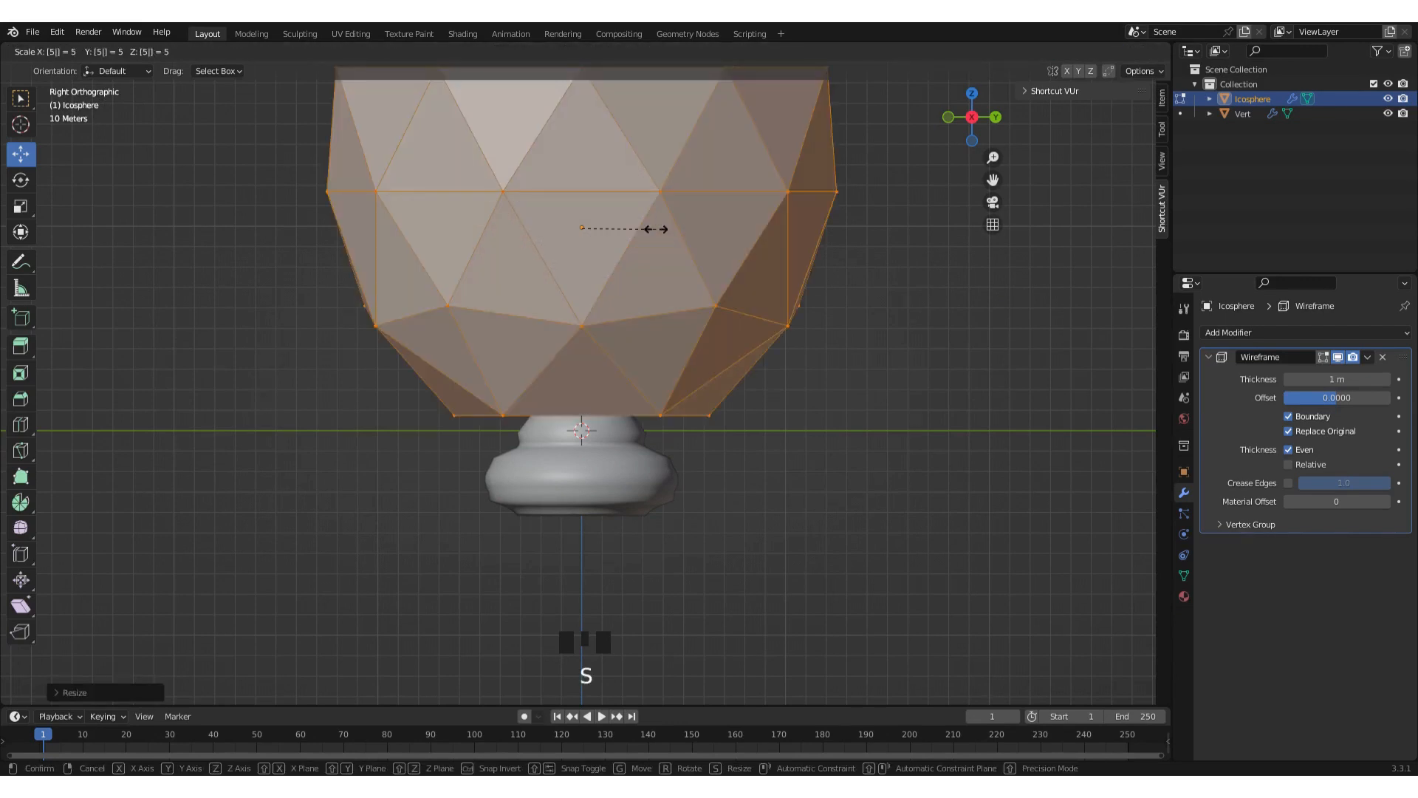
pyautogui.press('Escape')
# Scale the bowl mesh by 2 and raise it along Z over the vase's rim.
pyautogui.press('s')
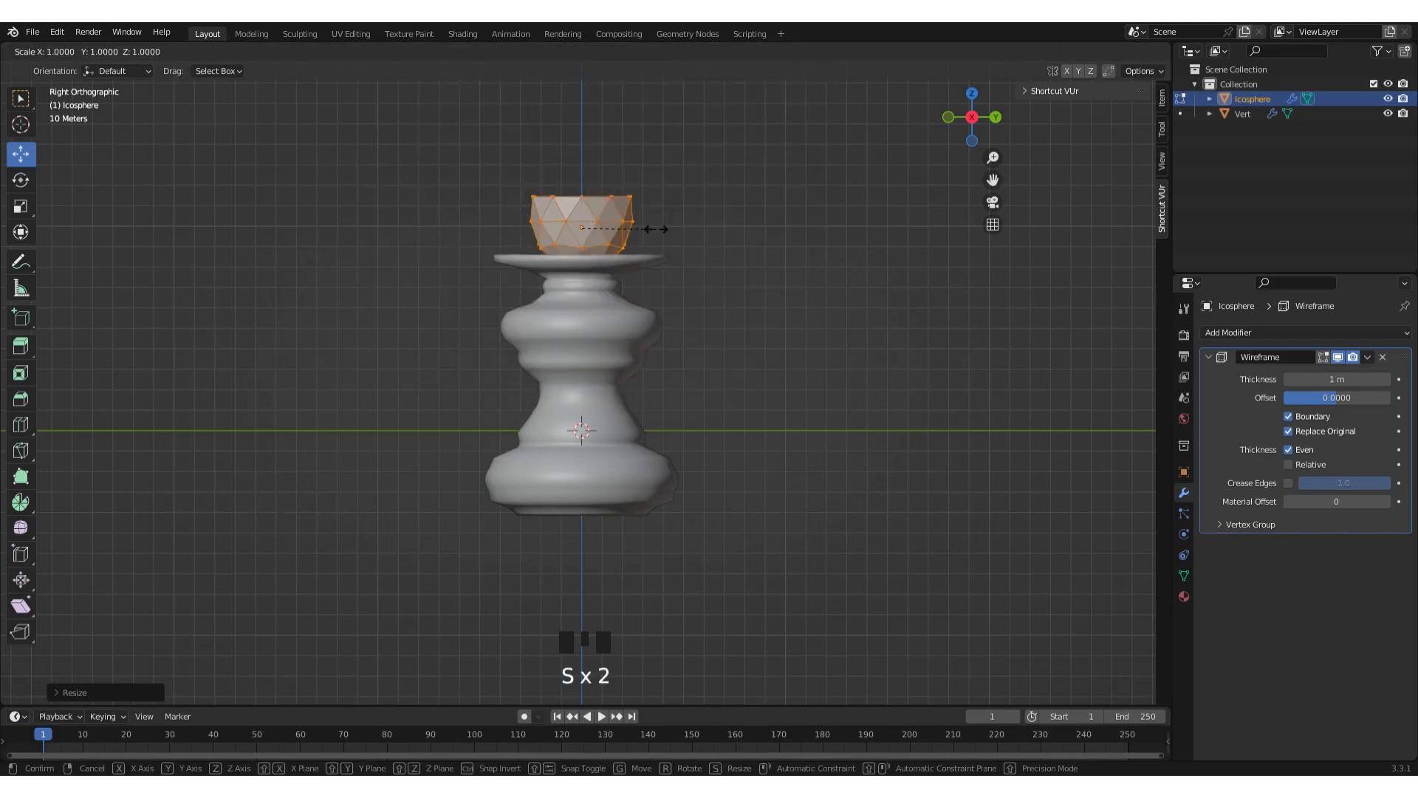
pyautogui.press('2')
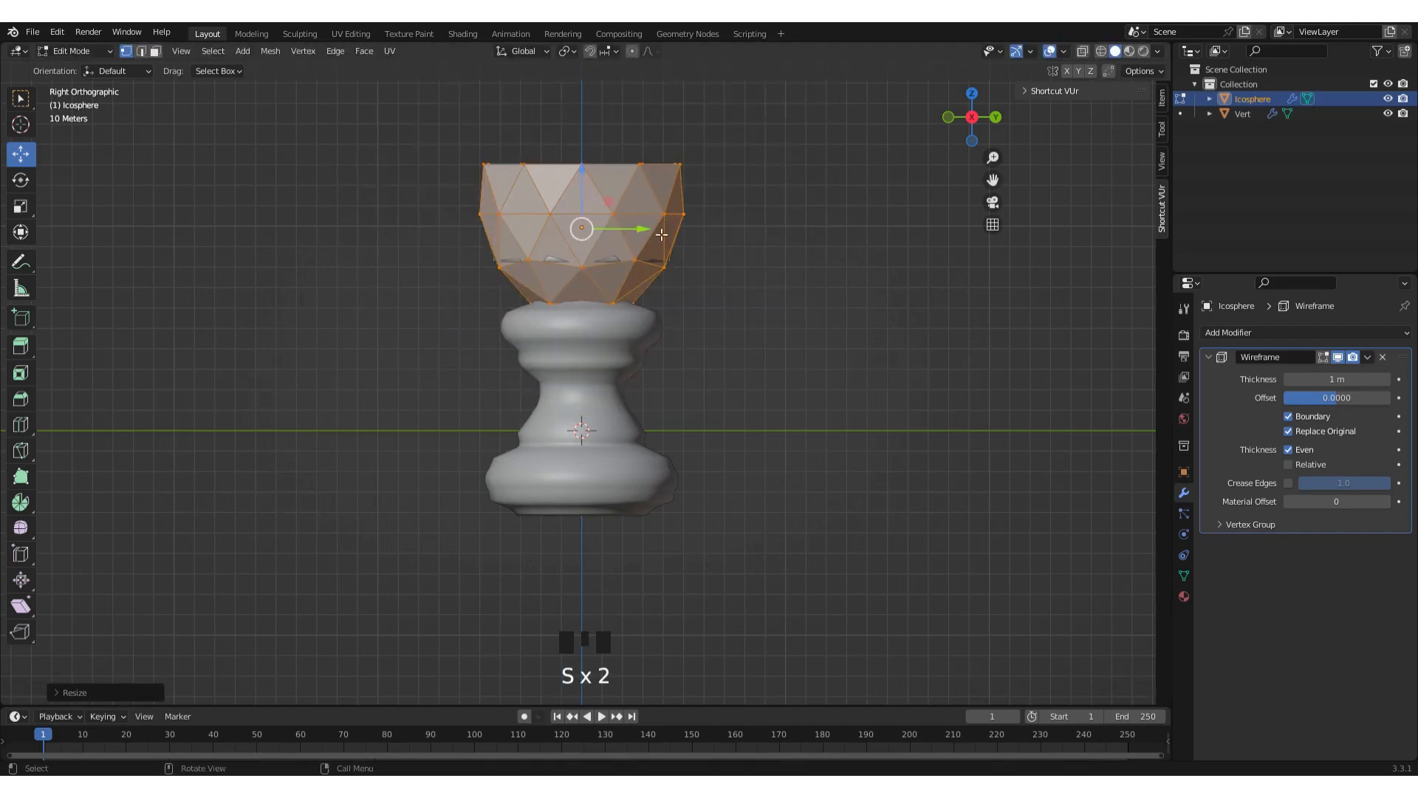
pyautogui.press('Return')
pyautogui.moveTo(586, 181); pyautogui.dragTo(602, 133)
# Enlarge the bowl mesh to about one and a half times the vase rim's width and raise its base onto the rim.
pyautogui.press('s')
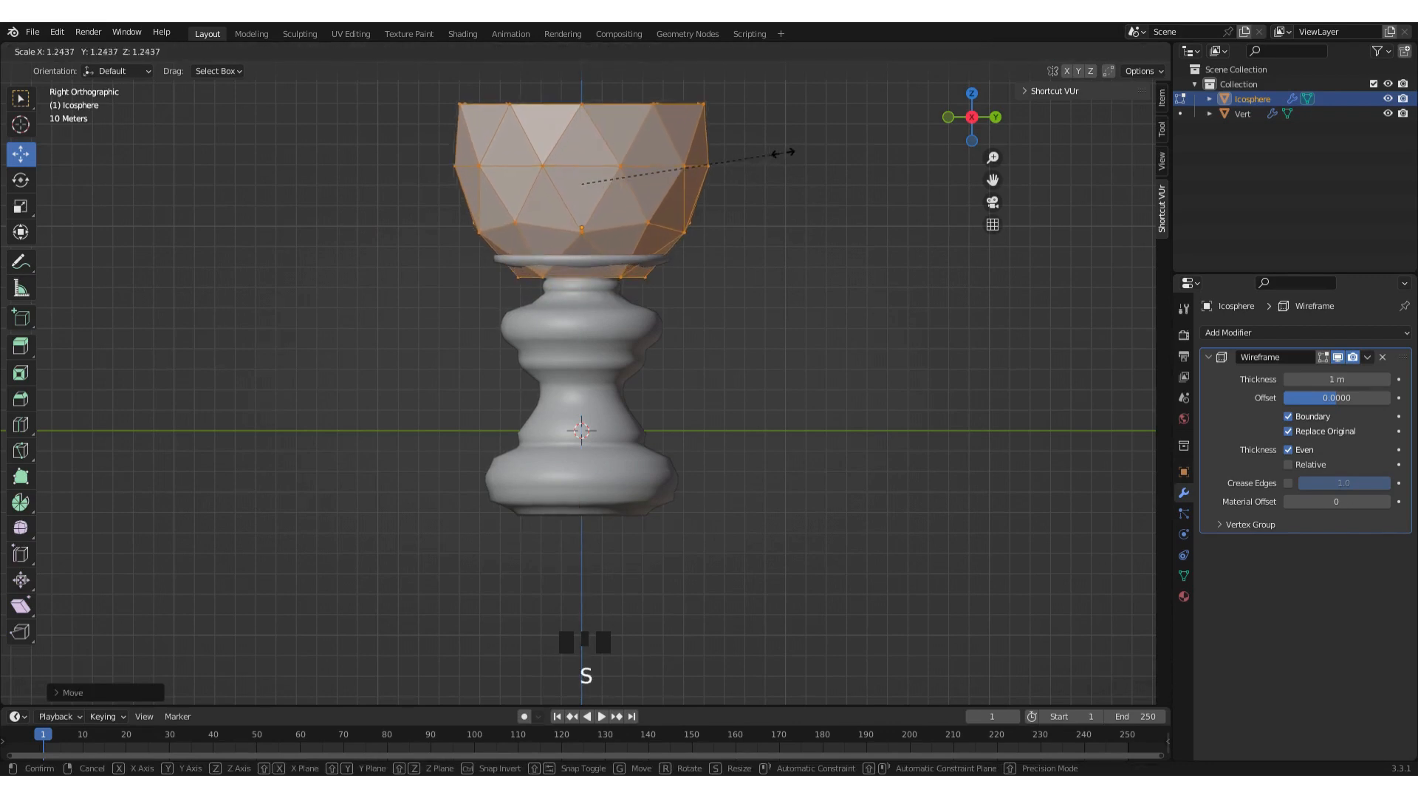
pyautogui.click(798, 156)
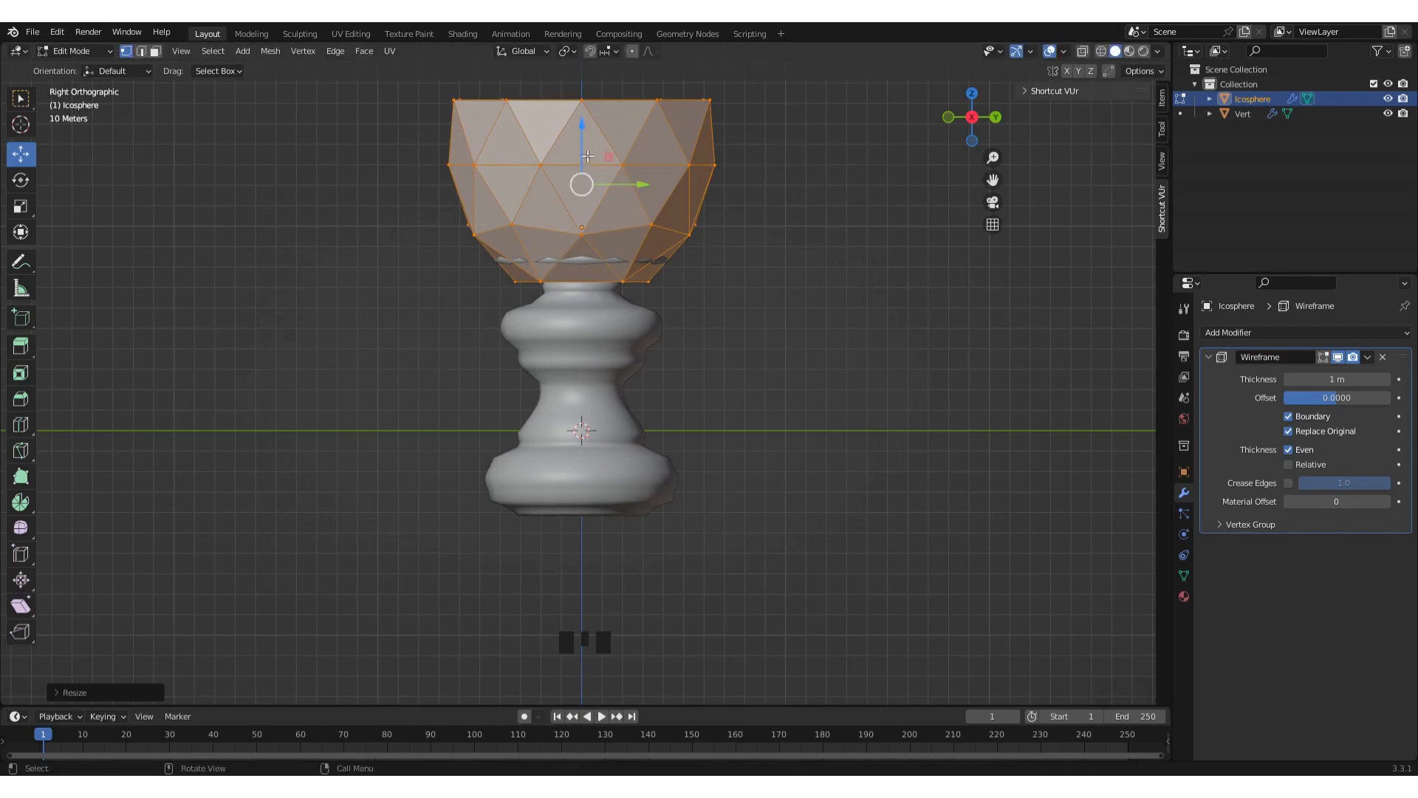
pyautogui.moveTo(588, 132); pyautogui.dragTo(593, 100)
pyautogui.scroll(1, 596, 129)
pyautogui.scroll(-3, 597, 129)
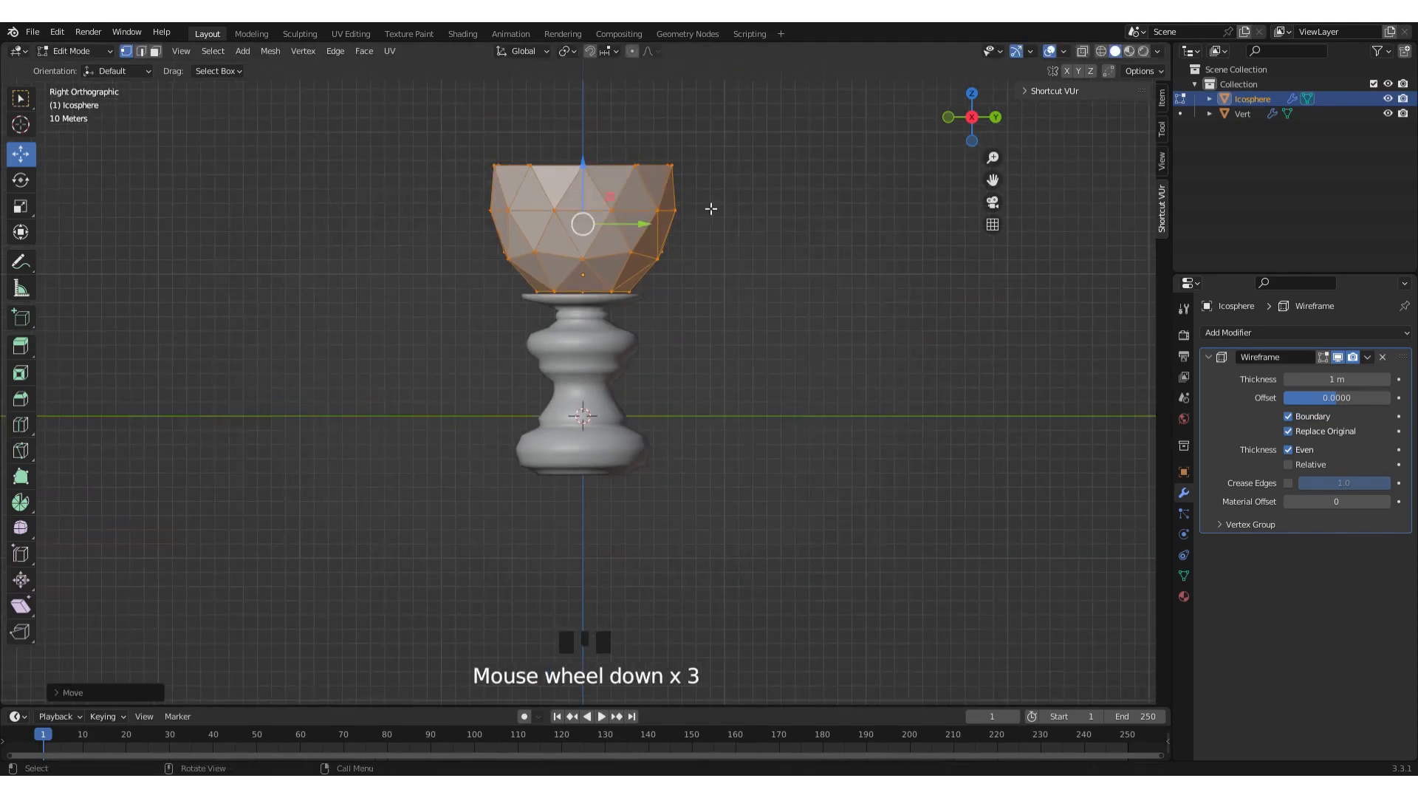
# Enlarge the bowl mesh to about twice the vase rim's width, raise it back onto the rim, and return to Object Mode with it deselected.
pyautogui.press('s')
pyautogui.click(741, 192)
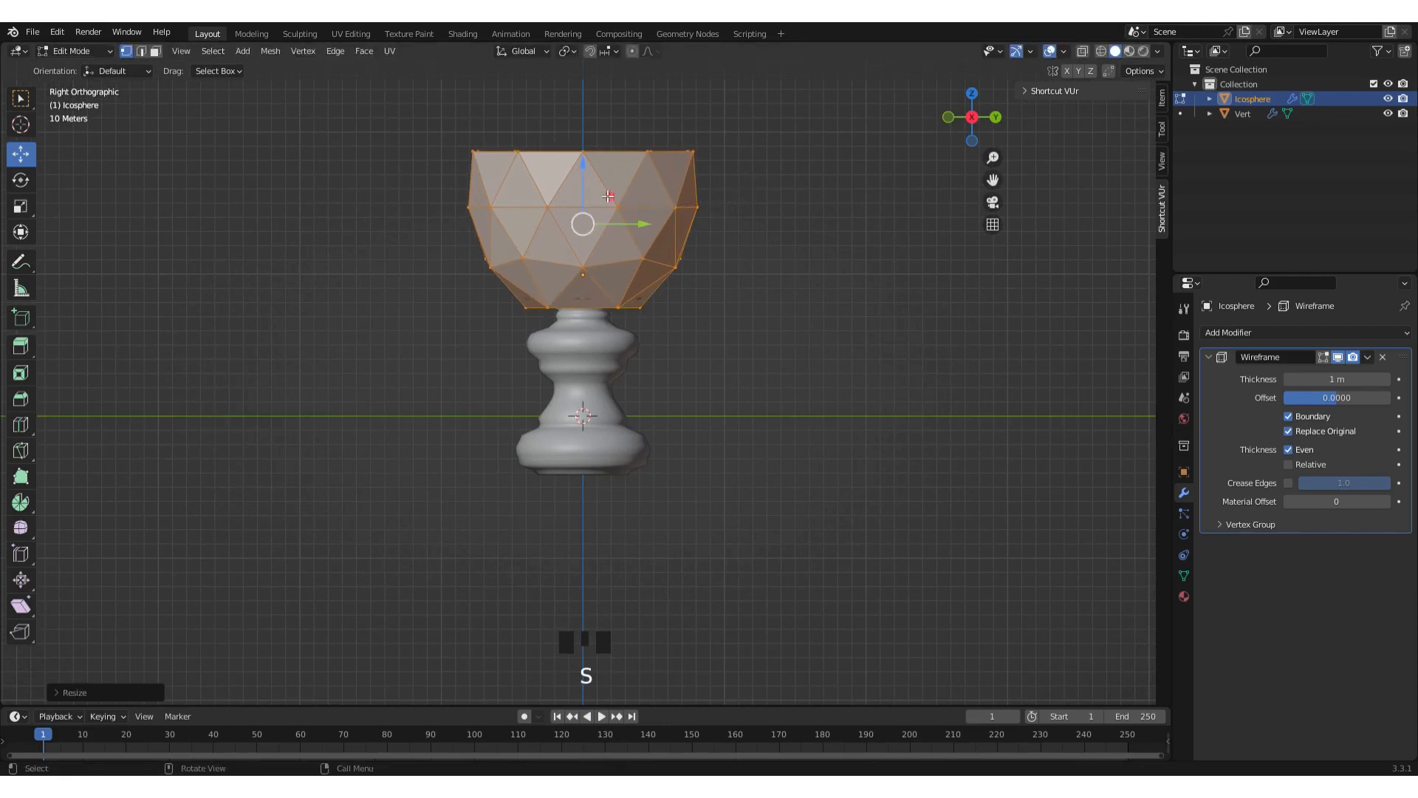
pyautogui.moveTo(588, 169); pyautogui.dragTo(584, 154)
pyautogui.moveTo(583, 153); pyautogui.dragTo(586, 158)
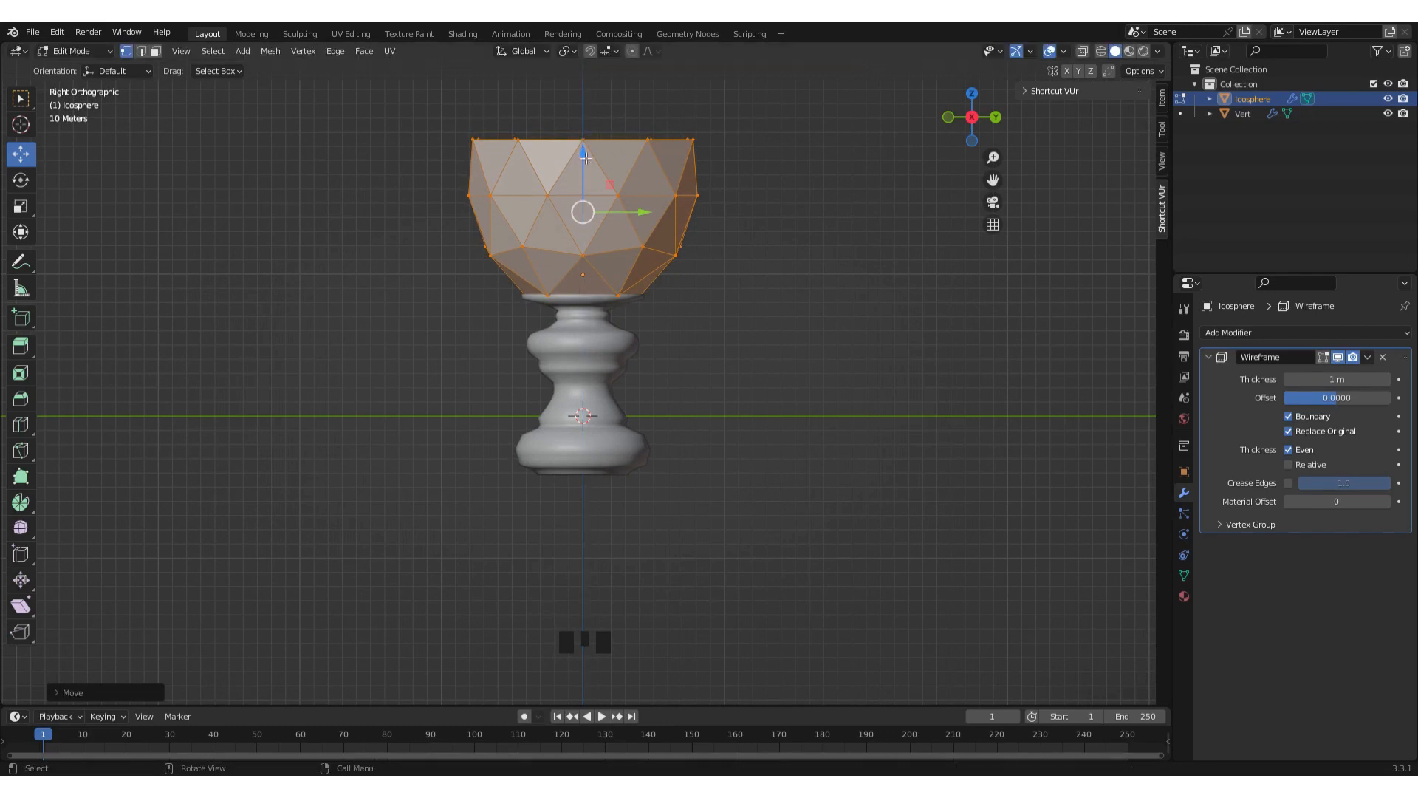
pyautogui.moveTo(695, 321); pyautogui.dragTo(576, 332, button='middle')
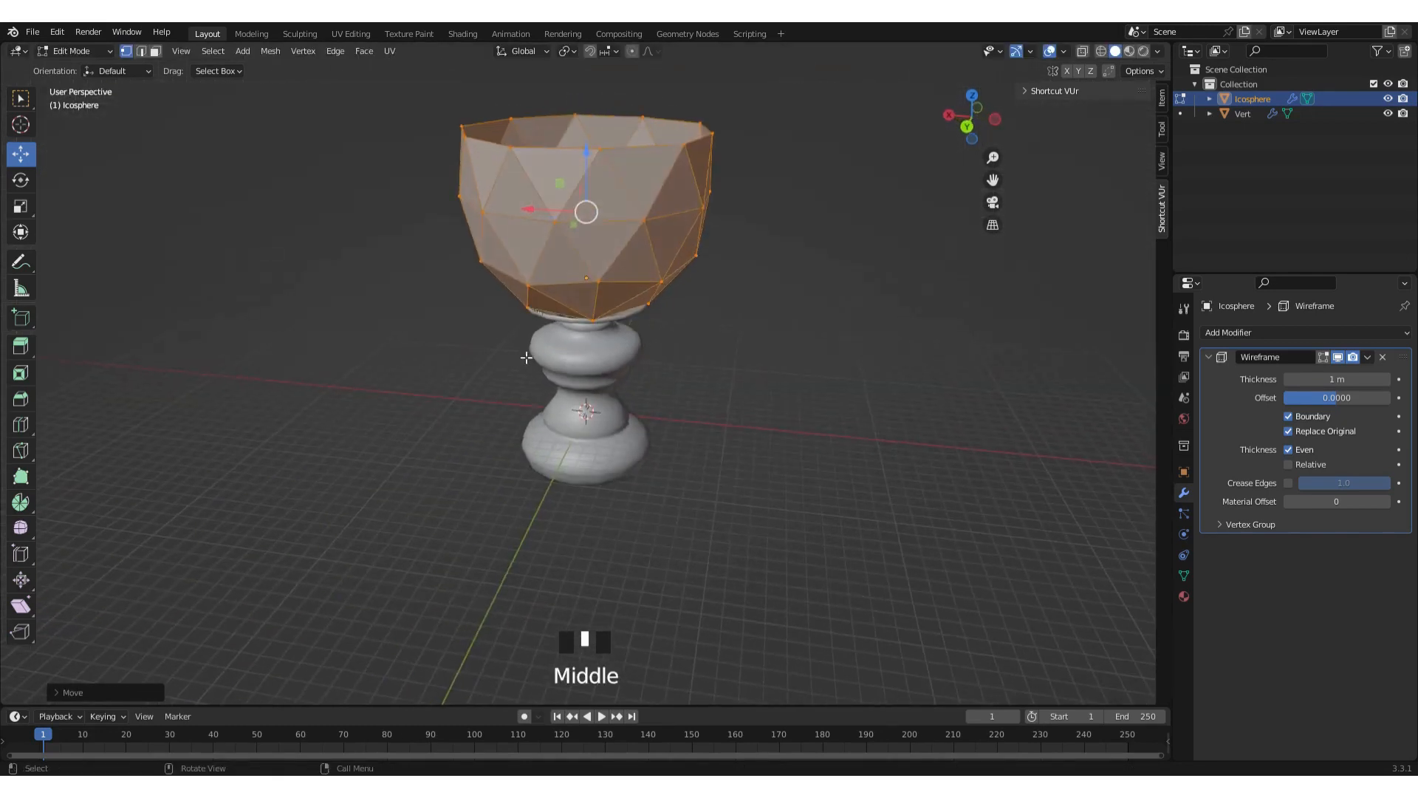
pyautogui.press('Tab')
pyautogui.moveTo(714, 296); pyautogui.dragTo(804, 260, button='middle')
pyautogui.scroll(-2, 818, 219)
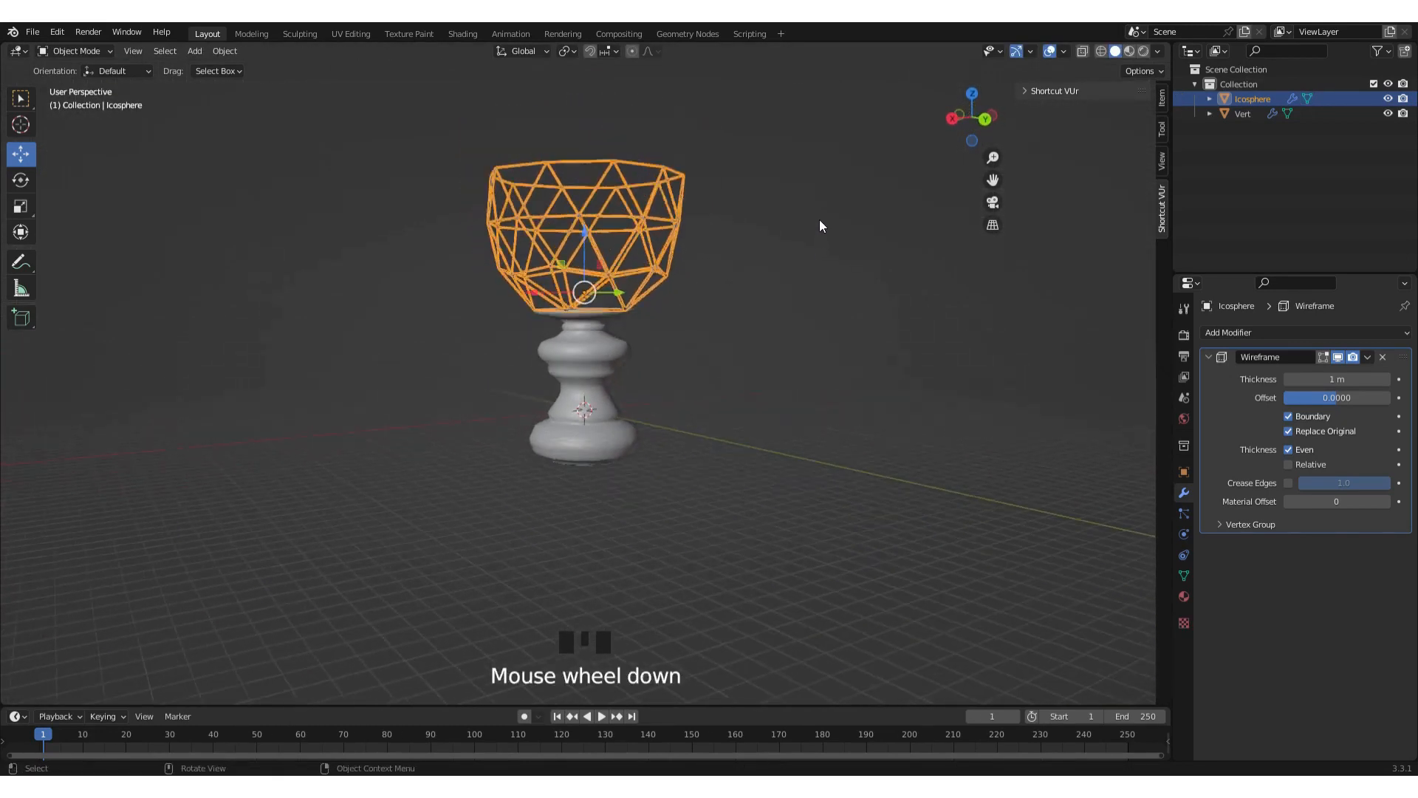
pyautogui.click(768, 225)
pyautogui.scroll(3, 668, 325)
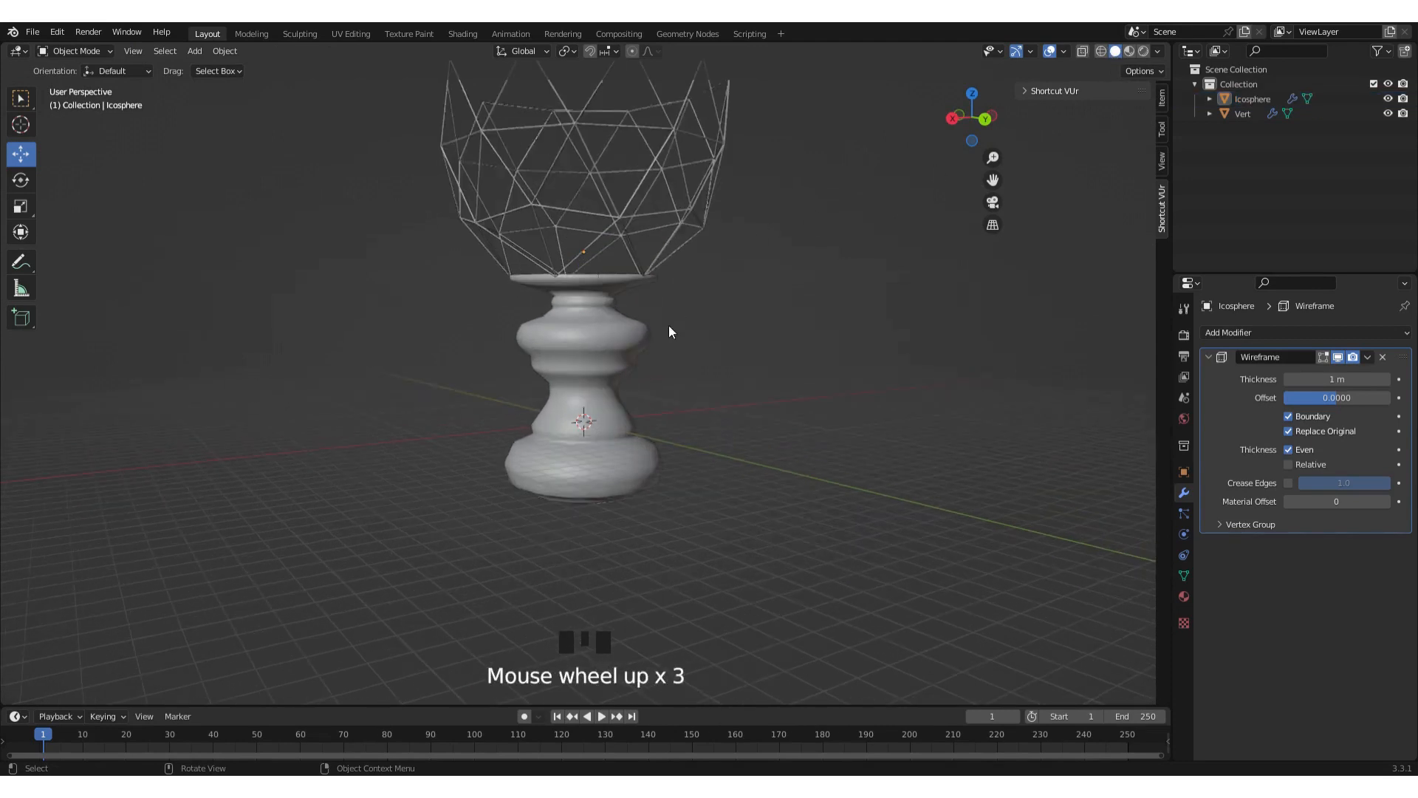
pyautogui.keyDown('shift'); pyautogui.moveTo(623, 282); pyautogui.dragTo(680, 396, button='middle'); pyautogui.keyUp('shift')
# Try a Wireframe thickness of 3 m on the bowl and settle on 5 m.
pyautogui.click(641, 261)
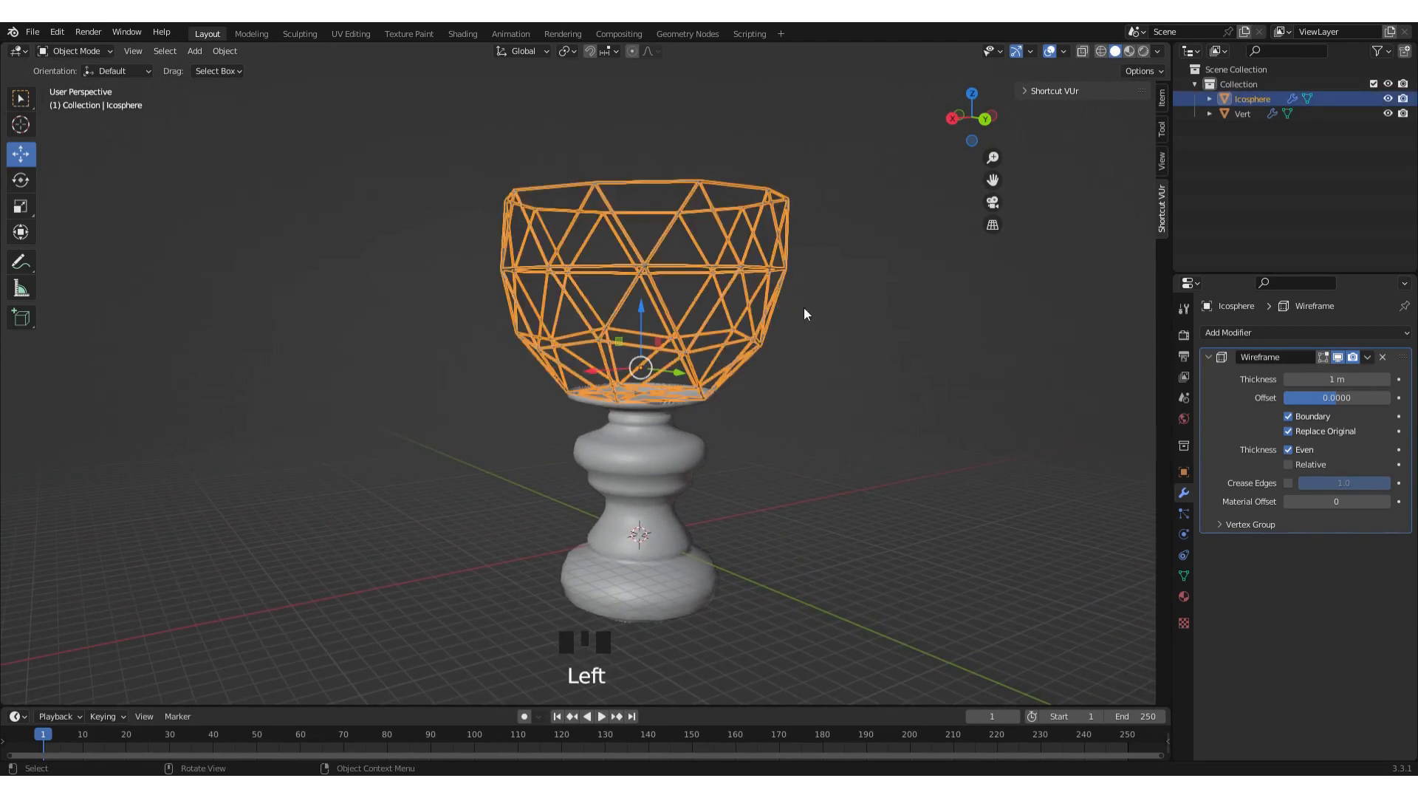
pyautogui.click(1338, 380)
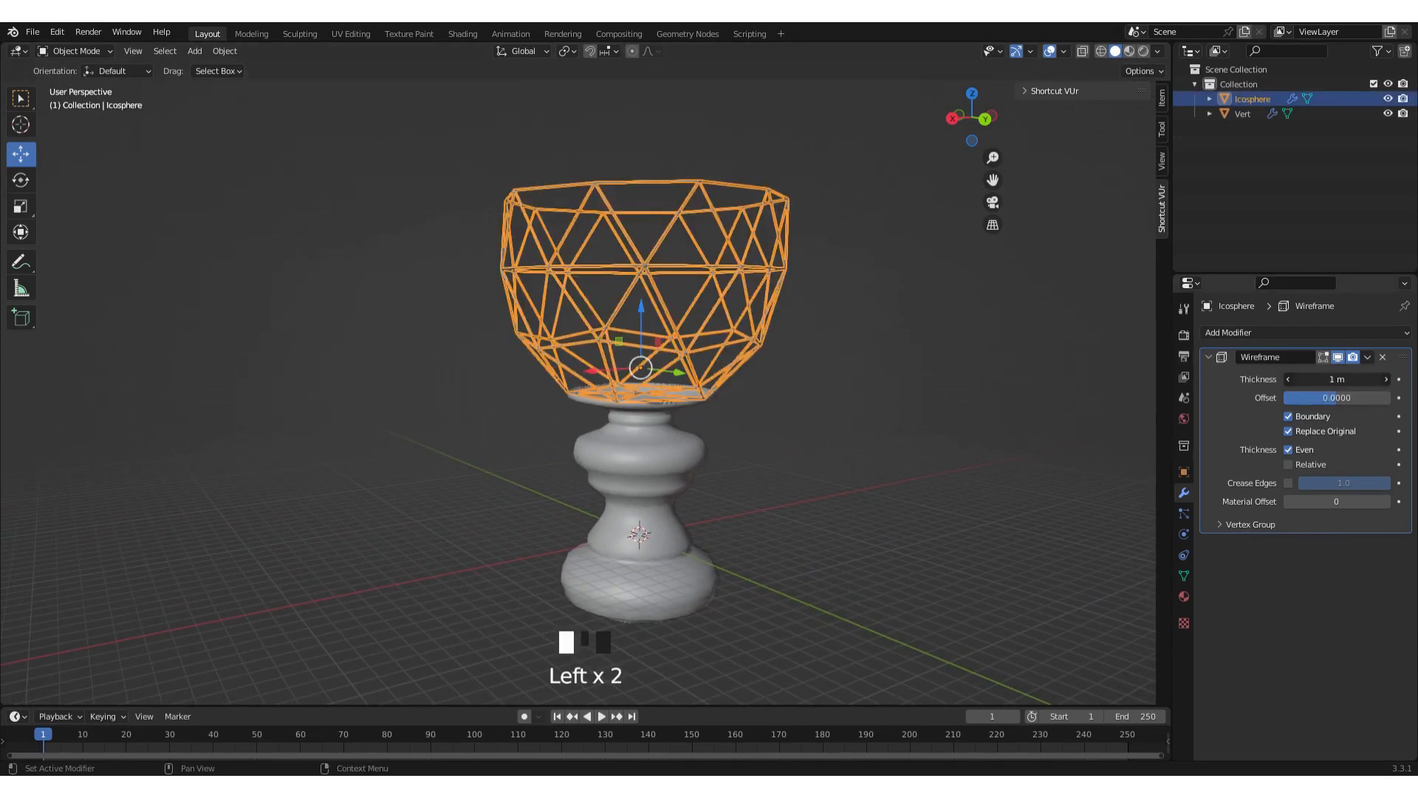
pyautogui.click(1343, 381)
pyautogui.press('Return')
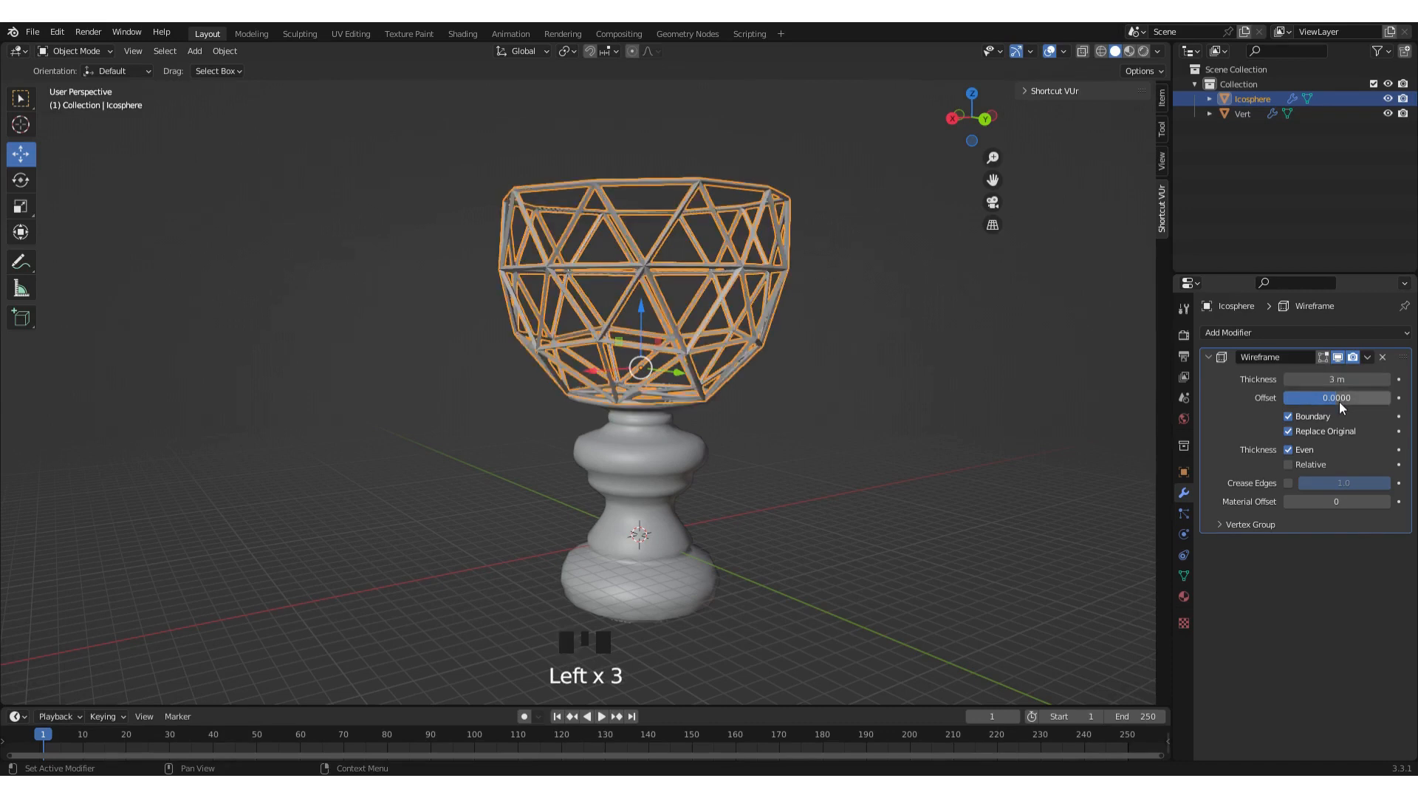
pyautogui.click(1338, 380)
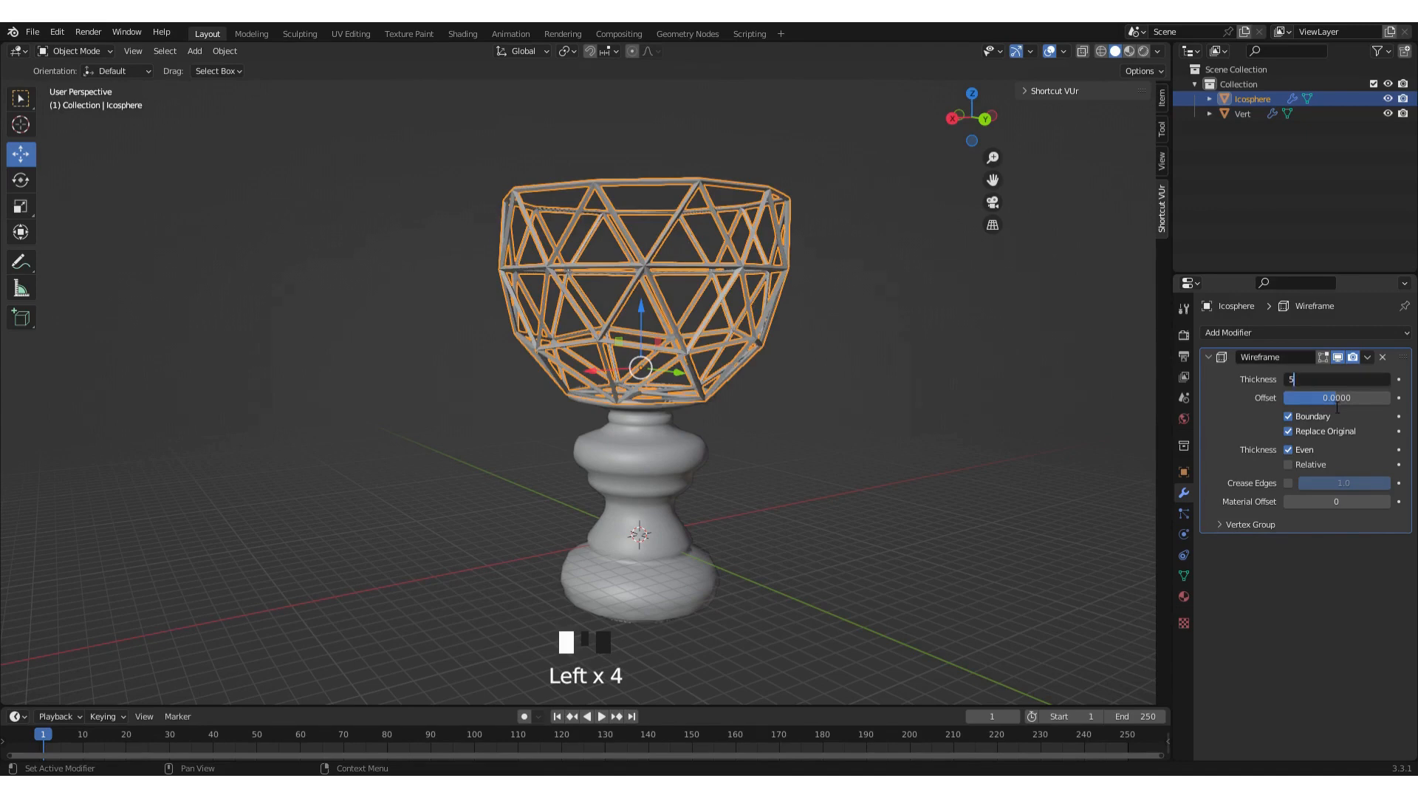
pyautogui.press('Return')
pyautogui.click(782, 363)
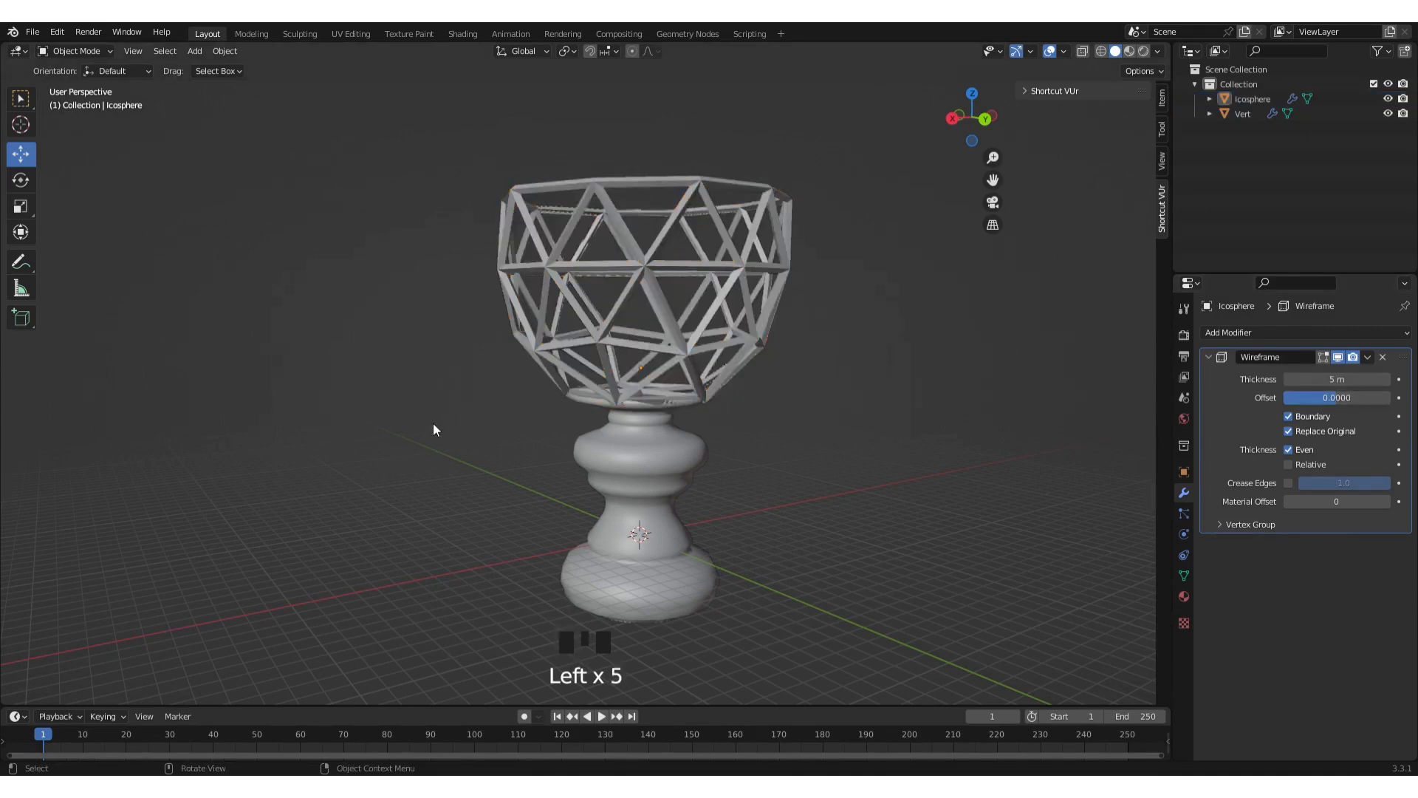
pyautogui.moveTo(432, 425); pyautogui.dragTo(591, 403, button='middle')
pyautogui.scroll(-3, 517, 430)
# Add a mesh circle in the right orthographic view and lower it along Z to below the vase's foot.
pyautogui.click(747, 409)
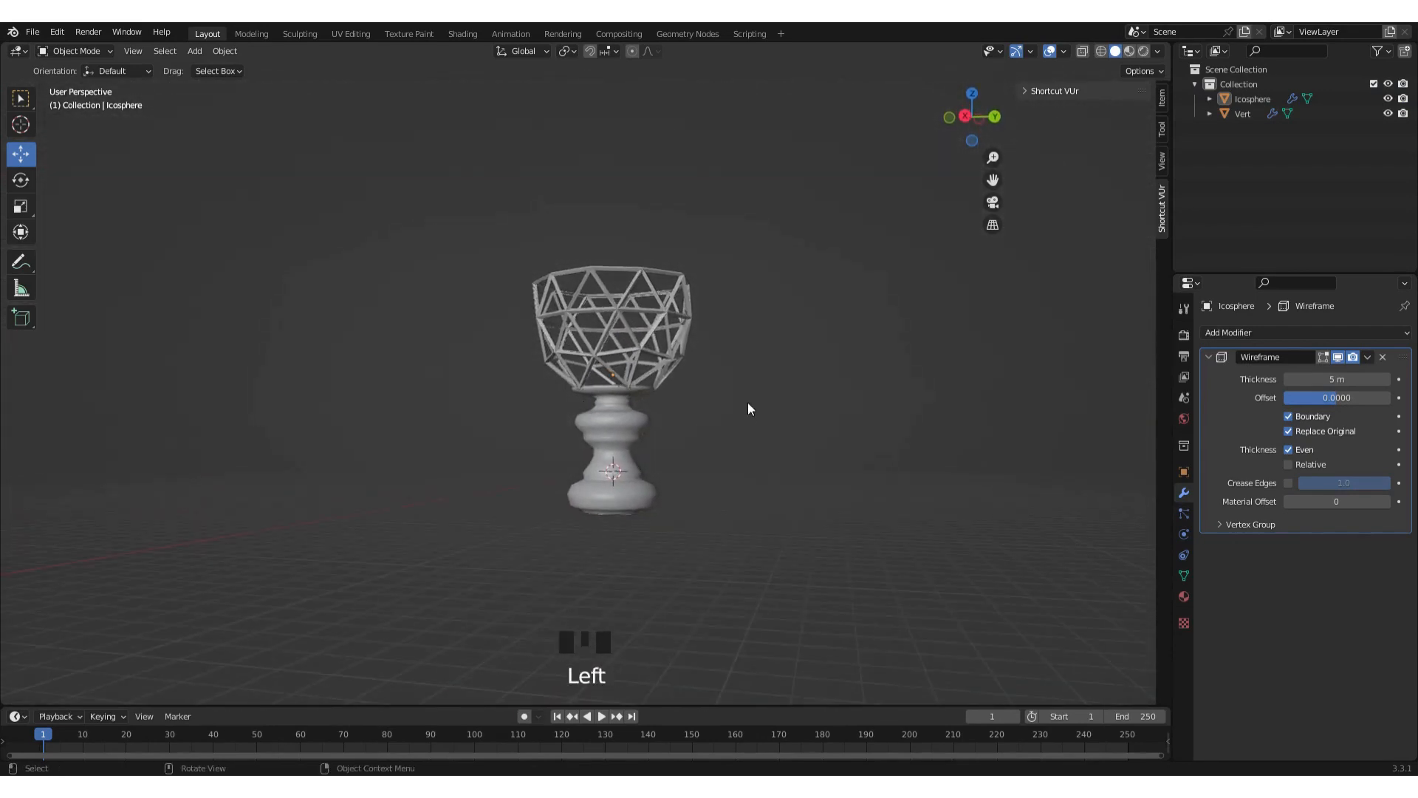
pyautogui.click(965, 116)
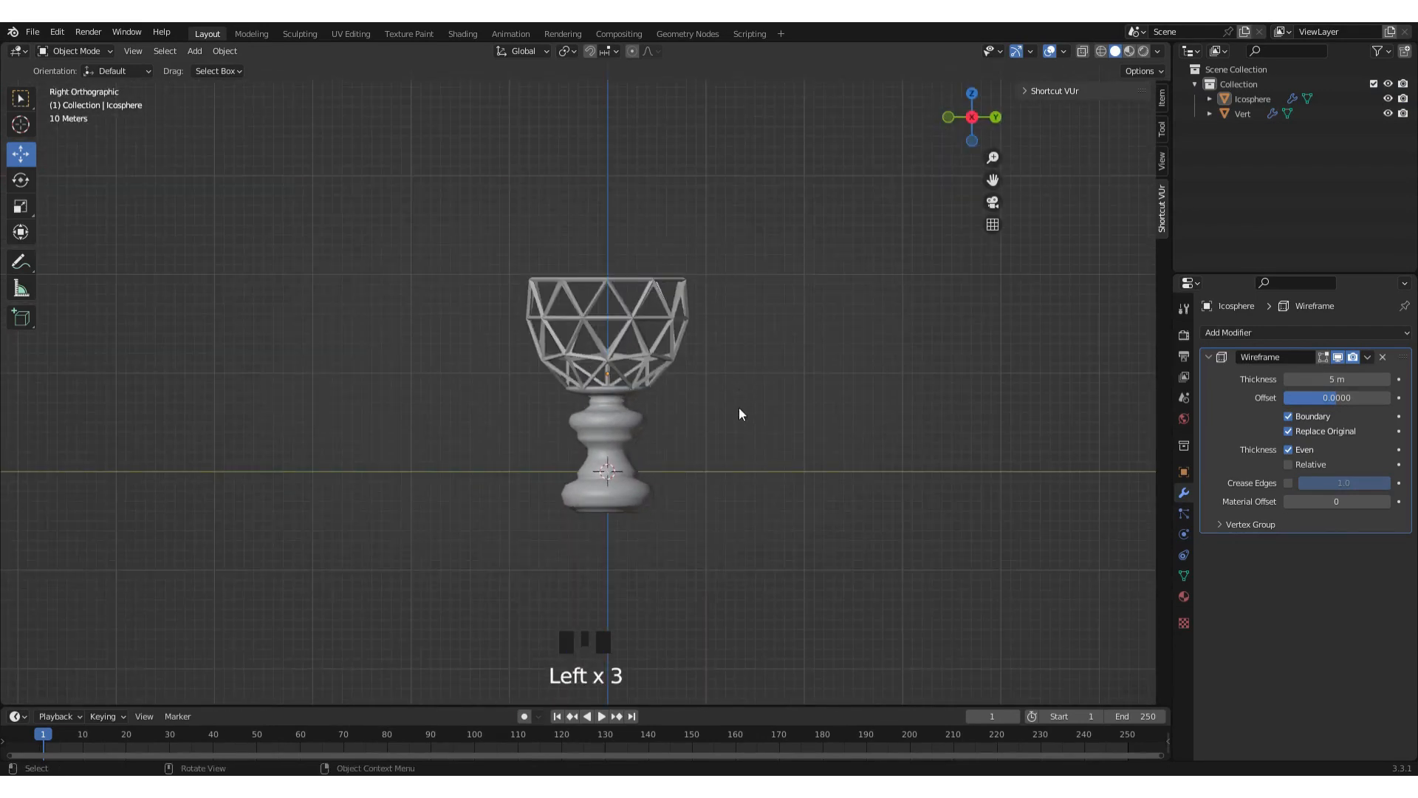
pyautogui.hotkey('shift', 'a')
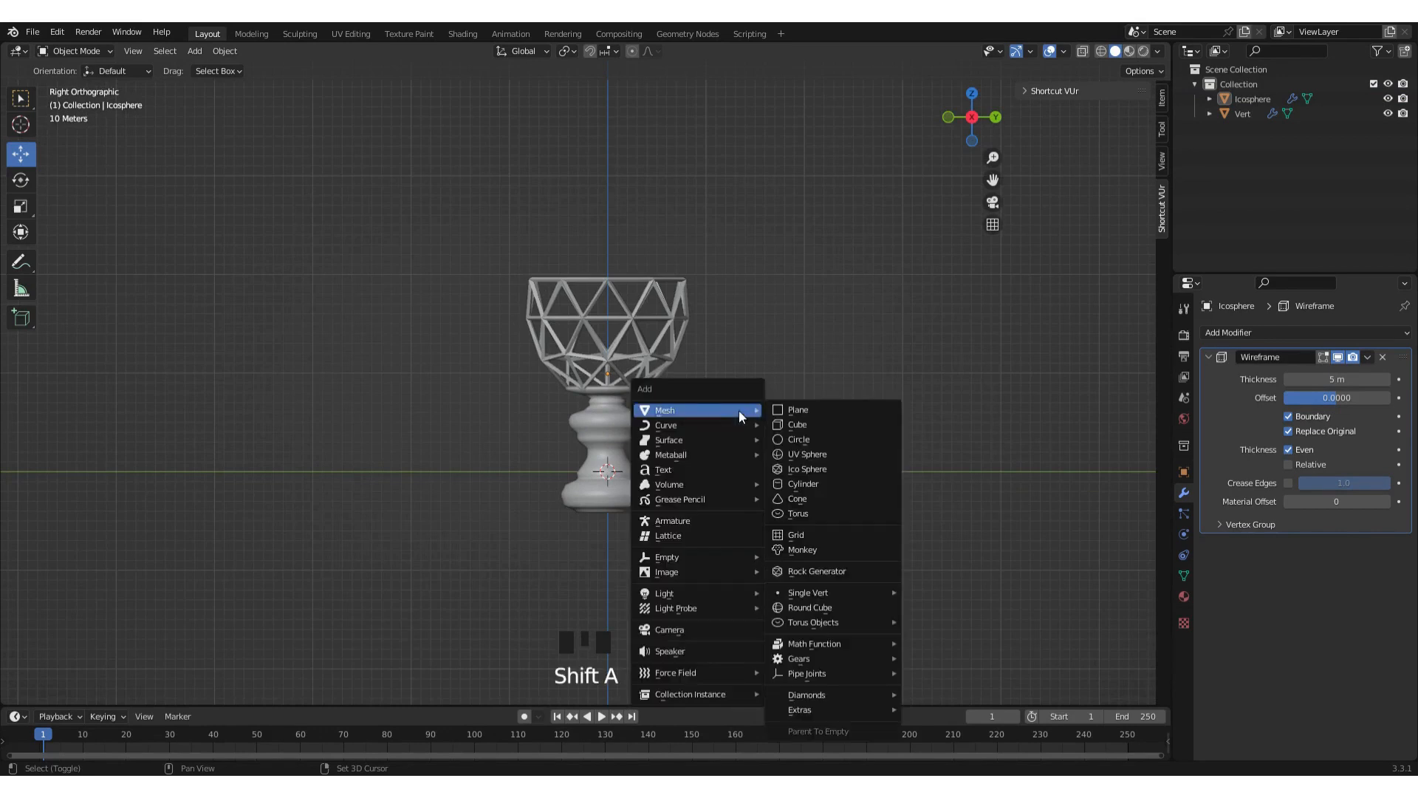
pyautogui.click(815, 442)
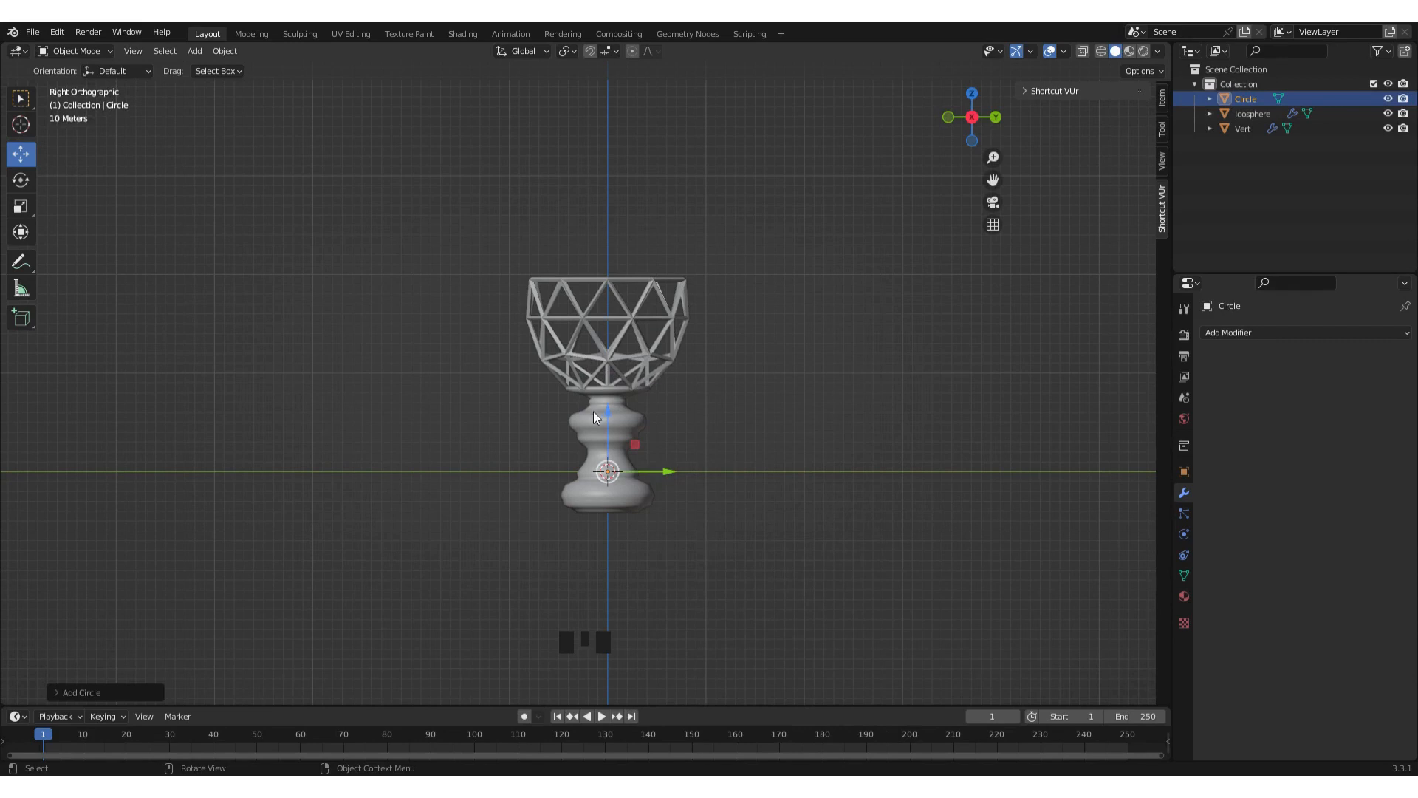
pyautogui.moveTo(605, 410); pyautogui.dragTo(630, 551)
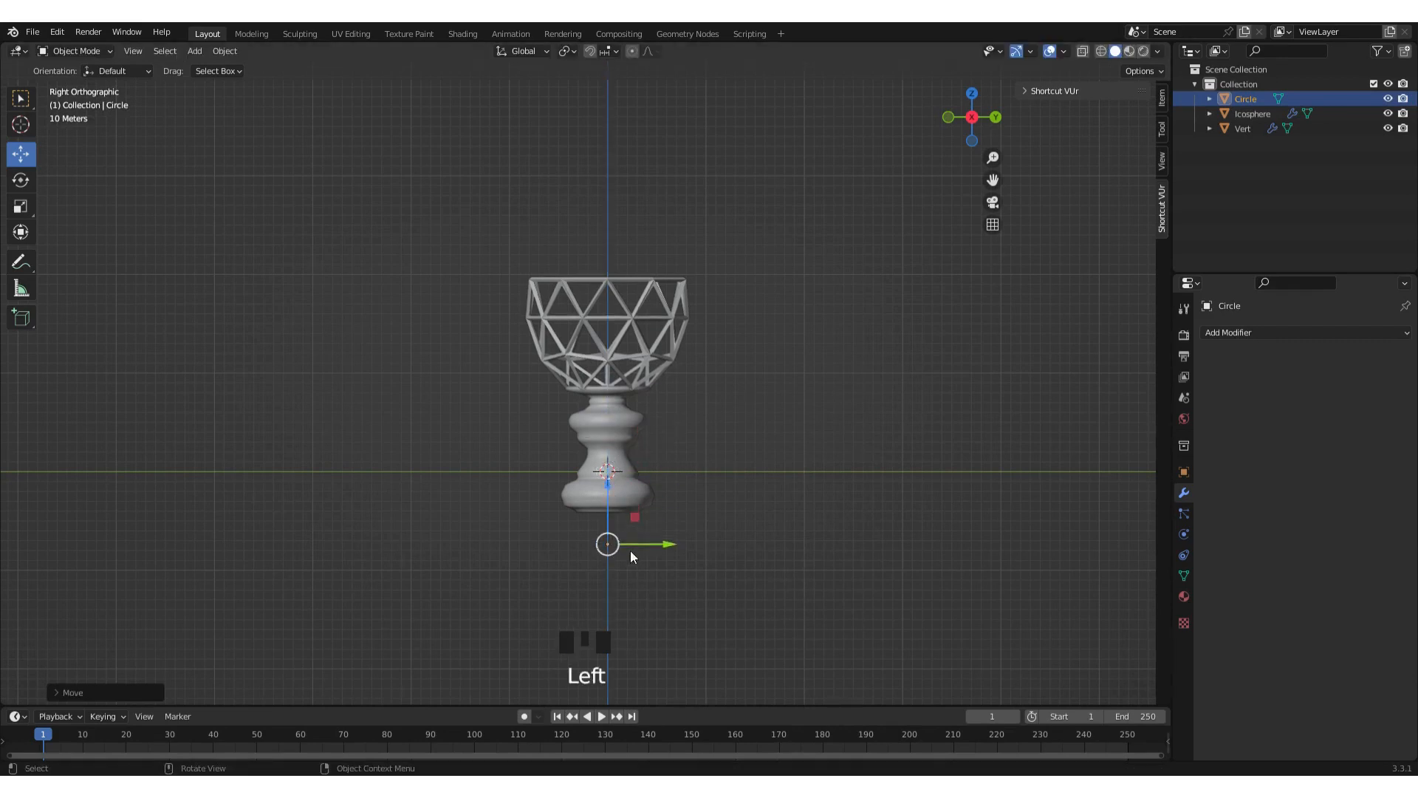
# Scale the circle's mesh in Edit Mode to about 1.6 times the width of the vase's foot.
pyautogui.scroll(4, 631, 551)
pyautogui.keyDown('shift'); pyautogui.moveTo(670, 564); pyautogui.dragTo(649, 275, button='middle'); pyautogui.keyUp('shift')
pyautogui.scroll(4, 647, 347)
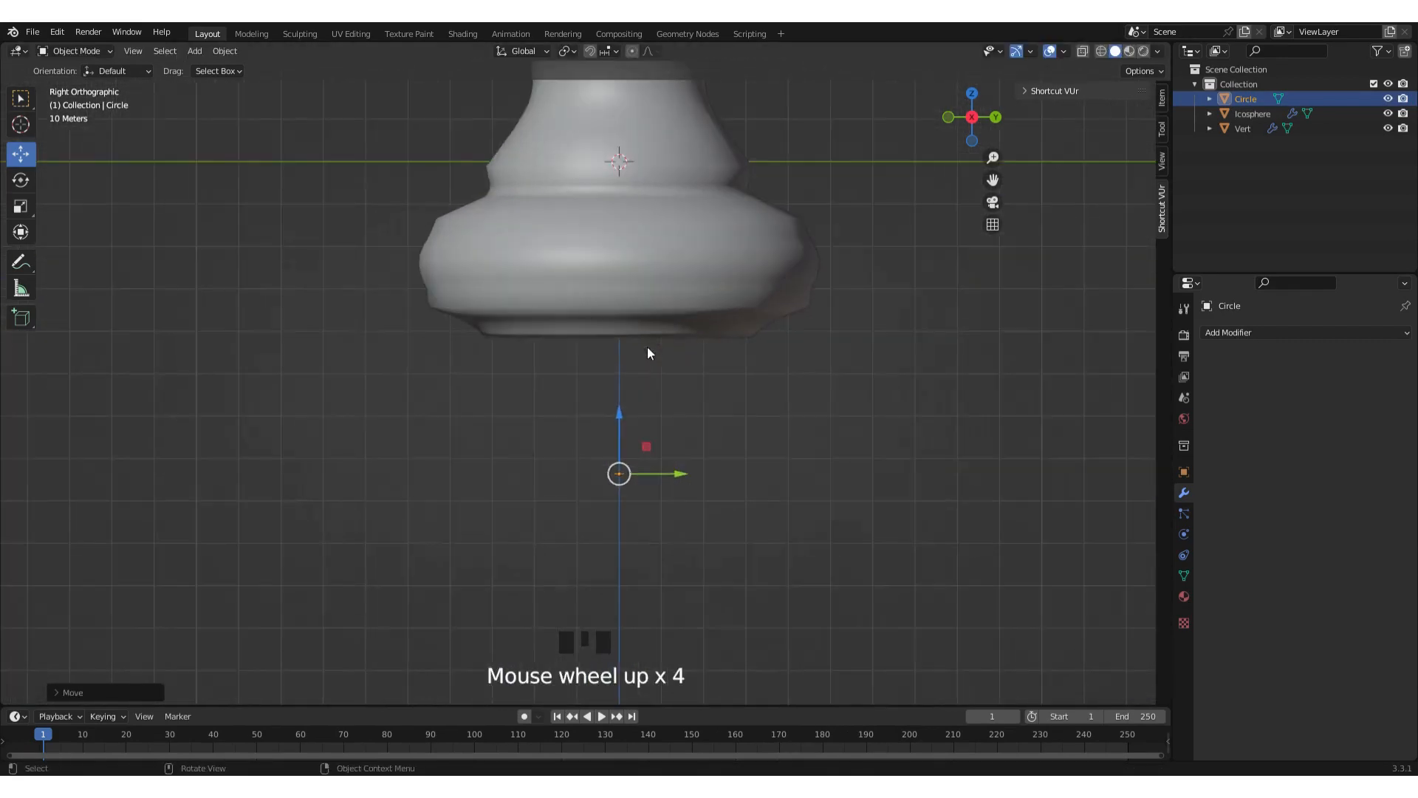
pyautogui.scroll(1, 670, 432)
pyautogui.press('Tab')
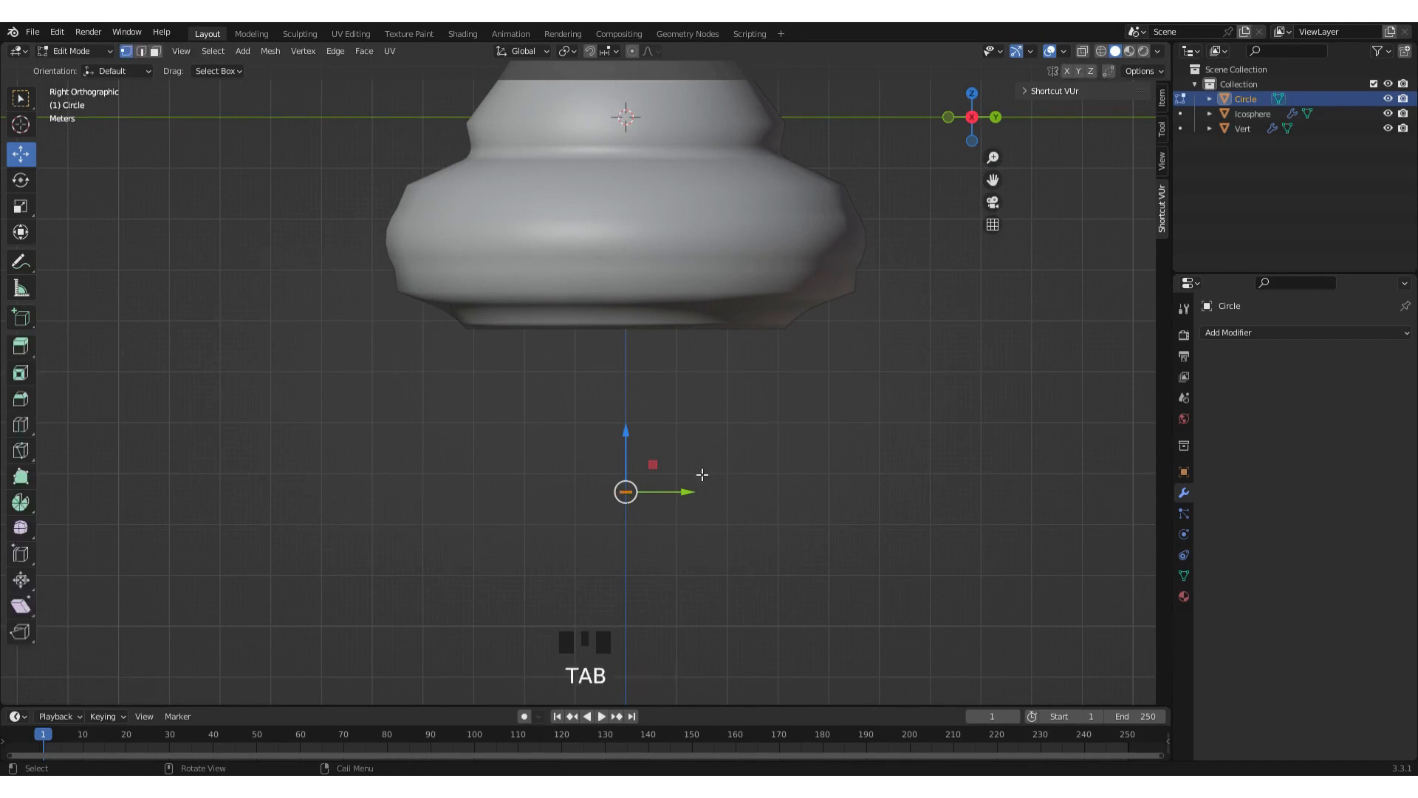
pyautogui.press('s')
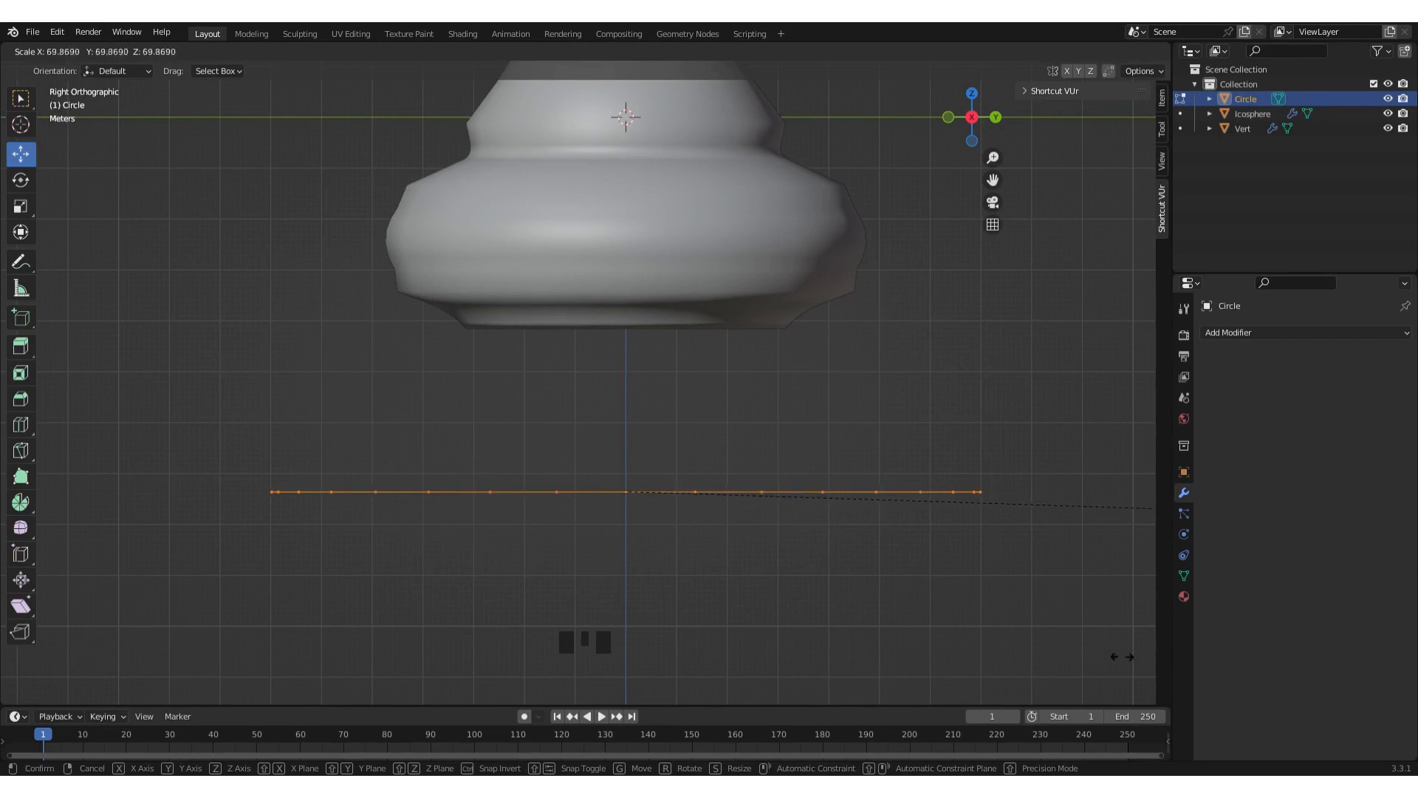
pyautogui.click(380, 641)
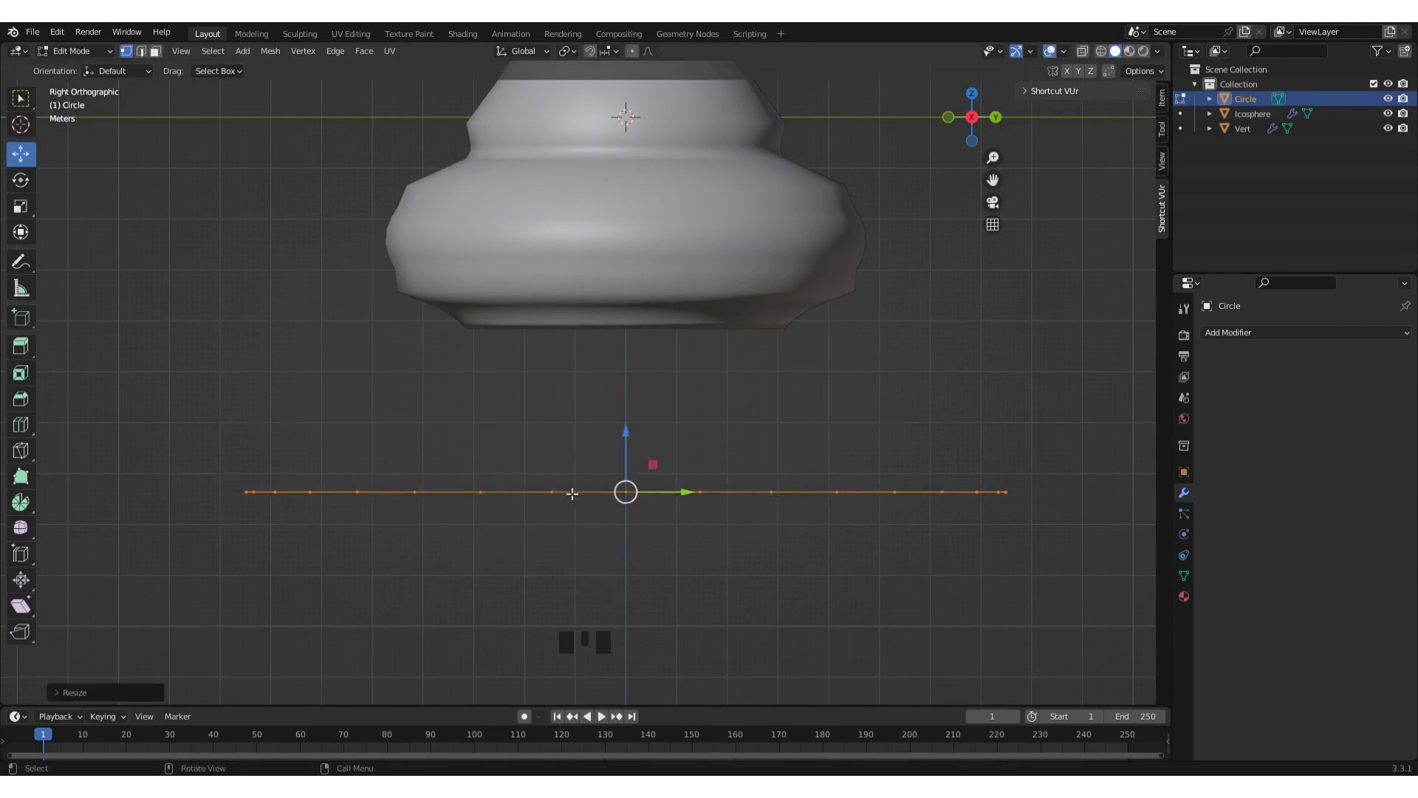
# Raise the circle's mesh along Z to just under the vase's foot and fill it with a face.
pyautogui.moveTo(627, 441); pyautogui.dragTo(627, 324)
pyautogui.moveTo(624, 460); pyautogui.dragTo(958, 108, button='middle')
pyautogui.press('f')
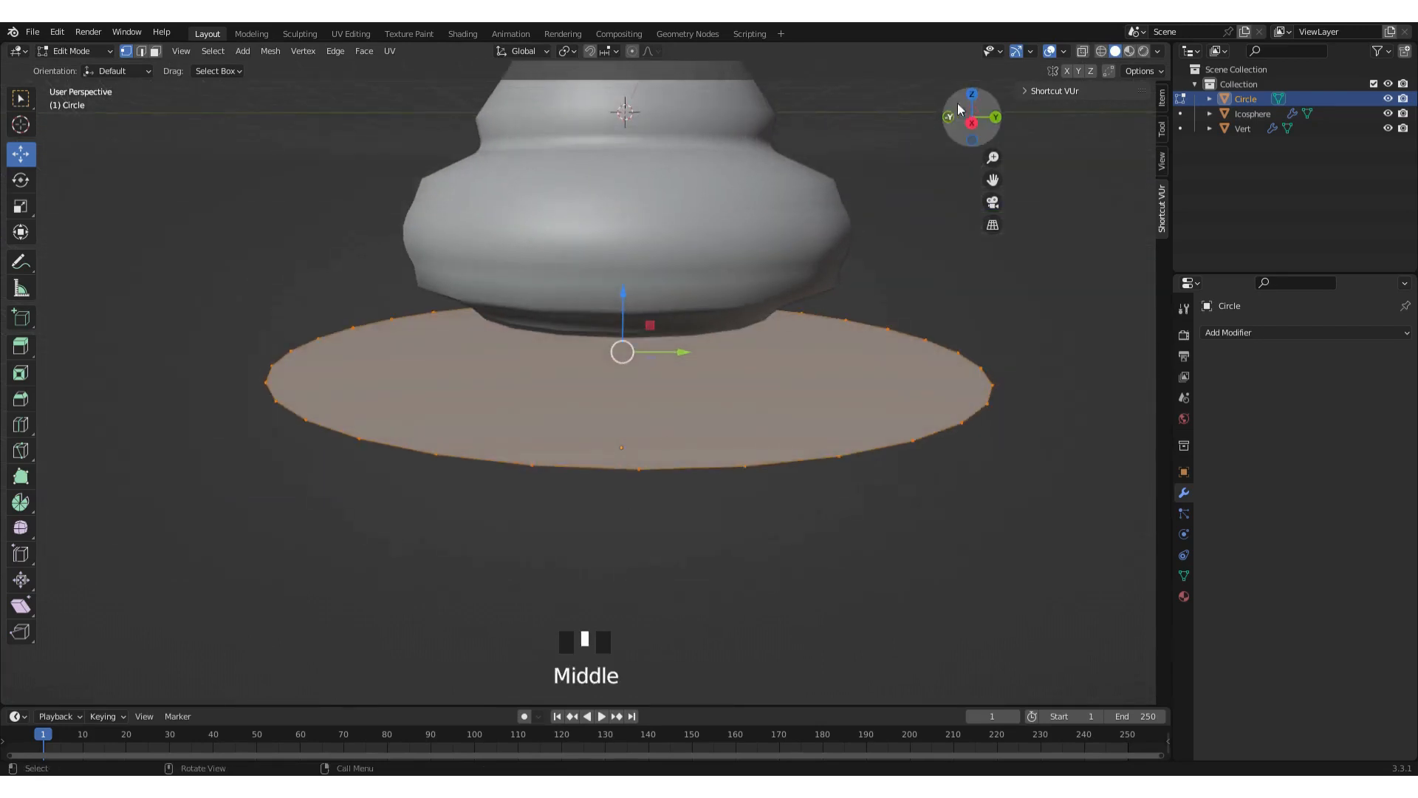
pyautogui.click(973, 124)
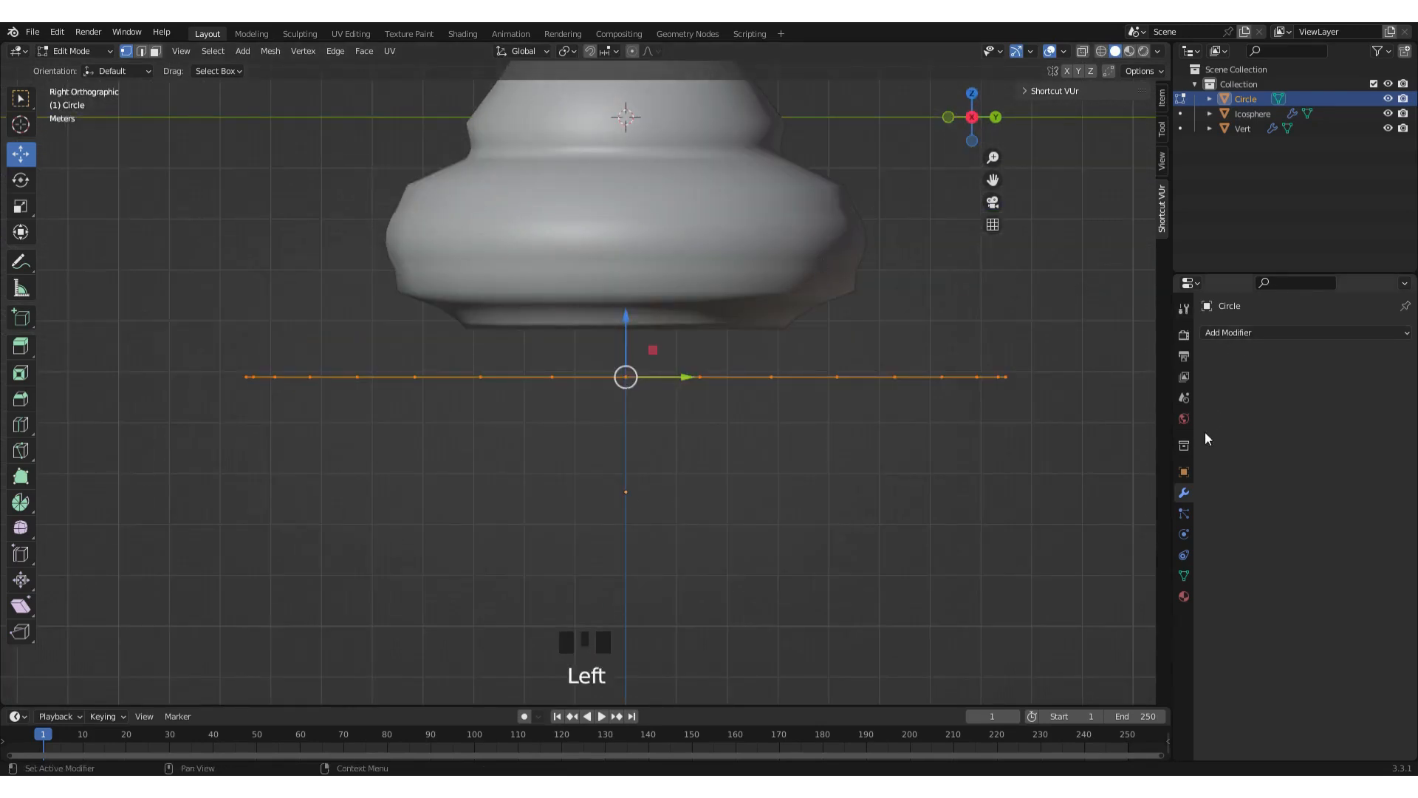
# Add a Solidify modifier to the disc in Object Mode, trying thicknesses of 2 m and 3 m and settling on 5 m.
pyautogui.press('Tab')
pyautogui.click(1287, 331)
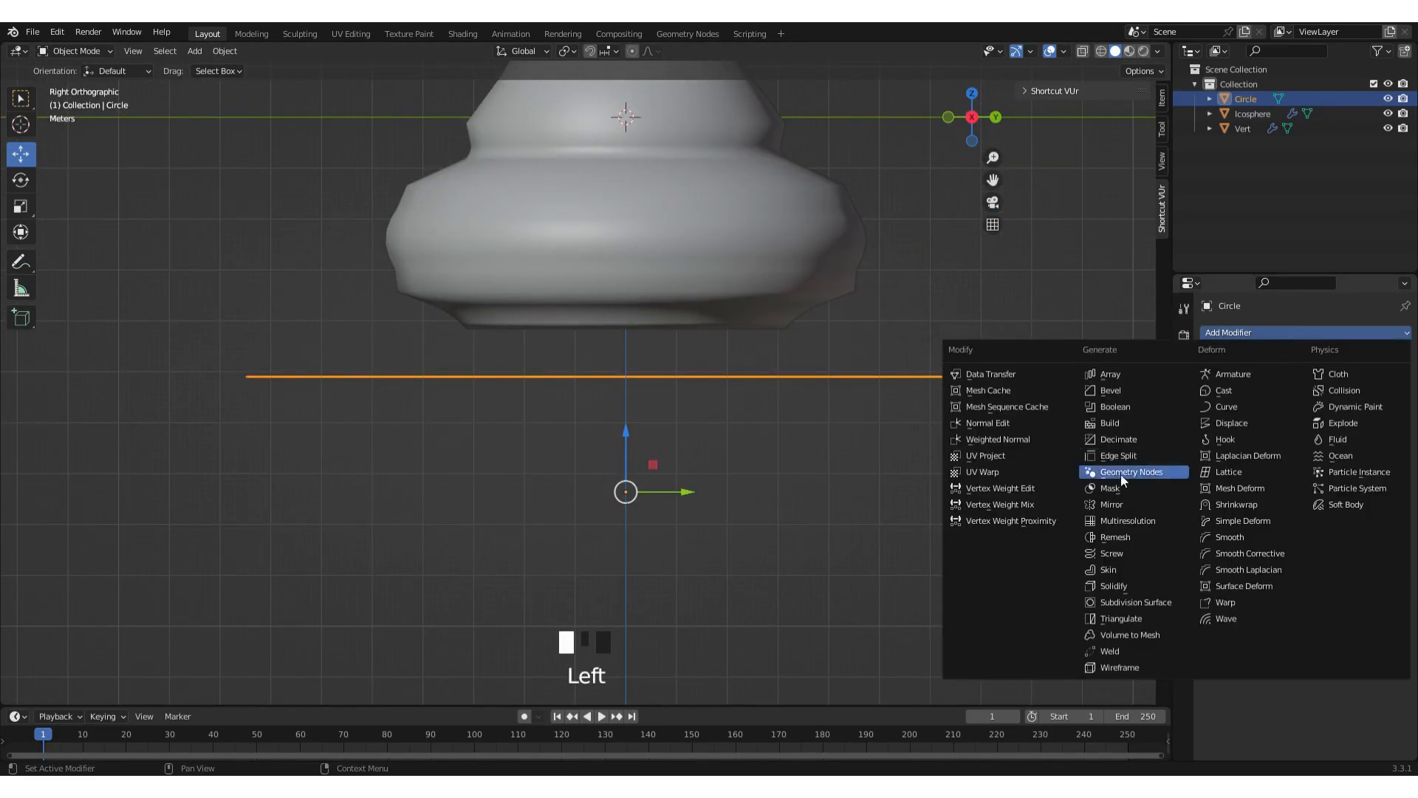
pyautogui.click(1119, 584)
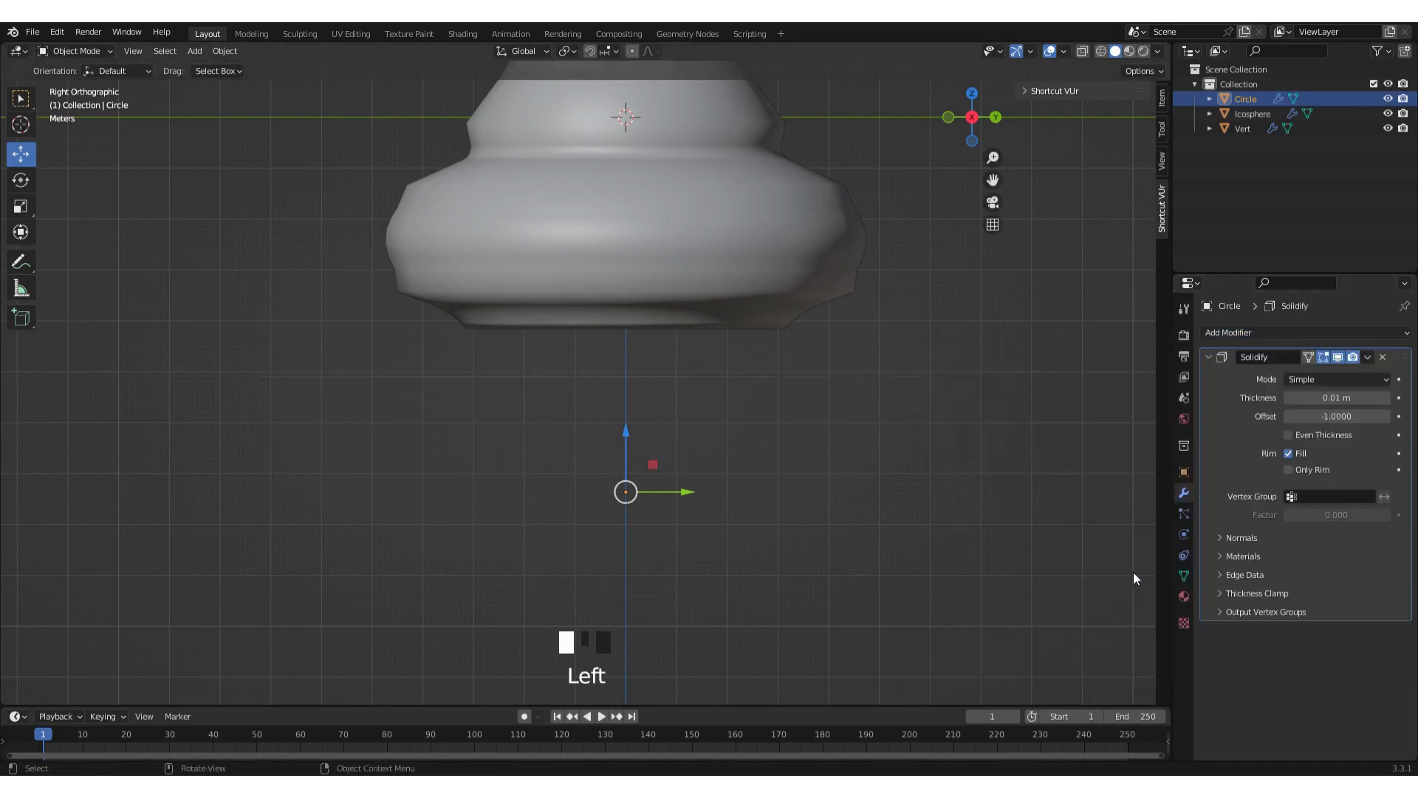
pyautogui.doubleClick(1353, 399)
pyautogui.write('2')
pyautogui.press('Return')
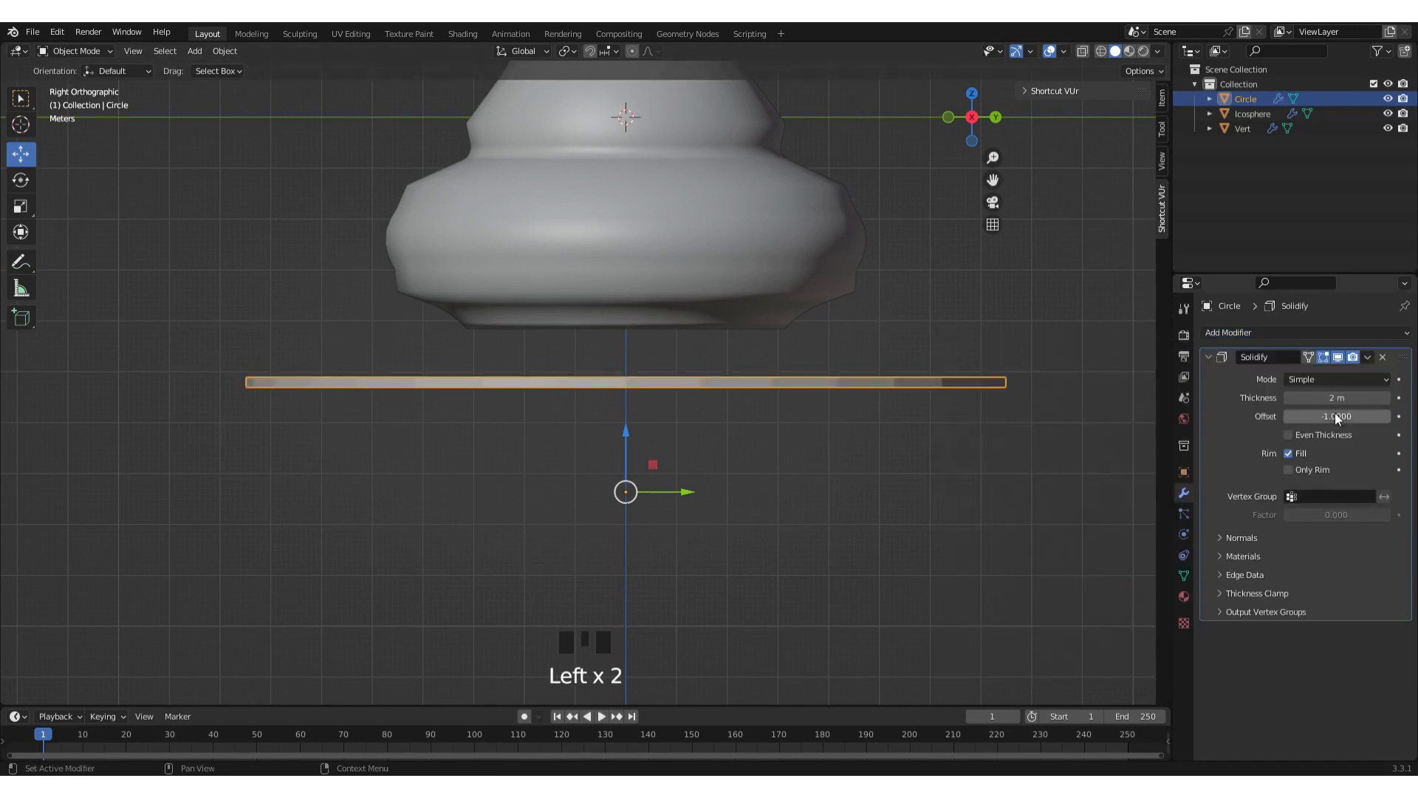
pyautogui.click(1338, 399)
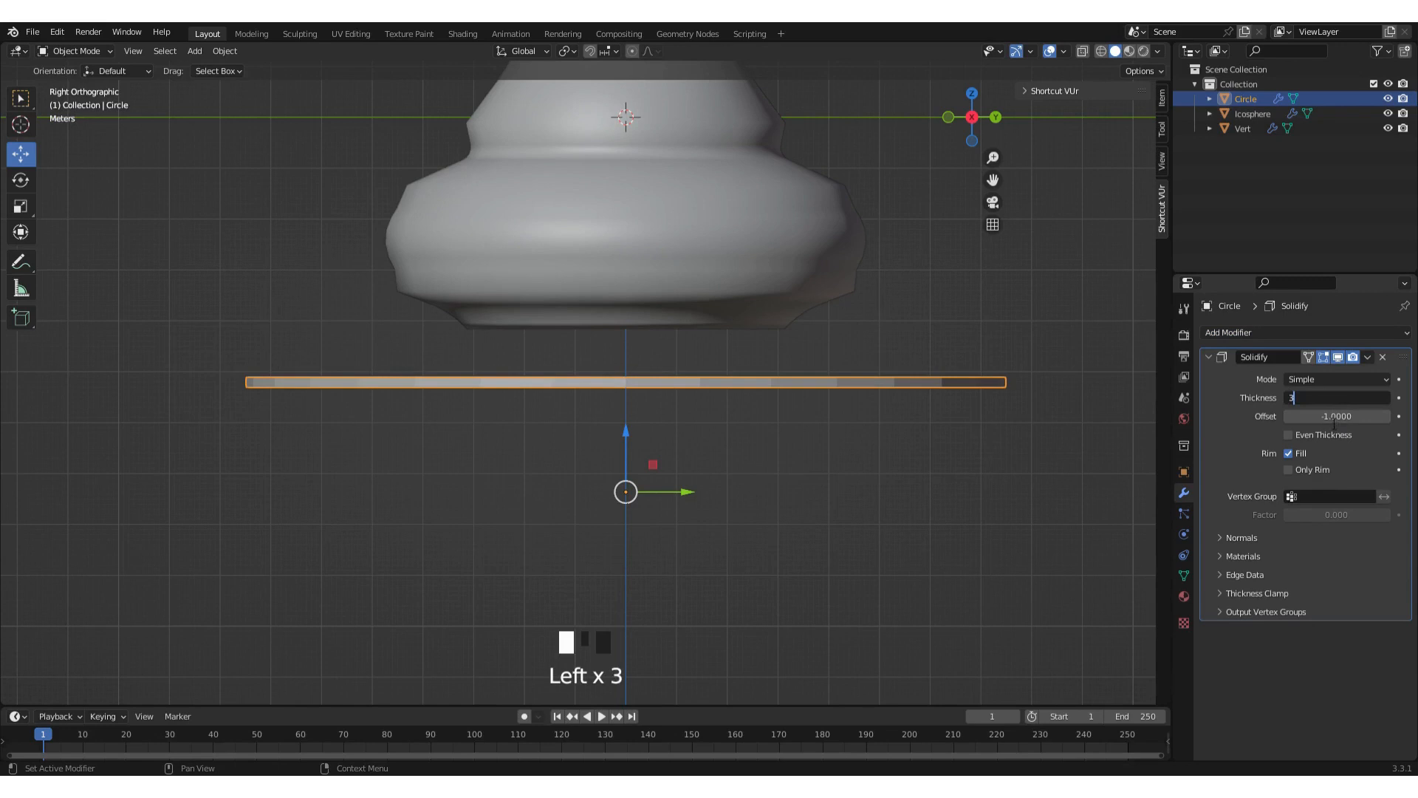
pyautogui.press('Return')
pyautogui.click(1327, 401)
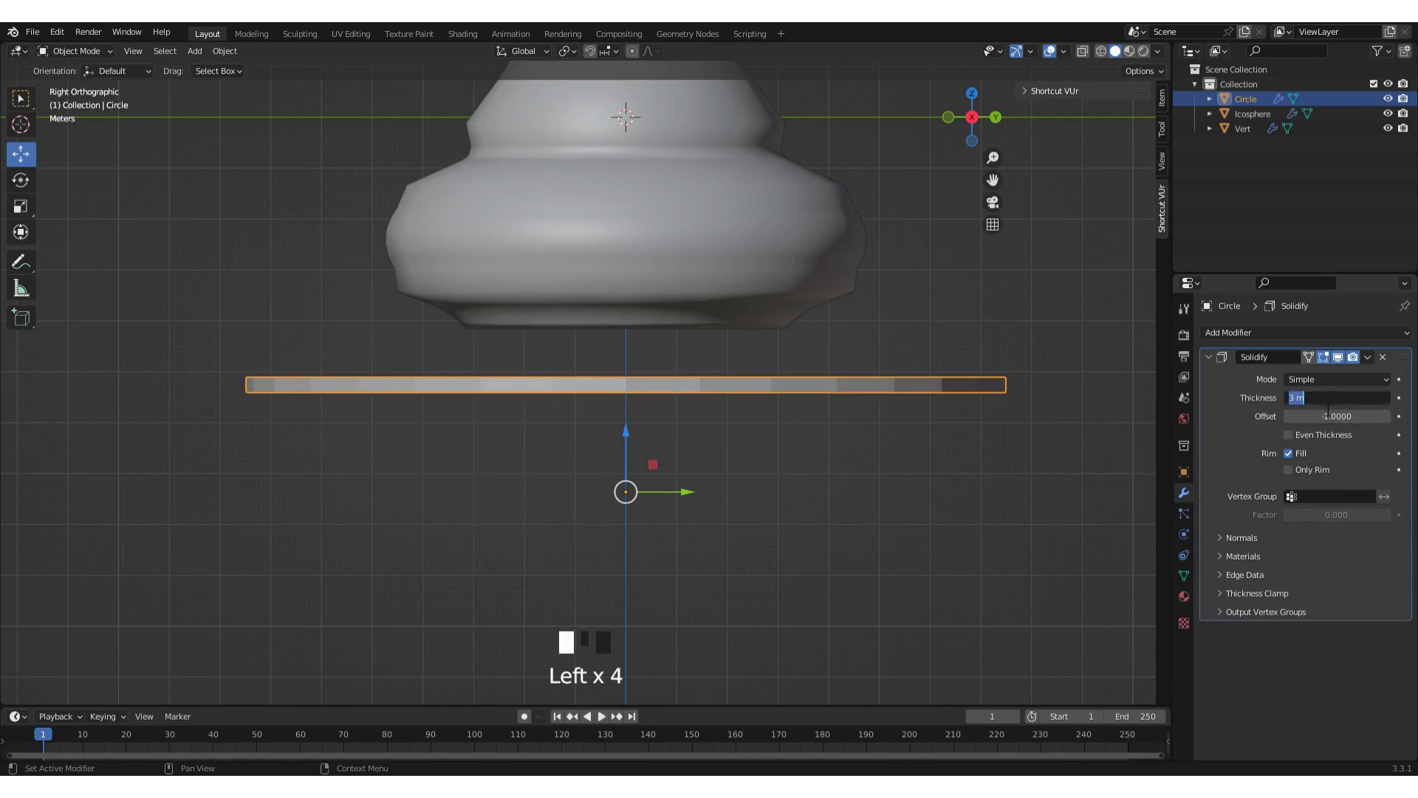
pyautogui.press('Return')
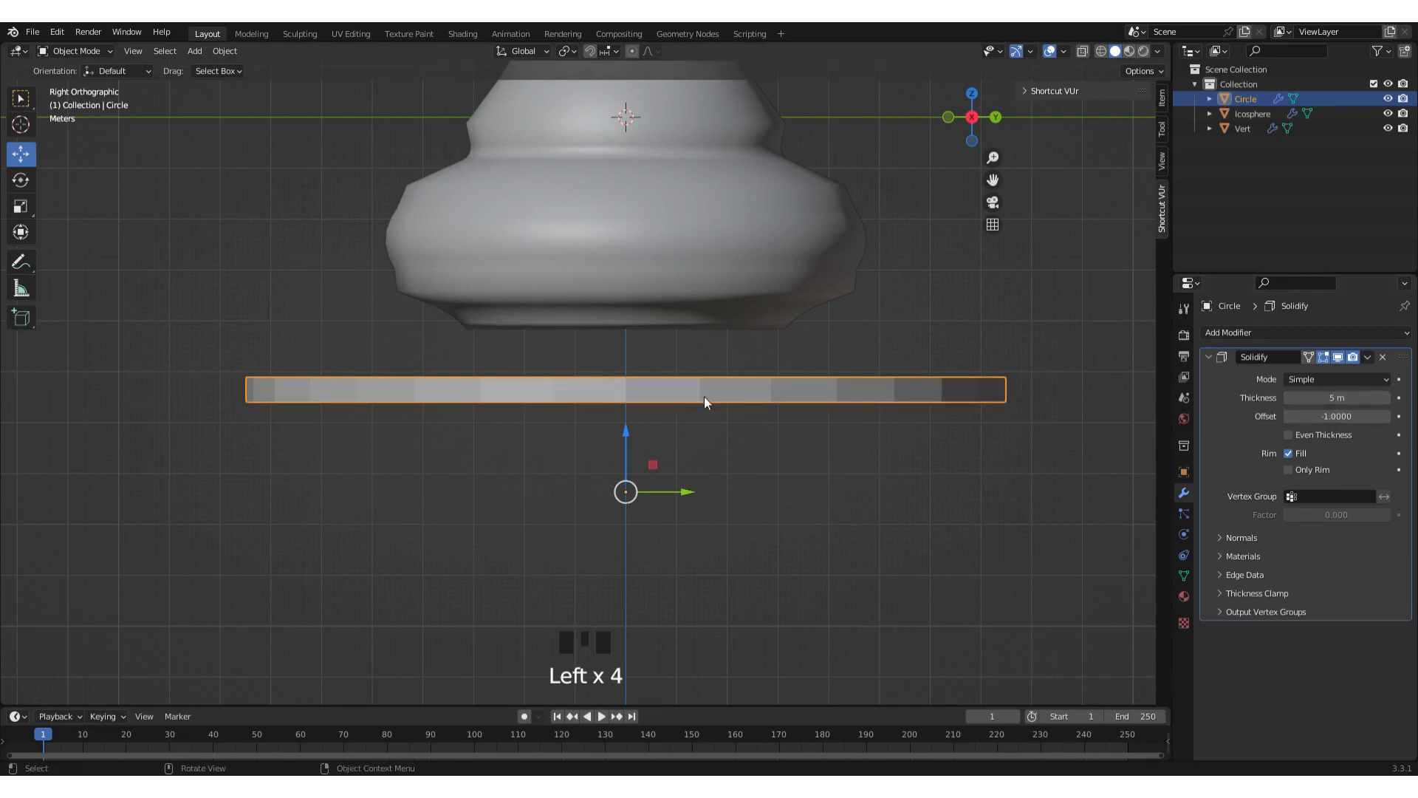
# Raise the solidified disc along Z until it meets the underside of the vase's foot.
pyautogui.moveTo(626, 429); pyautogui.dragTo(623, 375)
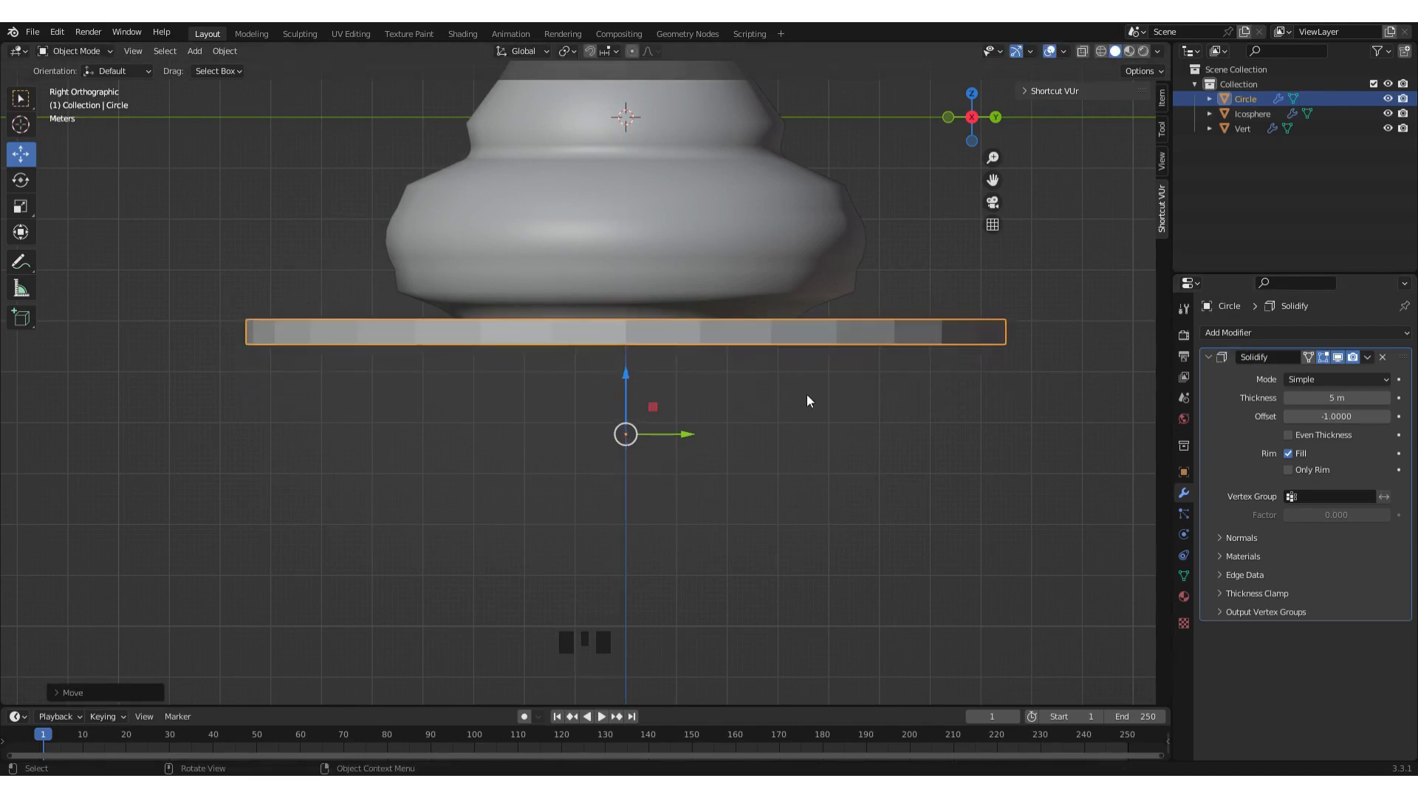
pyautogui.press('Tab')
pyautogui.moveTo(807, 399); pyautogui.dragTo(812, 425, button='middle')
pyautogui.press('Tab')
pyautogui.scroll(-6, 812, 414)
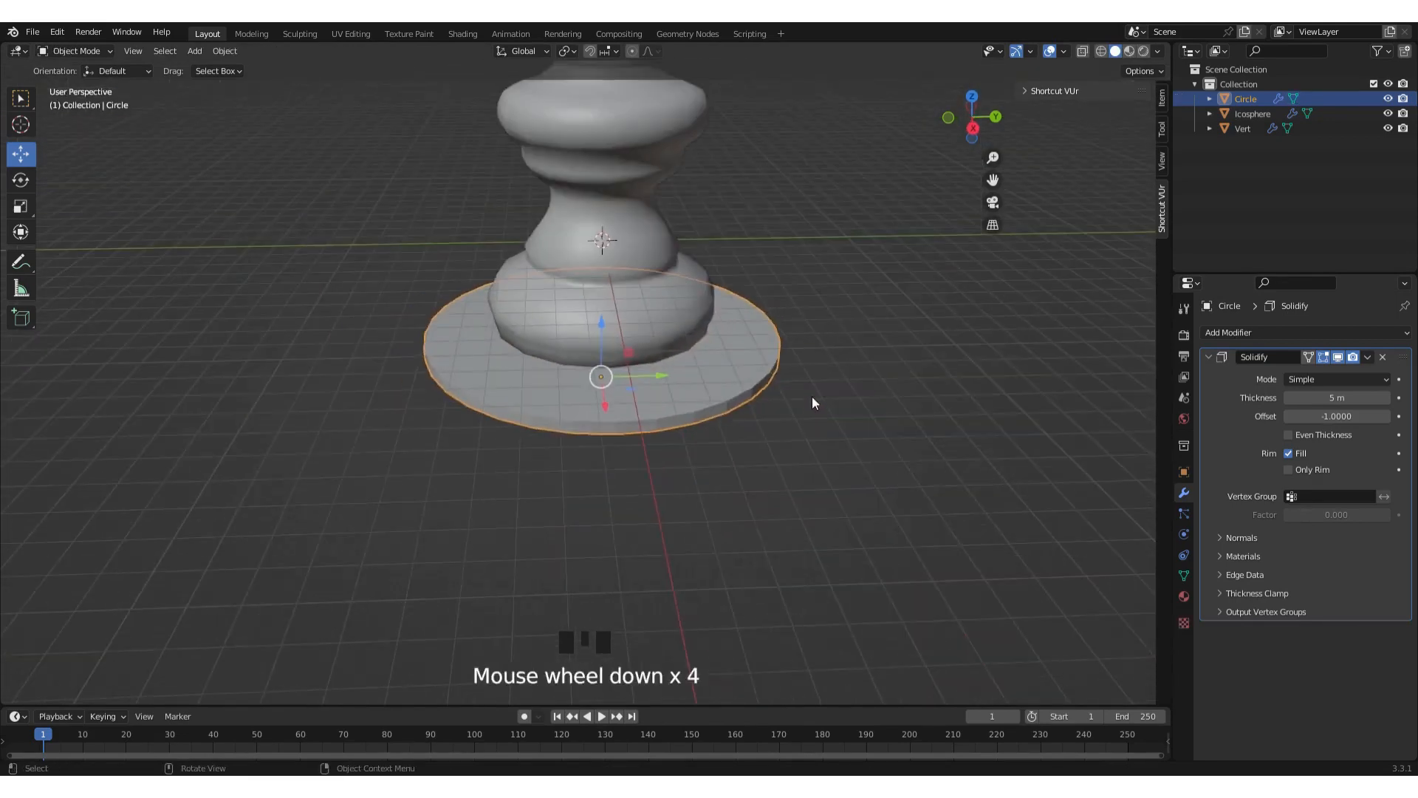
pyautogui.keyDown('shift'); pyautogui.moveTo(722, 279); pyautogui.dragTo(753, 374, button='middle'); pyautogui.keyUp('shift')
pyautogui.scroll(-3, 748, 368)
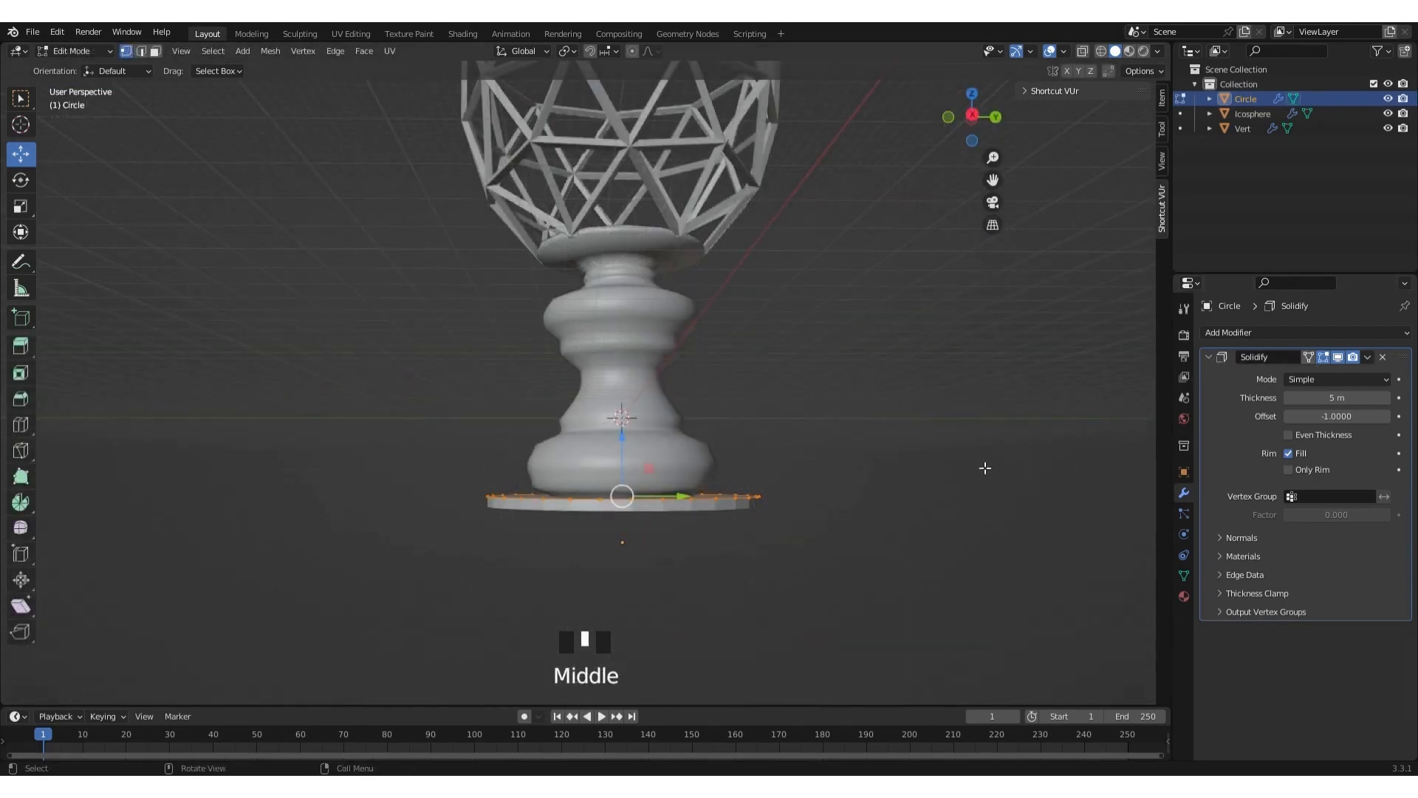
# Apply the disc's Solidify modifier in Object Mode.
pyautogui.press('Tab')
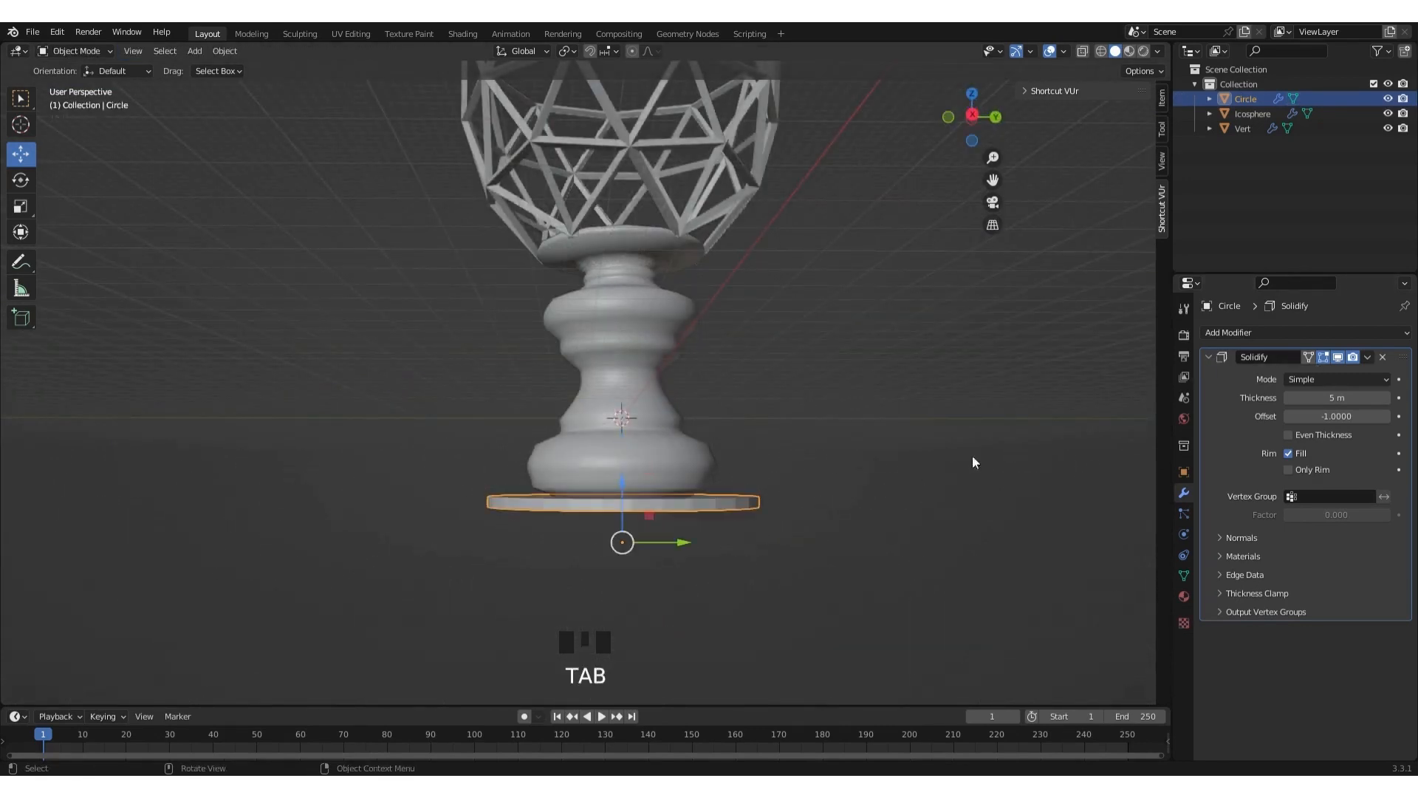
pyautogui.click(1361, 356)
pyautogui.click(1285, 370)
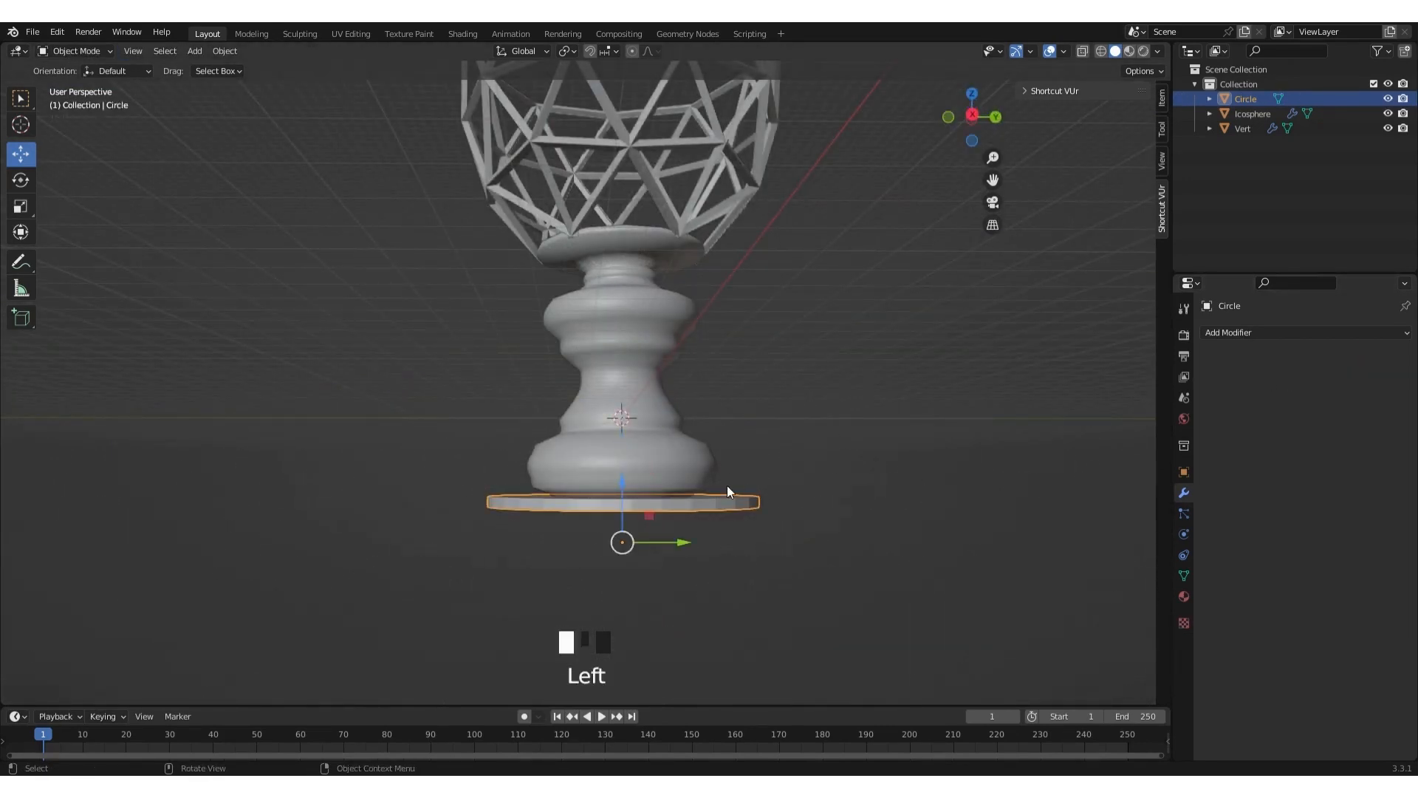
# Extrude the disc's top face upward by about 7 m and scale it to about 0.85 for a sloped tier.
pyautogui.press('Tab')
pyautogui.scroll(3, 663, 514)
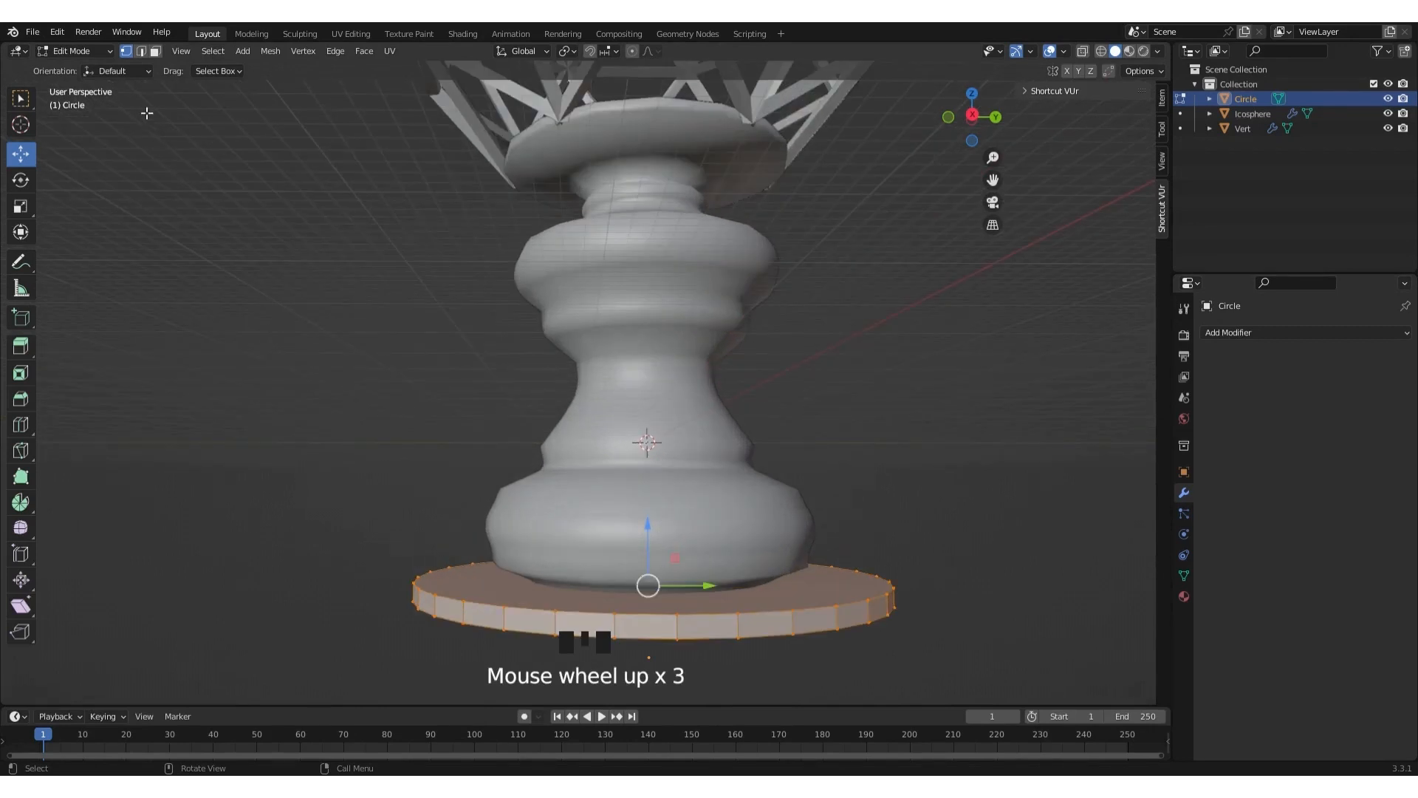
pyautogui.click(155, 51)
pyautogui.click(517, 595)
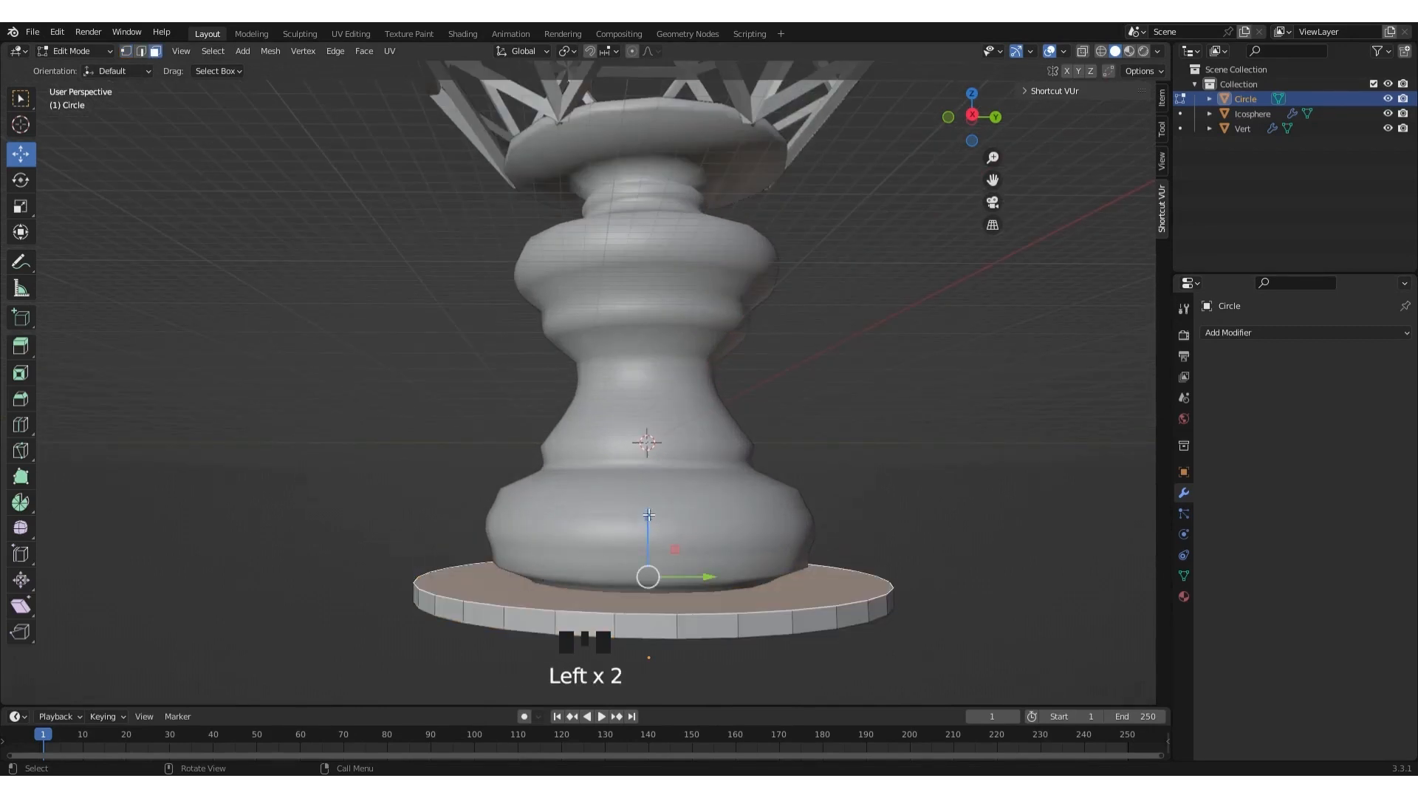
pyautogui.moveTo(648, 514)
pyautogui.mouseDown()
pyautogui.moveTo(649, 503)
pyautogui.moveTo(654, 523)
pyautogui.mouseUp()
pyautogui.press('e')
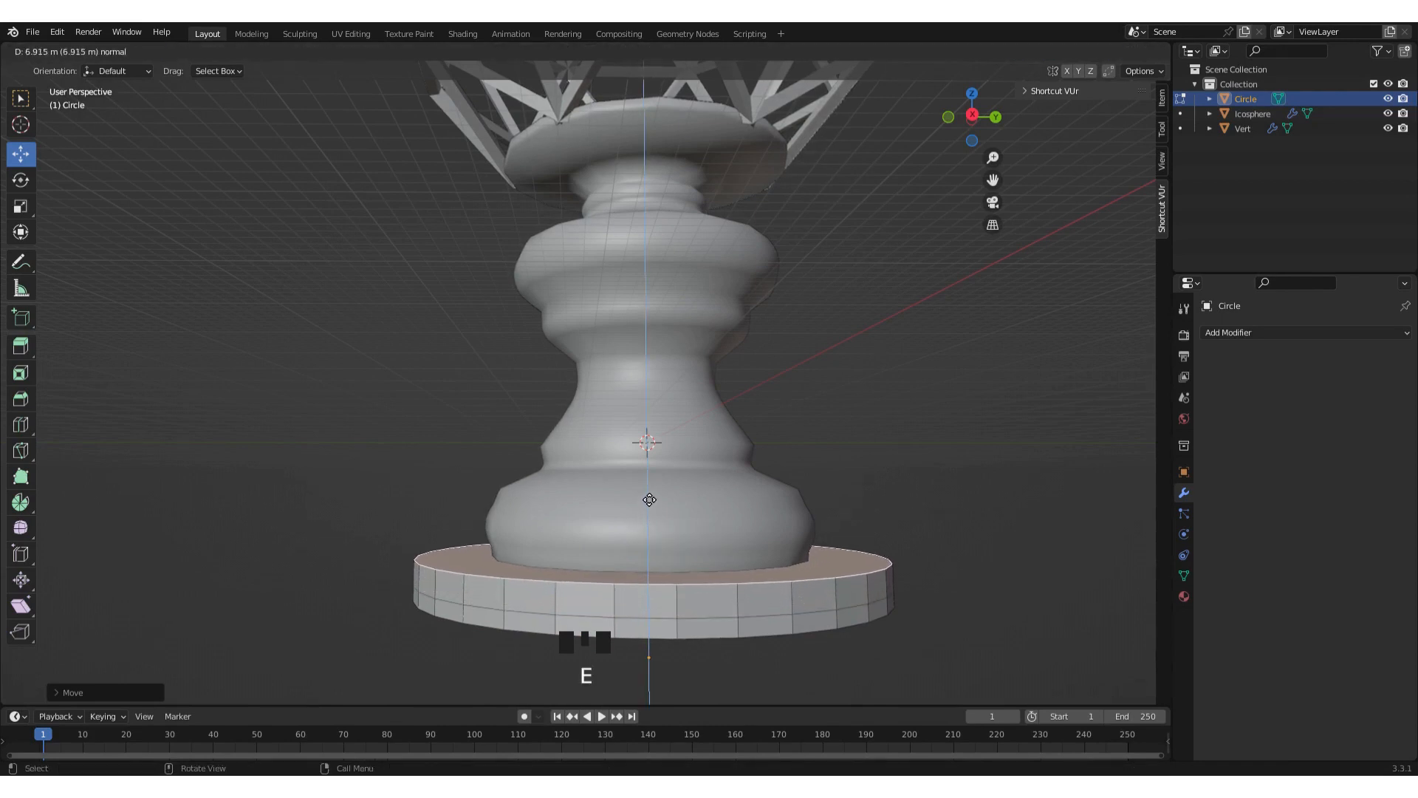
pyautogui.click(647, 494)
pyautogui.press('s')
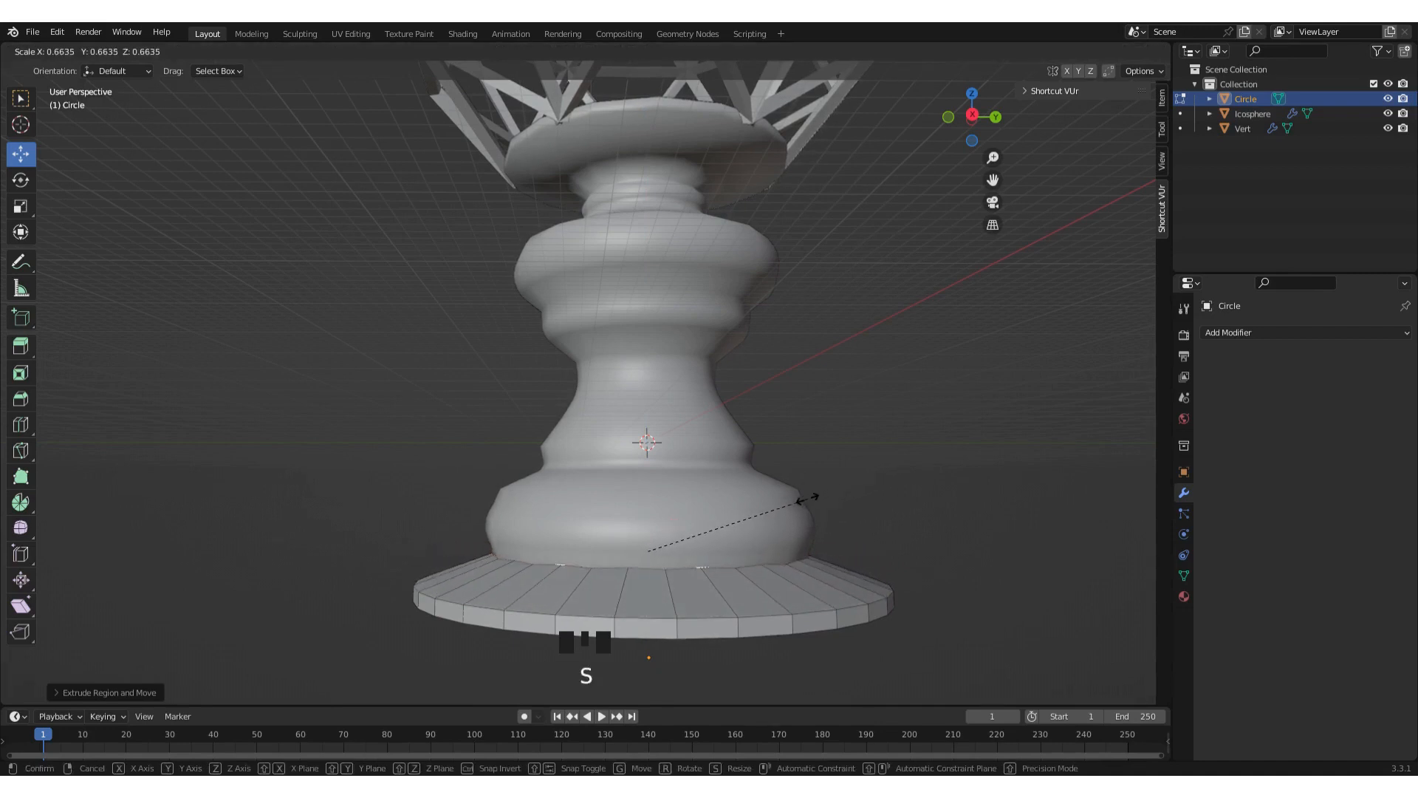
pyautogui.click(859, 492)
# Extrude the base's top face upward again and scale it to about 0.83, close around the vase's foot.
pyautogui.press('e')
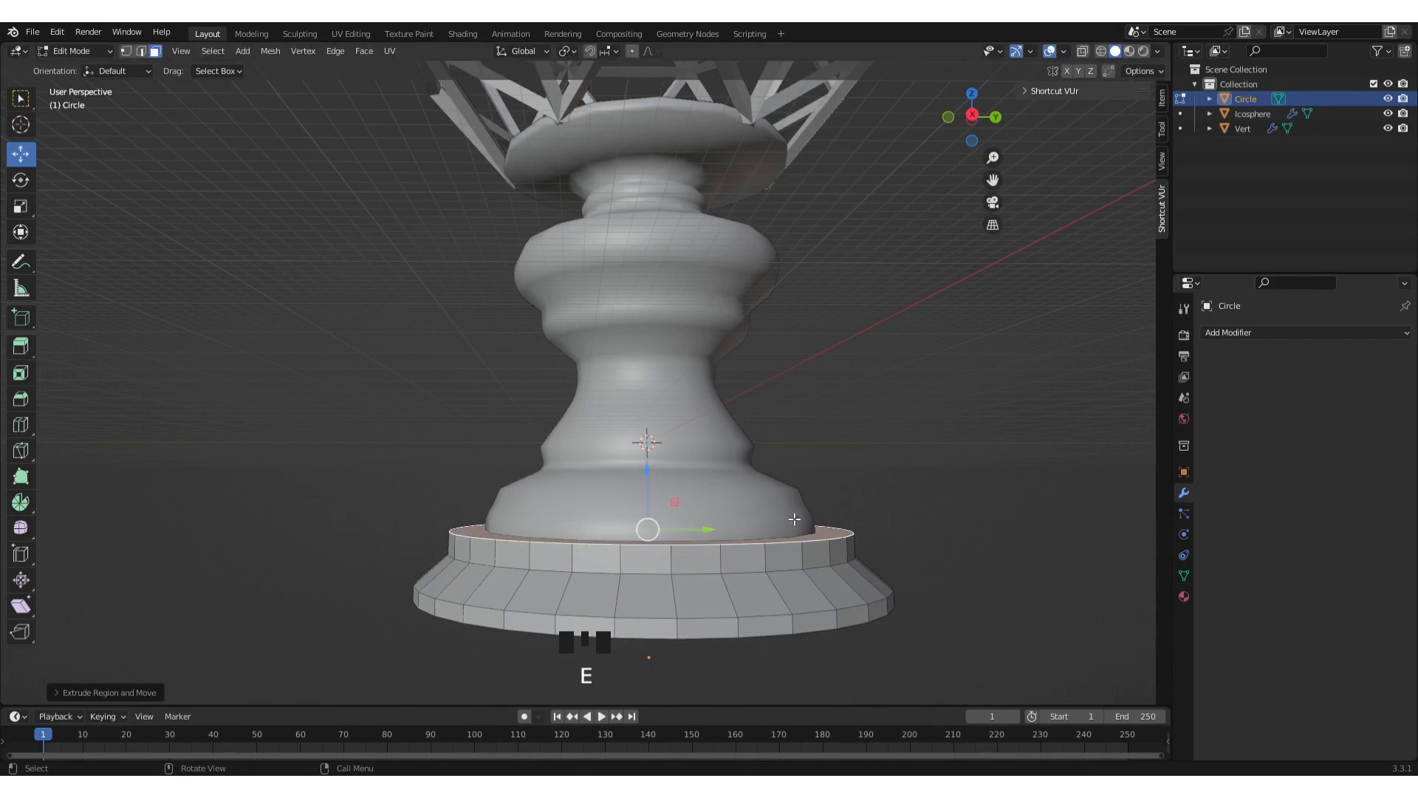
pyautogui.rightClick(878, 514)
pyautogui.press('s')
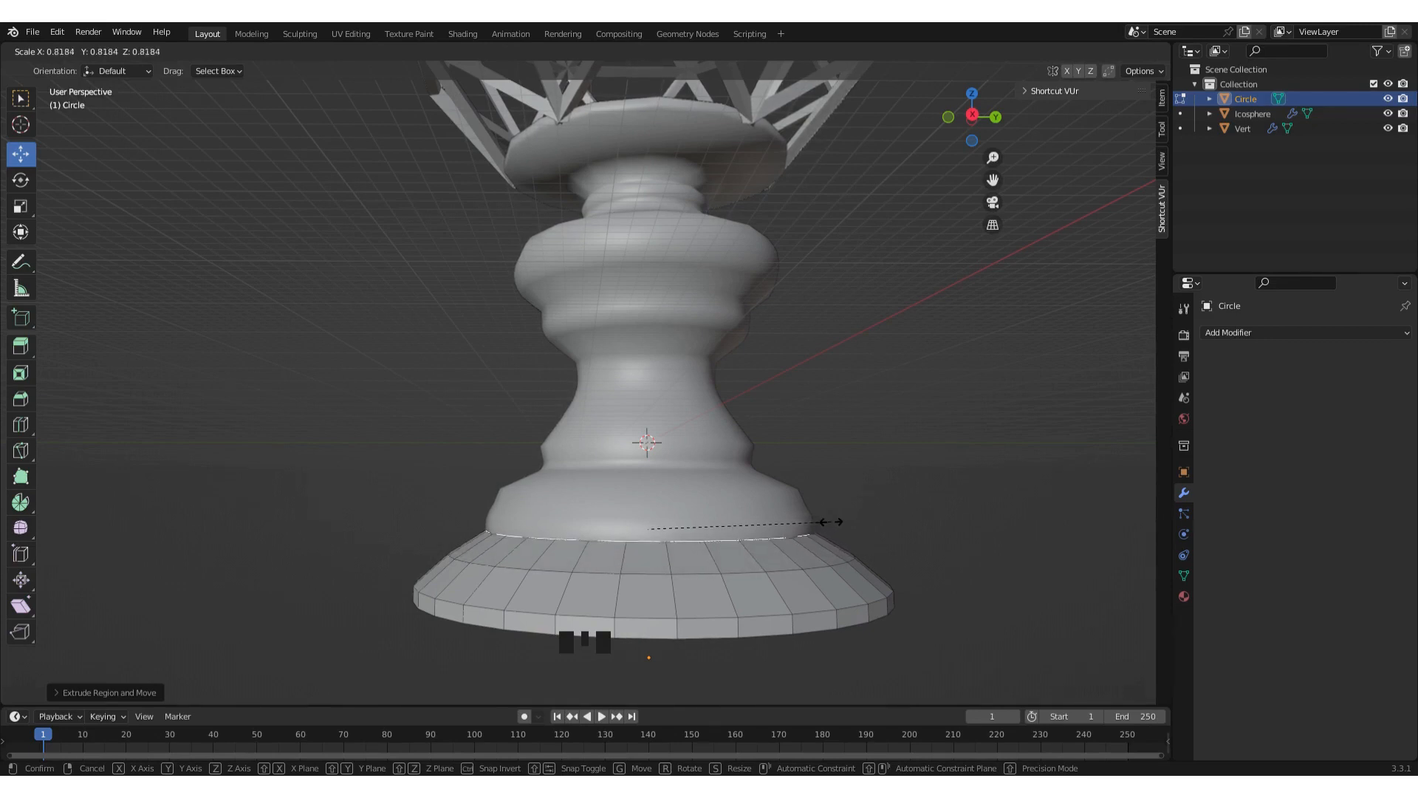
pyautogui.click(839, 523)
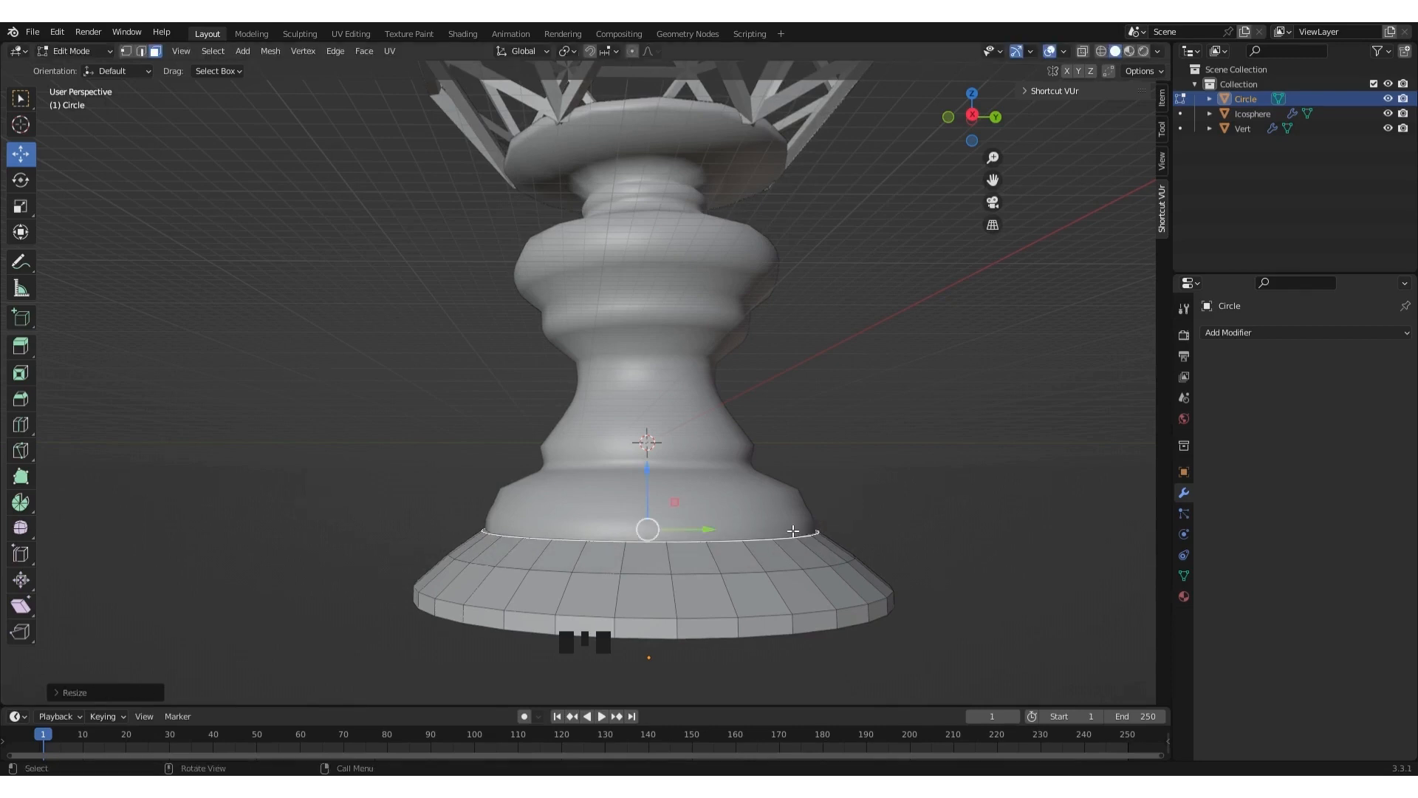
# Extrude the base's top face upward by about 5 m as a straight collar and return to Object Mode.
pyautogui.press('e')
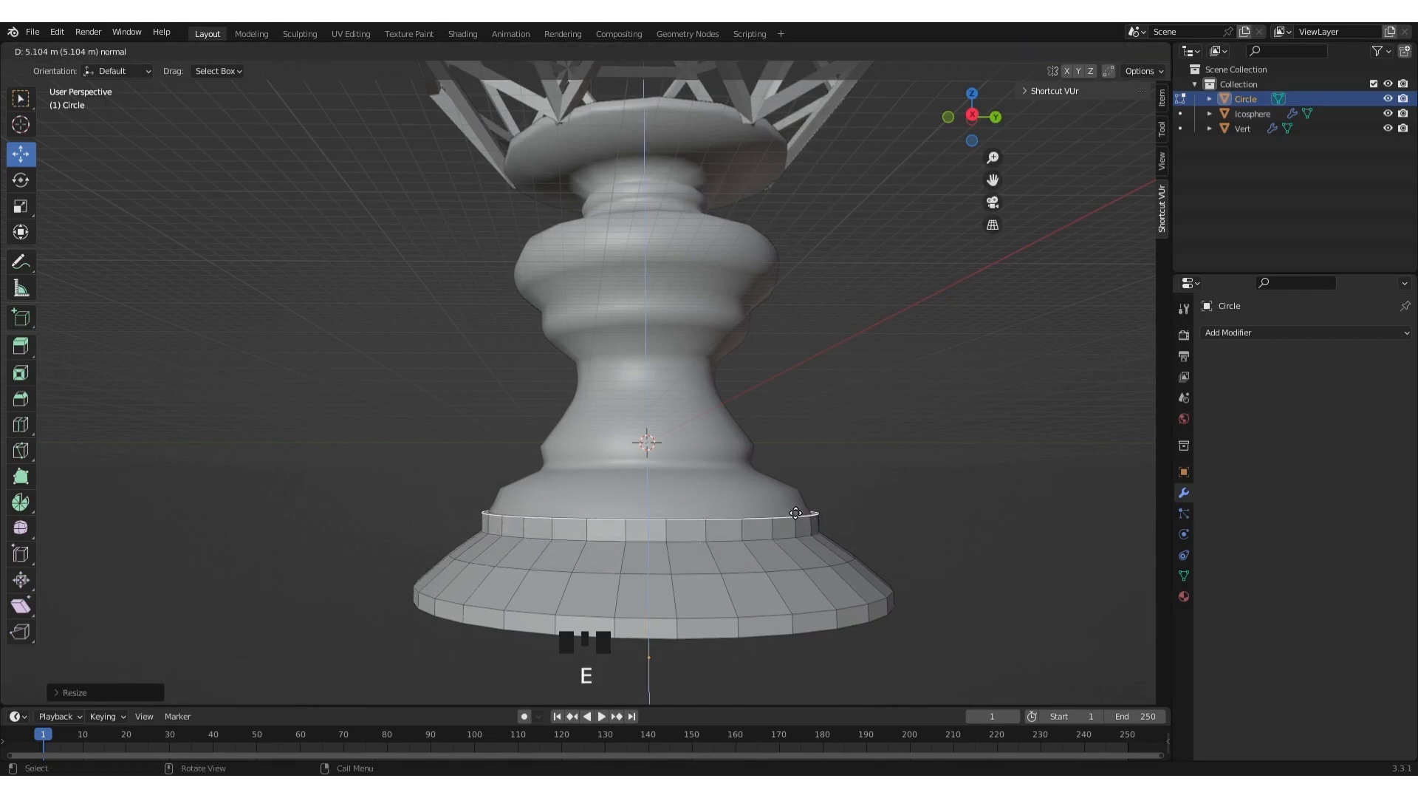
pyautogui.click(796, 513)
pyautogui.scroll(-2, 746, 474)
pyautogui.moveTo(747, 474); pyautogui.dragTo(757, 508, button='middle')
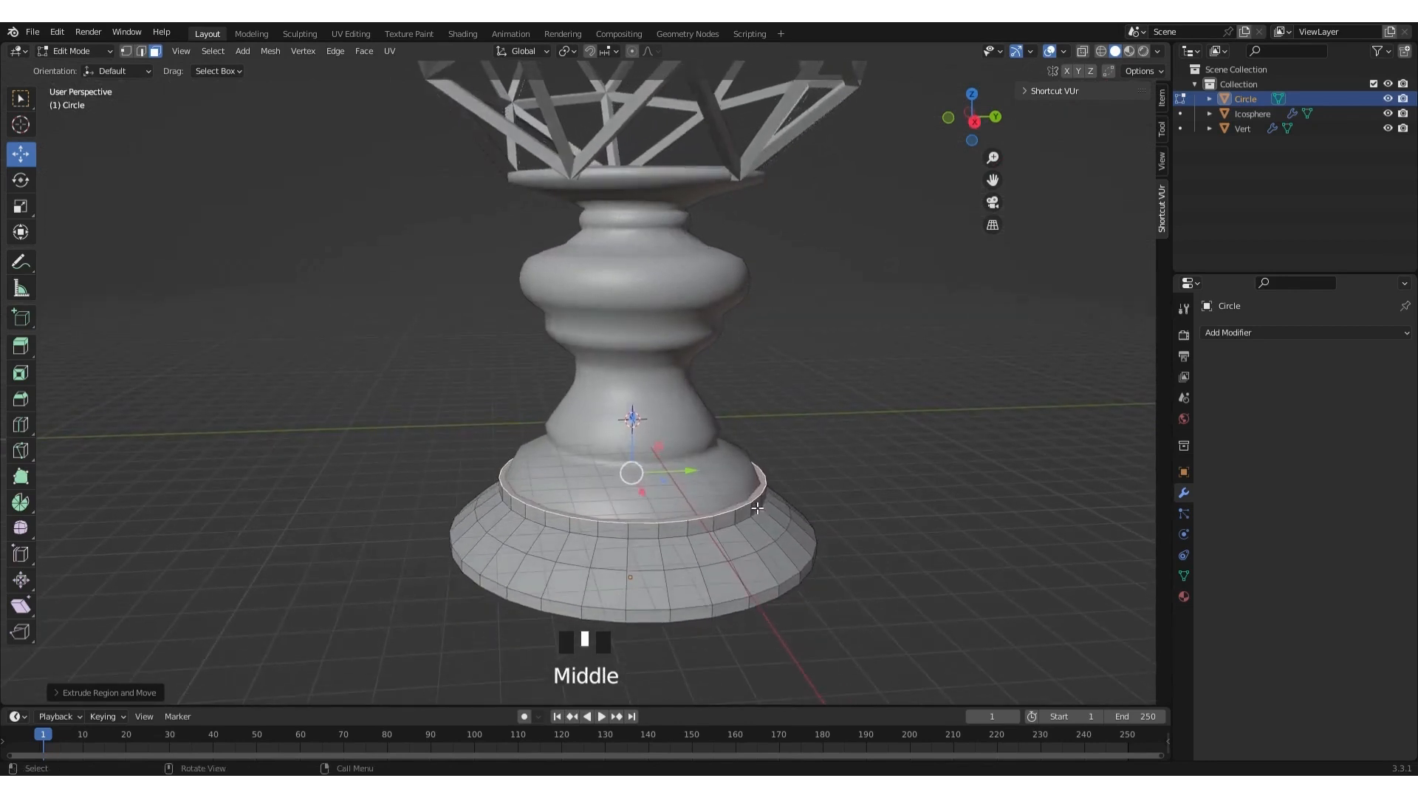
pyautogui.press('Tab')
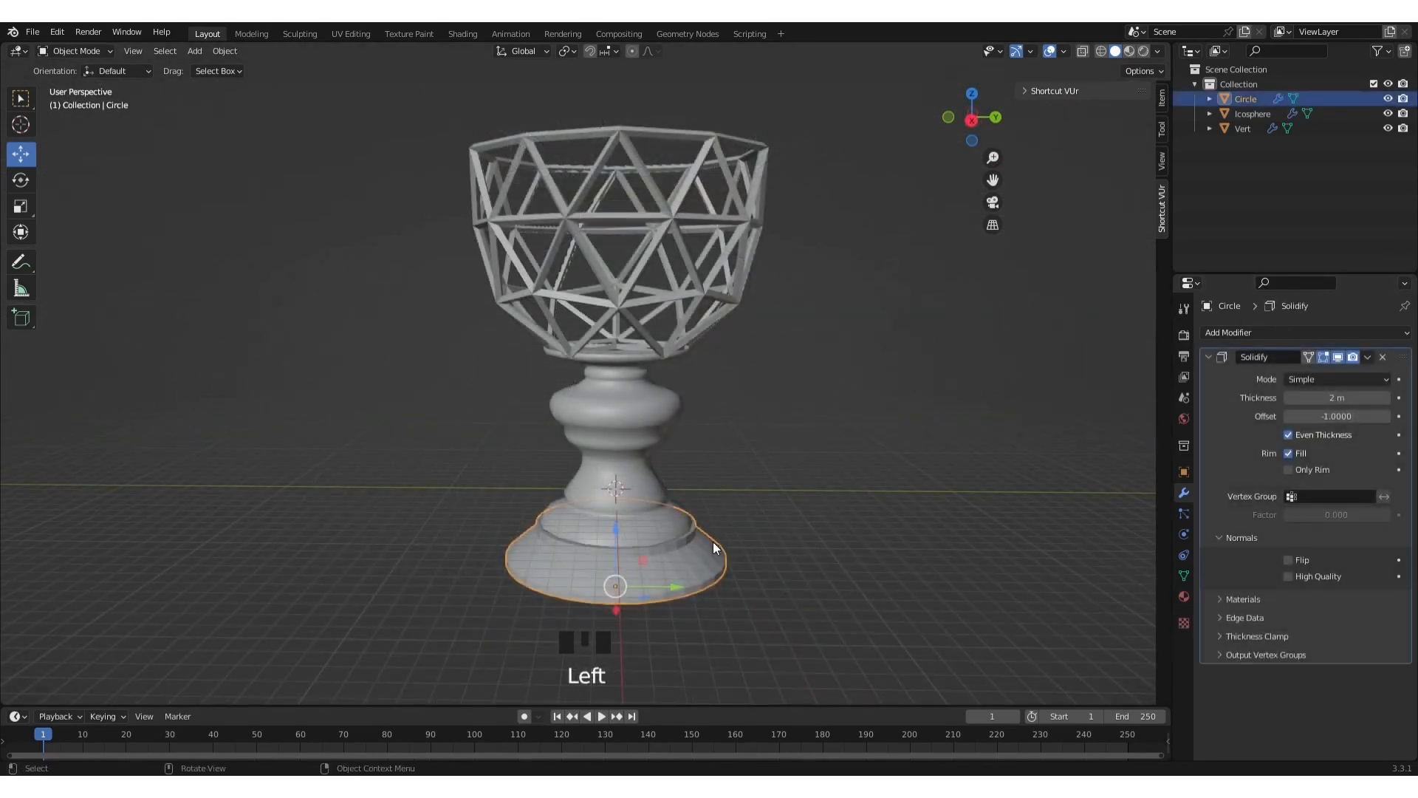
# Shade the stepped circular base smooth and enable Auto Smooth in its mesh normals.
pyautogui.moveTo(698, 555); pyautogui.dragTo(680, 490, button='right')
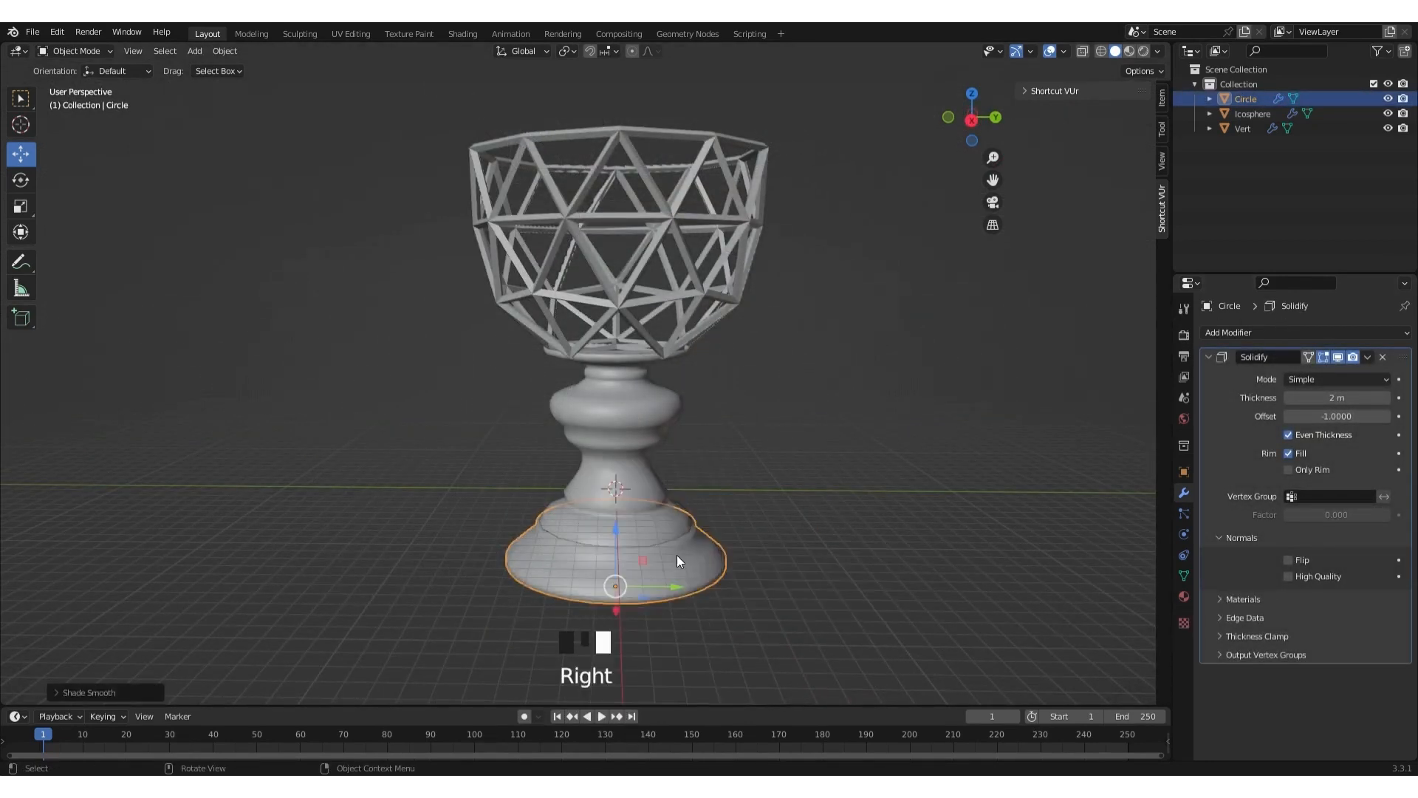
pyautogui.click(1183, 575)
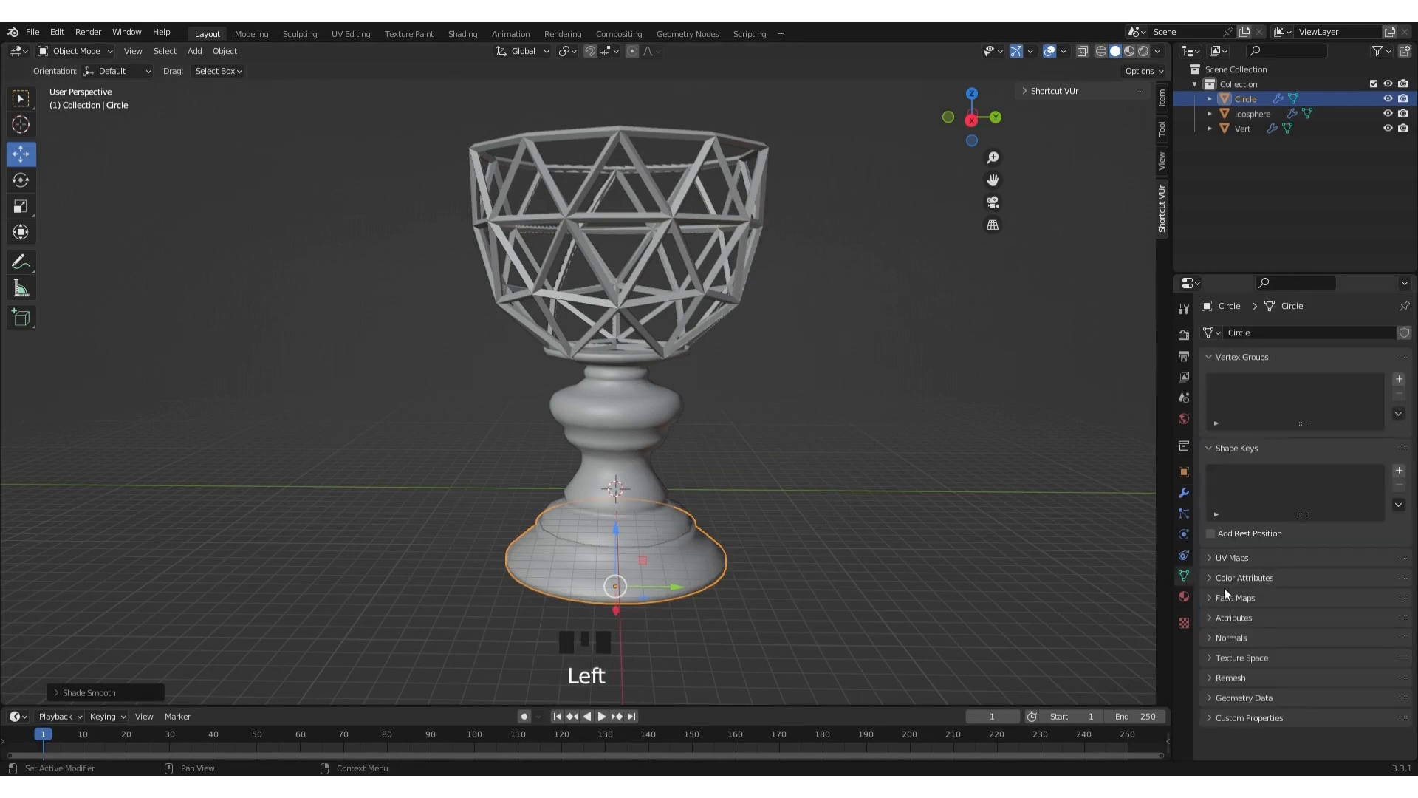
pyautogui.click(1212, 637)
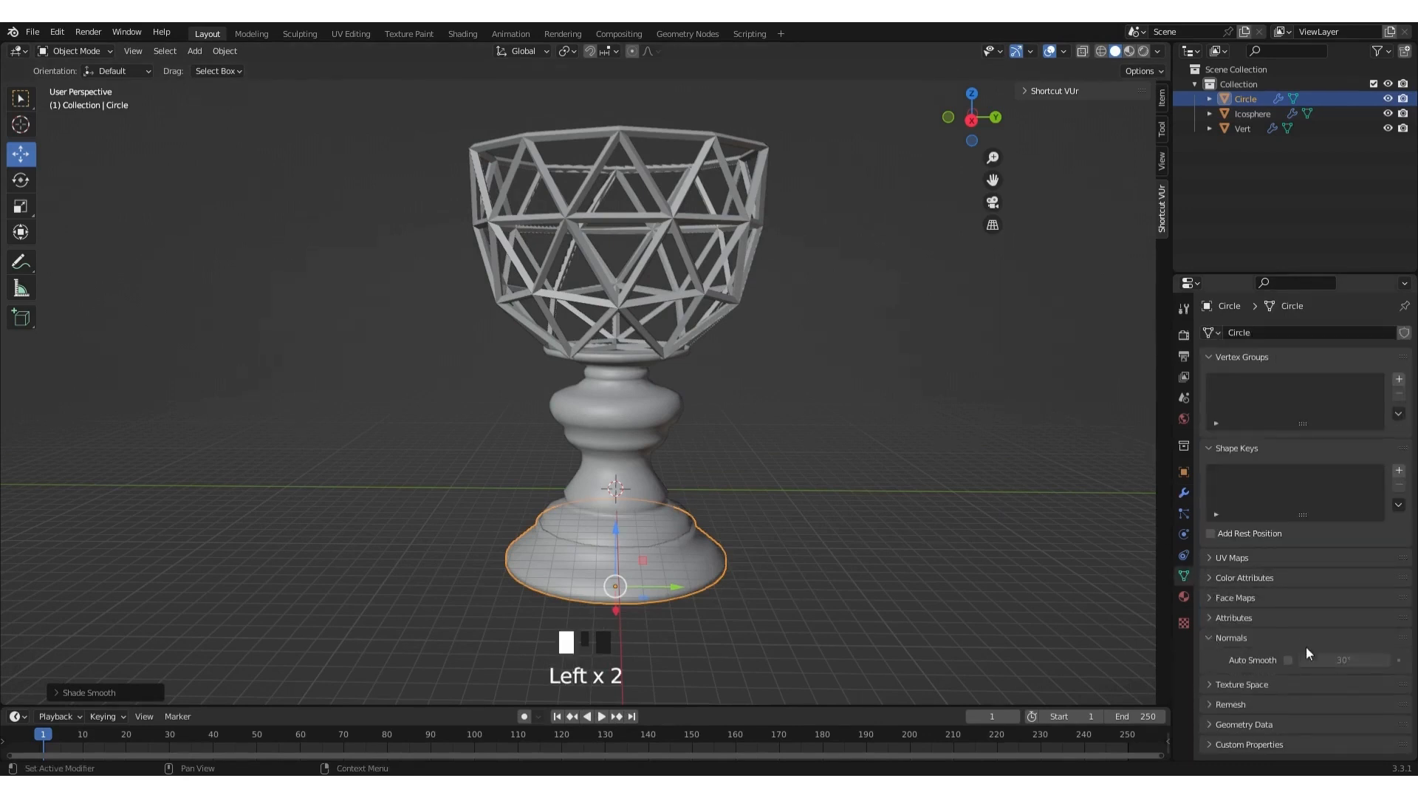
pyautogui.click(1289, 660)
pyautogui.scroll(1, 709, 543)
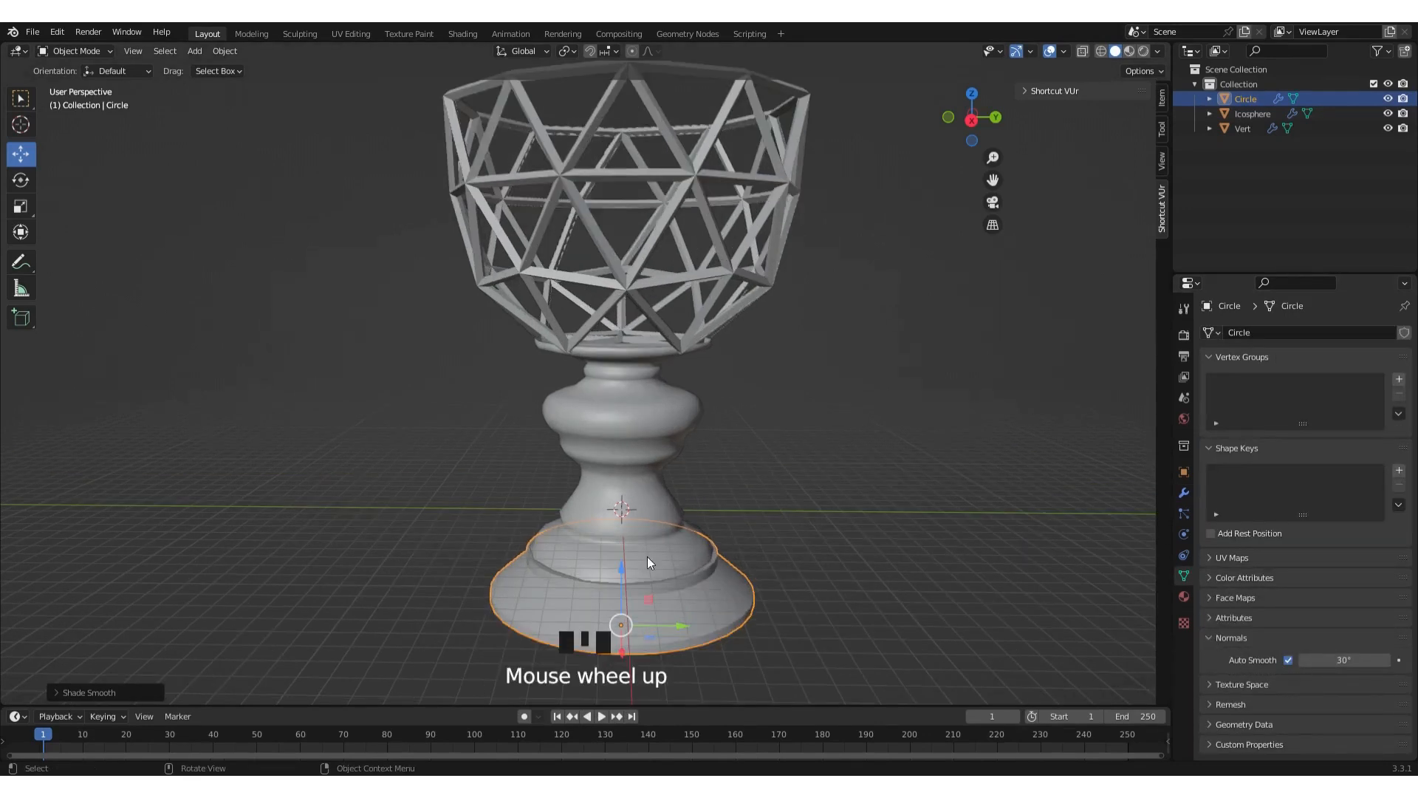
# Shade the vase-shaped pedestal smooth and enable Auto Smooth in its mesh normals.
pyautogui.click(667, 537)
pyautogui.rightClick(544, 412)
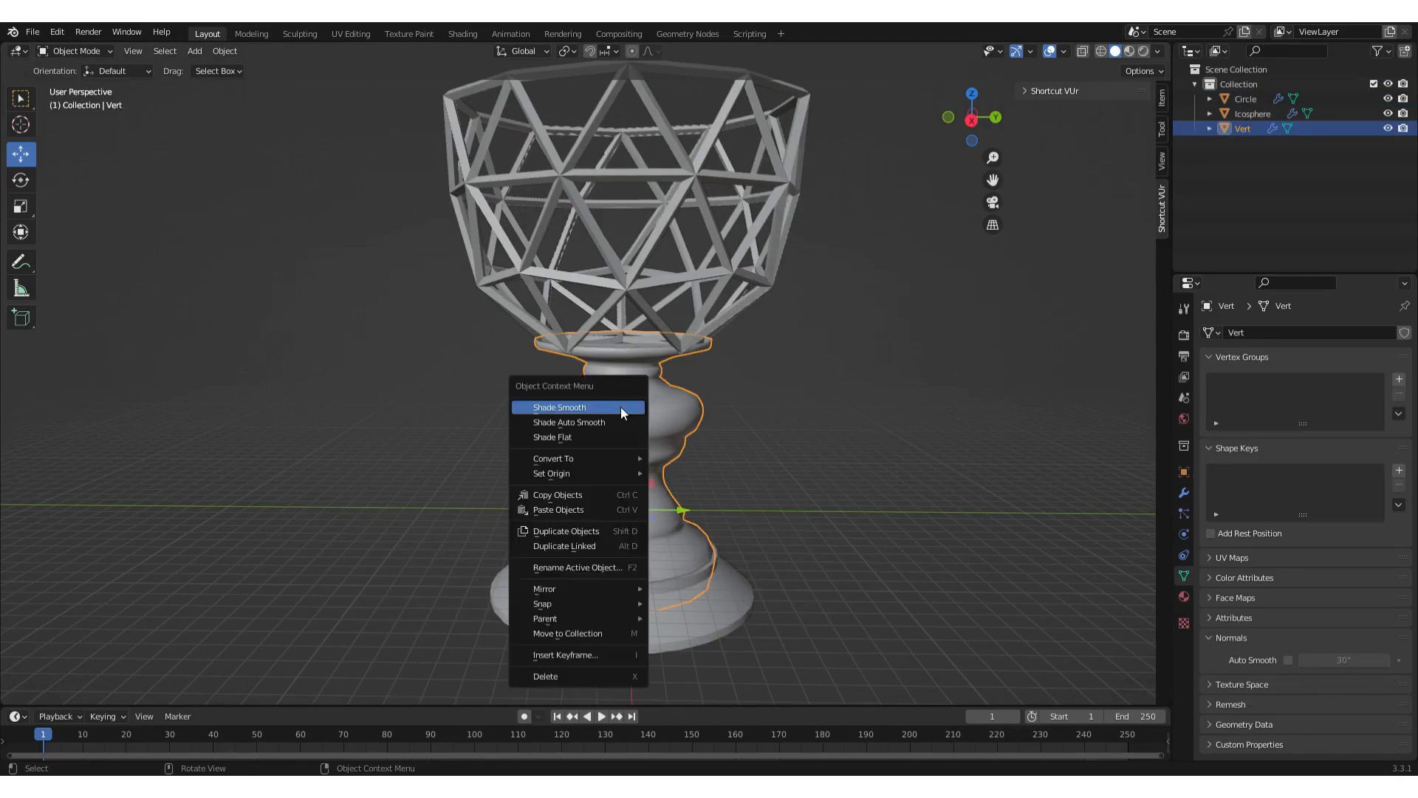
pyautogui.click(604, 406)
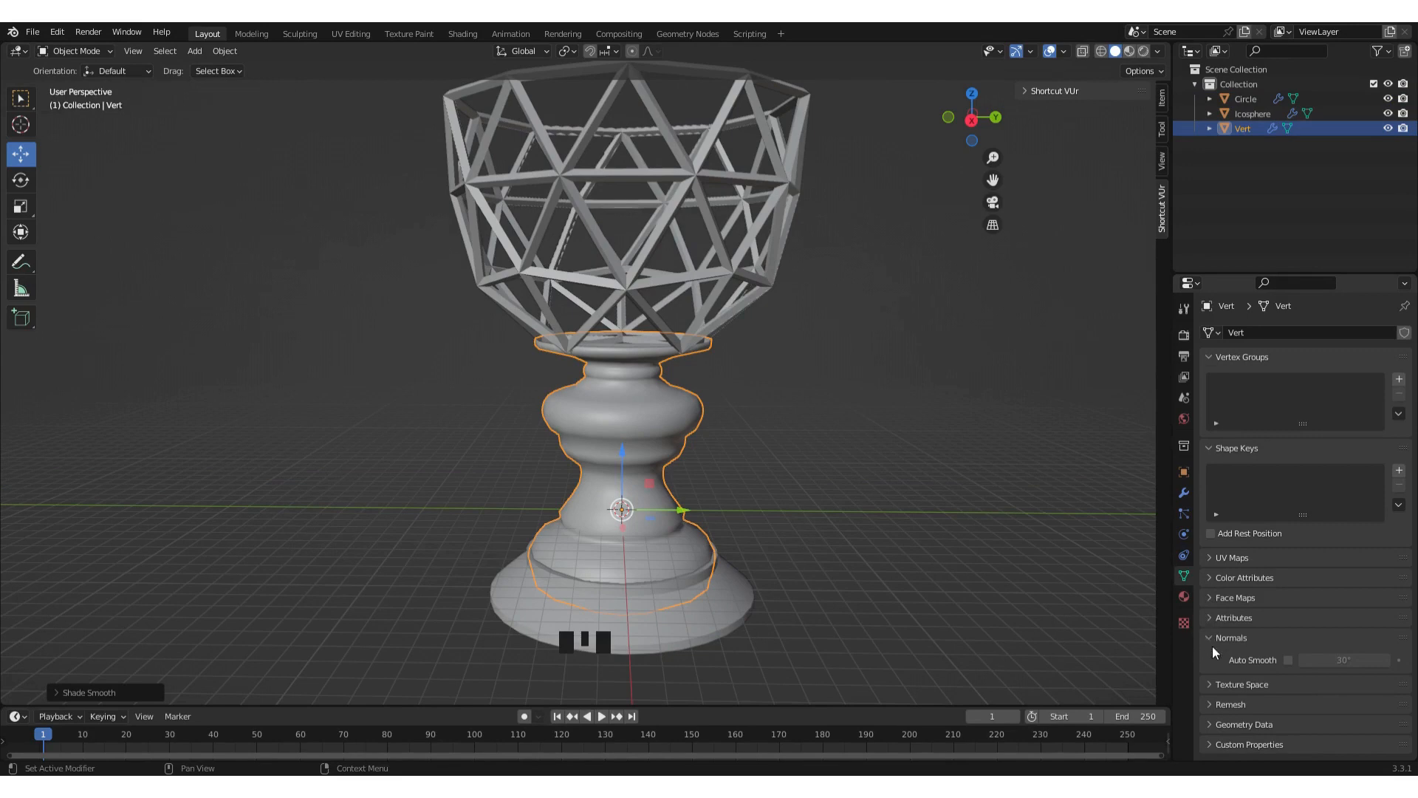
pyautogui.click(1288, 659)
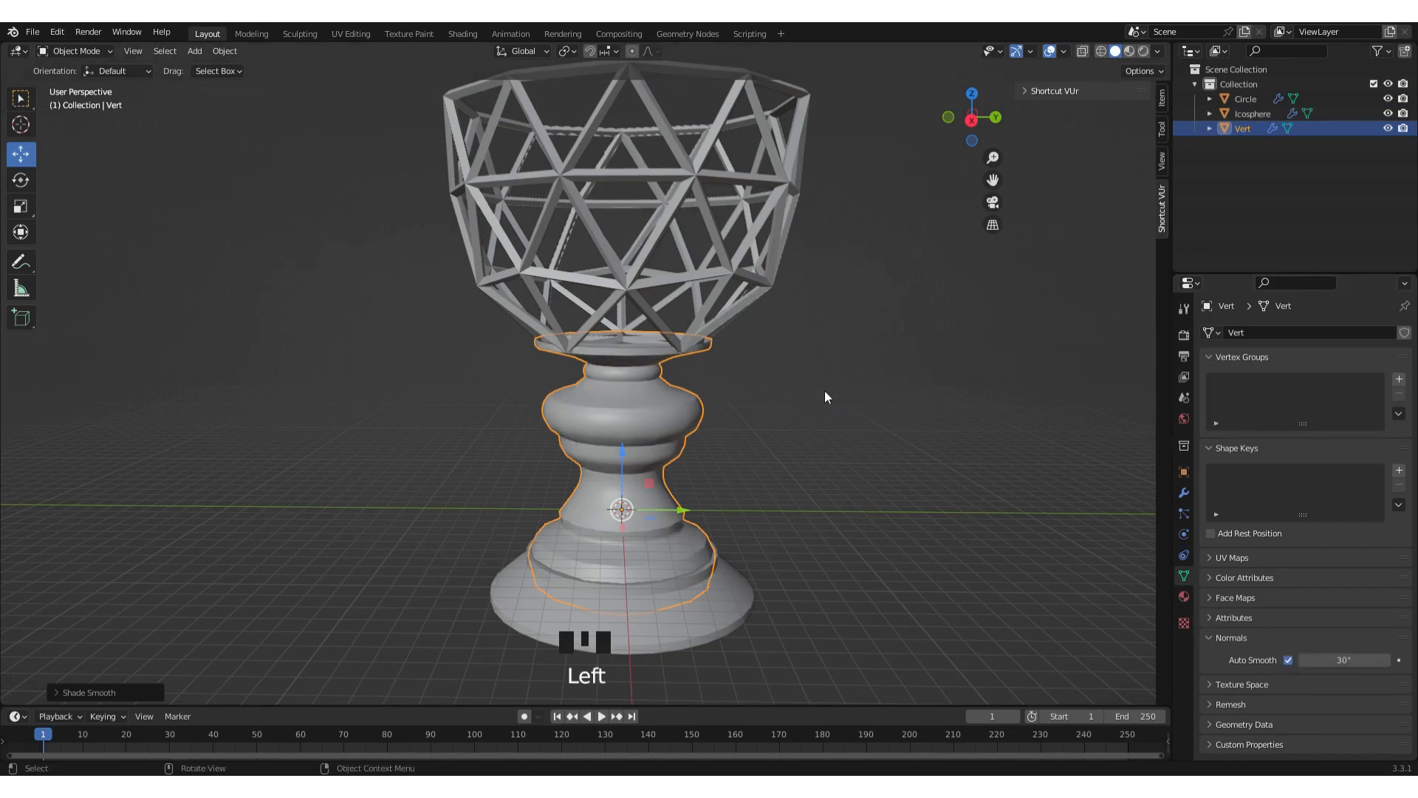
pyautogui.click(775, 410)
# Shade the wireframe ico sphere bowl smooth and enable Auto Smooth in its mesh normals.
pyautogui.moveTo(751, 425); pyautogui.dragTo(647, 311, button='middle')
pyautogui.click(671, 311)
pyautogui.rightClick(670, 308)
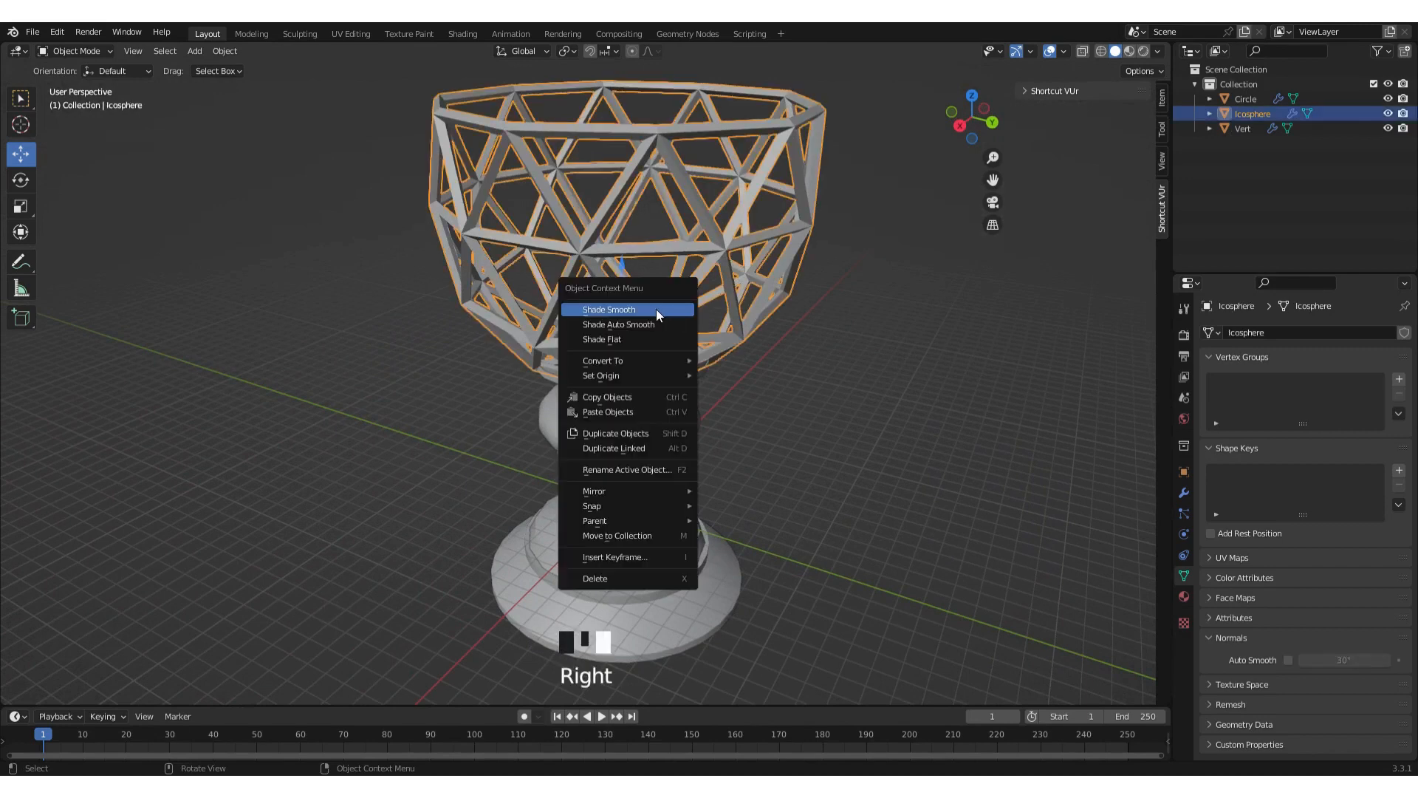
pyautogui.click(656, 309)
pyautogui.click(1288, 660)
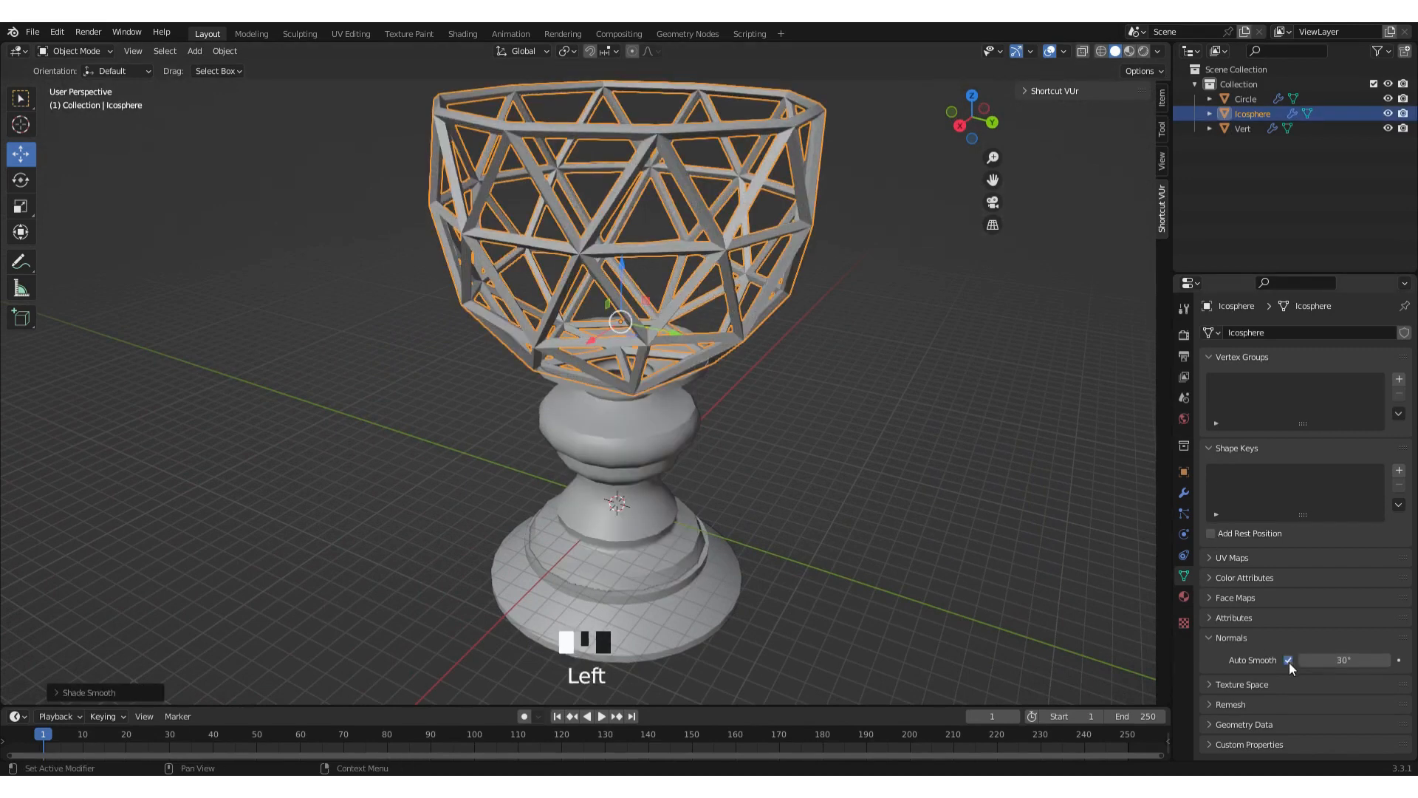
# Examine the shading of the vessel from several angles, especially where the bowl meets the pedestal.
pyautogui.moveTo(835, 348)
pyautogui.mouseDown(button='middle')
pyautogui.moveTo(841, 295)
pyautogui.moveTo(911, 291)
pyautogui.moveTo(962, 303)
pyautogui.moveTo(972, 325)
pyautogui.moveTo(832, 294)
pyautogui.mouseUp(button='middle')
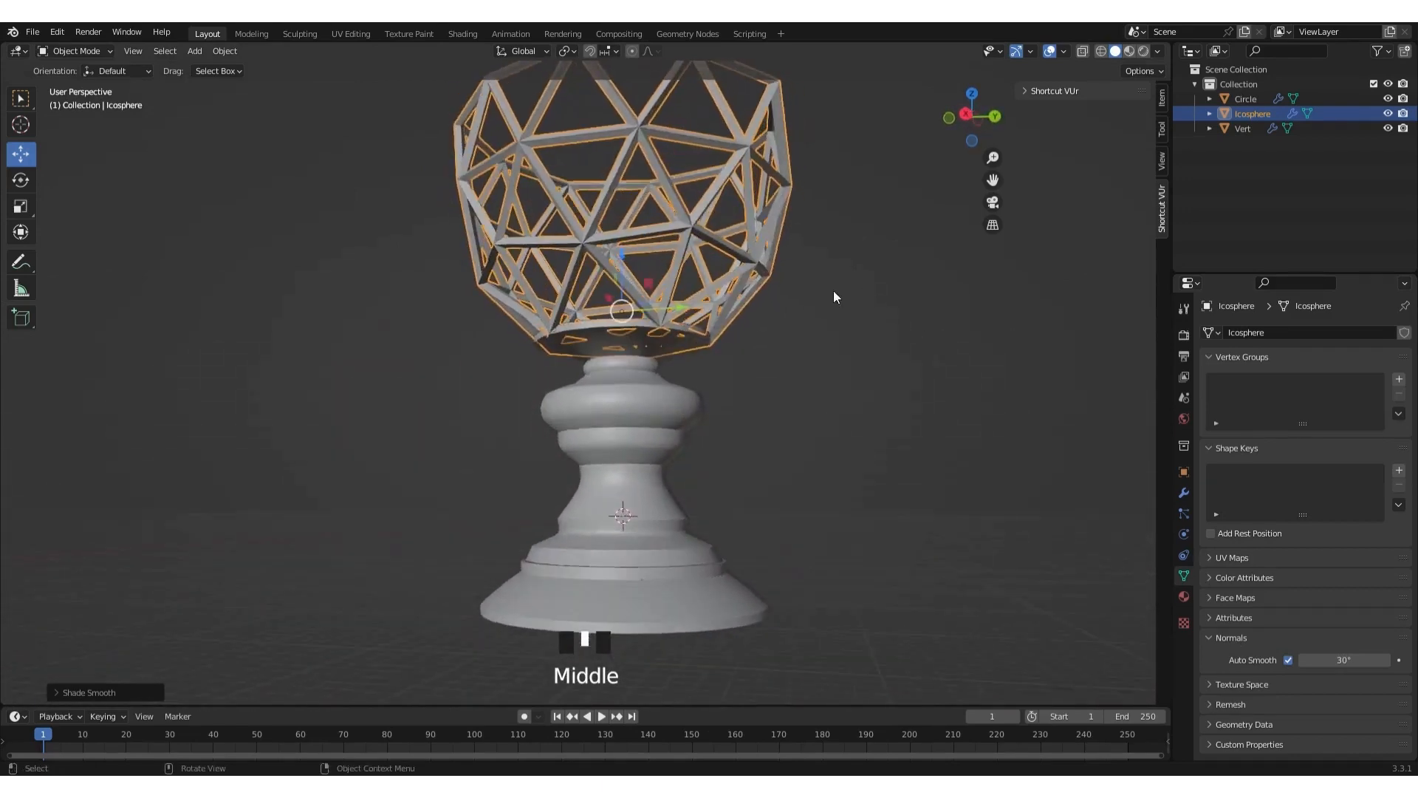
pyautogui.scroll(4, 813, 348)
pyautogui.click(902, 332)
pyautogui.moveTo(902, 333); pyautogui.dragTo(769, 294, button='middle')
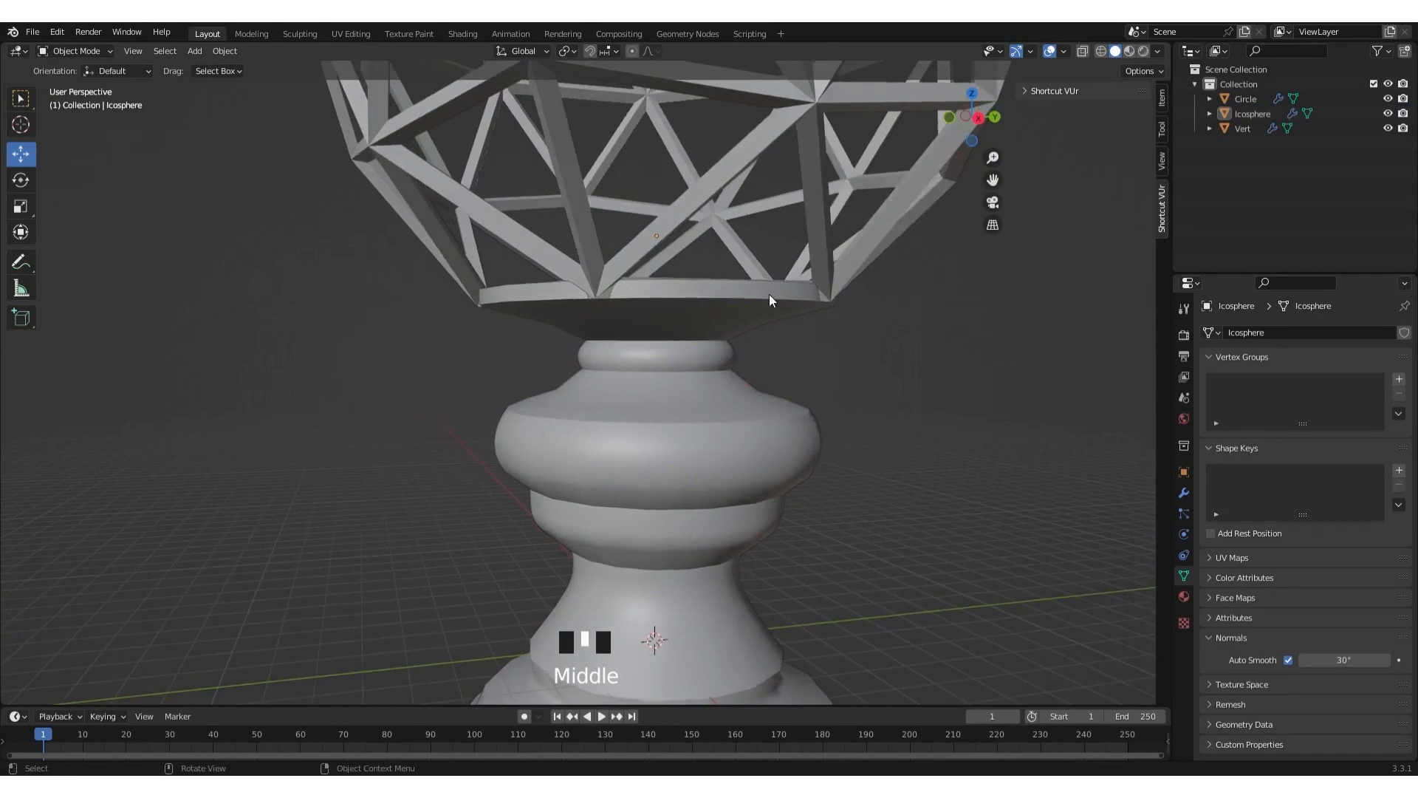
pyautogui.click(769, 294)
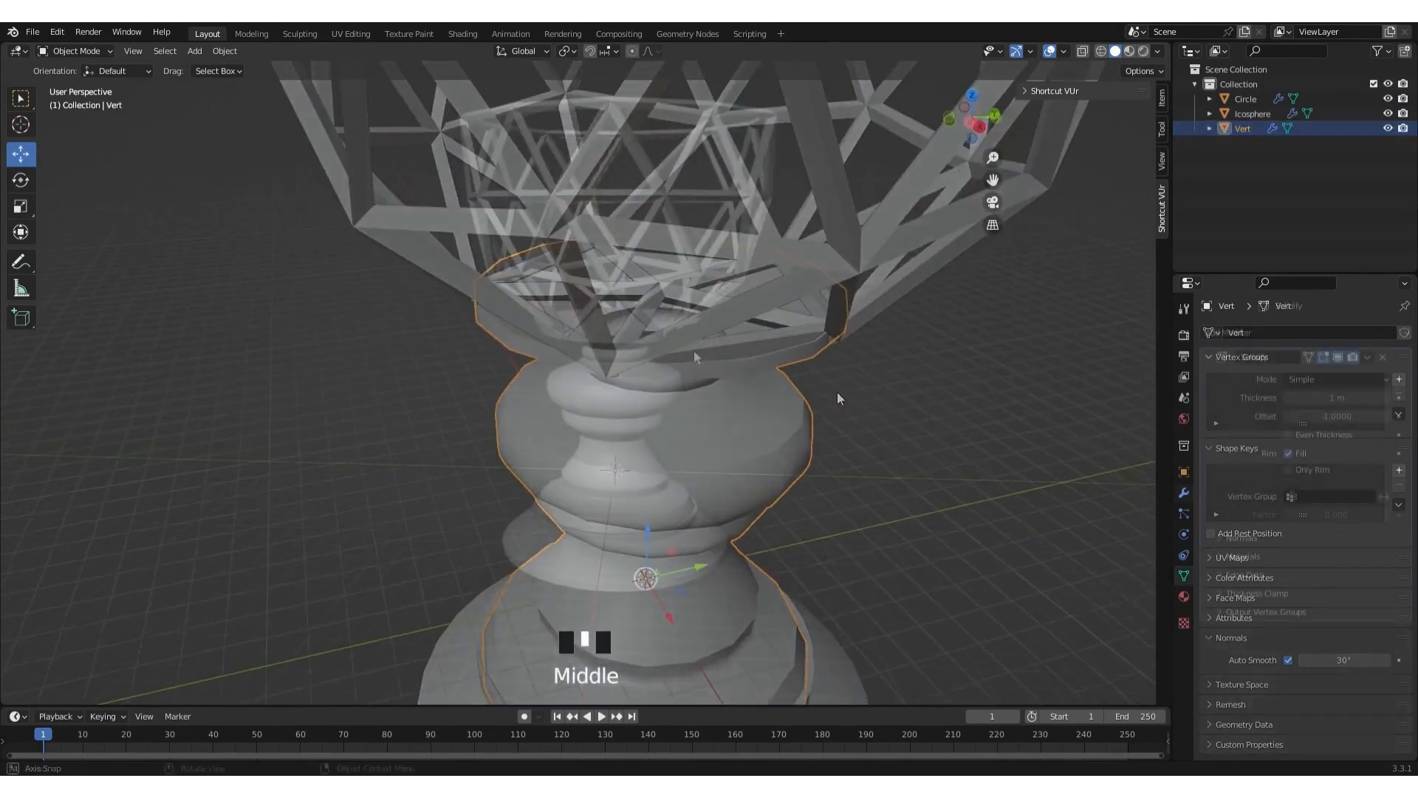
pyautogui.scroll(-3, 696, 326)
pyautogui.keyDown('shift'); pyautogui.moveTo(696, 330); pyautogui.dragTo(718, 352, button='middle'); pyautogui.keyUp('shift')
pyautogui.scroll(1, 698, 360)
# Give the wireframe bowl a new material and darken its base color to a mid grey.
pyautogui.click(650, 299)
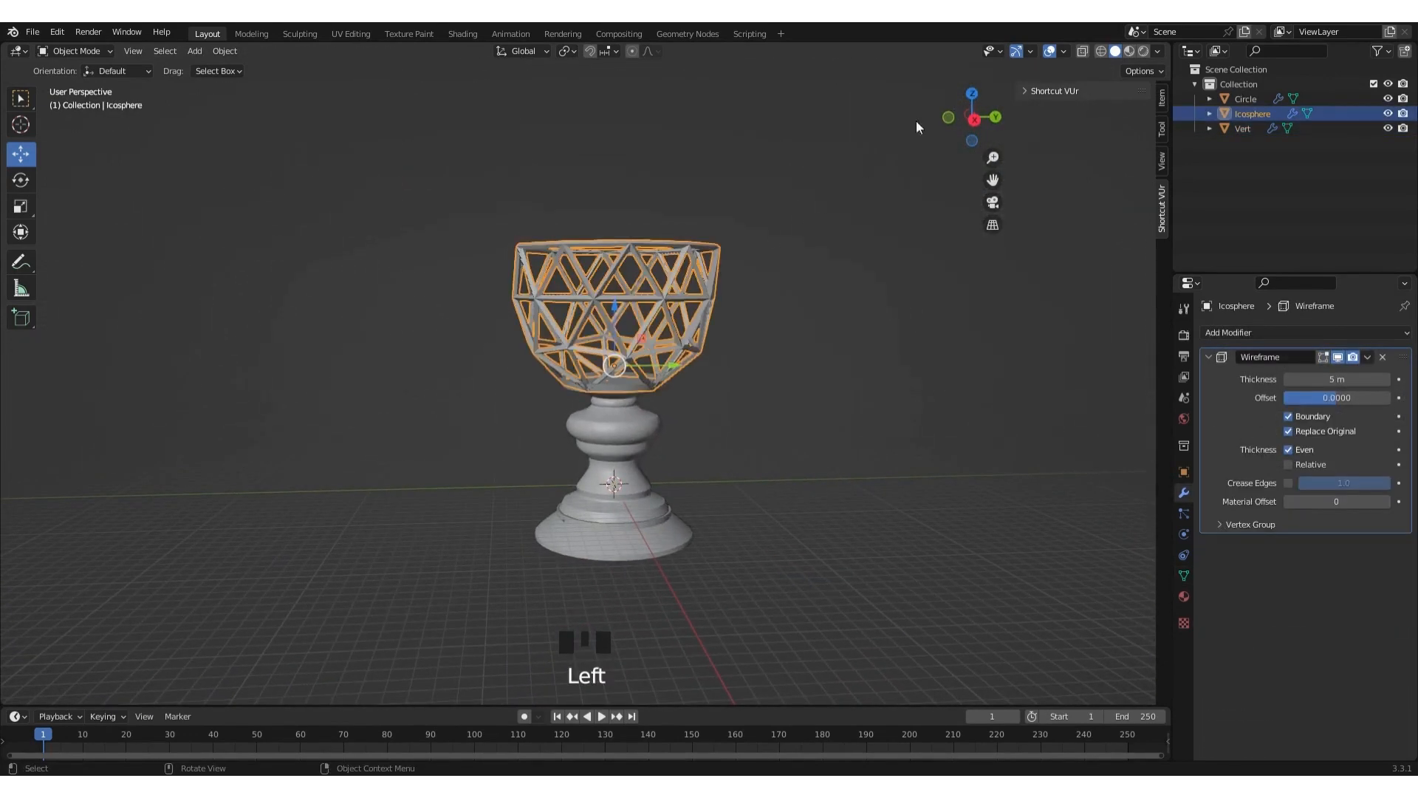
pyautogui.click(1184, 595)
pyautogui.click(1308, 395)
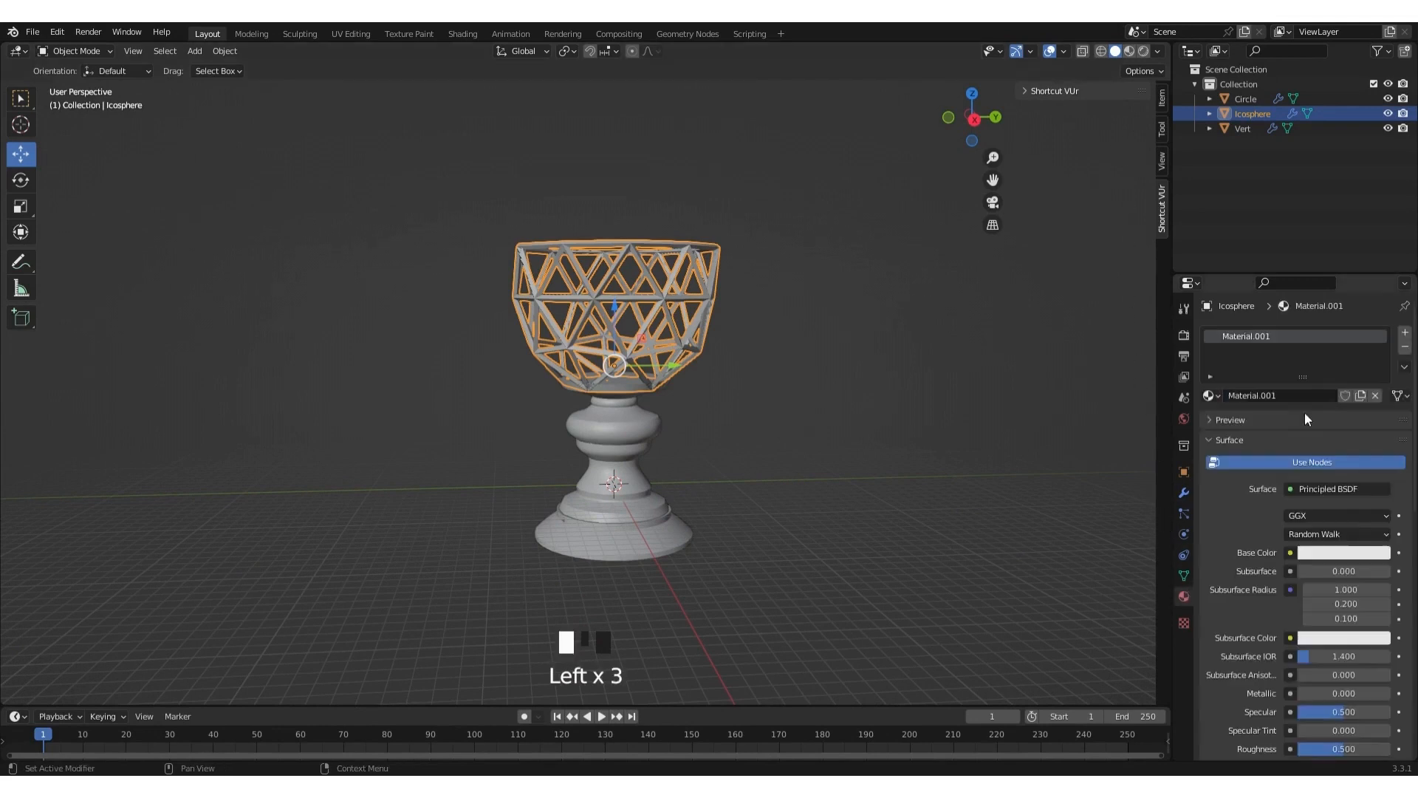
pyautogui.click(1343, 556)
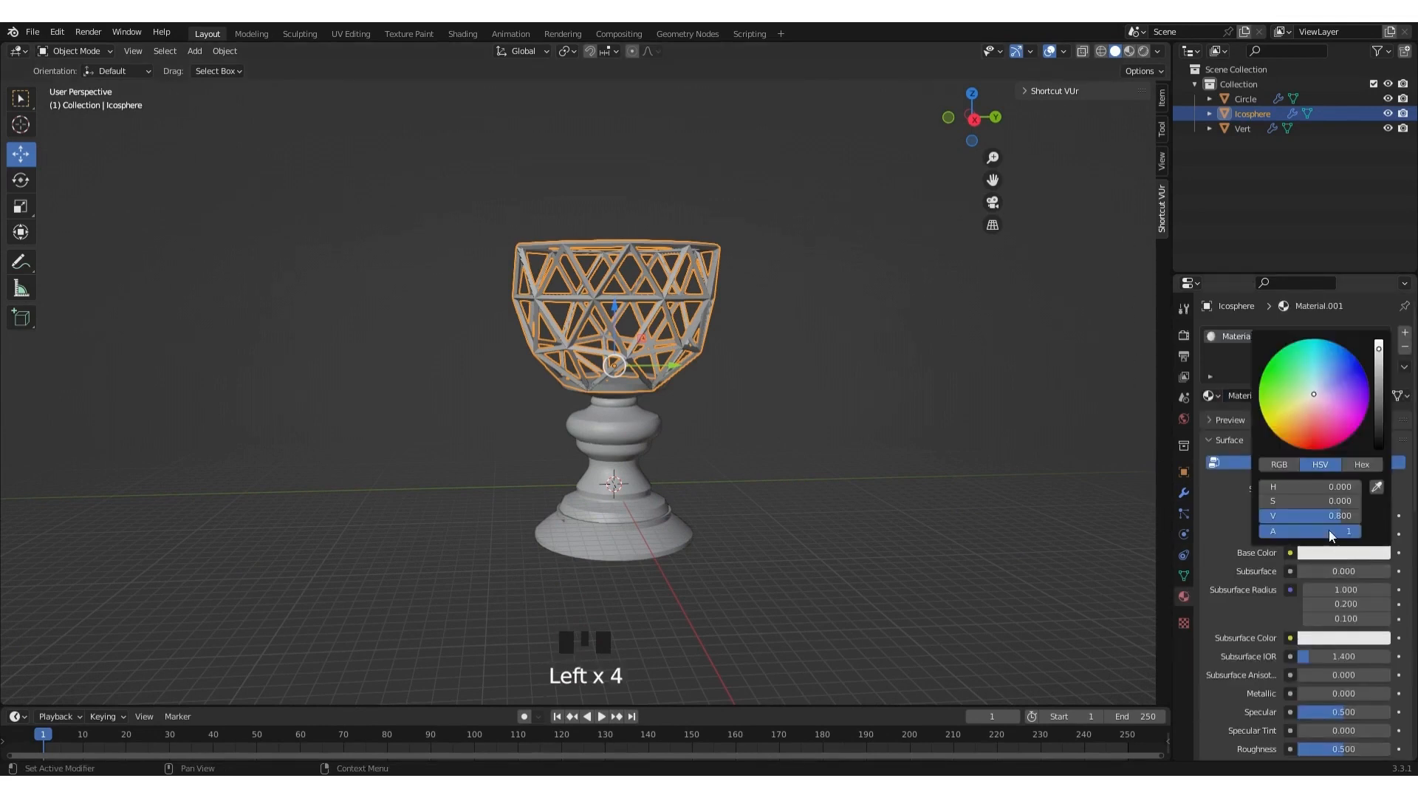
pyautogui.moveTo(1380, 399); pyautogui.dragTo(1377, 390)
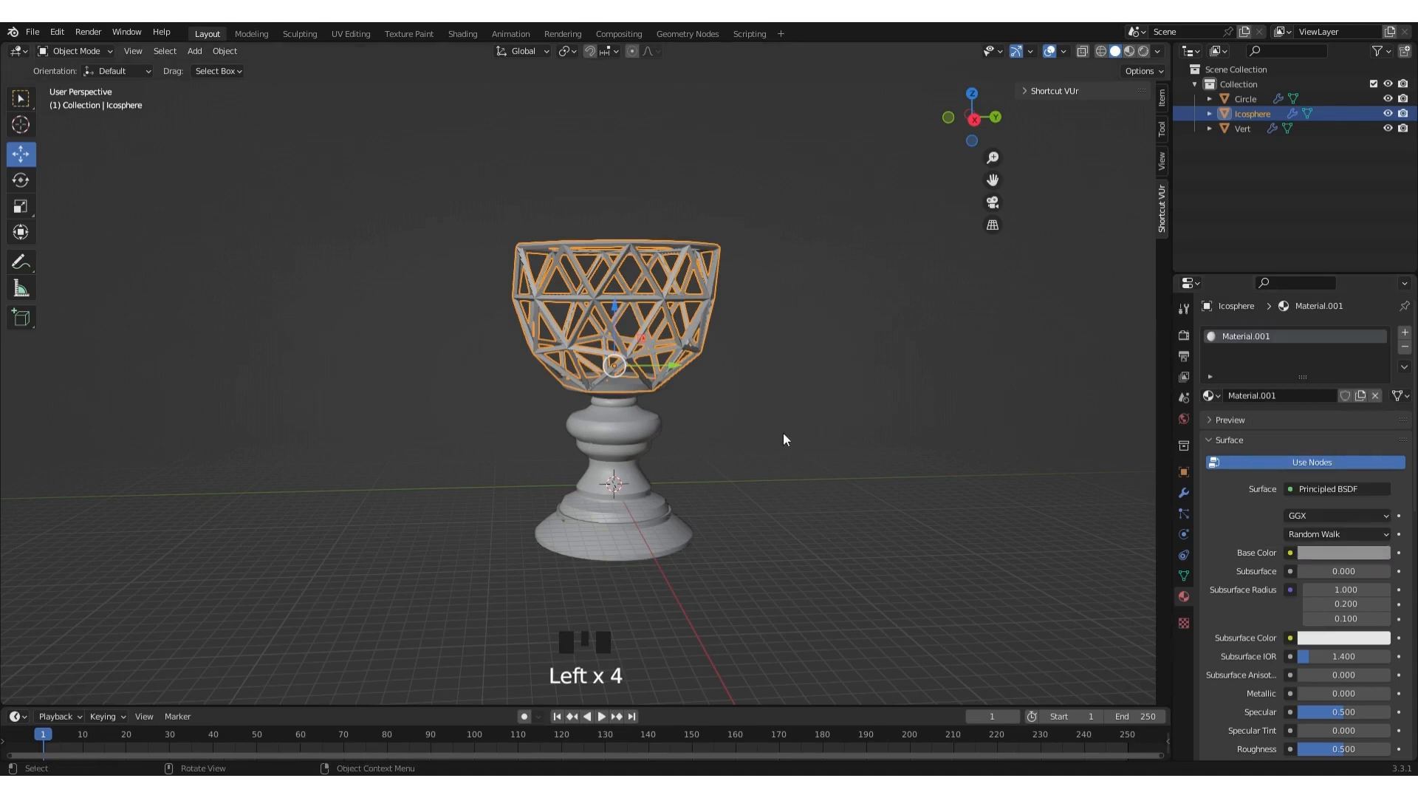
# Give the pedestal a new material with a dark orange base color of hue 0.017, saturation 0.999 and value 0.517.
pyautogui.click(635, 436)
pyautogui.click(1278, 398)
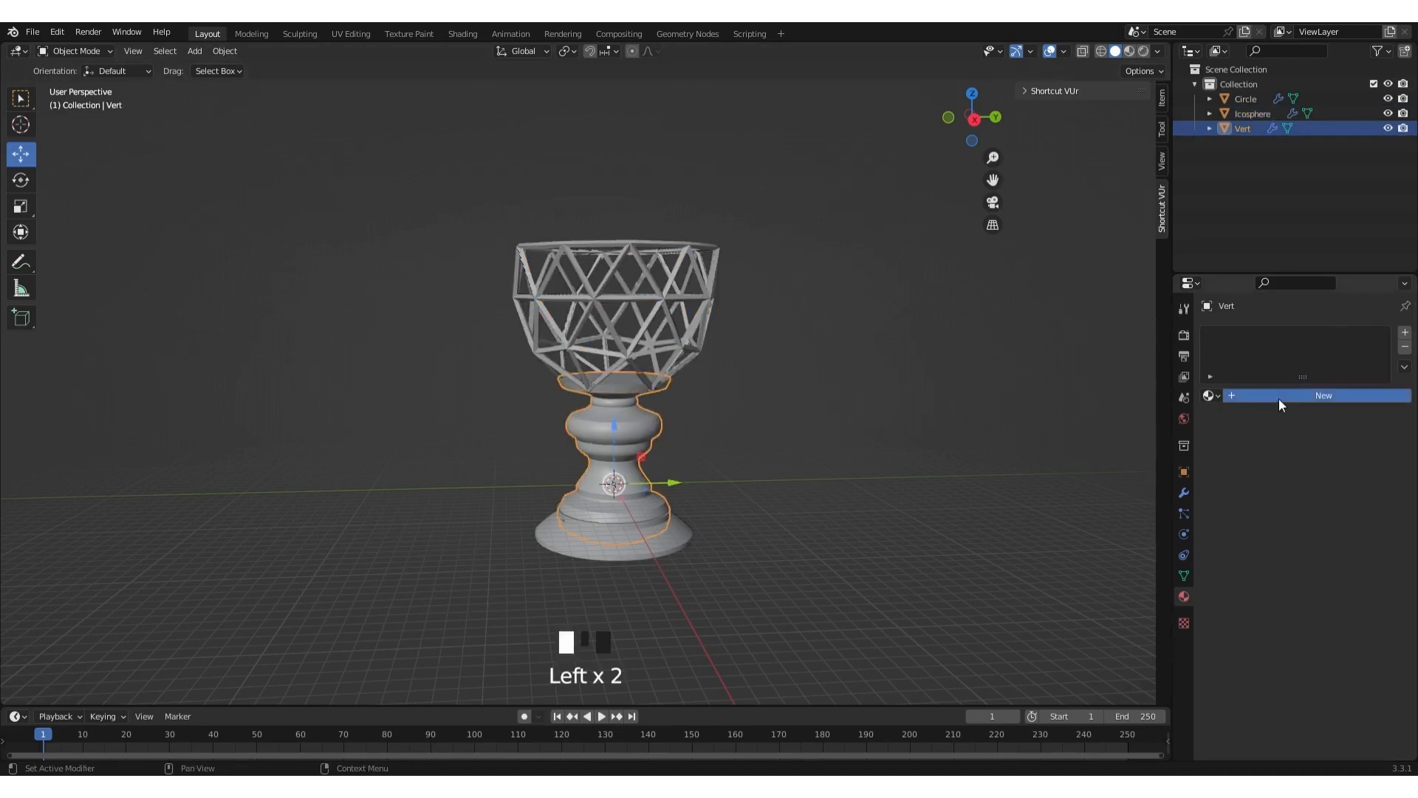
pyautogui.click(1338, 554)
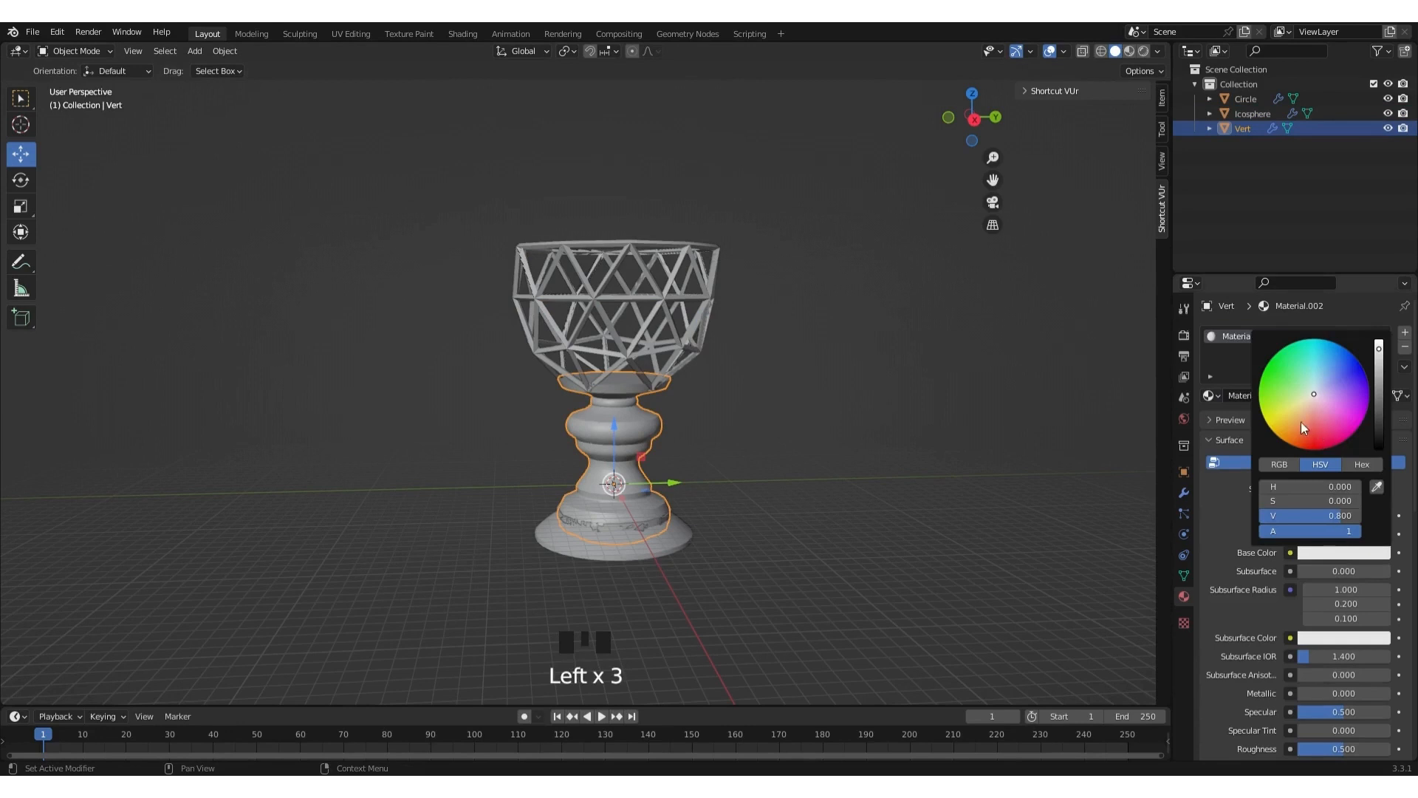
pyautogui.moveTo(1324, 418); pyautogui.dragTo(1299, 438)
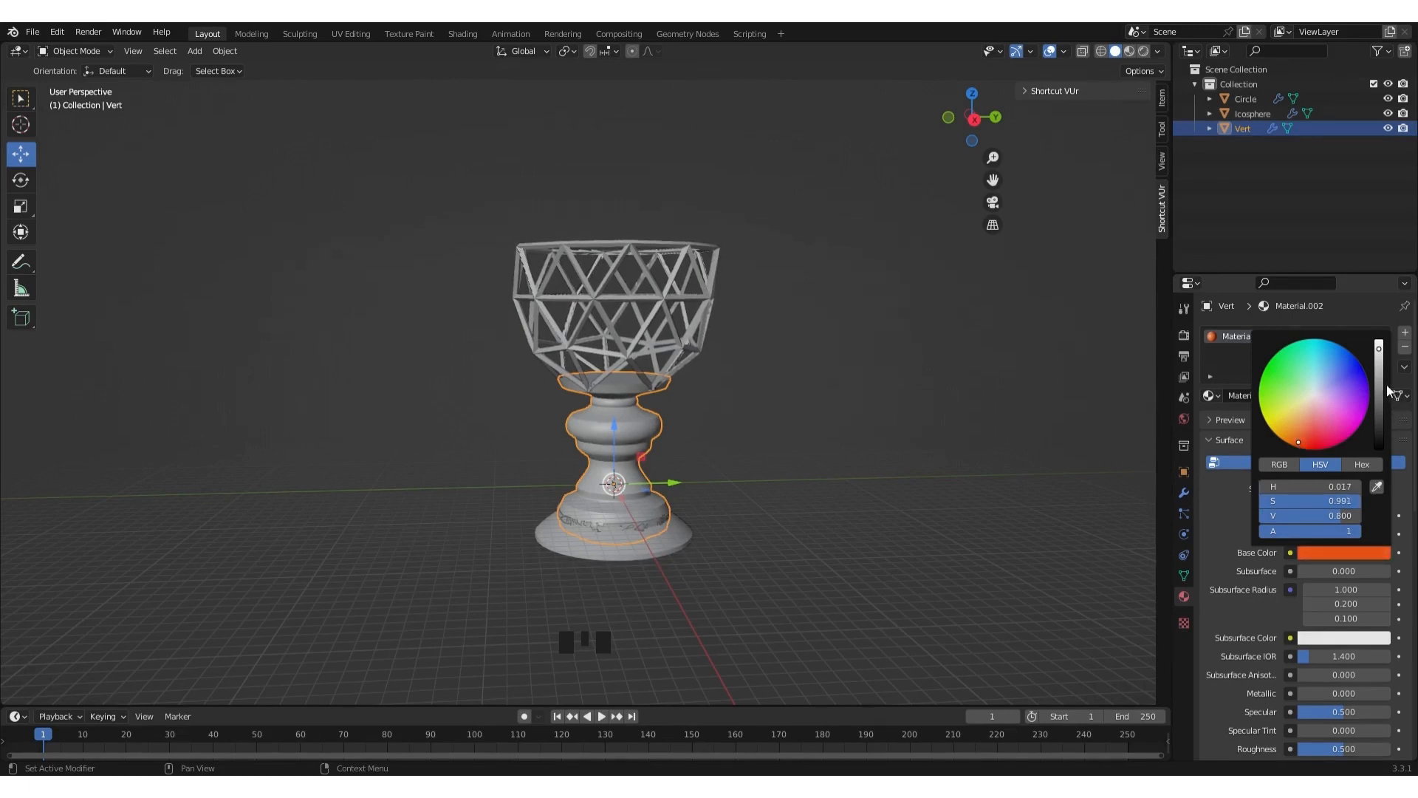
pyautogui.moveTo(1378, 347); pyautogui.dragTo(1378, 376)
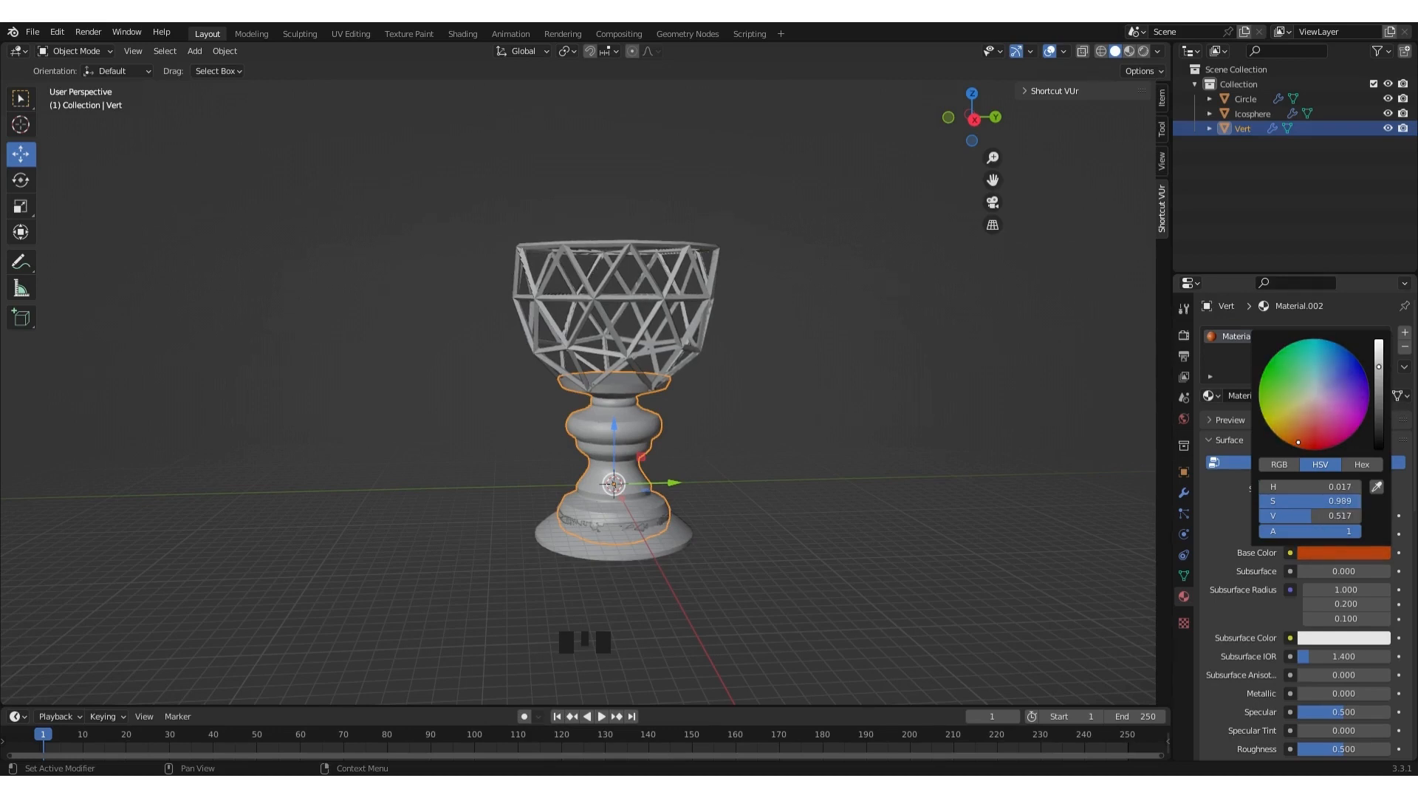
# Assign the pedestal's orange Material.002 to the circular base.
pyautogui.click(661, 543)
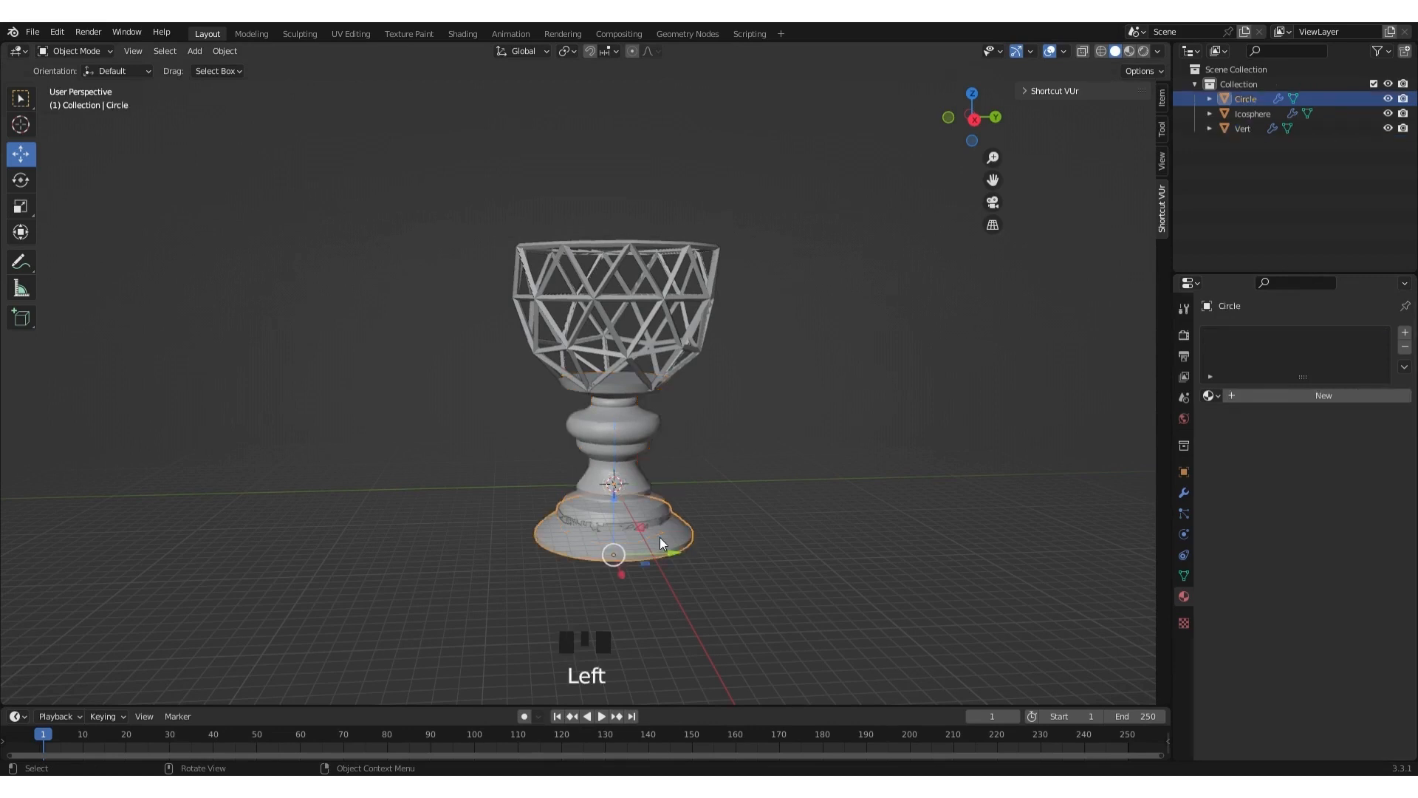
pyautogui.click(1220, 394)
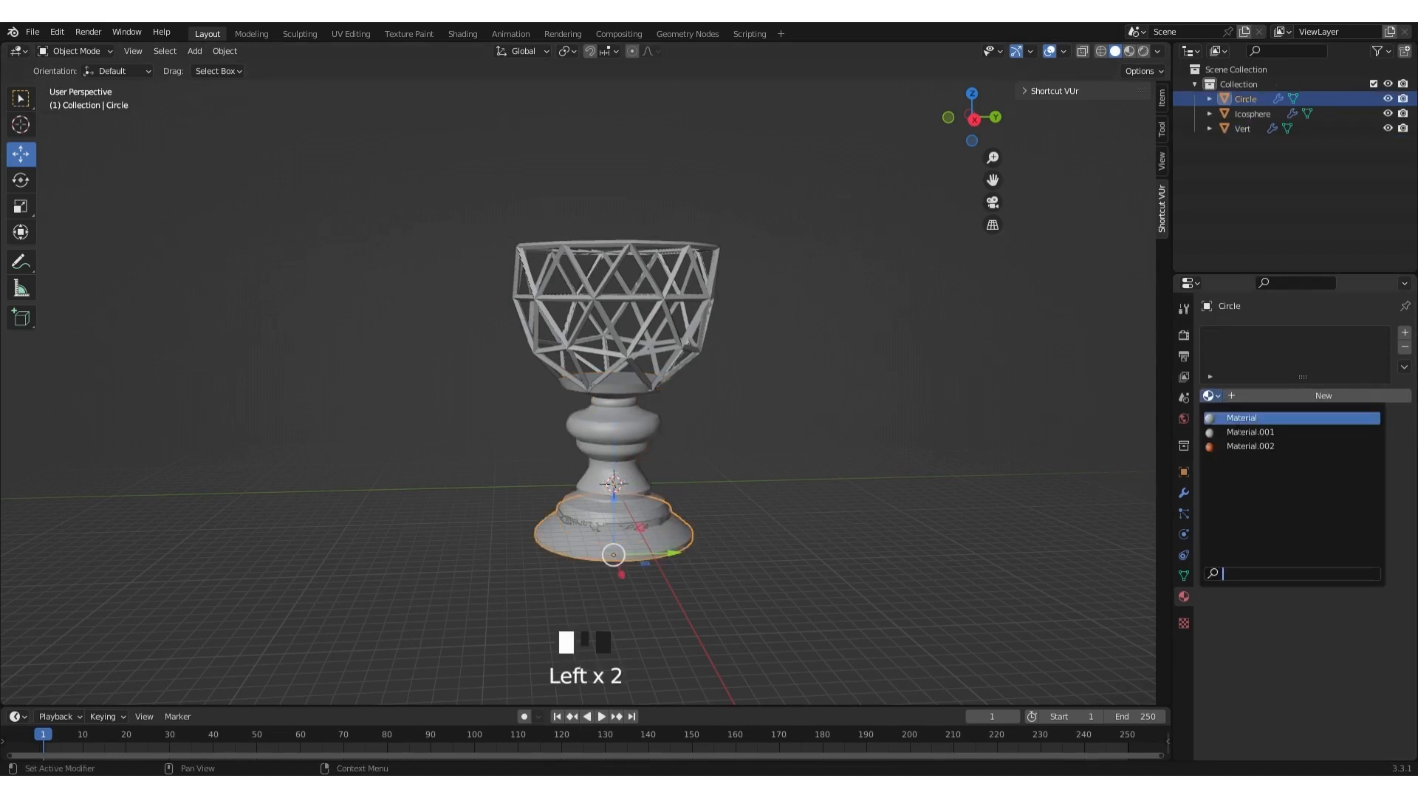
pyautogui.click(1239, 444)
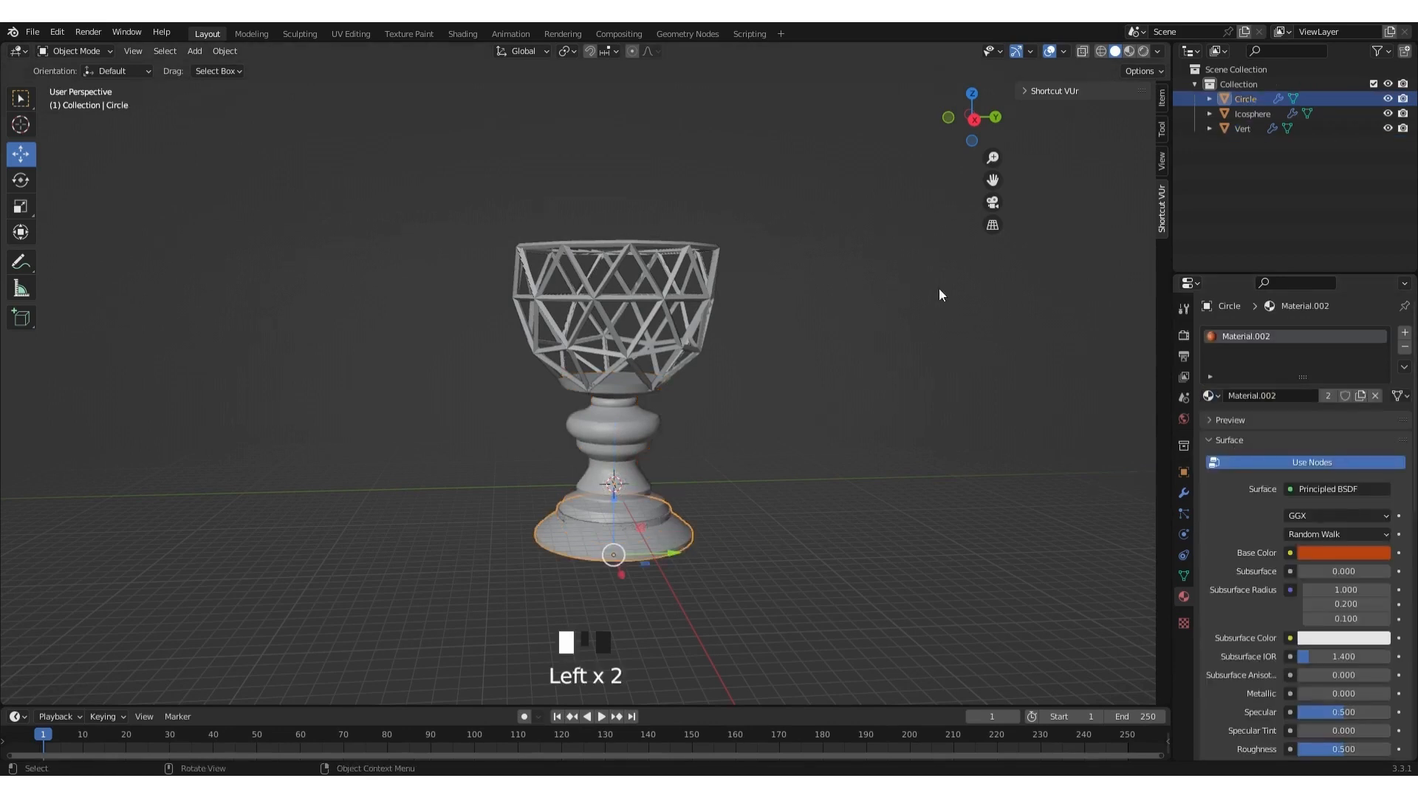
# Switch the viewport to Material Preview shading and check the bowl's material.
pyautogui.click(1128, 52)
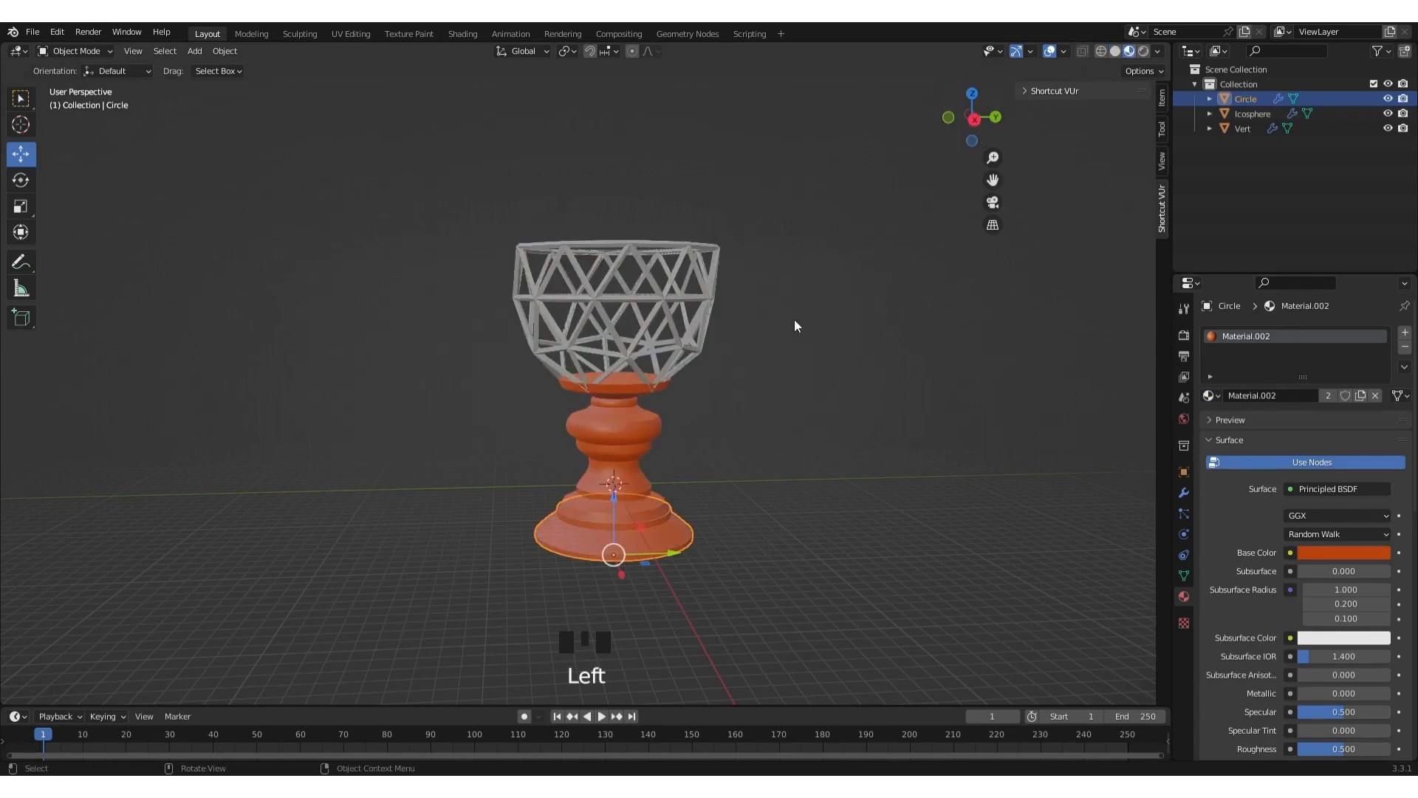
pyautogui.click(668, 324)
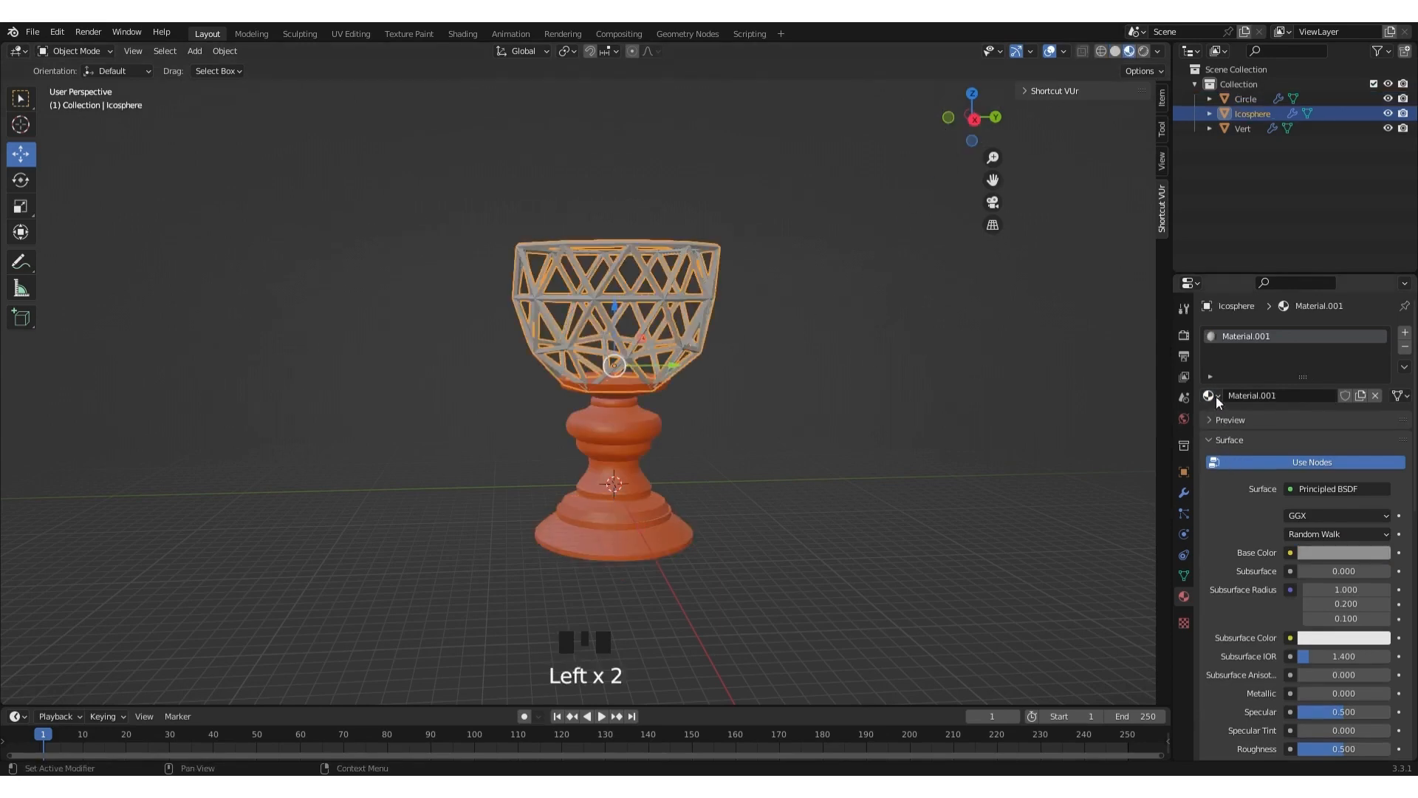
pyautogui.click(880, 397)
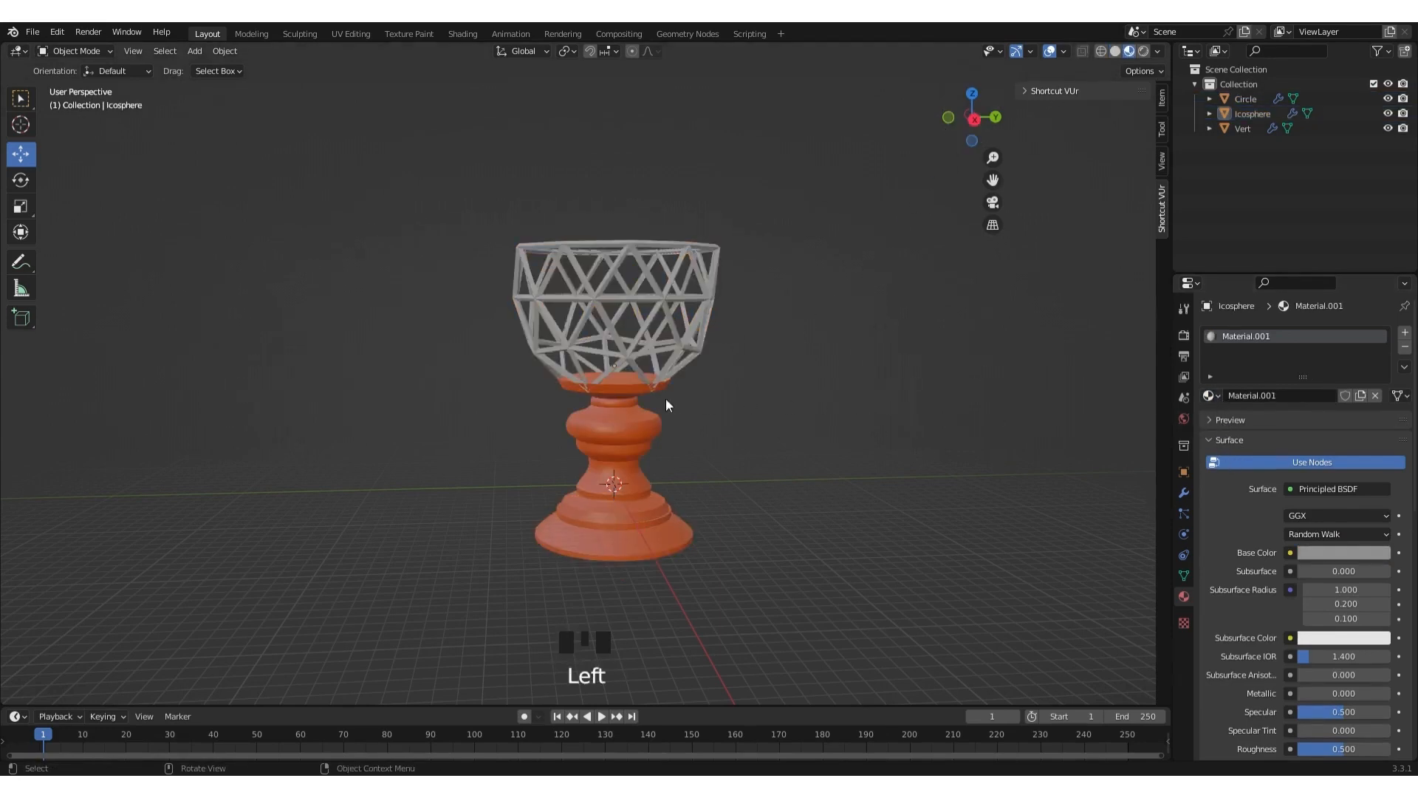
pyautogui.moveTo(666, 397); pyautogui.dragTo(706, 410, button='middle')
# Replace the orange material on both the pedestal and the circular base with the existing white material named Material.
pyautogui.click(633, 423)
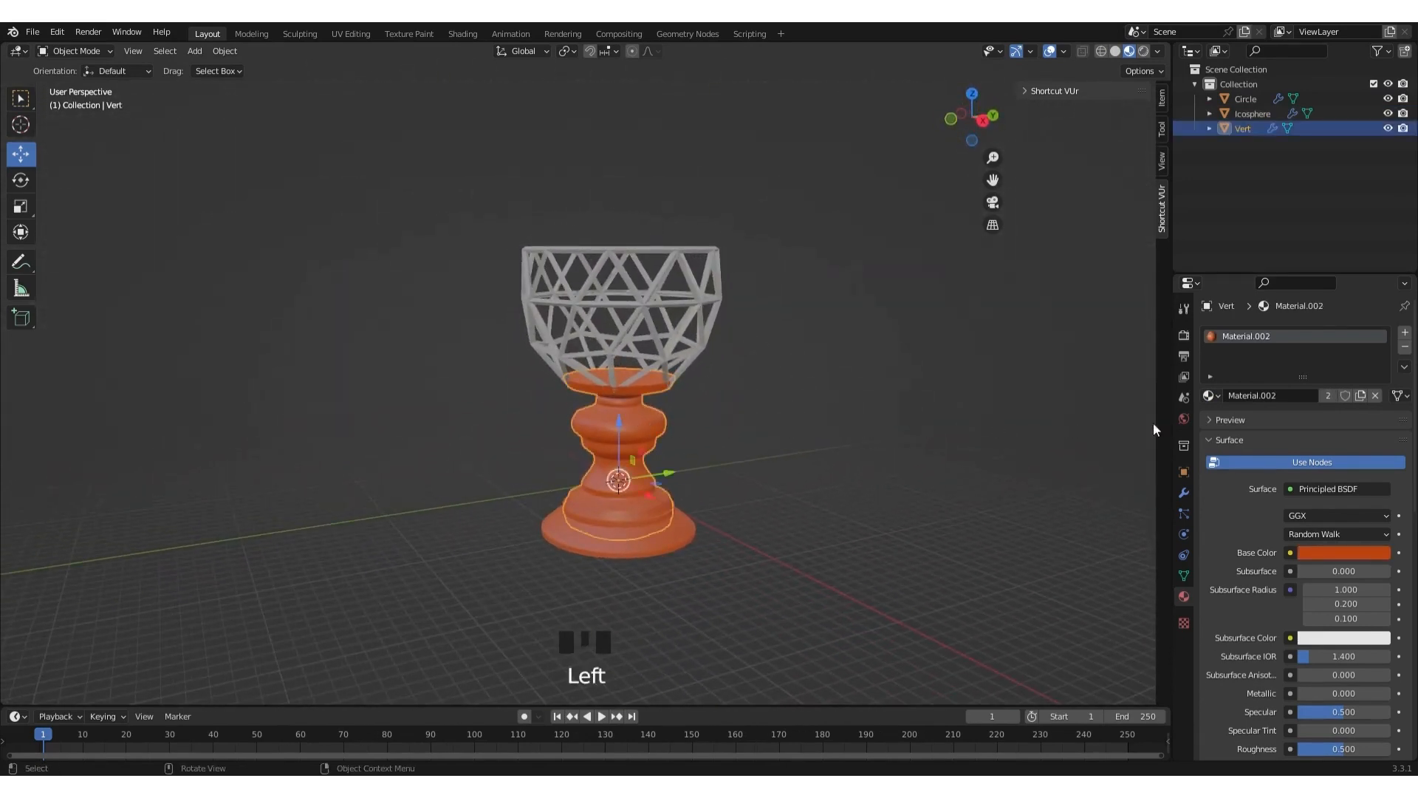
pyautogui.click(1216, 402)
pyautogui.click(1216, 403)
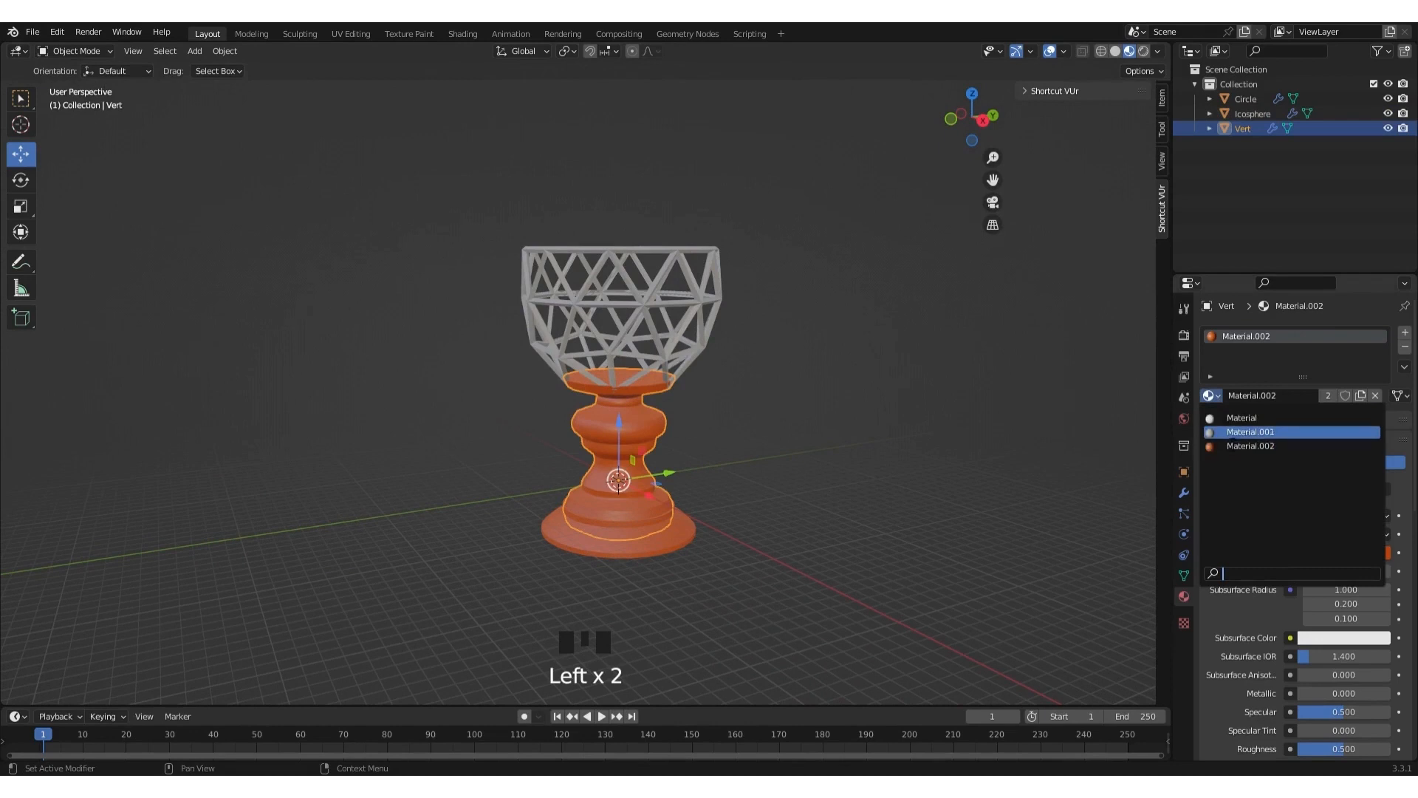
pyautogui.click(1241, 418)
pyautogui.click(654, 542)
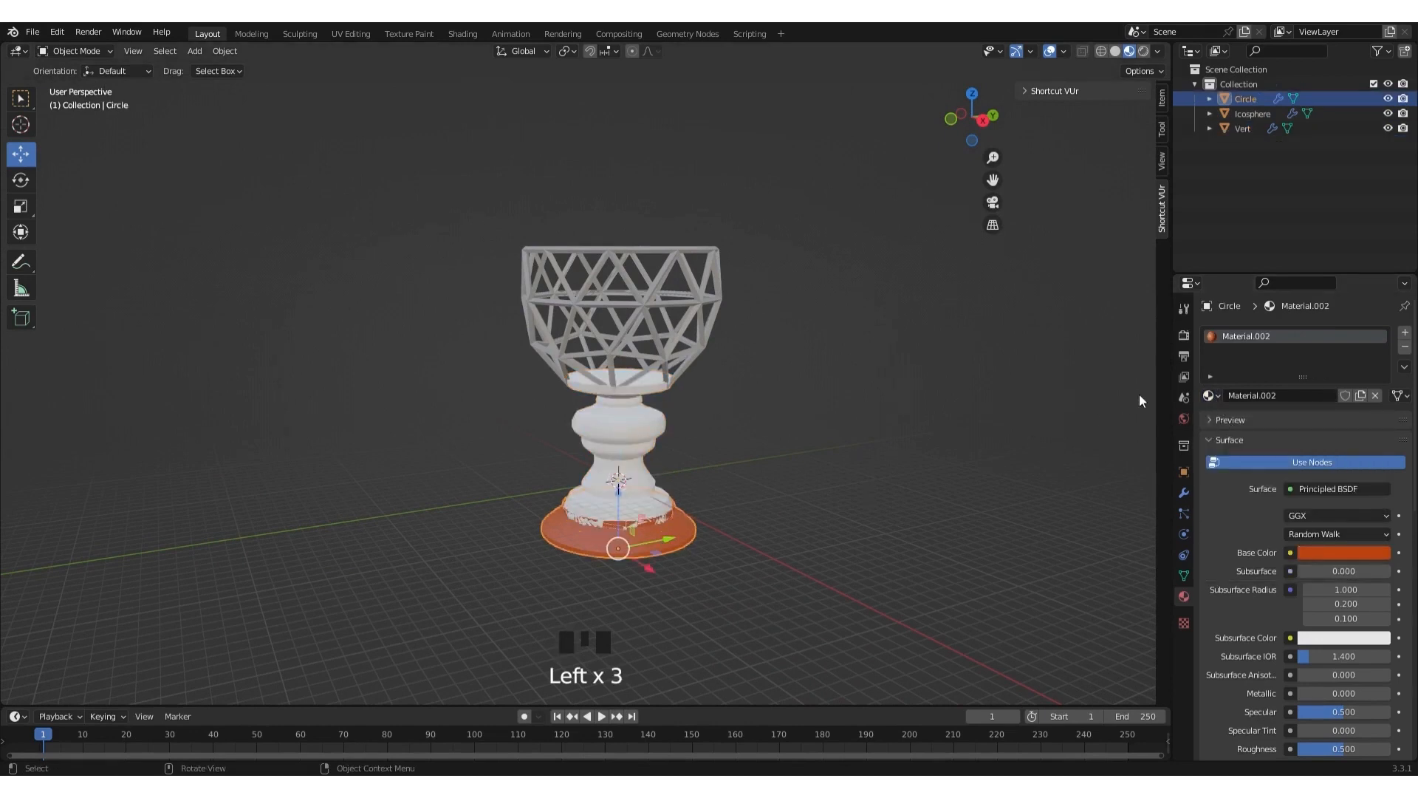
pyautogui.click(1213, 397)
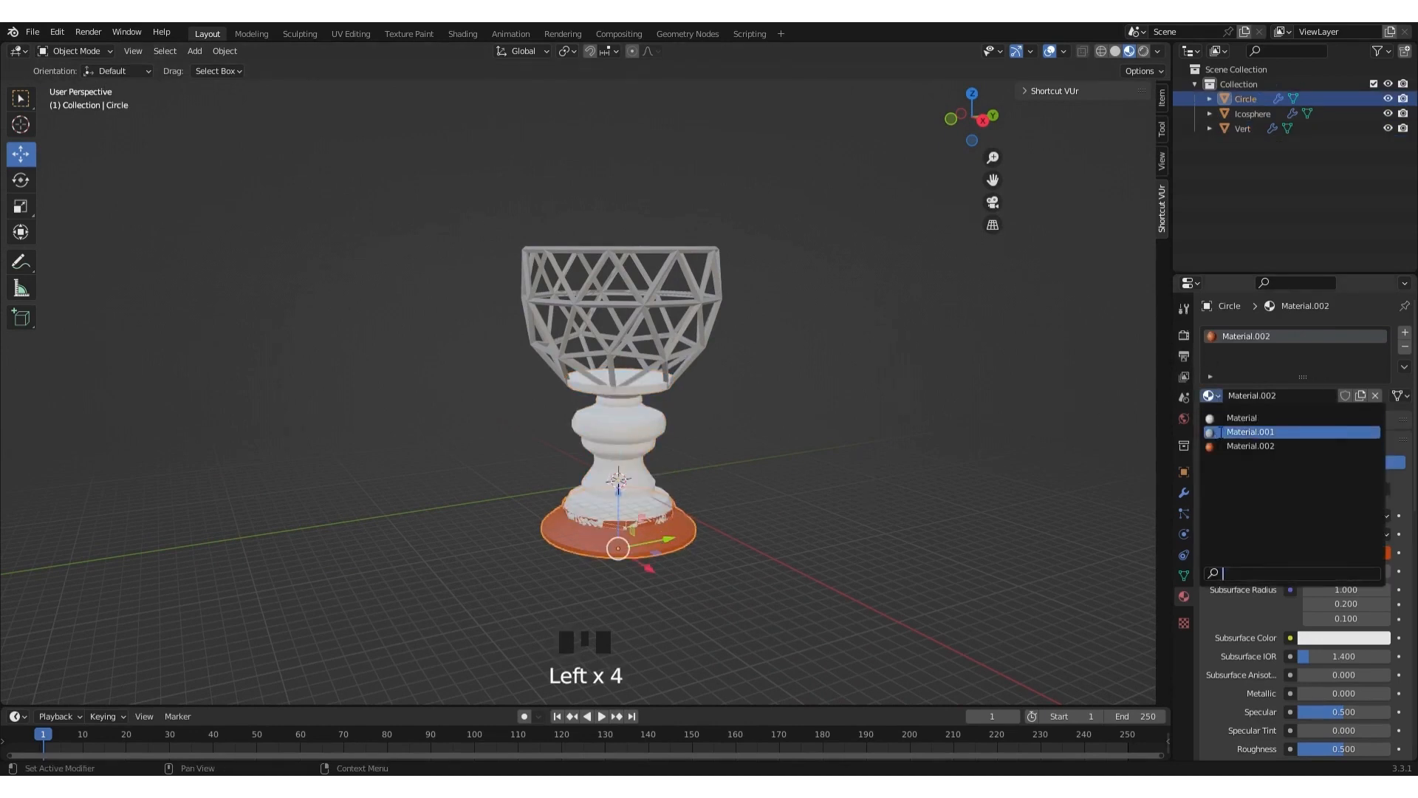
pyautogui.click(1215, 419)
pyautogui.click(886, 428)
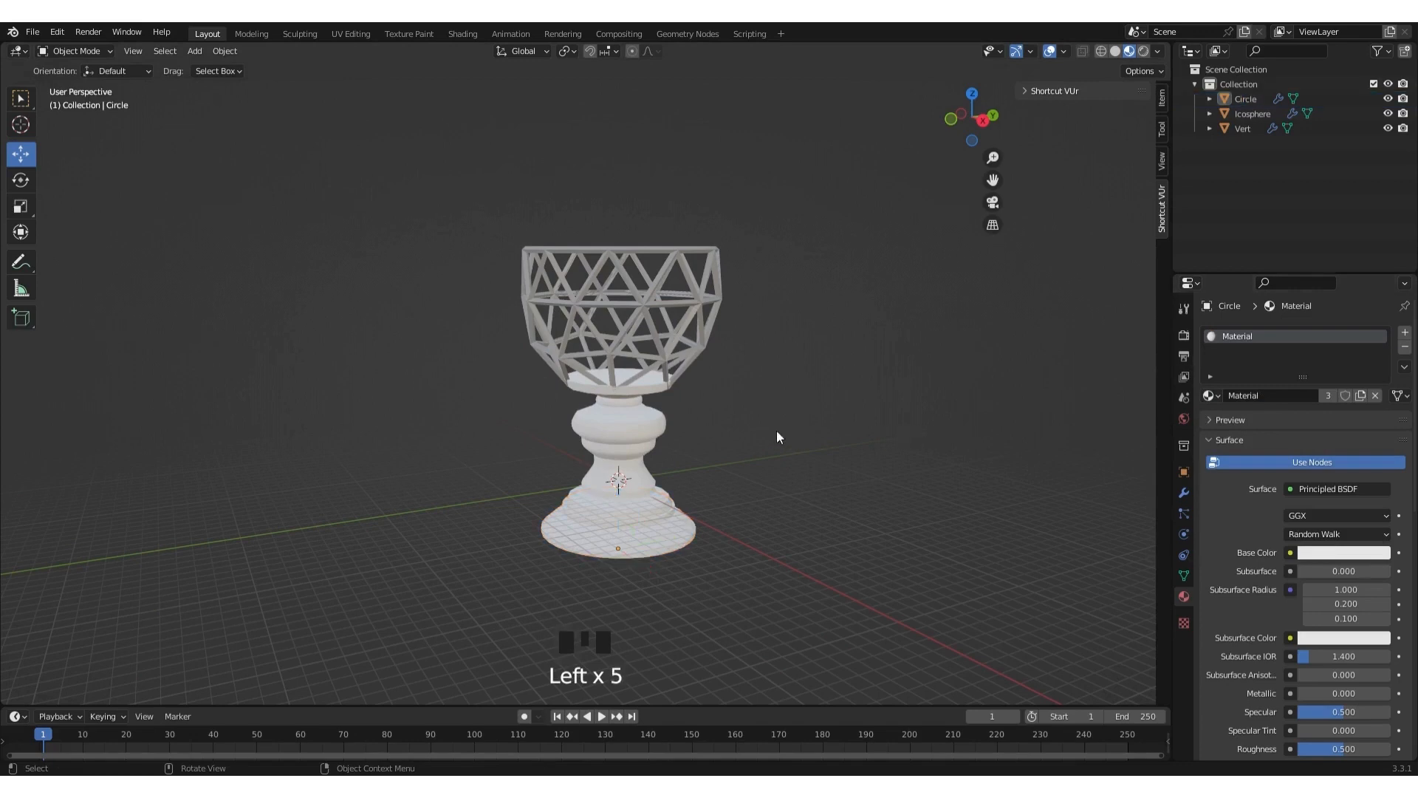
# Replace the wireframe bowl's grey material with the existing white material named Material and deselect the bowl.
pyautogui.click(627, 360)
pyautogui.click(1211, 395)
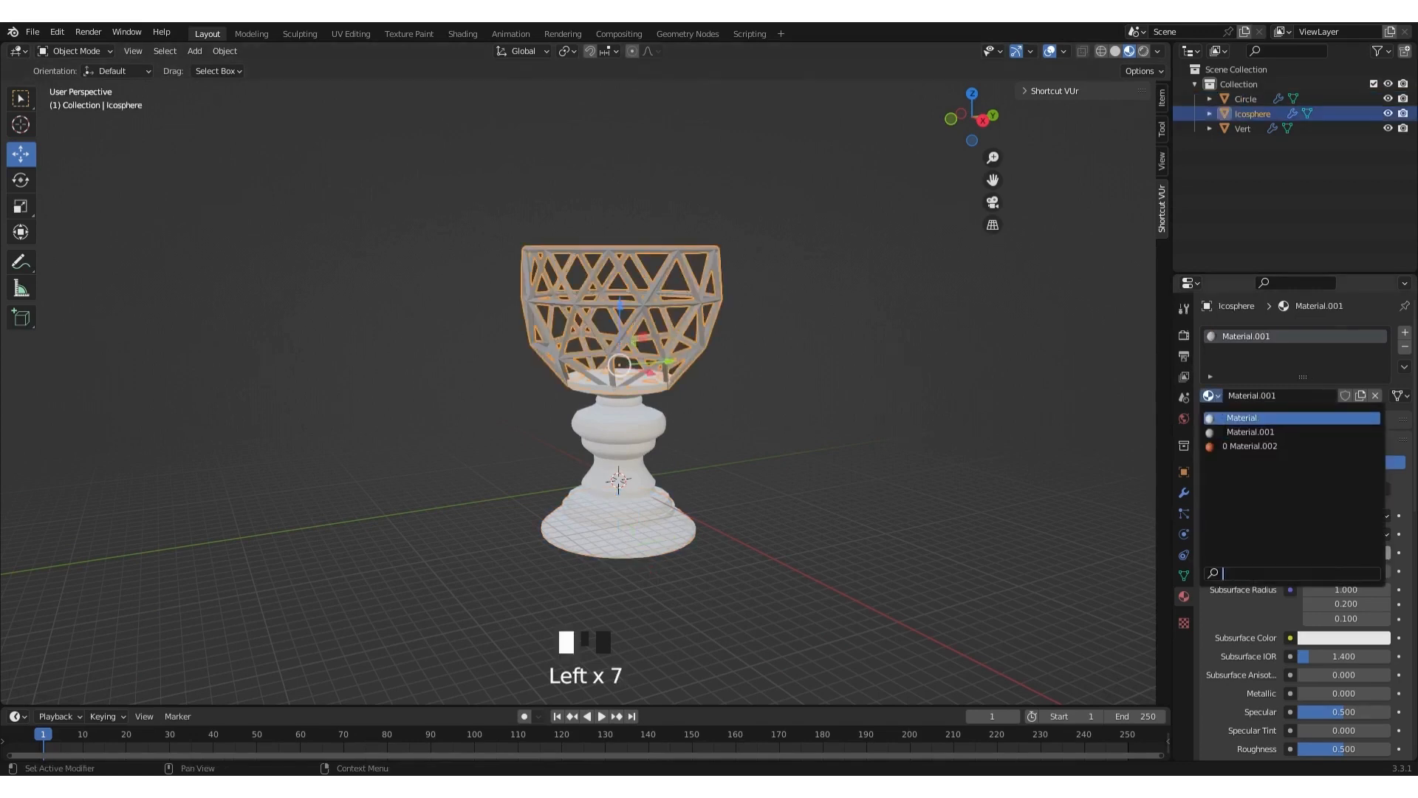
pyautogui.click(1220, 419)
pyautogui.click(715, 400)
pyautogui.moveTo(715, 401); pyautogui.dragTo(811, 421, button='middle')
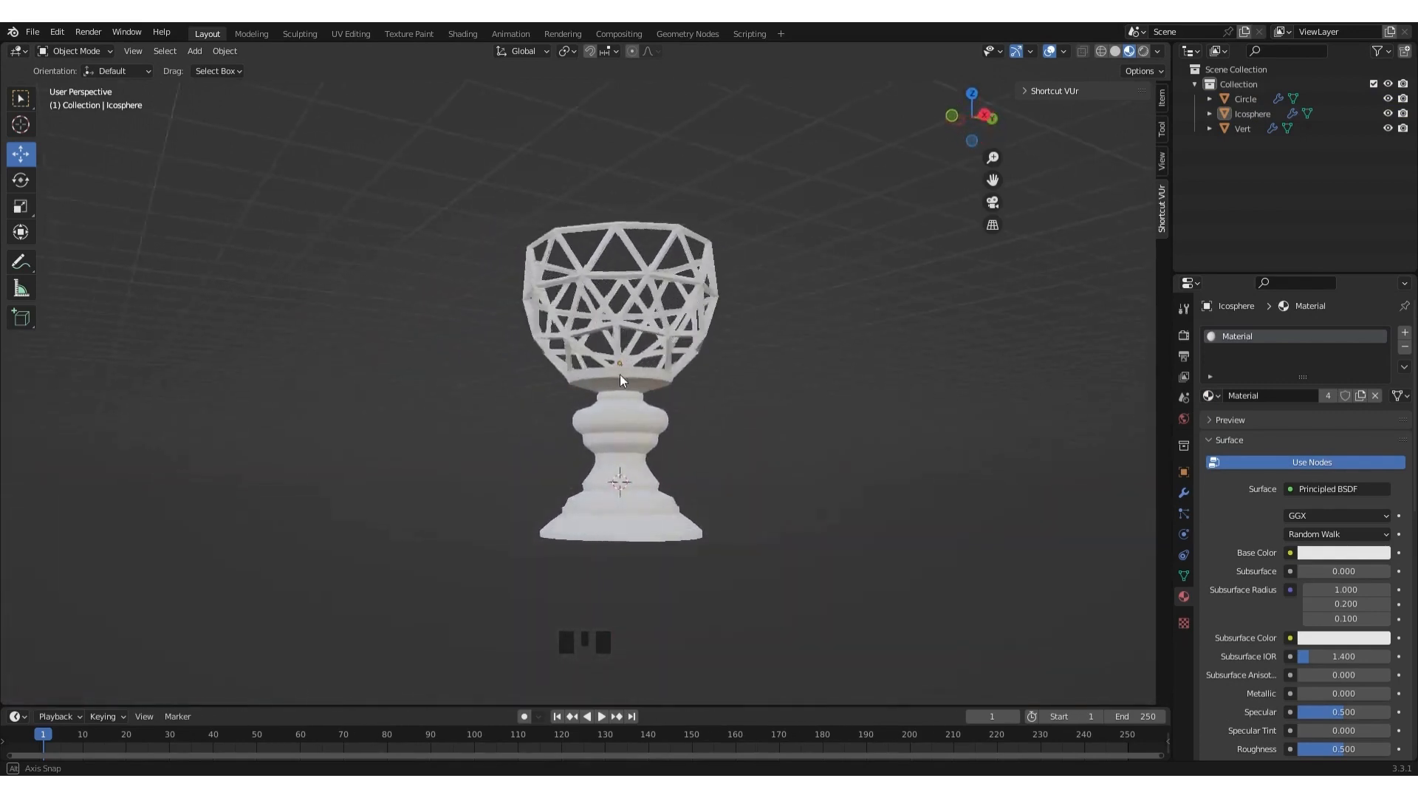
pyautogui.moveTo(619, 374); pyautogui.dragTo(595, 410, button='middle')
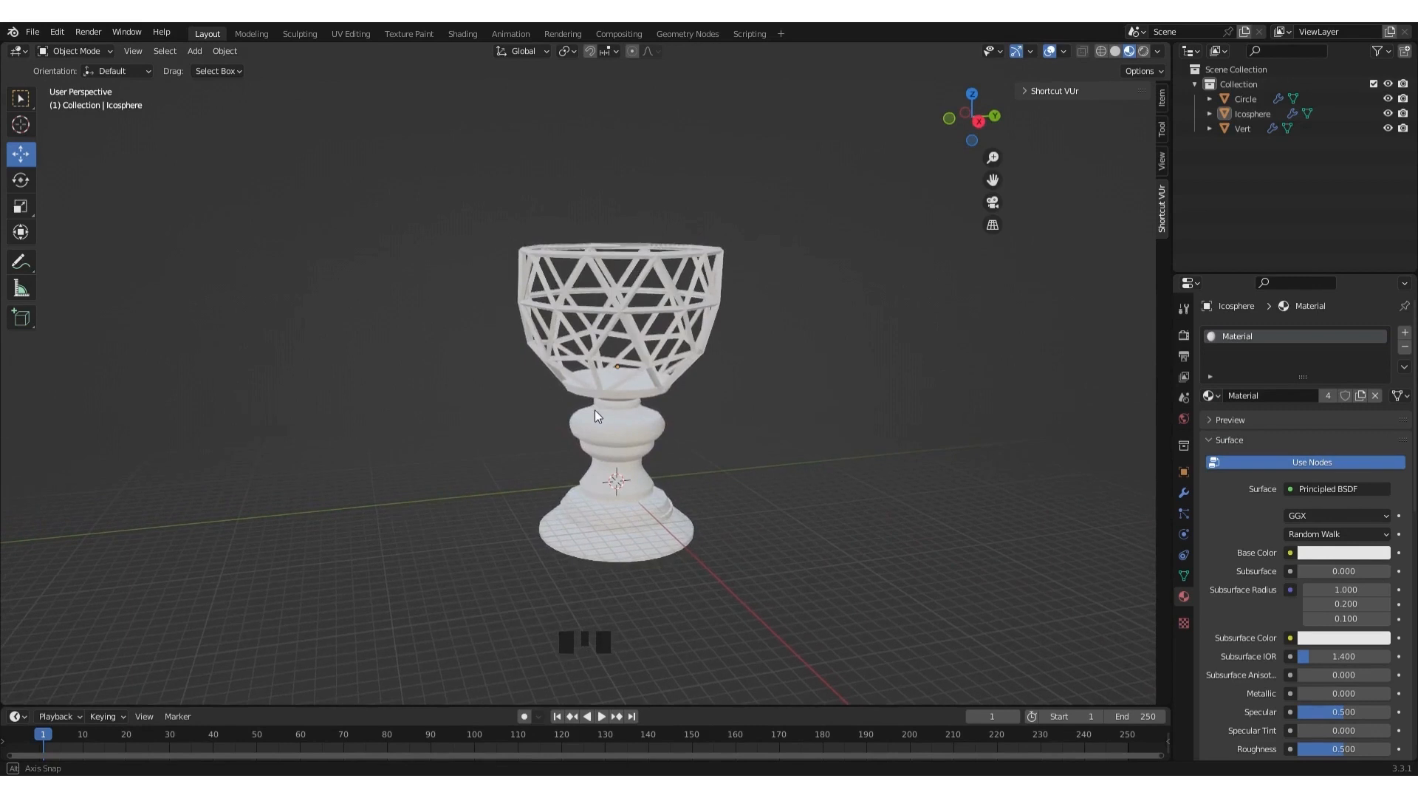
pyautogui.moveTo(733, 288)
pyautogui.mouseDown(button='middle')
pyautogui.moveTo(728, 244)
pyautogui.moveTo(732, 275)
pyautogui.mouseUp(button='middle')
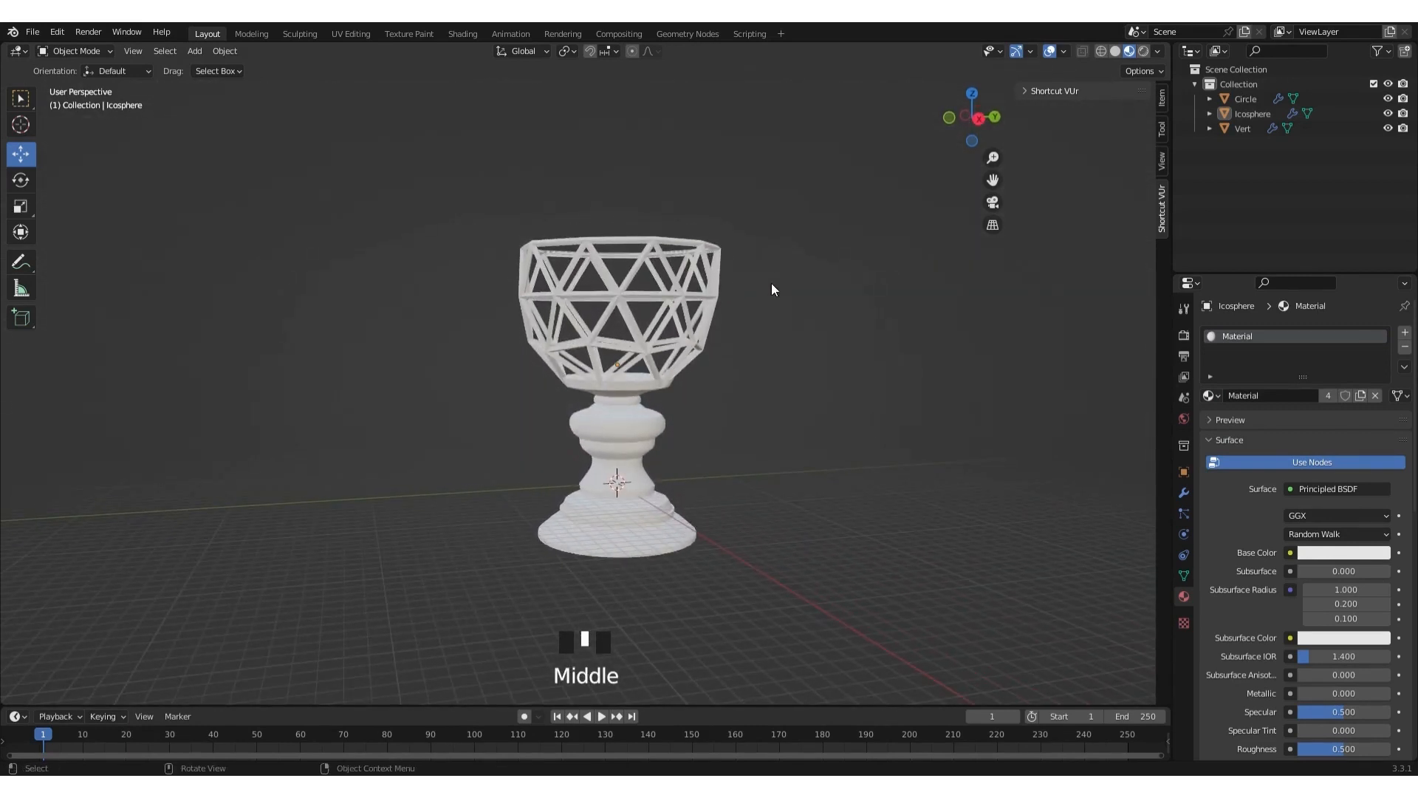
pyautogui.moveTo(392, 180); pyautogui.dragTo(786, 520)
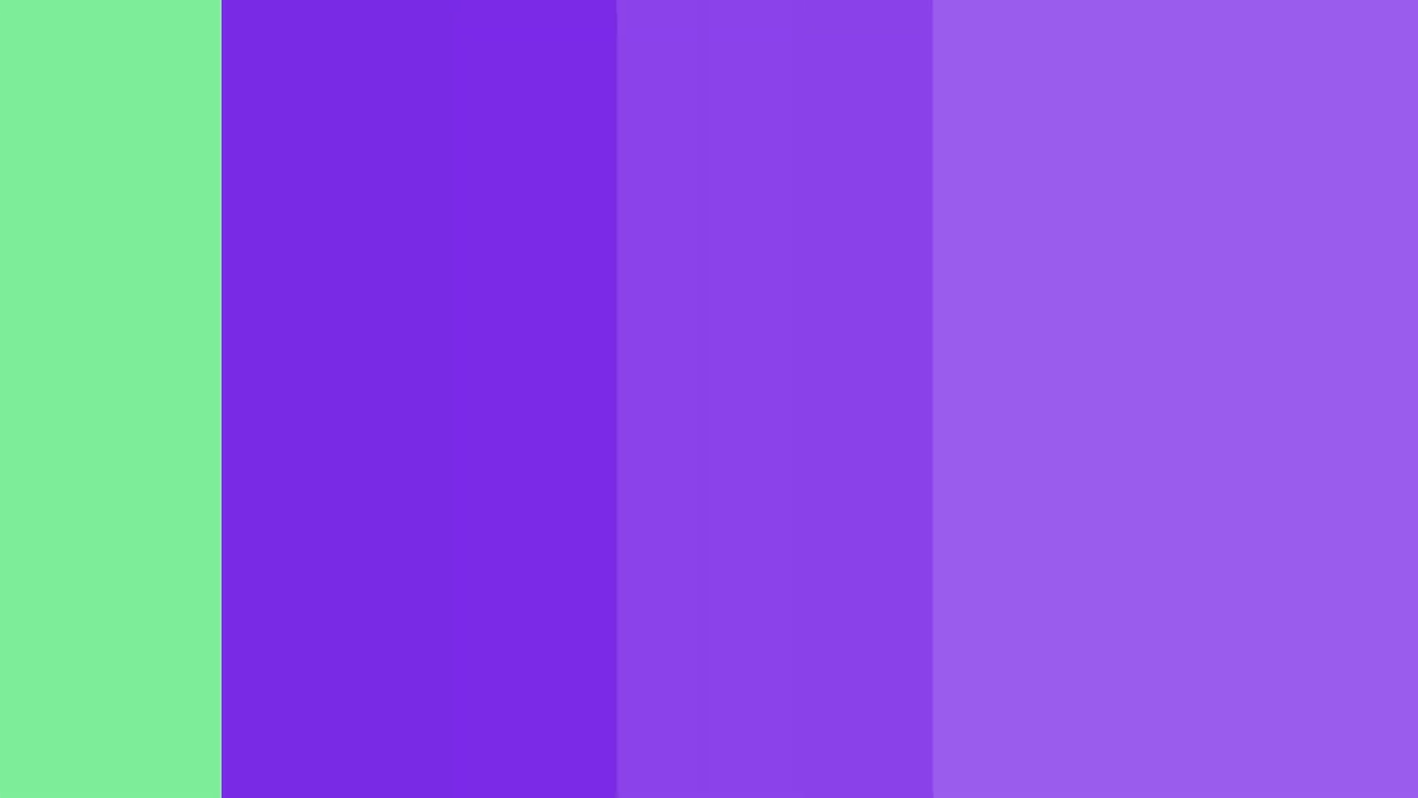